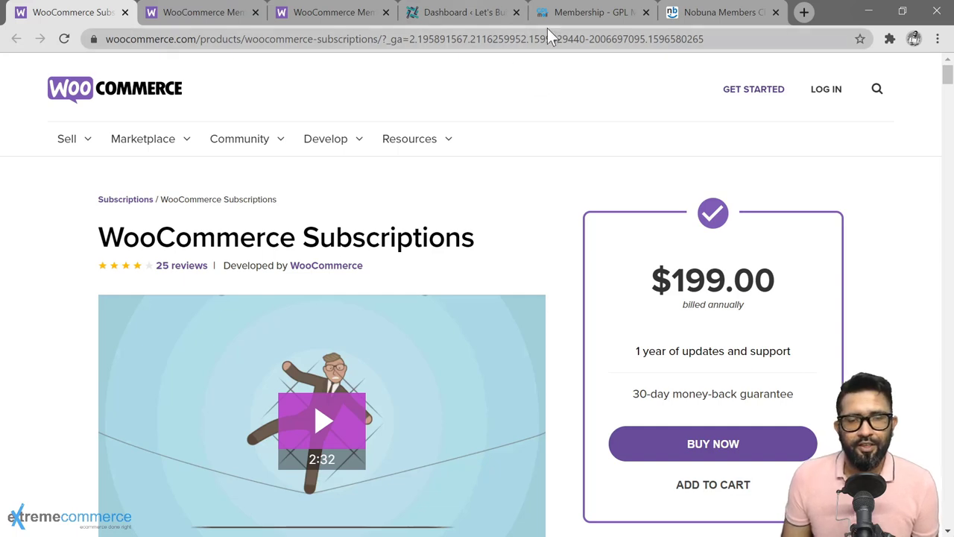
# Step: Close the GPL membership and Nobuna tabs and return to the WordPress Dashboard tab
pyautogui.click(645, 12)
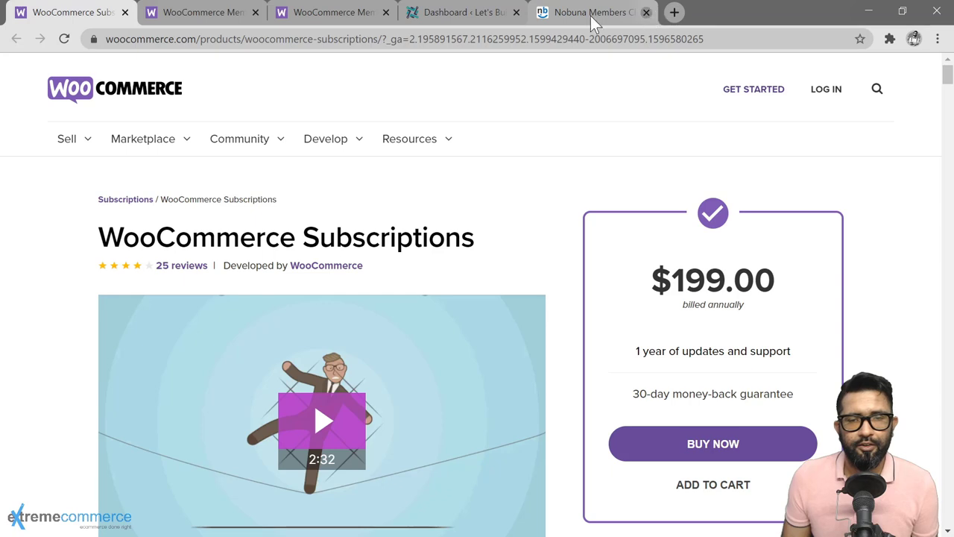
pyautogui.click(645, 12)
pyautogui.click(518, 15)
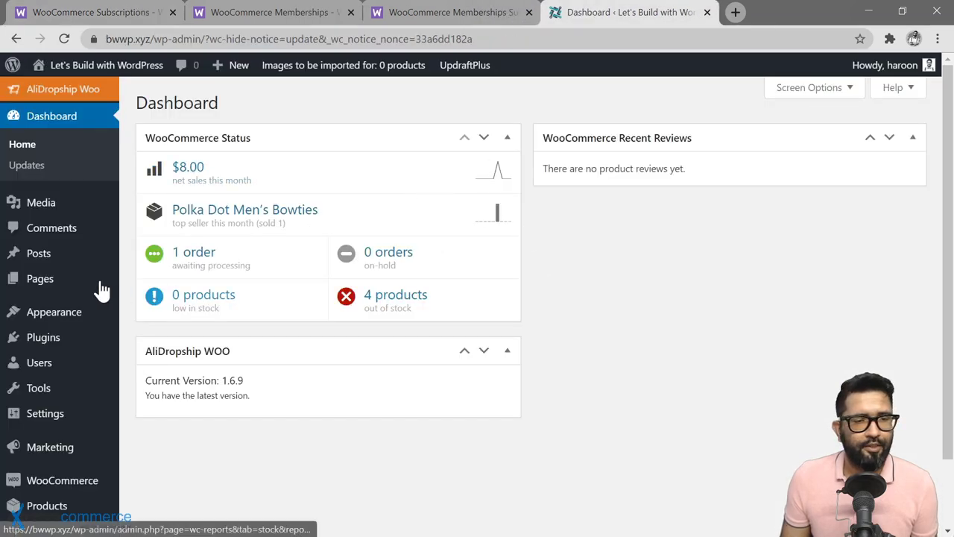
# Step: Go to Plugins > Installed Plugins to confirm WooCommerce Subscriptions is active
pyautogui.moveTo(58, 347)
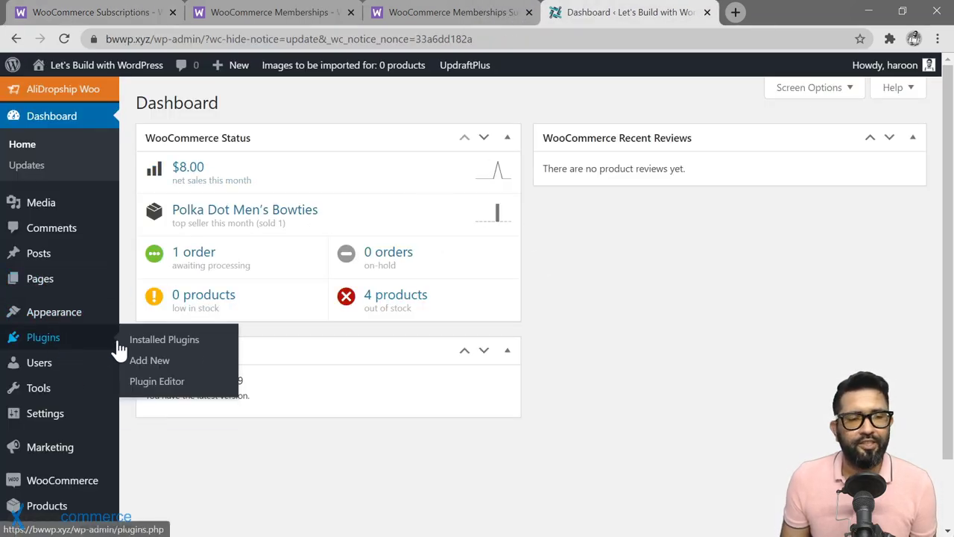
pyautogui.click(153, 342)
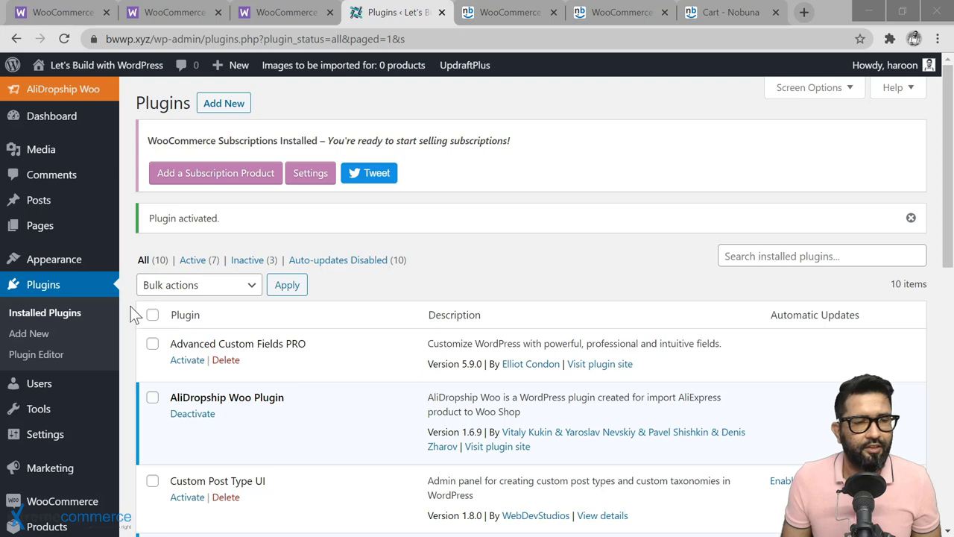
# Step: Go to WooCommerce > Settings and show the Subscriptions tab
pyautogui.scroll(-3, 132, 311)
pyautogui.moveTo(73, 422)
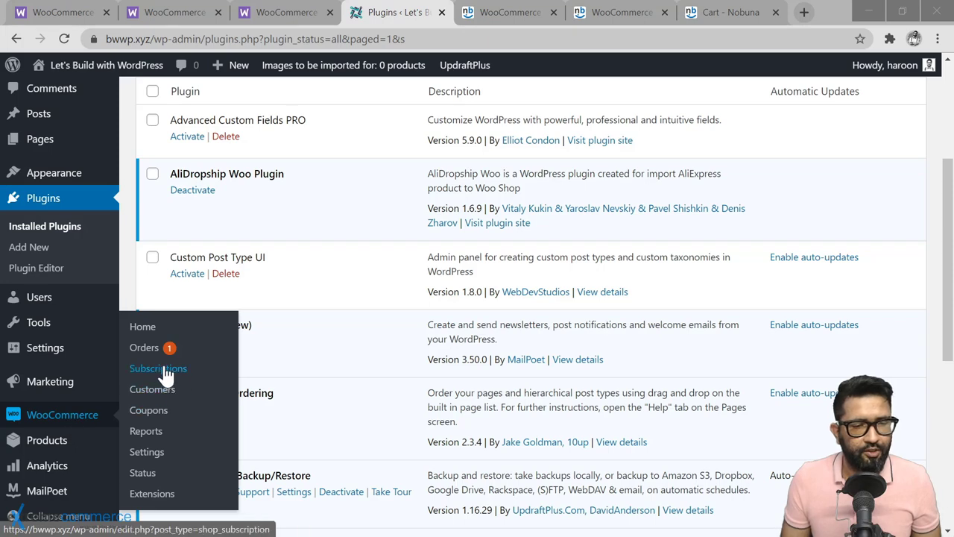
pyautogui.click(155, 456)
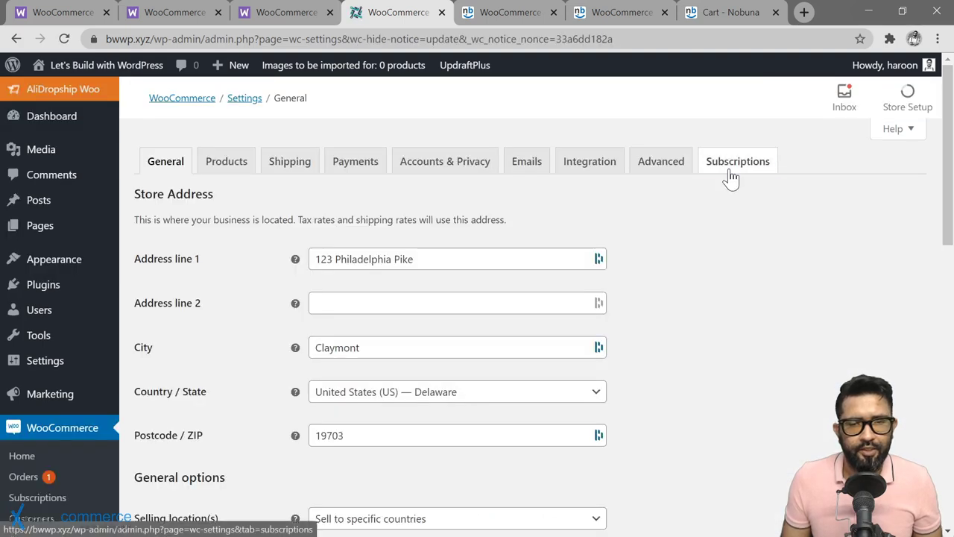
pyautogui.click(729, 172)
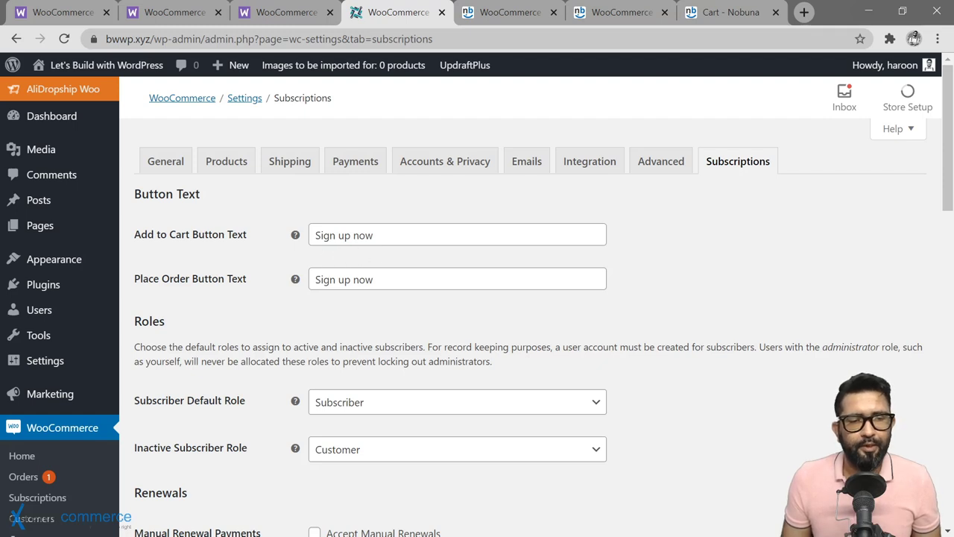
pyautogui.click(373, 234)
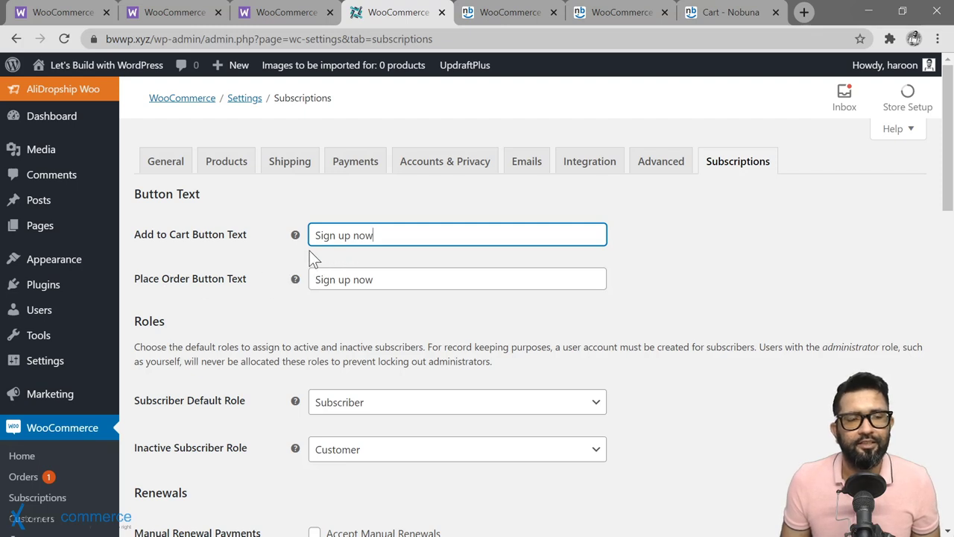
pyautogui.scroll(-1, 269, 291)
pyautogui.scroll(-1, 270, 288)
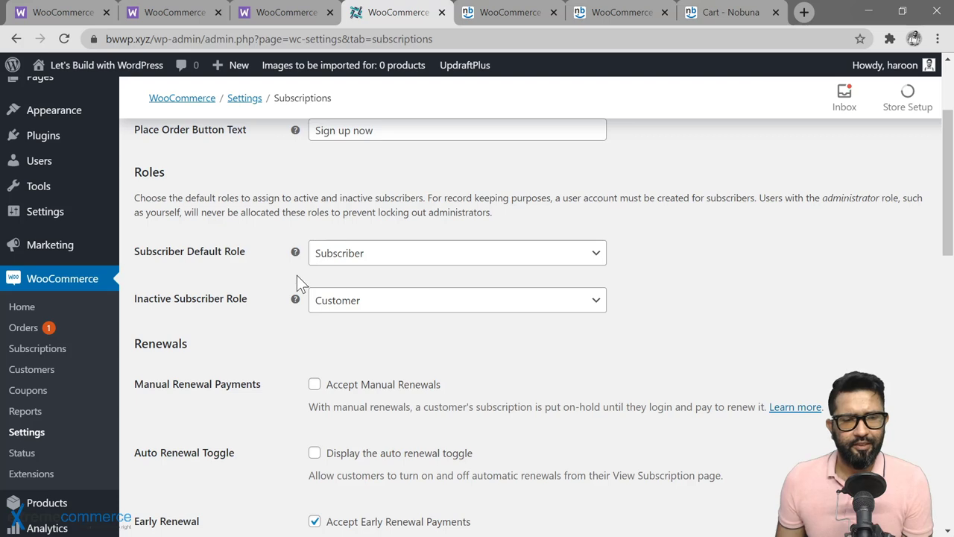
pyautogui.scroll(-2, 291, 377)
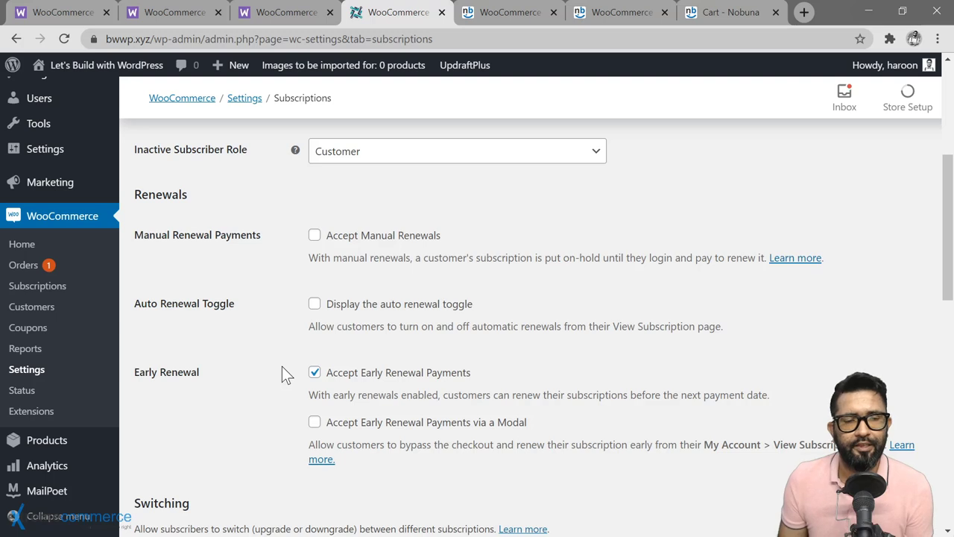
pyautogui.scroll(1, 248, 394)
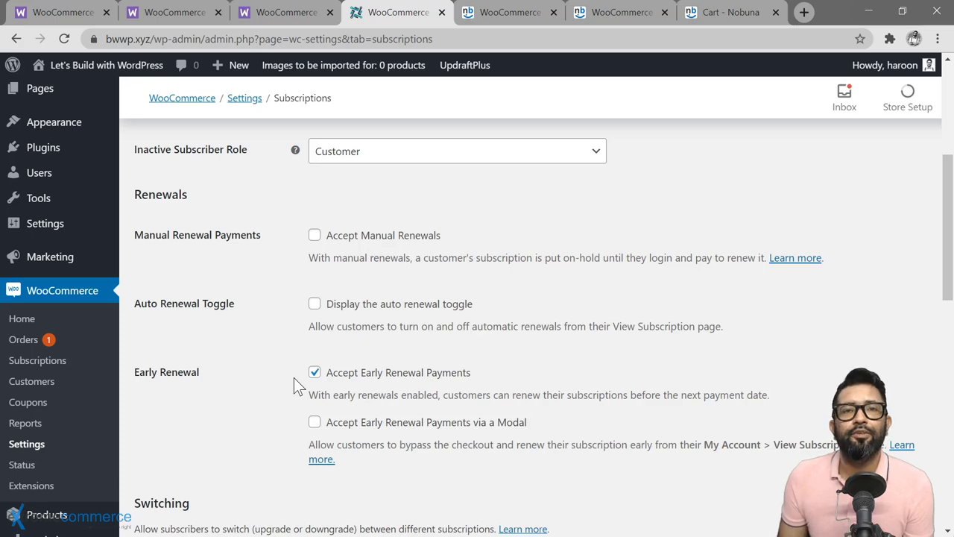
pyautogui.scroll(-1, 294, 385)
pyautogui.scroll(-3, 294, 377)
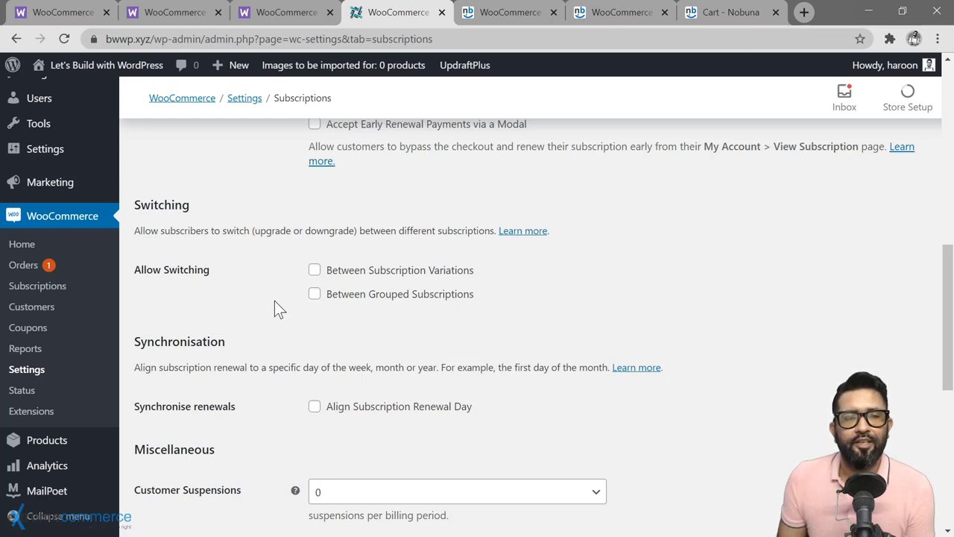
pyautogui.scroll(-2, 287, 275)
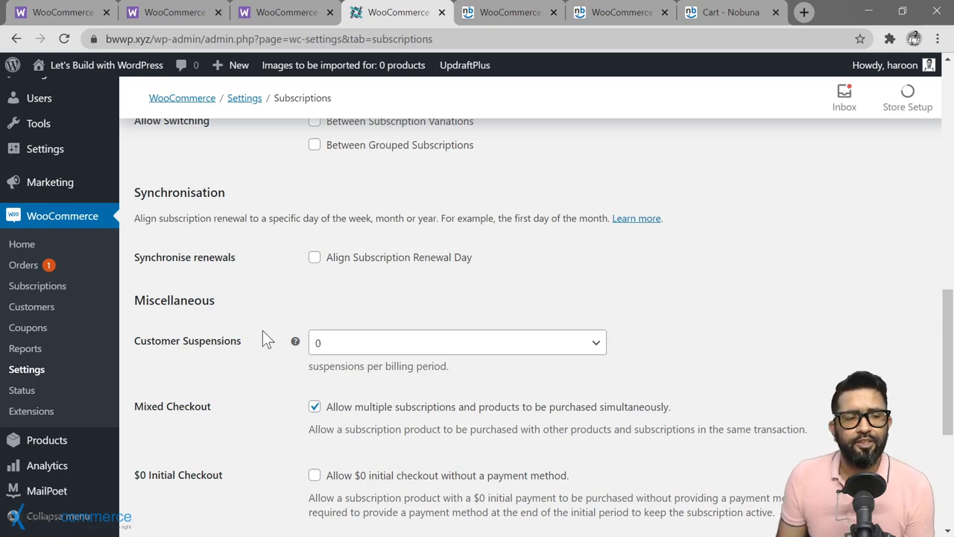
pyautogui.scroll(-1, 262, 331)
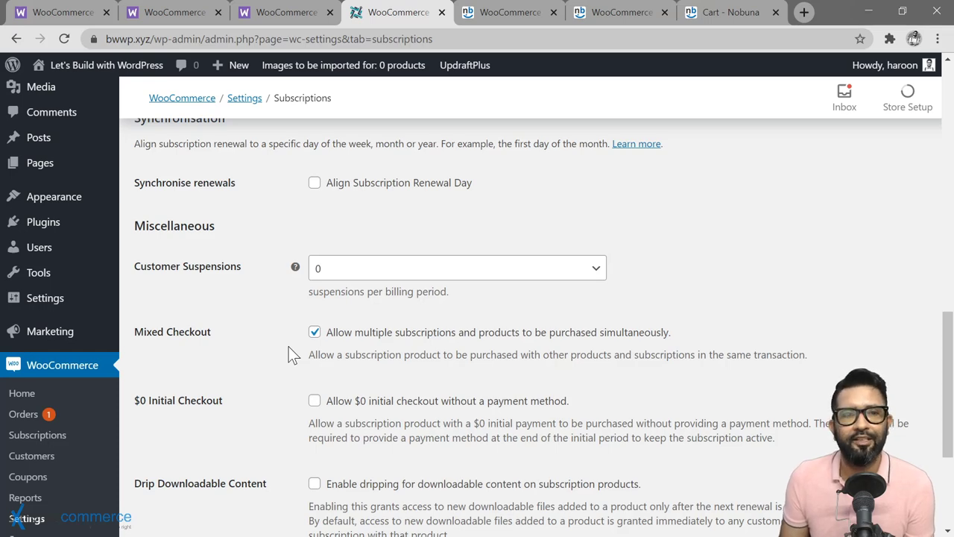
pyautogui.scroll(-2, 290, 357)
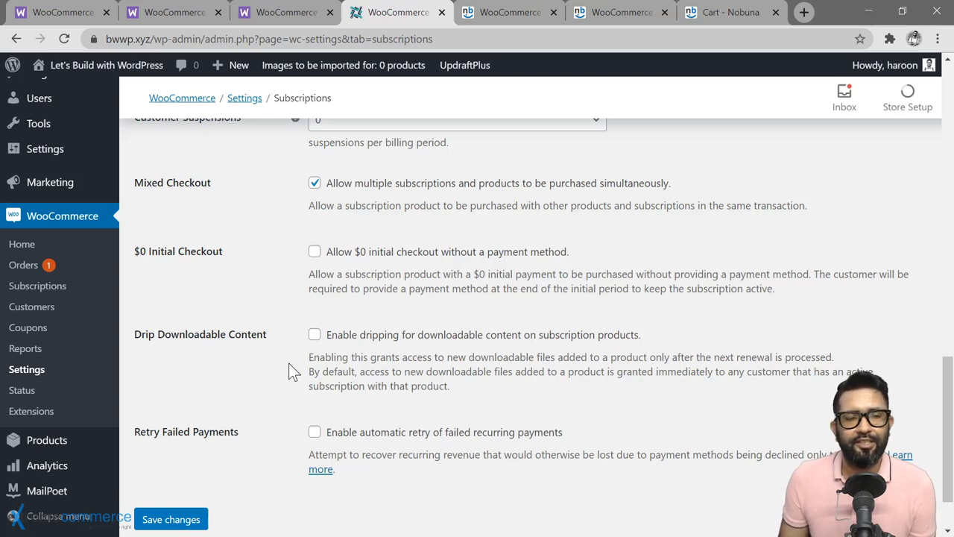
pyautogui.scroll(-2, 290, 363)
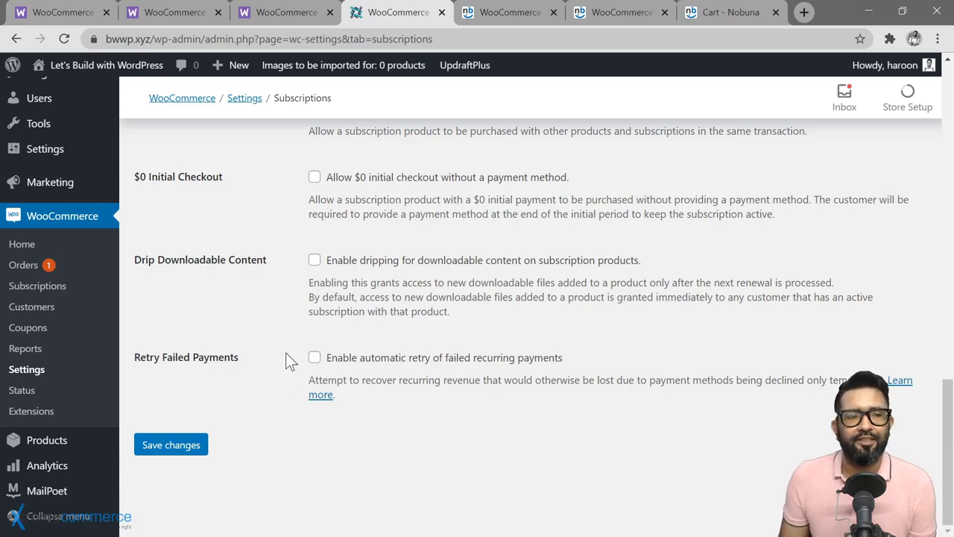
# Step: Leave the Subscriptions settings and start a new product through Products > Add New
pyautogui.scroll(15, 282, 335)
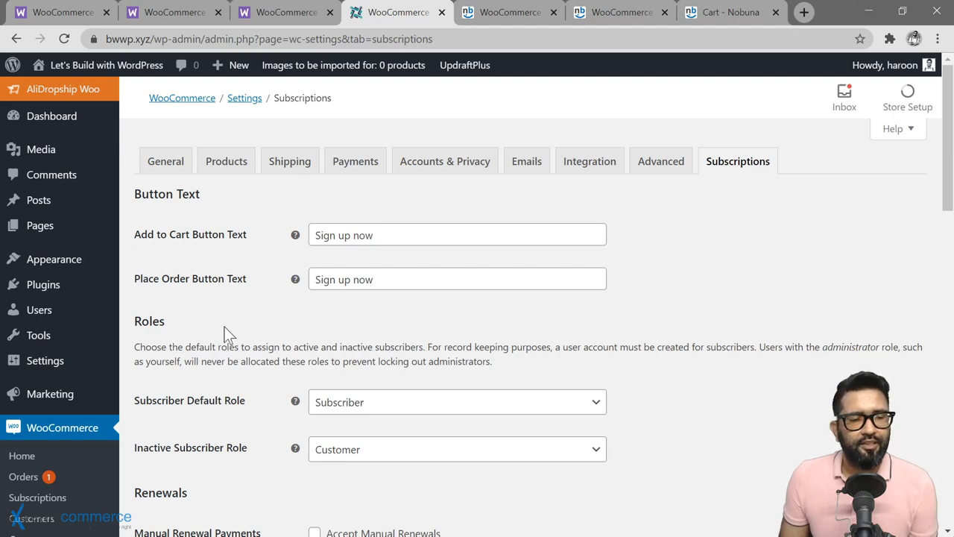
pyautogui.scroll(-5, 224, 311)
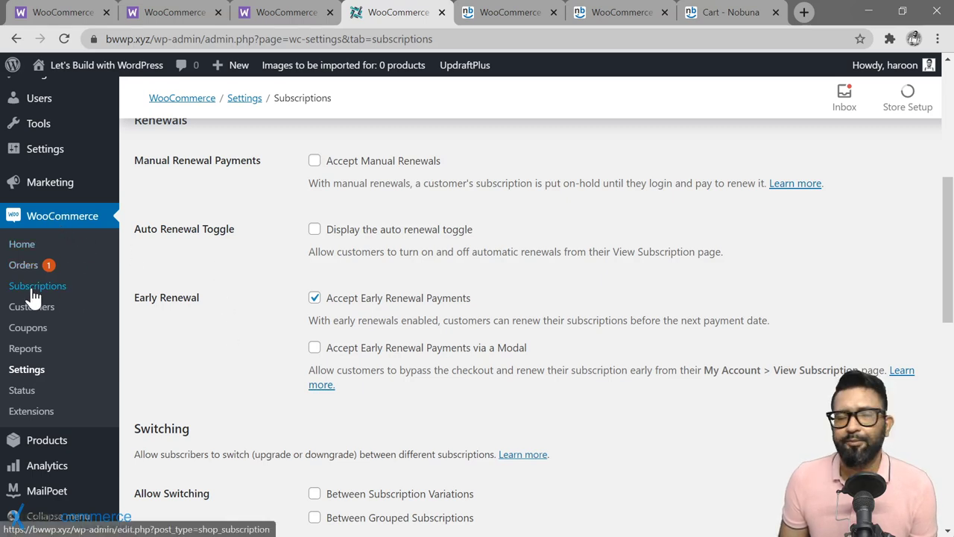
pyautogui.scroll(-3, 34, 296)
pyautogui.moveTo(85, 447)
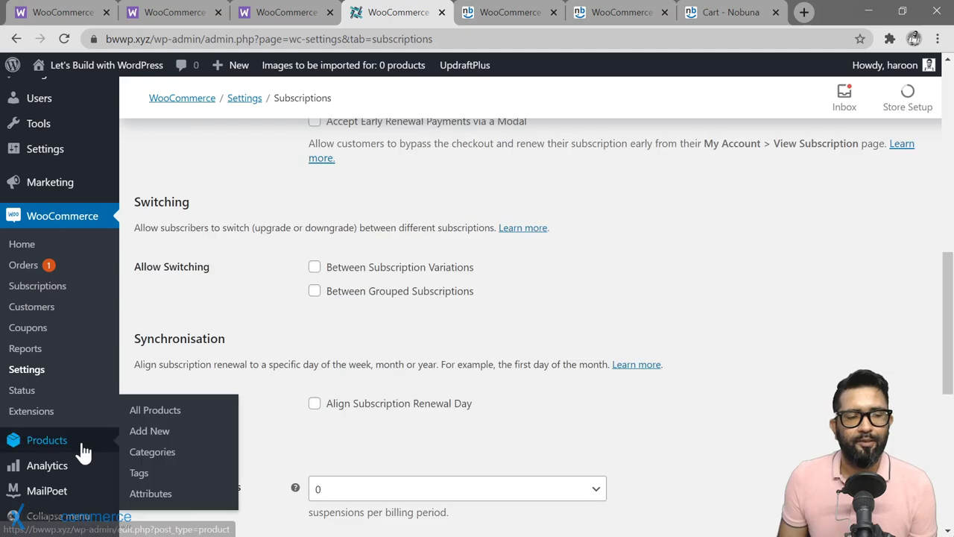
pyautogui.click(149, 430)
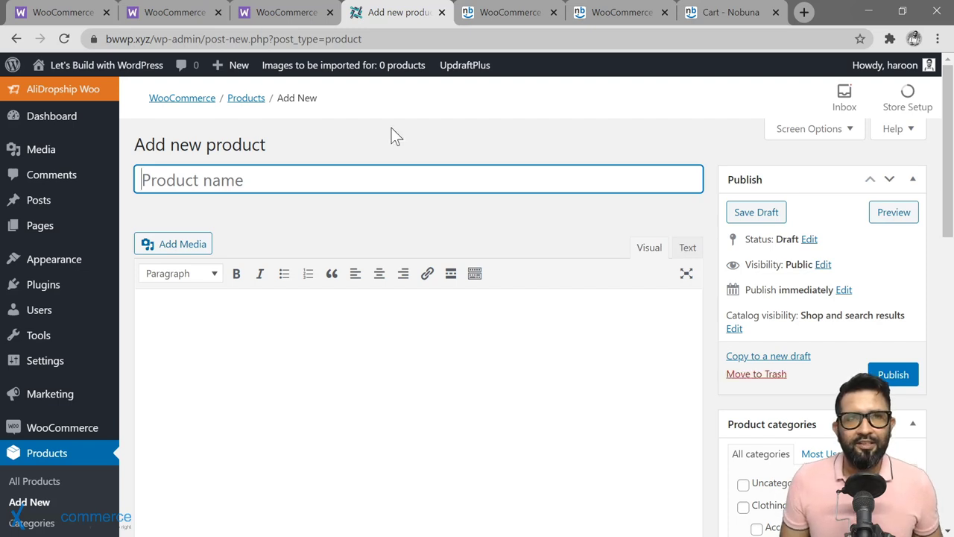
# Step: Title the new product 'Bowtie of the month', correcting a typo along the way
pyautogui.write('Bowtie')
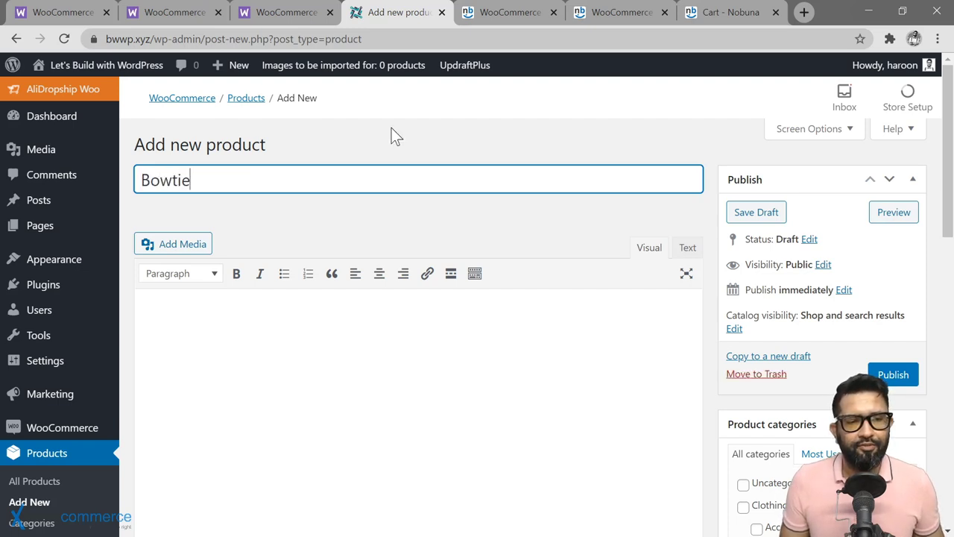
pyautogui.write(' of a')
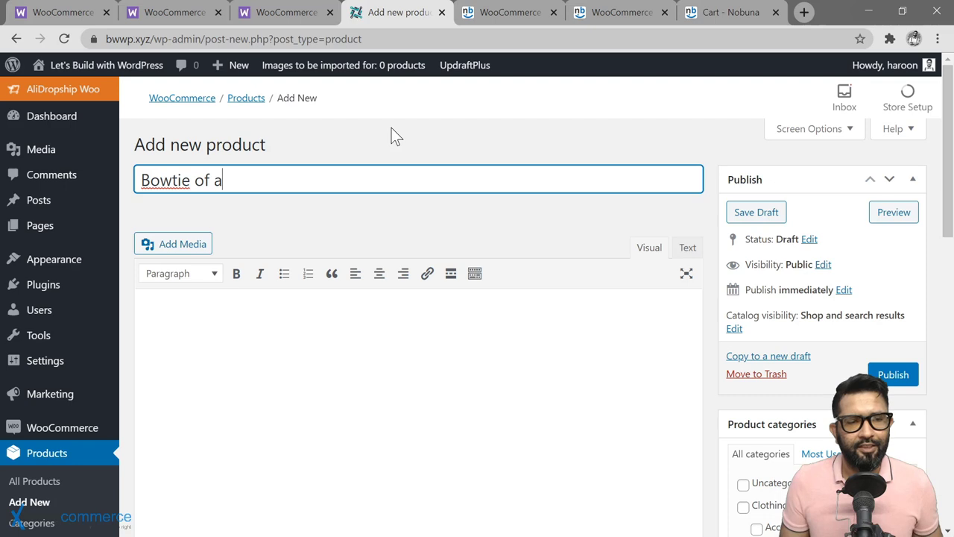
pyautogui.press('BackSpace')
pyautogui.write('the month')
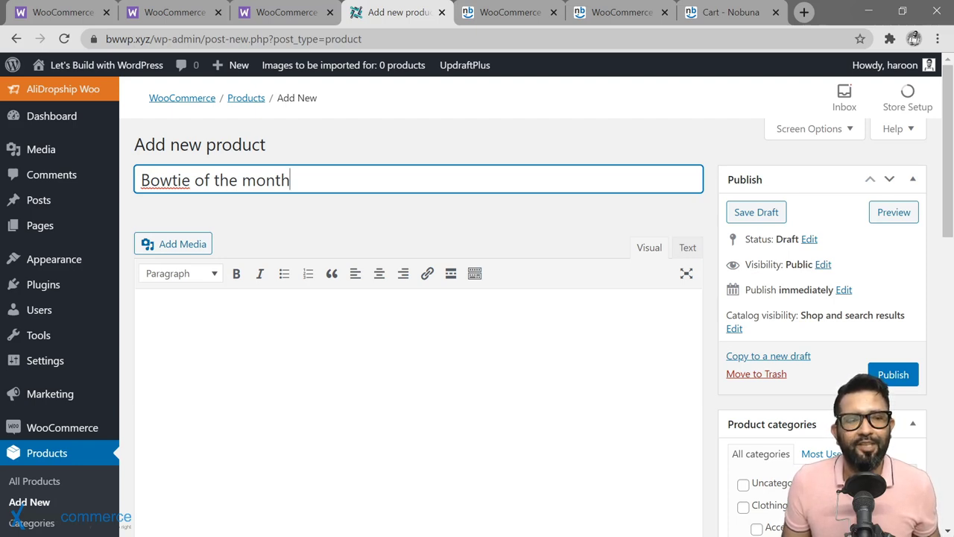
pyautogui.moveTo(141, 179); pyautogui.dragTo(290, 179)
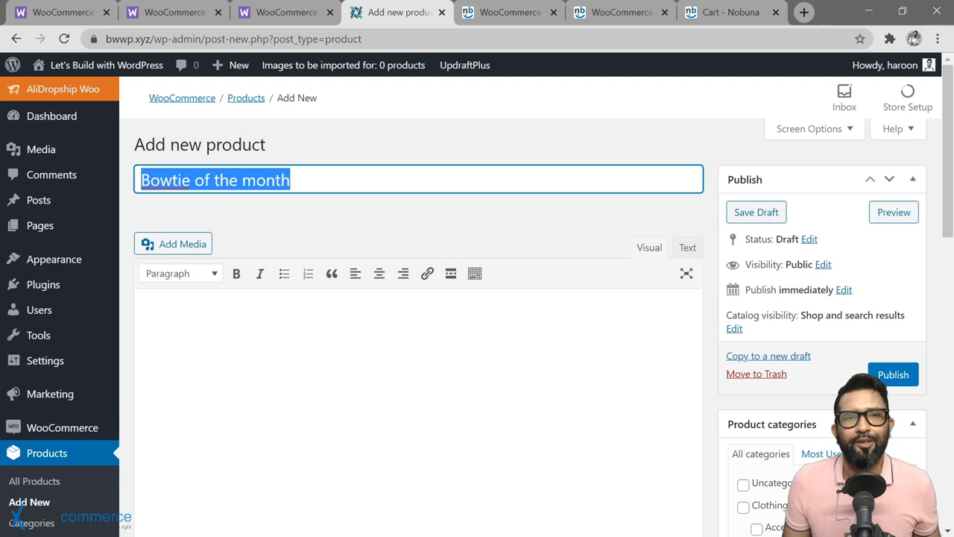
# Step: Write the description: a new bowtie each month, designed by top design gurus, following the season's trends
pyautogui.click(142, 307)
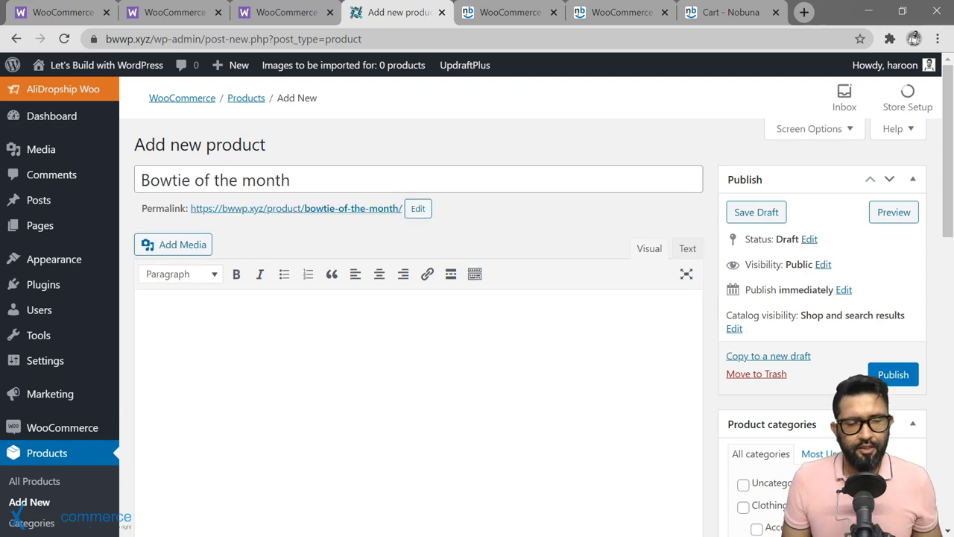
pyautogui.write('Rec')
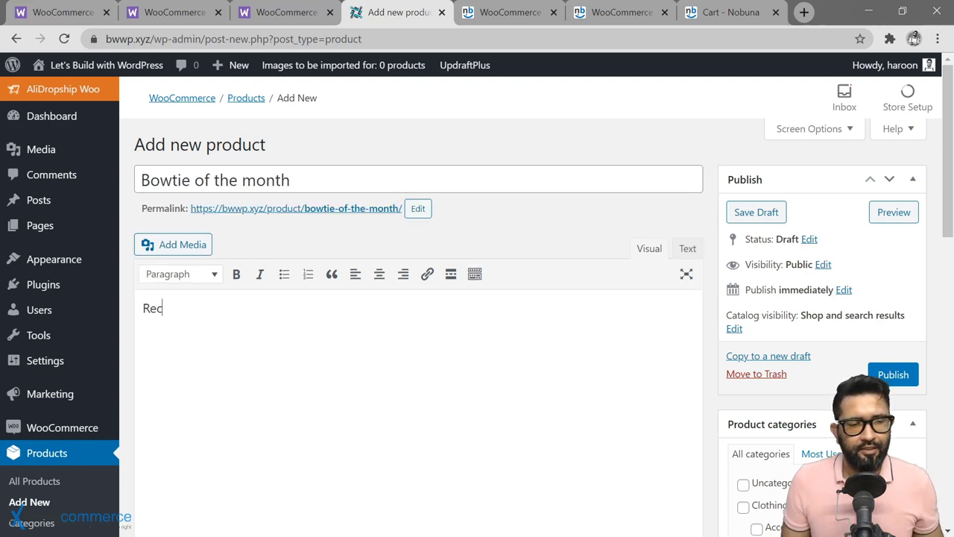
pyautogui.write('eive a new bow')
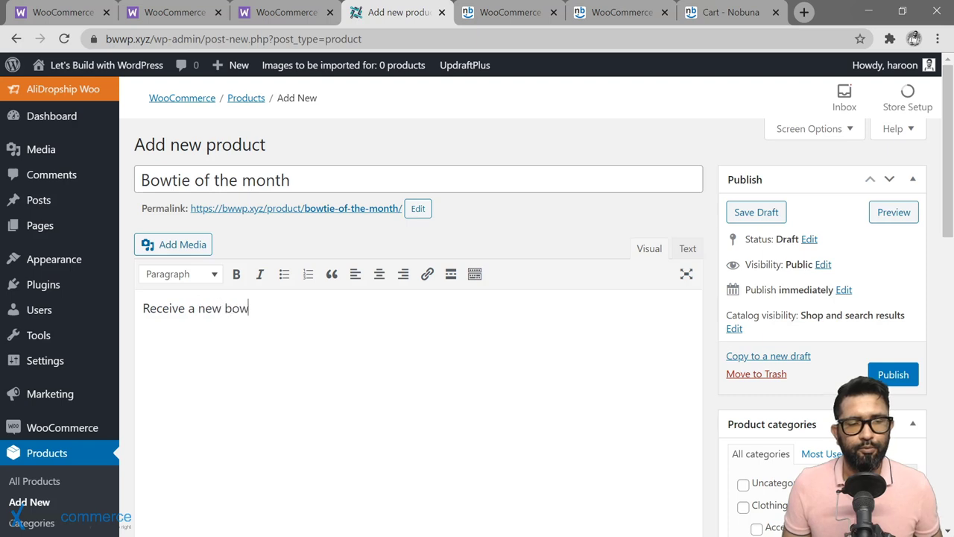
pyautogui.write('tie each month ')
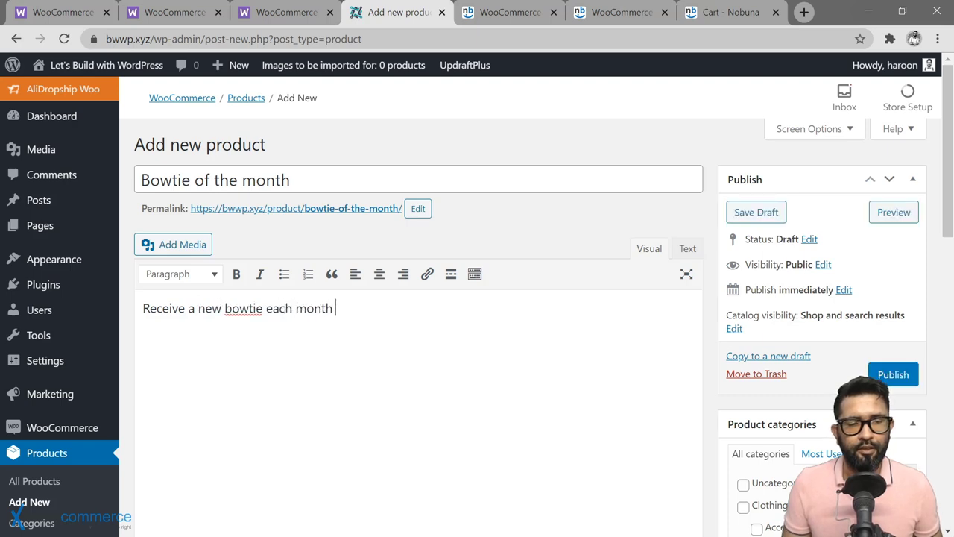
pyautogui.write('with the lates')
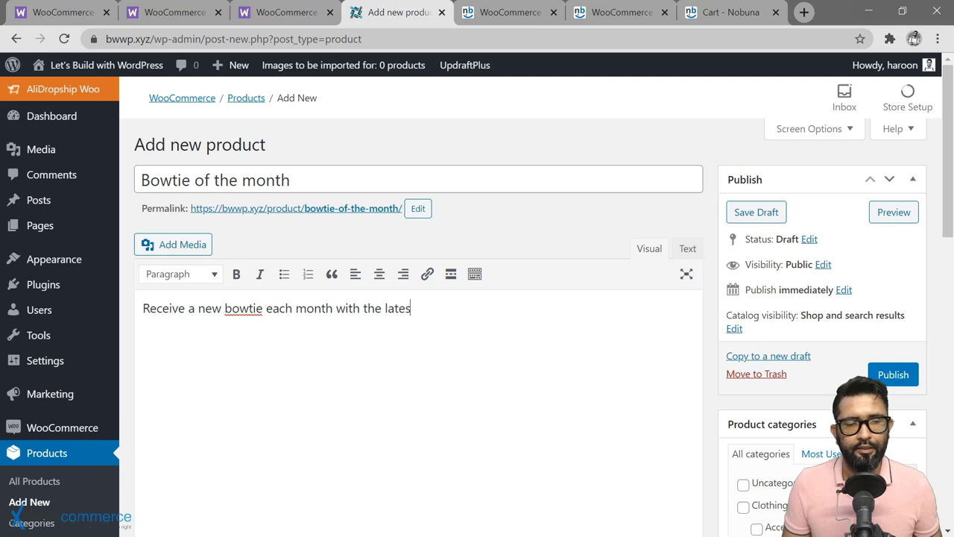
pyautogui.write('t design selecte')
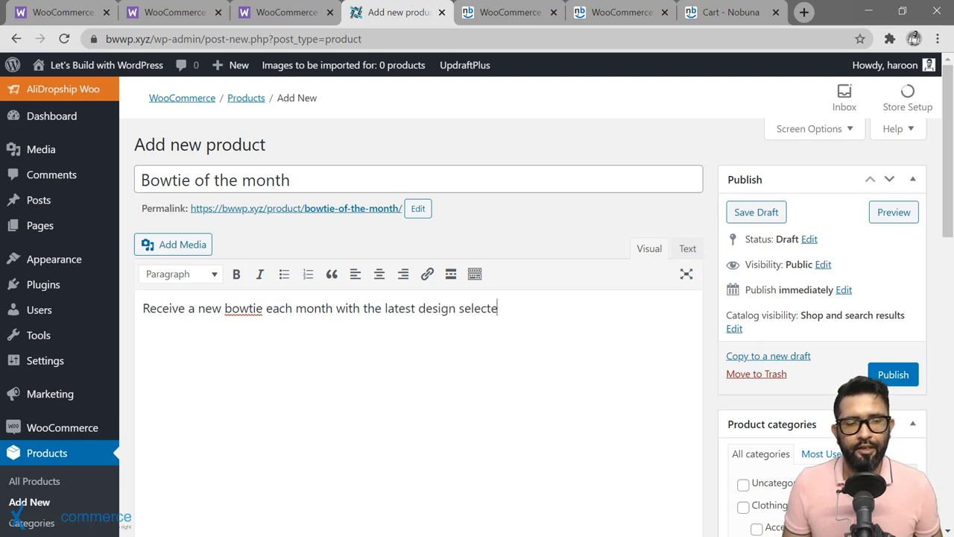
pyautogui.write('d by our top ')
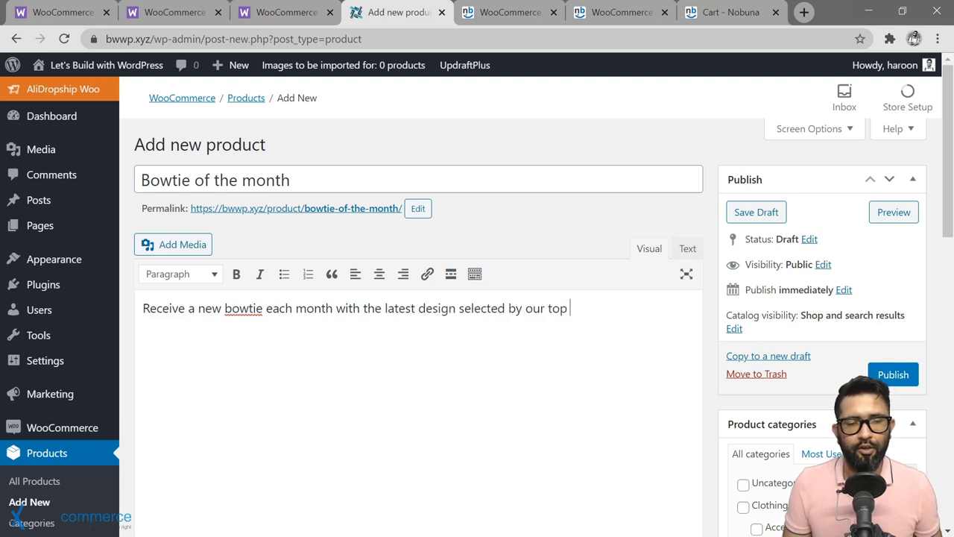
pyautogui.write('design guru to g')
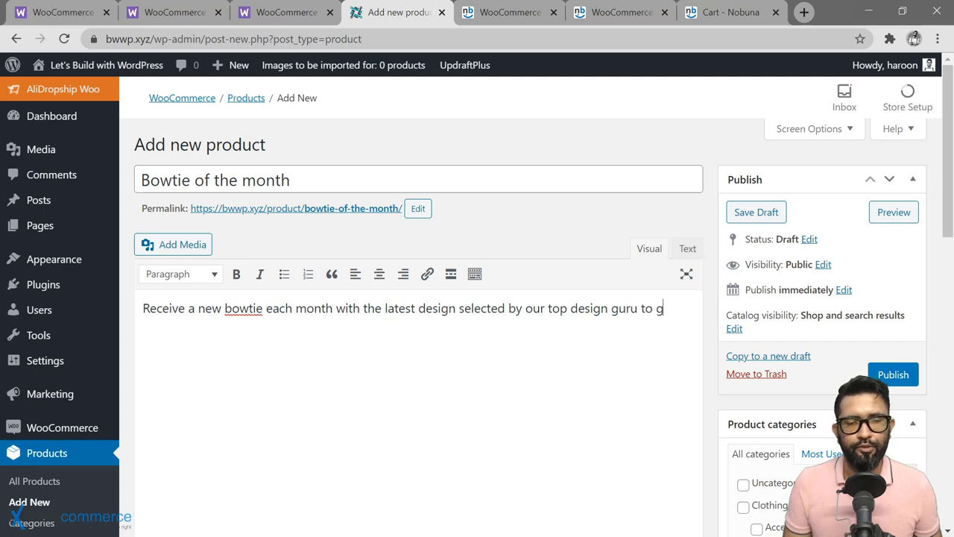
pyautogui.write('o with the trands')
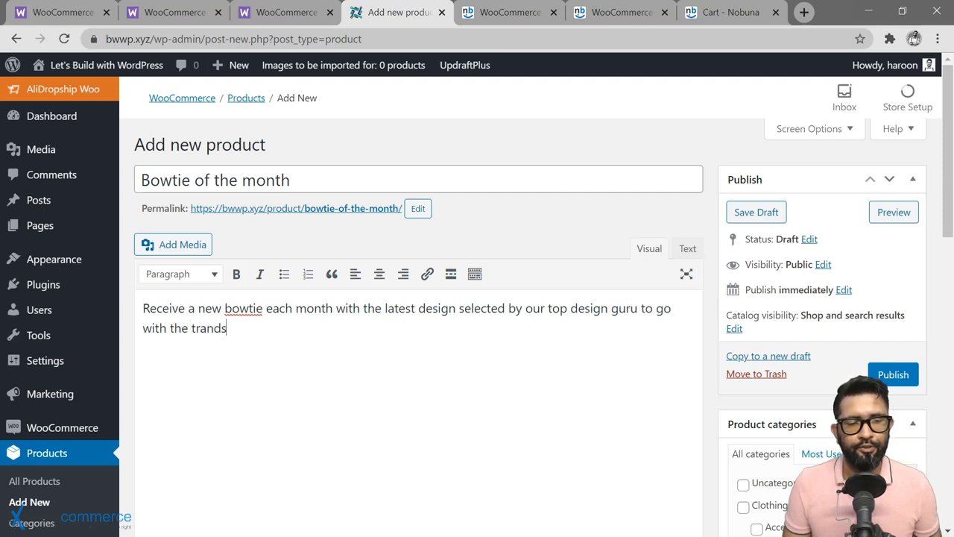
pyautogui.press('BackSpace')
pyautogui.press('BackSpace')
pyautogui.press('BackSpace')
pyautogui.press('BackSpace')
pyautogui.write('ends of the s')
pyautogui.write('eason')
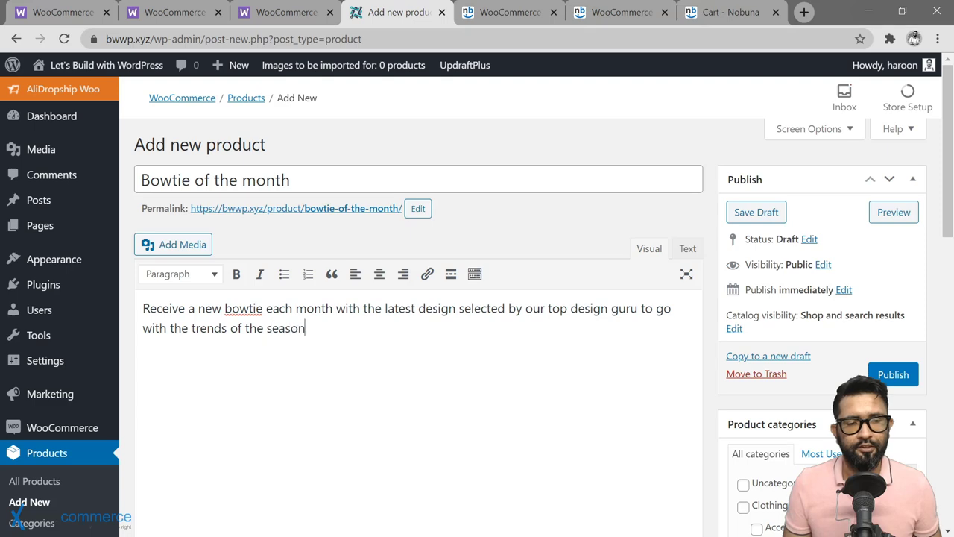
pyautogui.write('.')
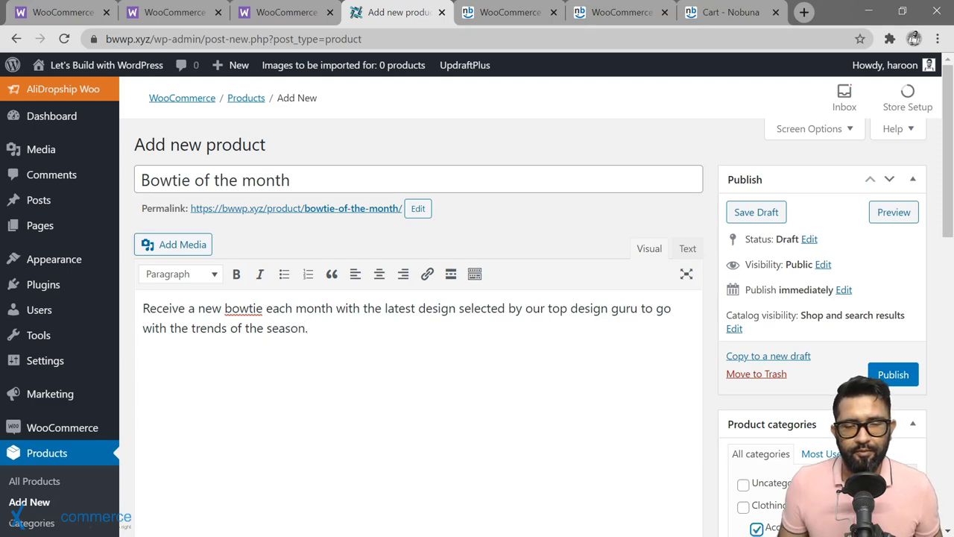
# Step: Enter 'bowtie' in the Product tags field
pyautogui.scroll(-4, 693, 419)
pyautogui.click(775, 417)
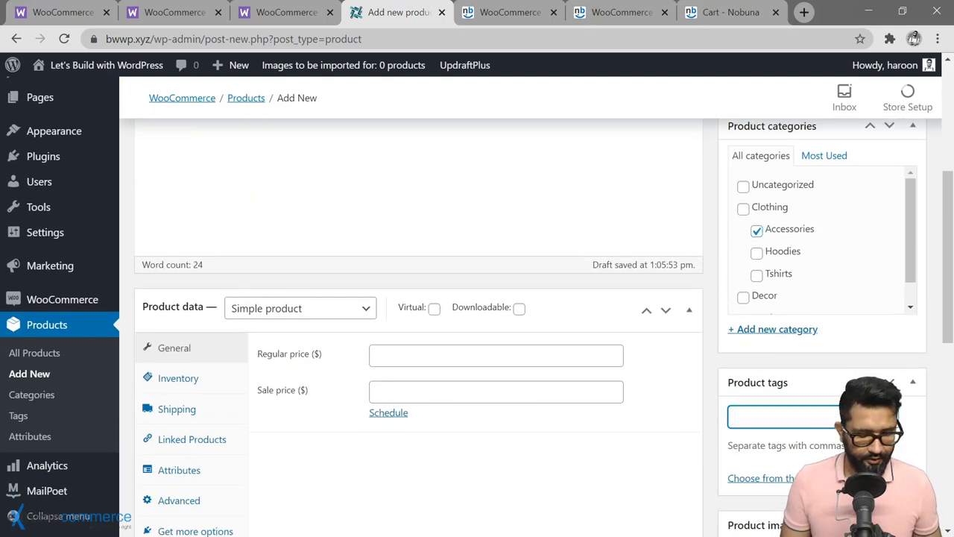
pyautogui.write('bowtie')
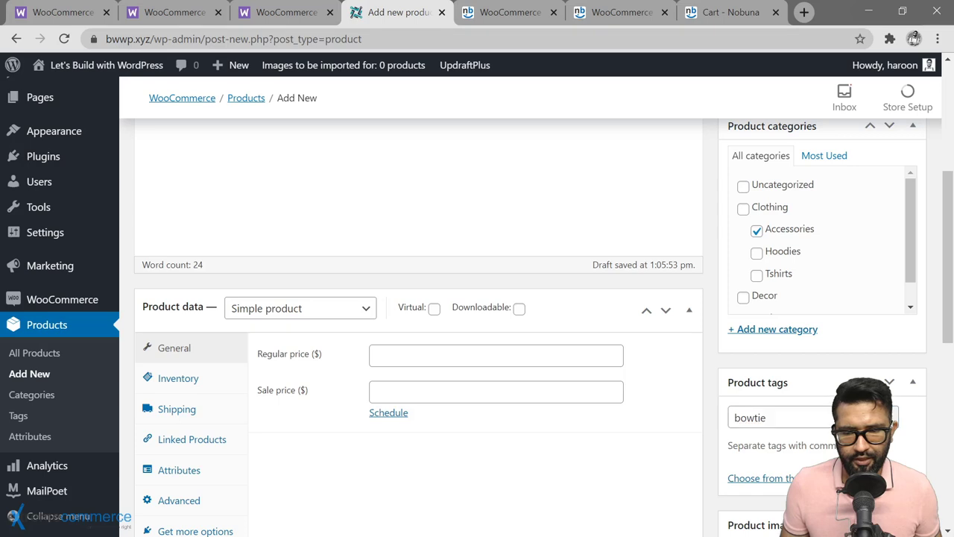
# Step: Add the bowtie tag and upload bow-tie-1084323_1920.jpg as the main product image
pyautogui.click(882, 418)
pyautogui.scroll(-2, 921, 447)
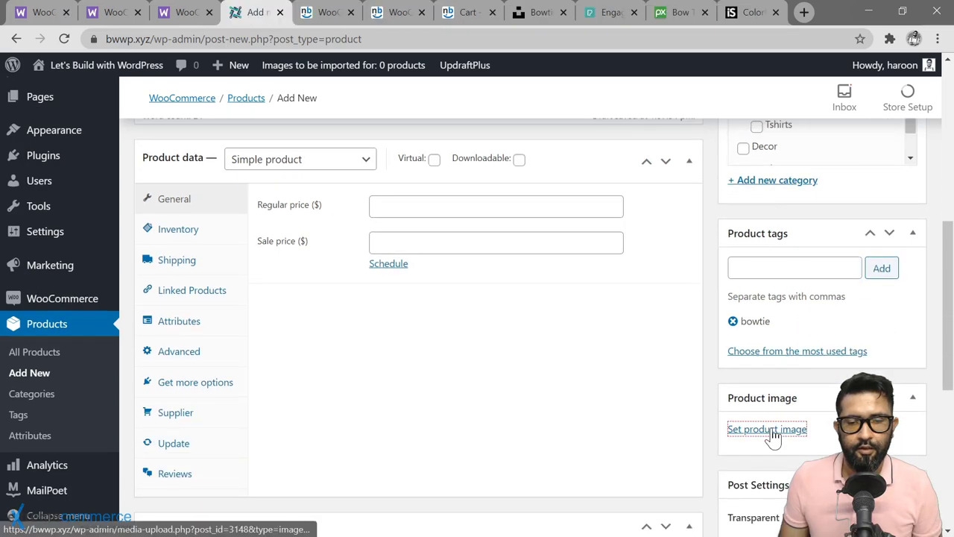
pyautogui.click(771, 430)
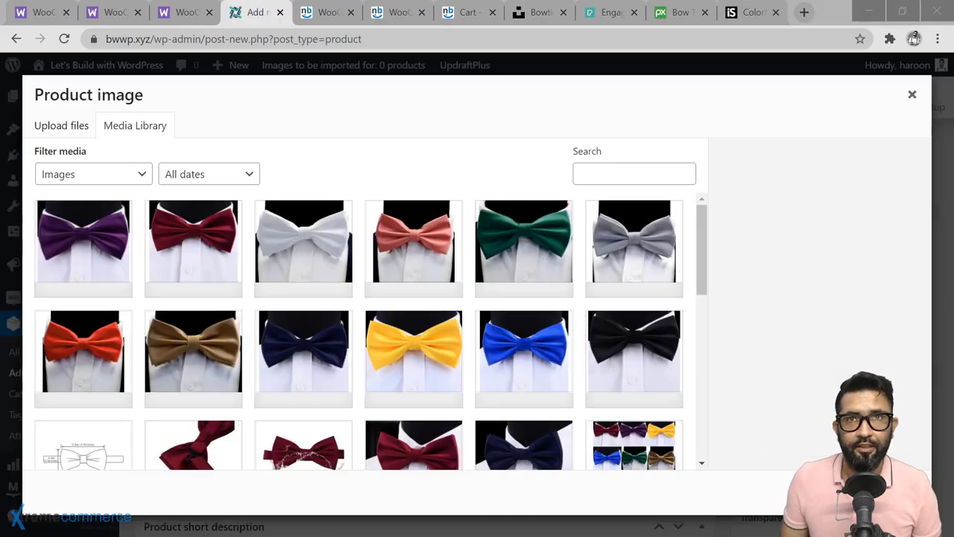
pyautogui.moveTo(162, 276); pyautogui.dragTo(112, 394)
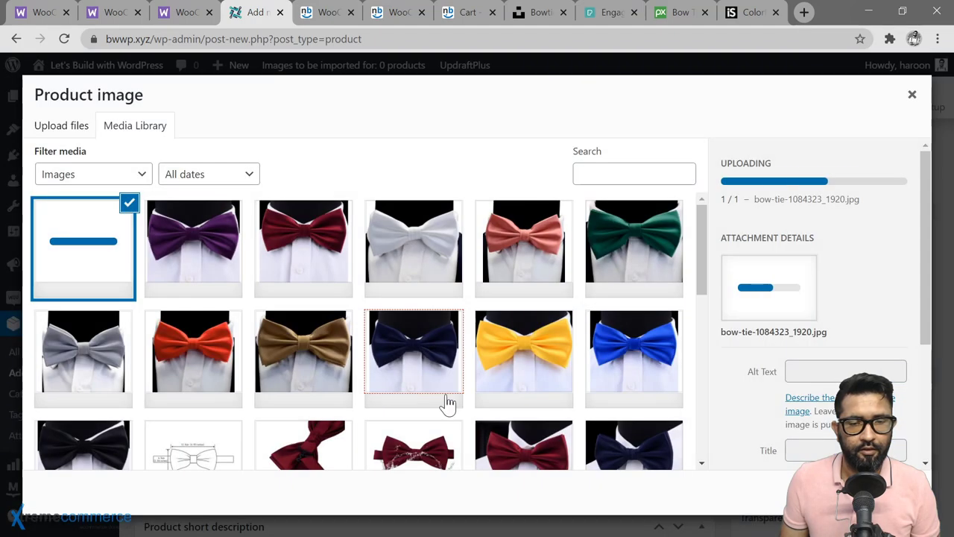
pyautogui.scroll(-2, 760, 416)
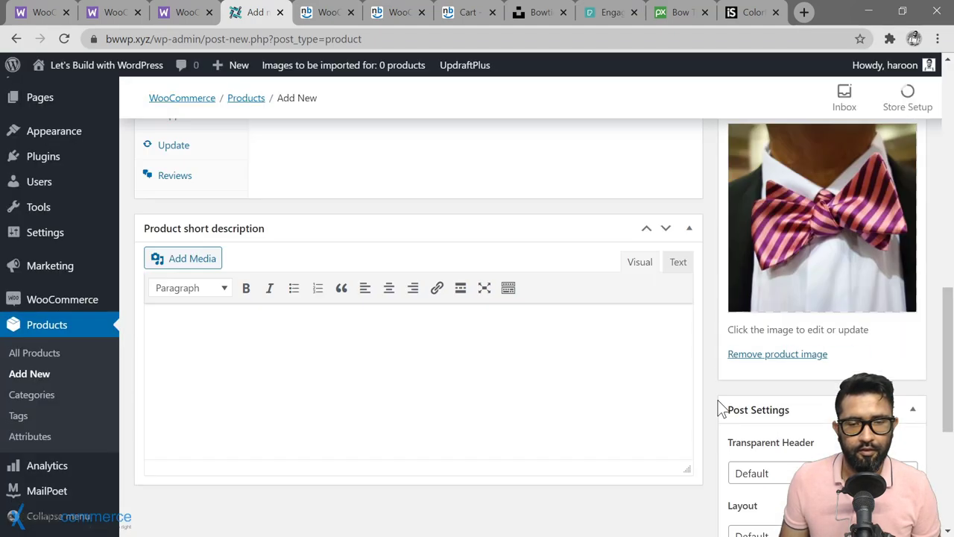
pyautogui.click(880, 491)
pyautogui.scroll(-4, 720, 408)
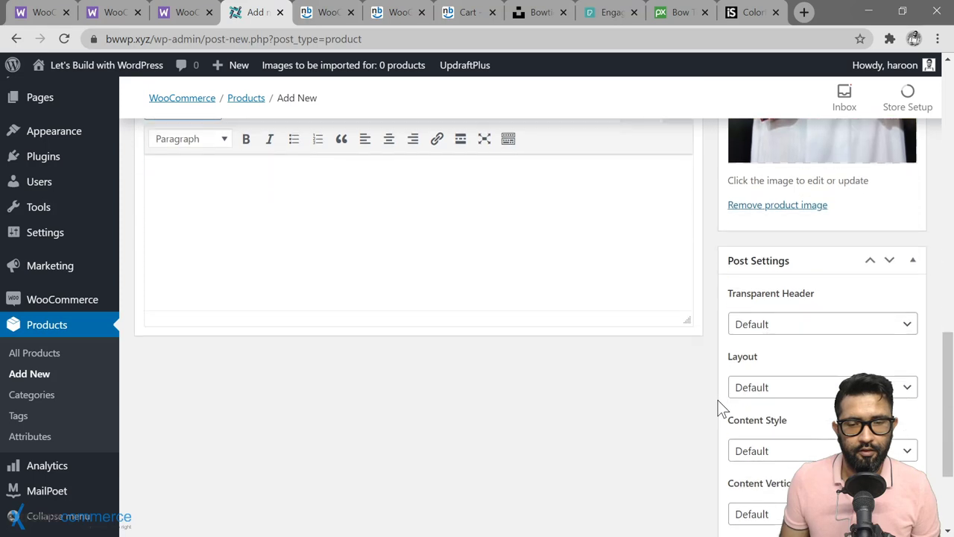
# Step: Open the product gallery picker and select several bow tie photos, including the yellow feather one
pyautogui.click(730, 441)
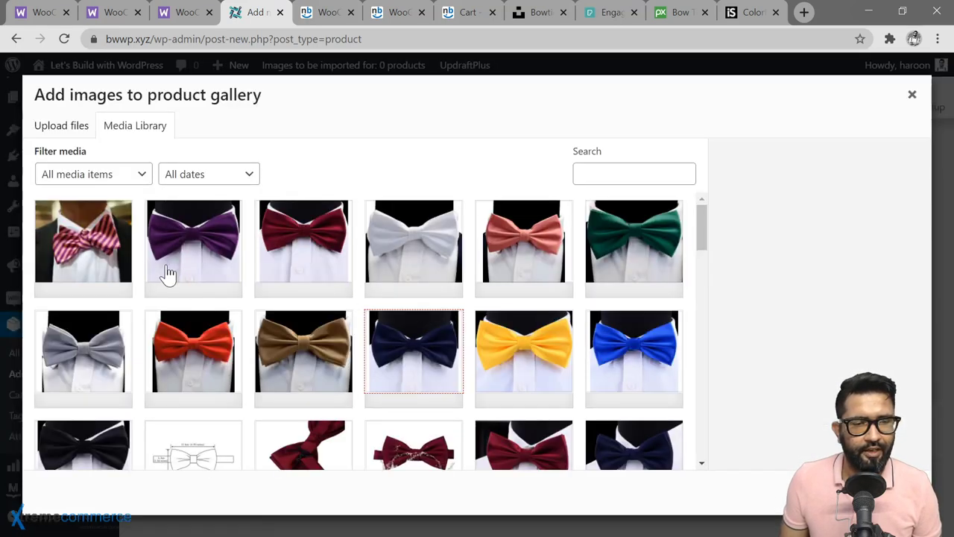
pyautogui.scroll(-2, 396, 340)
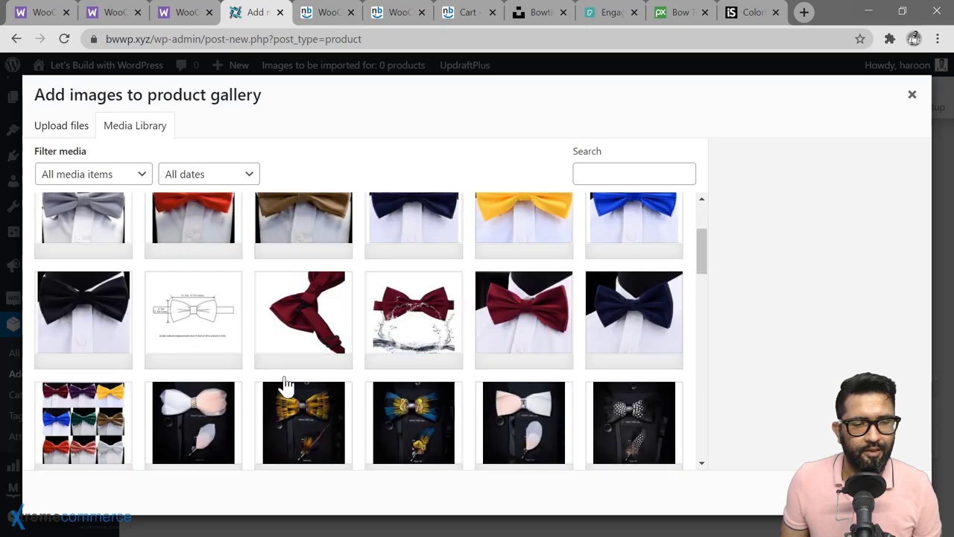
pyautogui.click(387, 409)
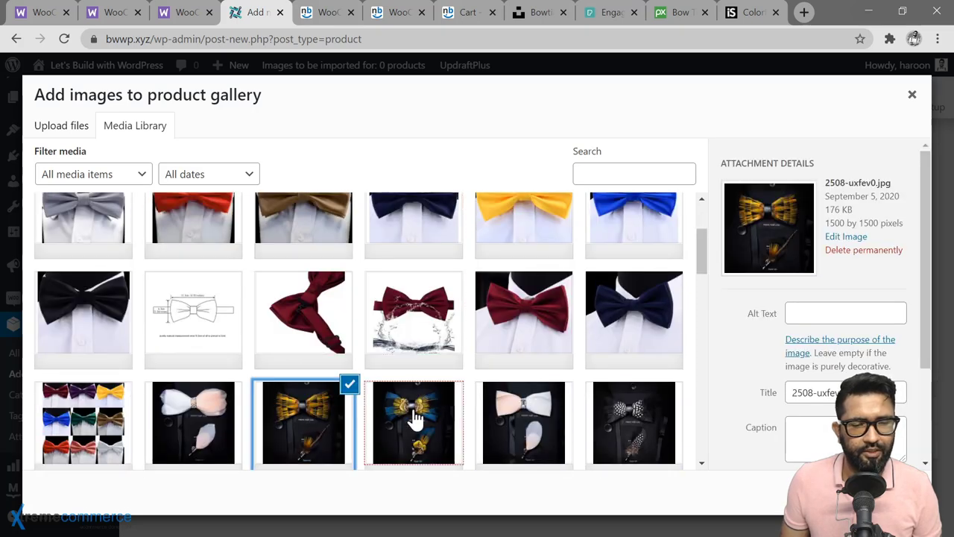
pyautogui.click(530, 425)
pyautogui.click(615, 416)
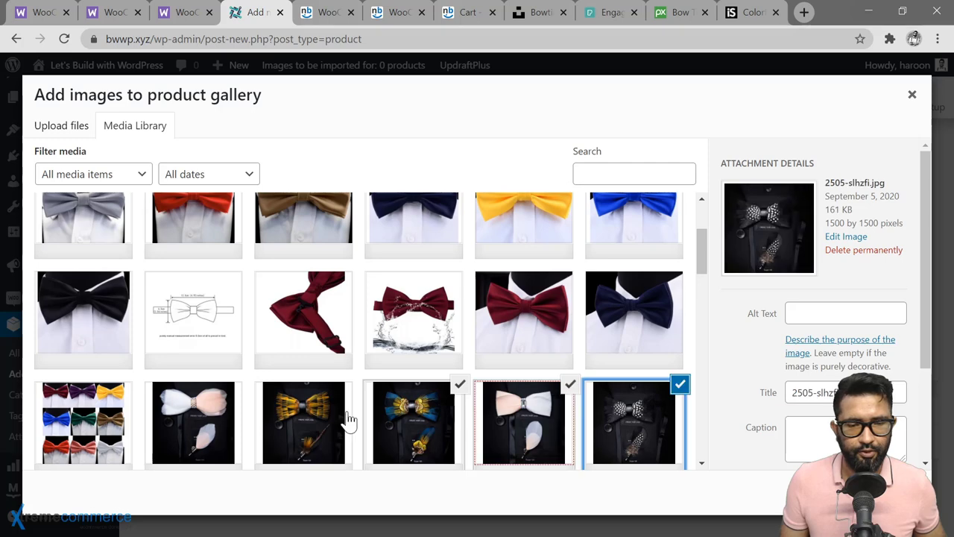
pyautogui.click(337, 414)
# Step: Deselect the blue-yellow, white-peach and black-white ties, add the brown one, and insert the selection into the gallery
pyautogui.click(423, 422)
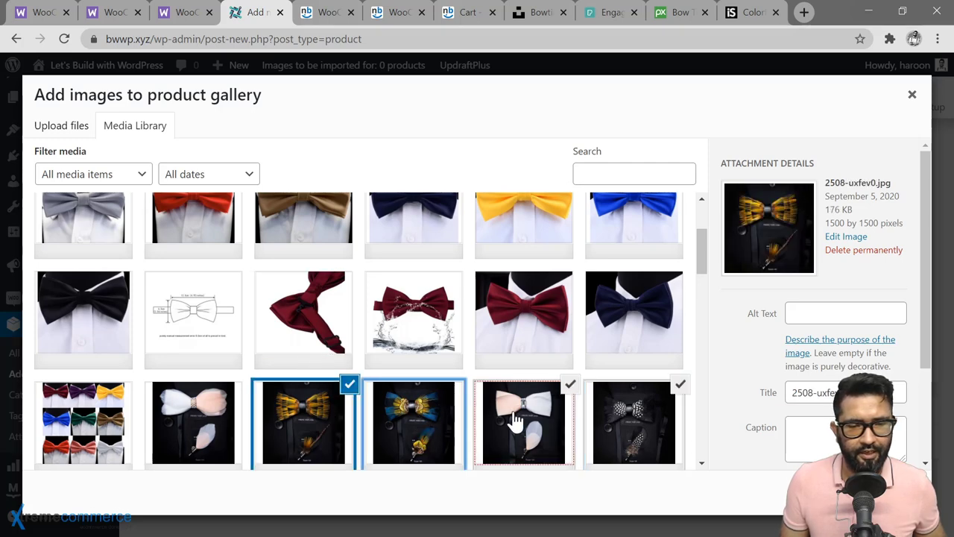
pyautogui.click(511, 421)
pyautogui.click(618, 426)
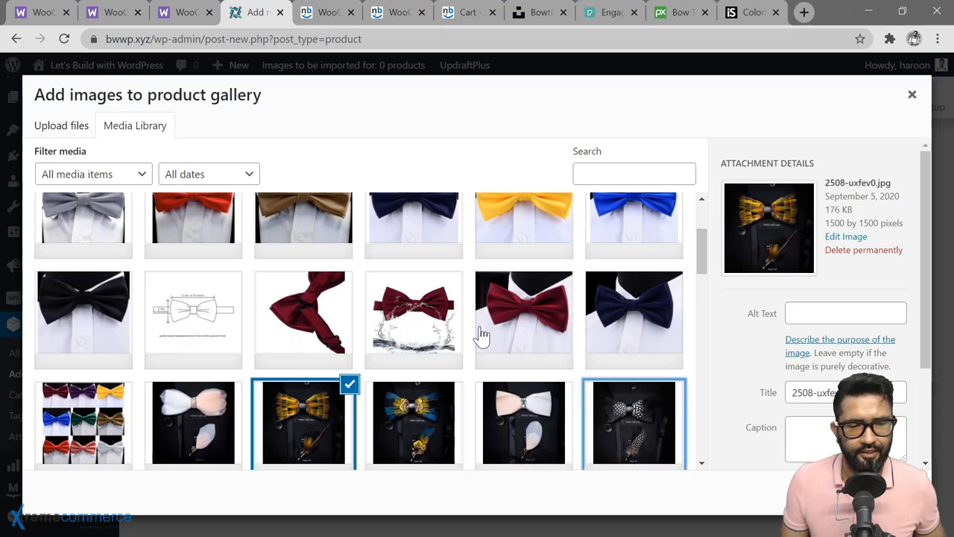
pyautogui.scroll(-2, 115, 391)
pyautogui.scroll(-1, 119, 387)
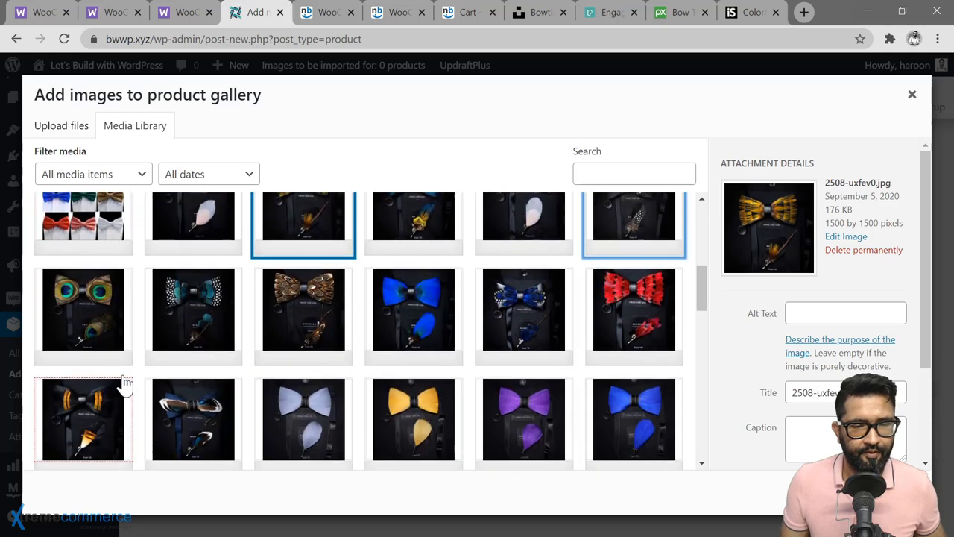
pyautogui.click(302, 322)
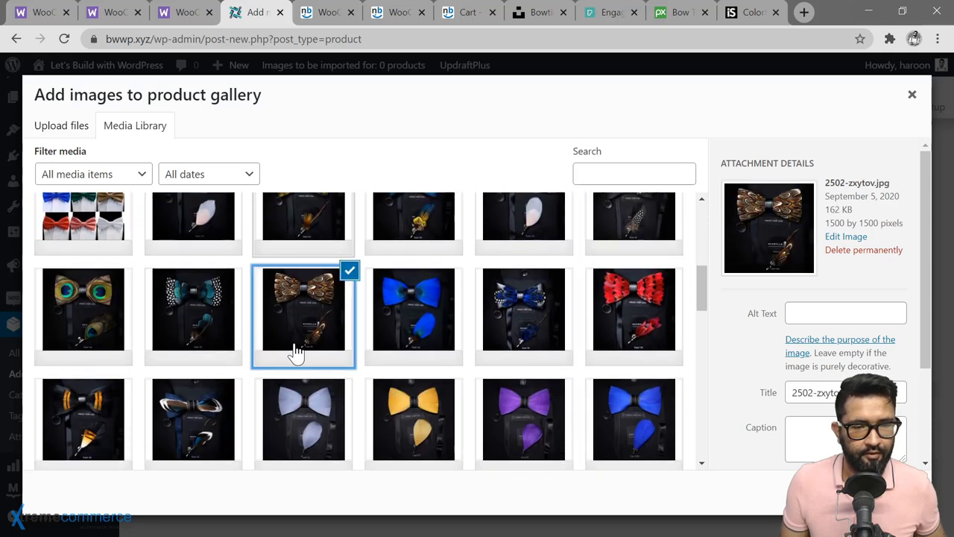
pyautogui.hotkey('ctrl', '-')
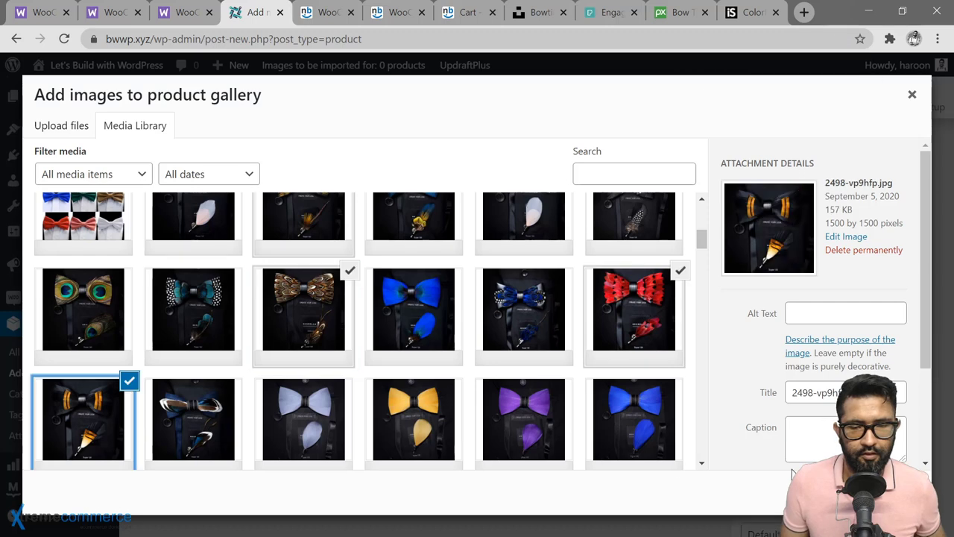
pyautogui.click(879, 493)
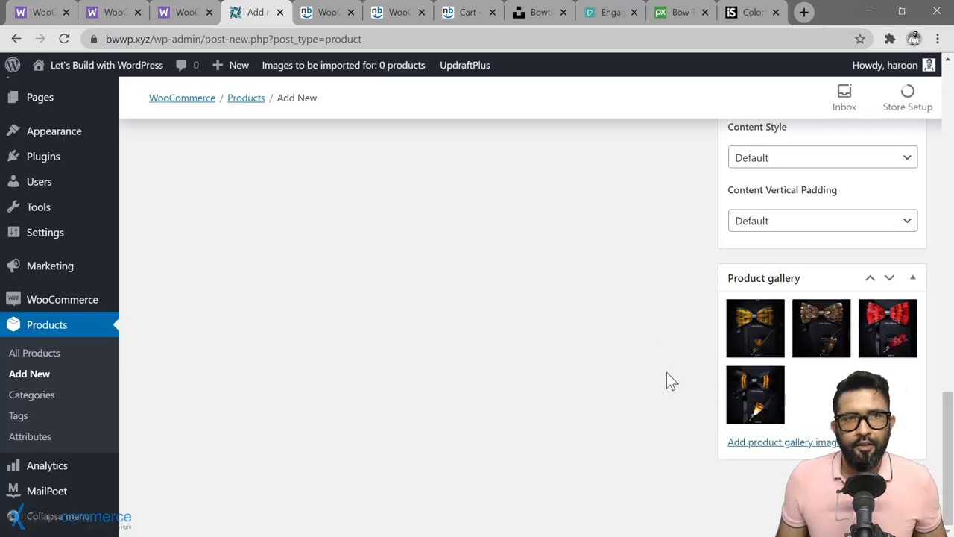
# Step: Enter 'Get a new bowtie mailed to you each month.' as the short description
pyautogui.scroll(4, 665, 372)
pyautogui.scroll(1, 662, 373)
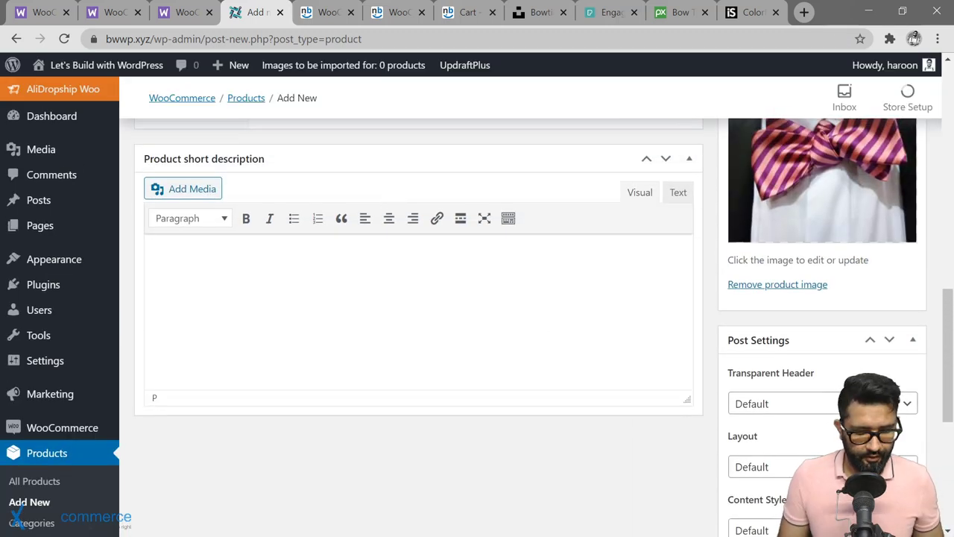
pyautogui.write('Get a new bowt')
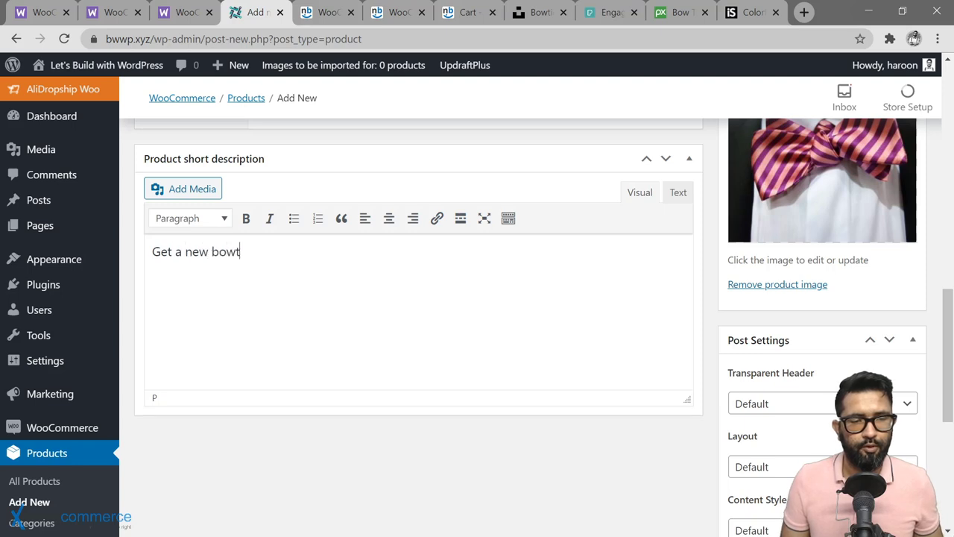
pyautogui.write('ie mailed to you each month.')
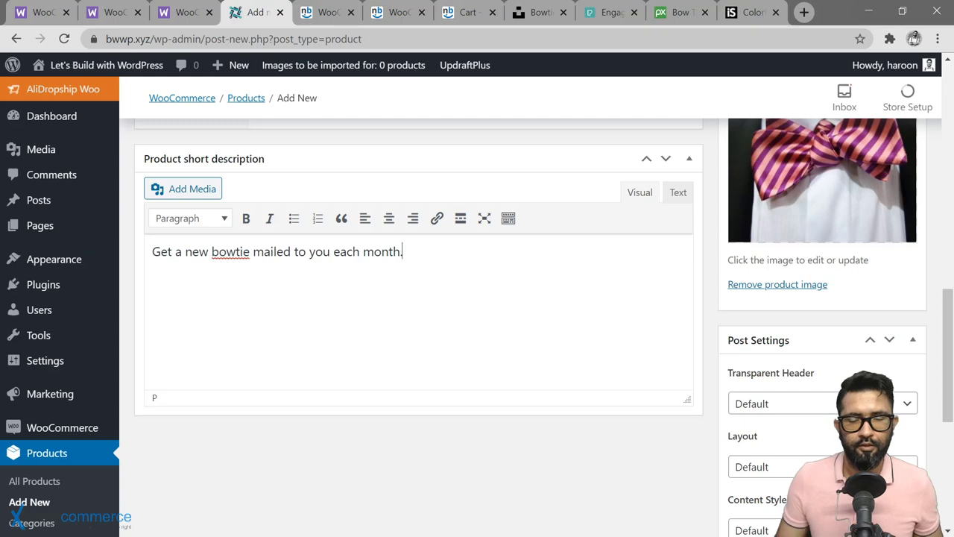
pyautogui.scroll(5, 662, 355)
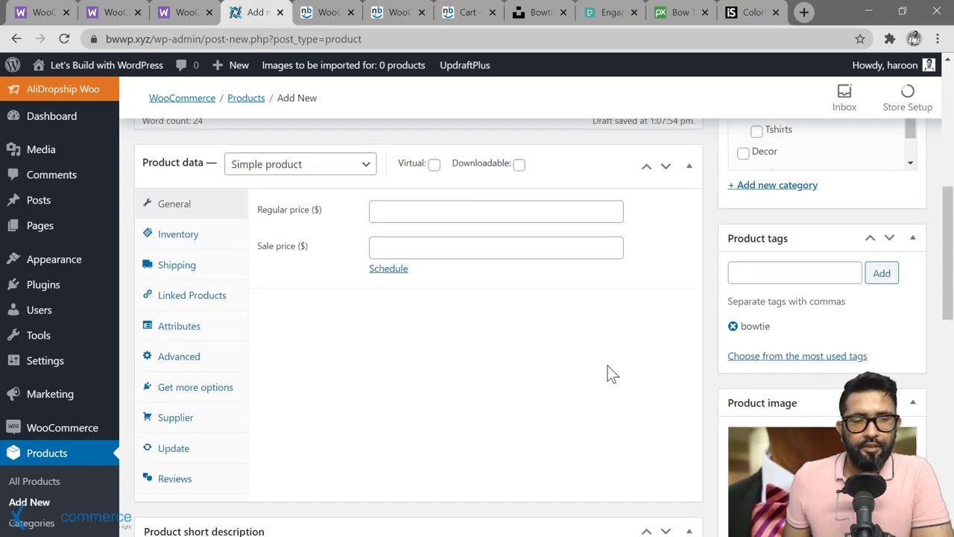
# Step: Make the product a Simple subscription priced at $12 billed every month
pyautogui.click(350, 170)
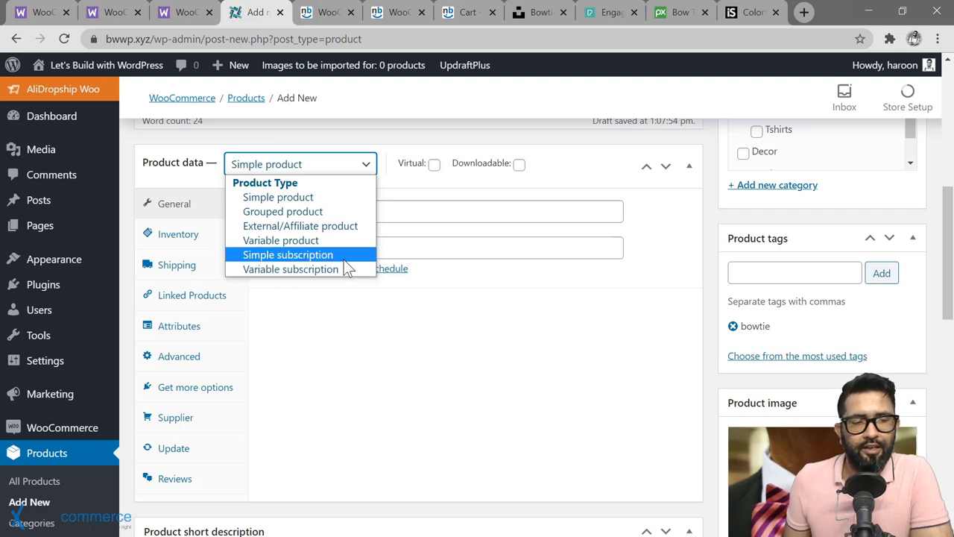
pyautogui.click(340, 256)
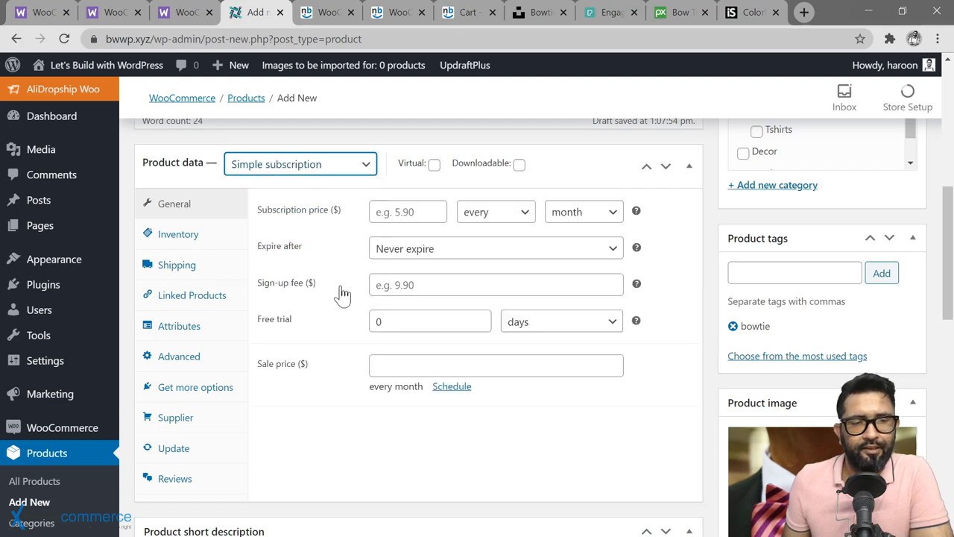
pyautogui.click(408, 211)
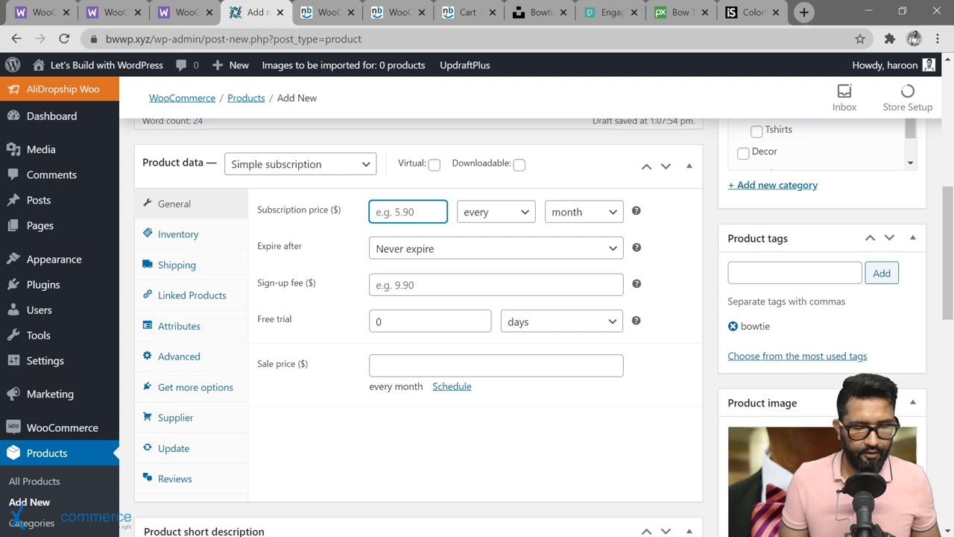
pyautogui.write('12')
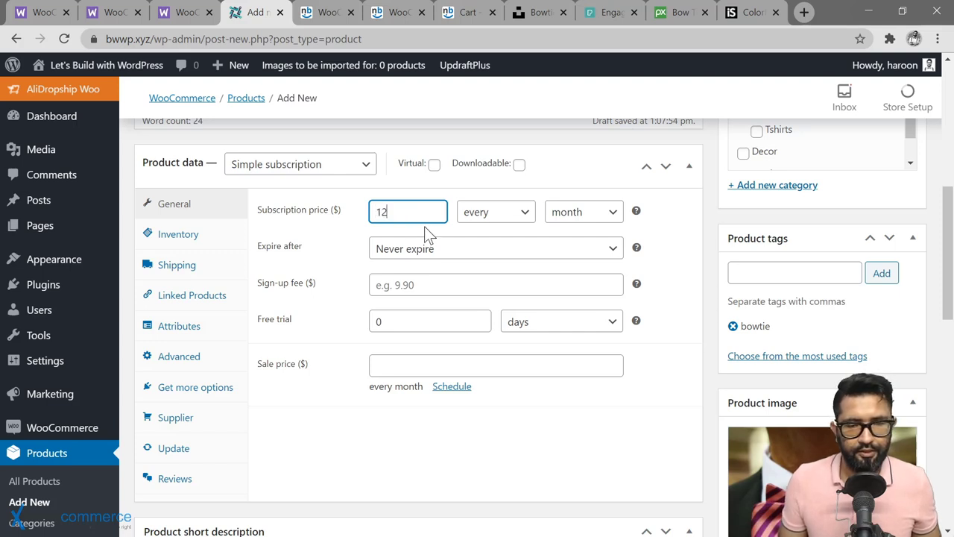
pyautogui.click(591, 218)
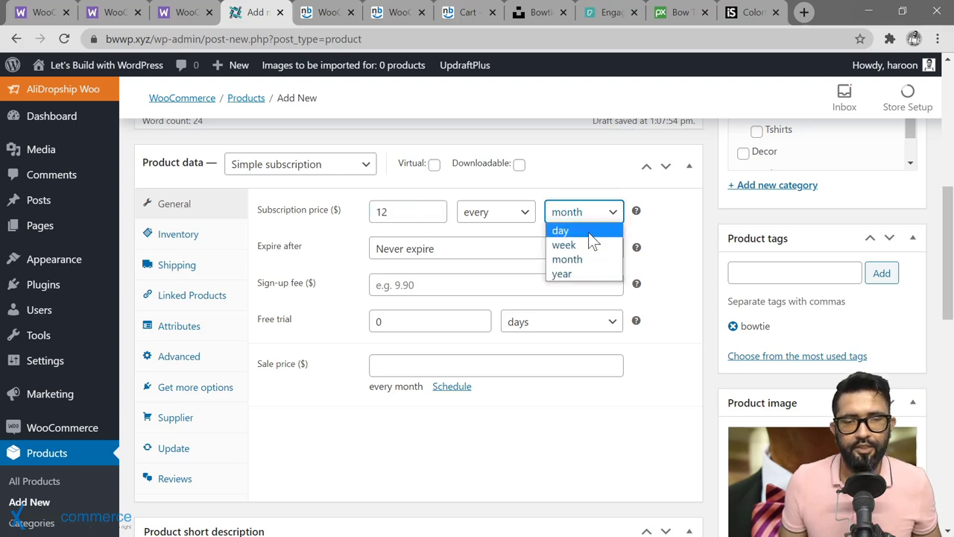
pyautogui.click(606, 219)
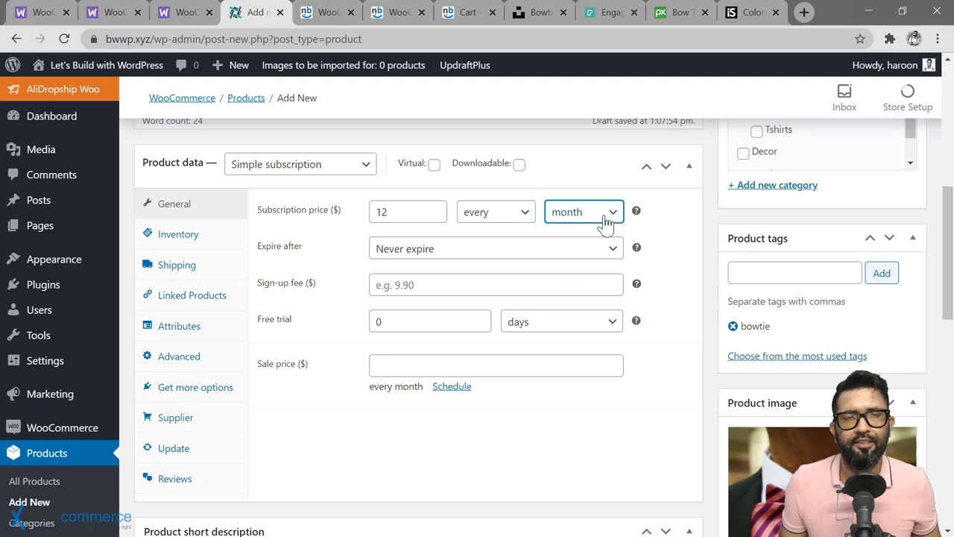
pyautogui.click(541, 251)
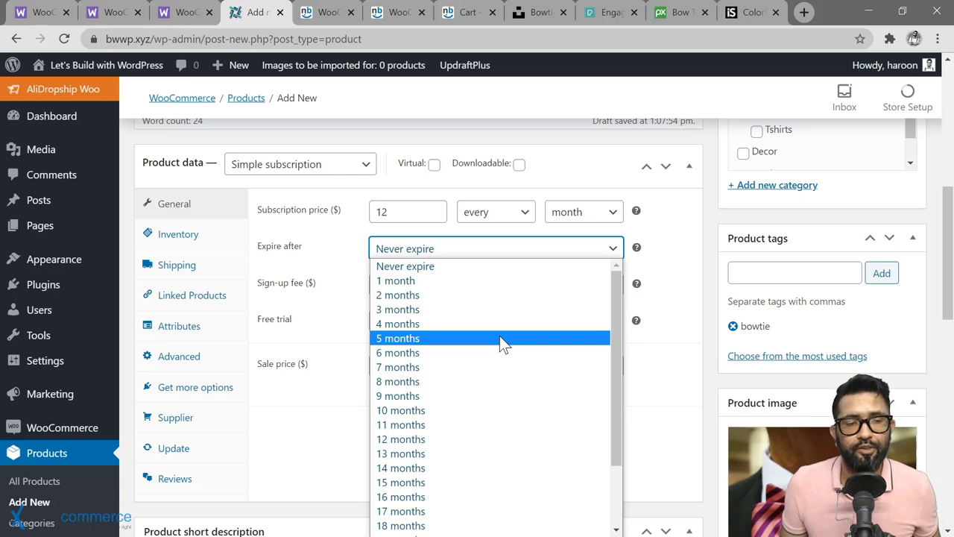
# Step: Keep the subscription never expiring, with an empty sign-up fee and a 0-day free trial, and view the Inventory settings
pyautogui.click(465, 269)
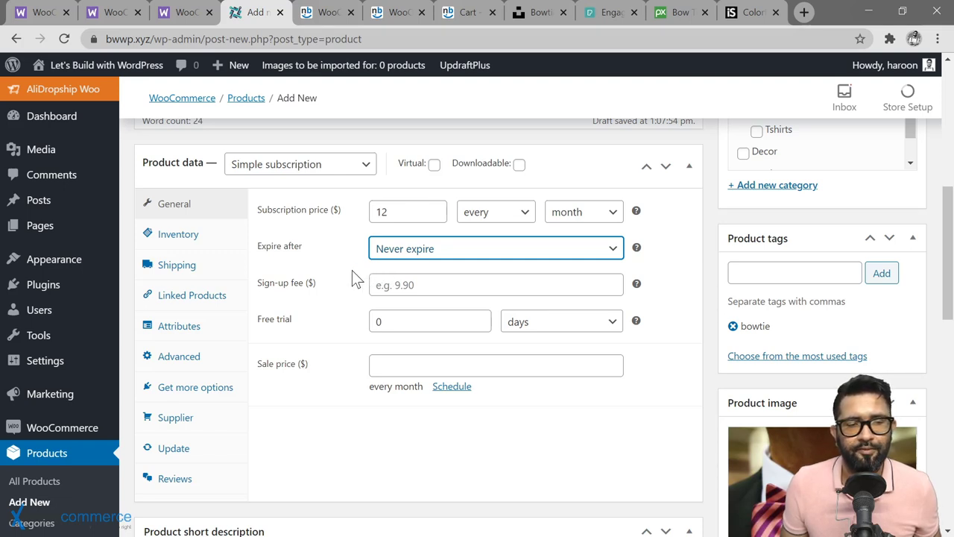
pyautogui.click(496, 285)
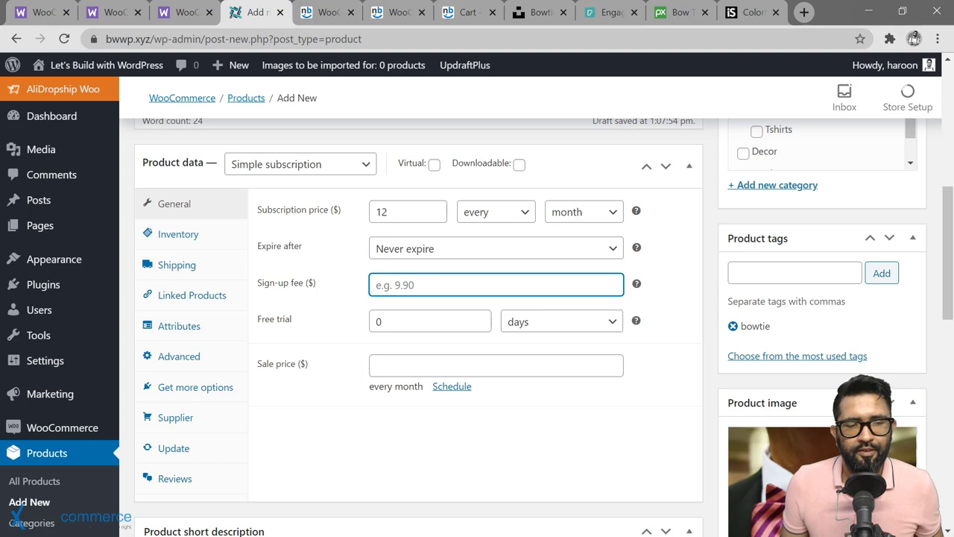
pyautogui.click(380, 321)
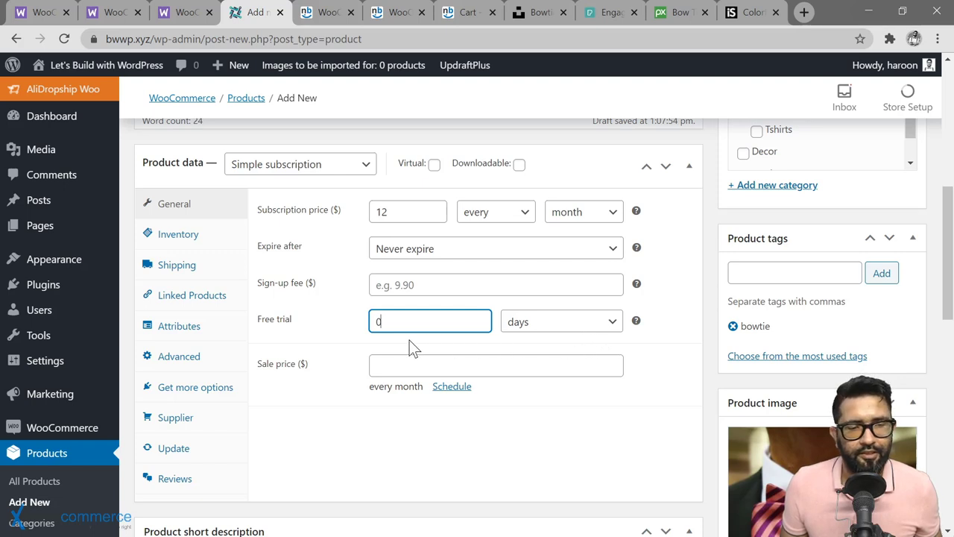
pyautogui.click(404, 395)
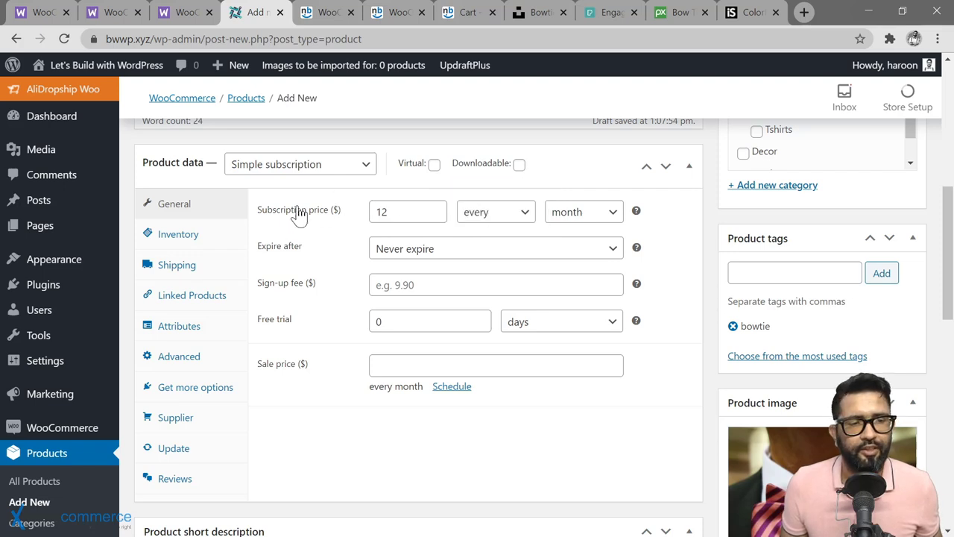
pyautogui.click(179, 234)
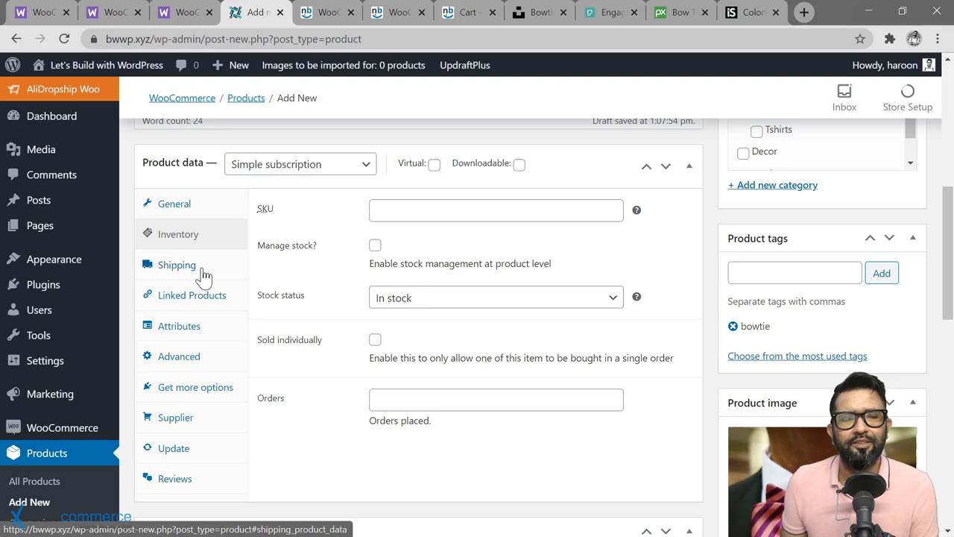
# Step: Set the shipping weight to 0.05 kg and the package dimensions to 12 × 6 × 4 cm
pyautogui.click(179, 265)
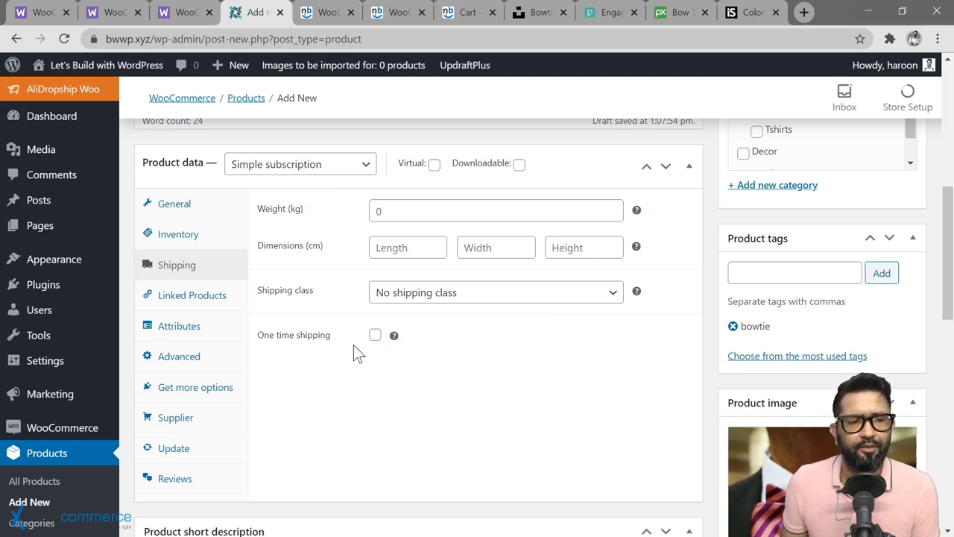
pyautogui.click(376, 211)
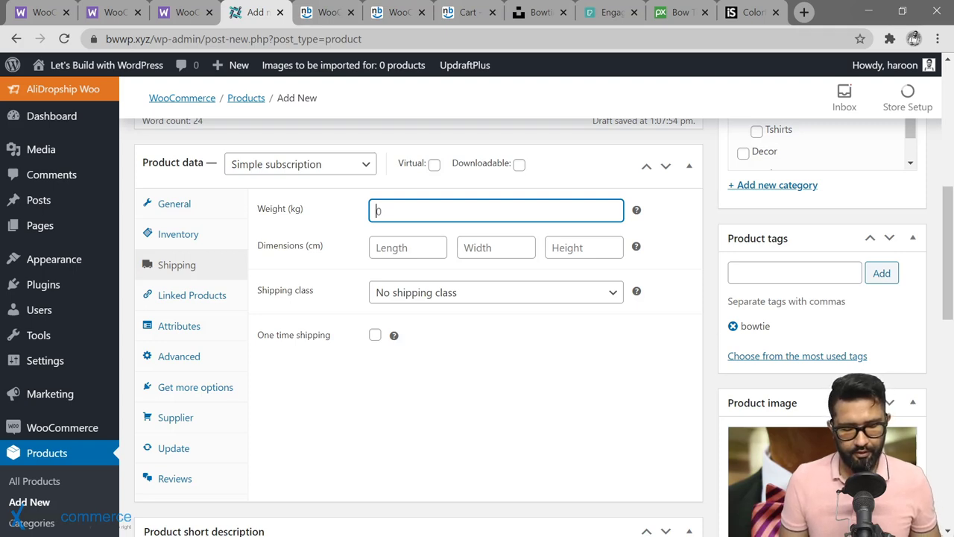
pyautogui.write('0.0')
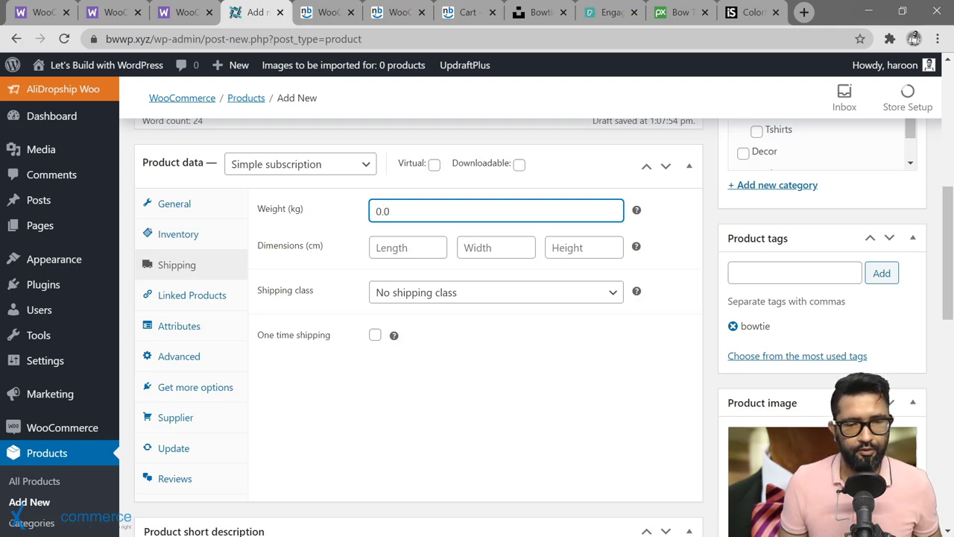
pyautogui.write('5')
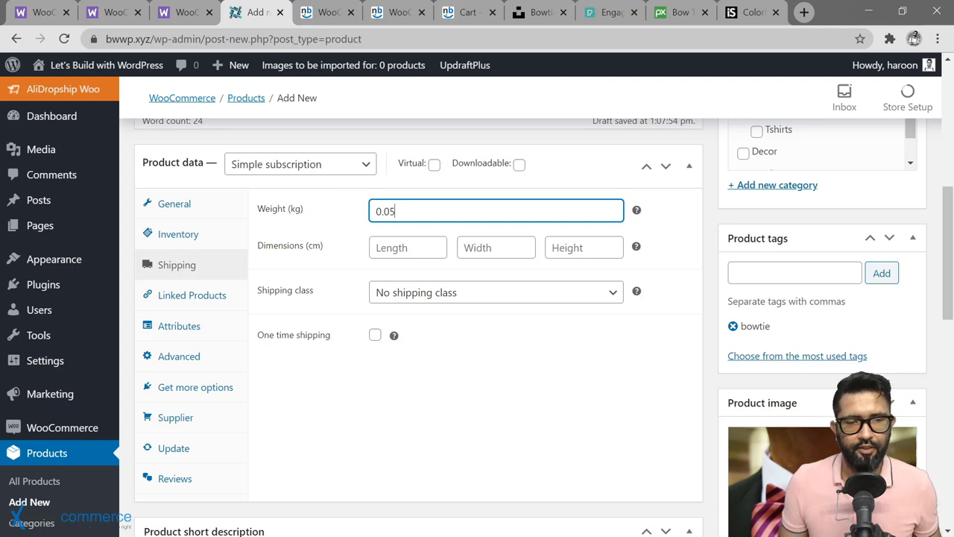
pyautogui.click(385, 247)
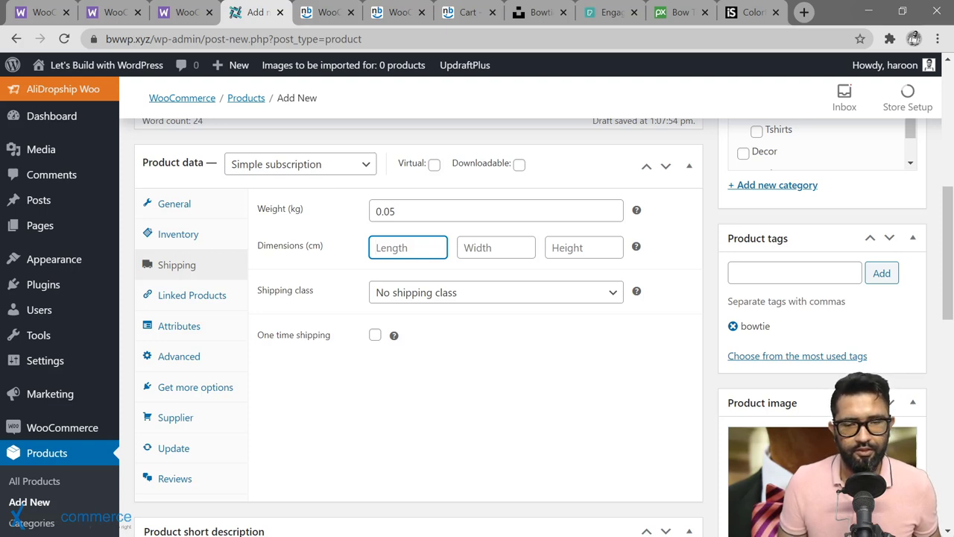
pyautogui.write('12')
pyautogui.press('Tab')
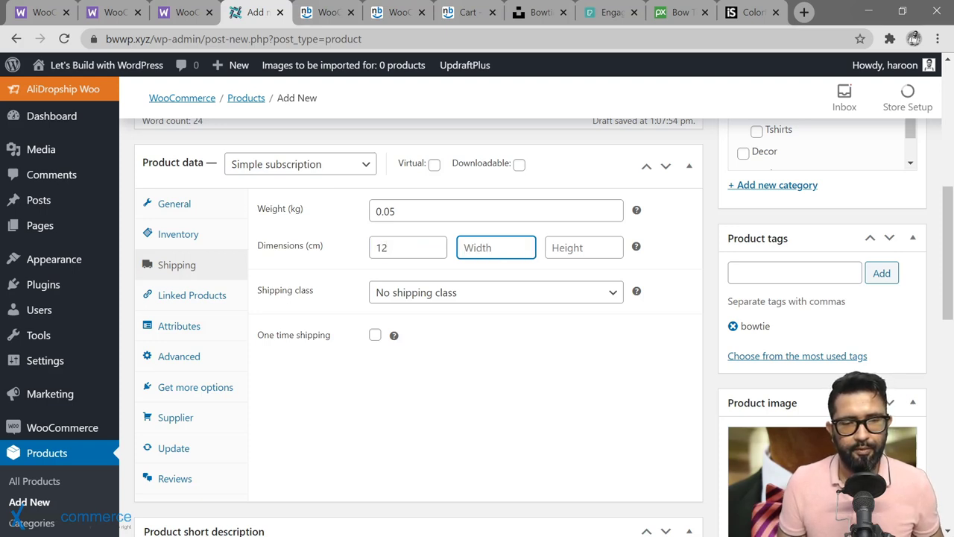
pyautogui.write('6')
pyautogui.press('Tab')
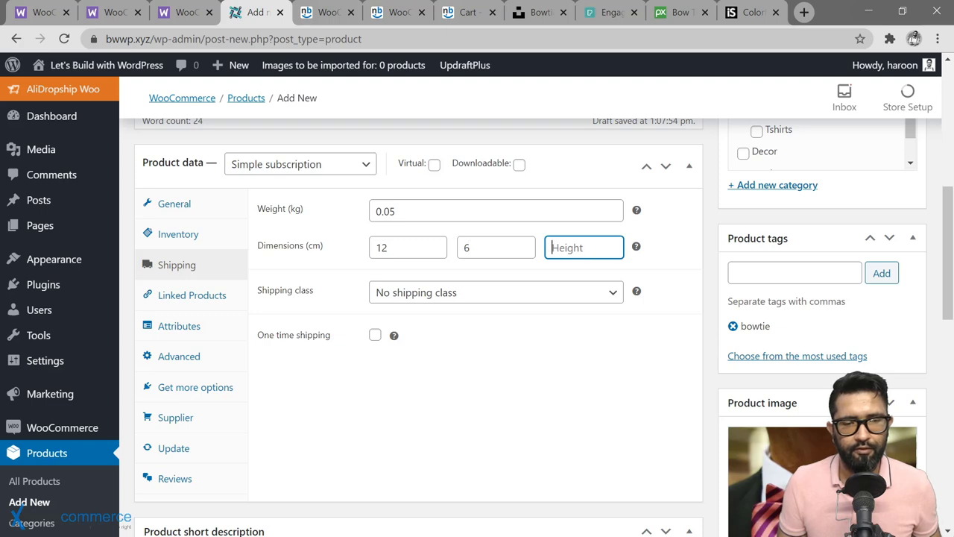
pyautogui.write('4')
pyautogui.click(351, 346)
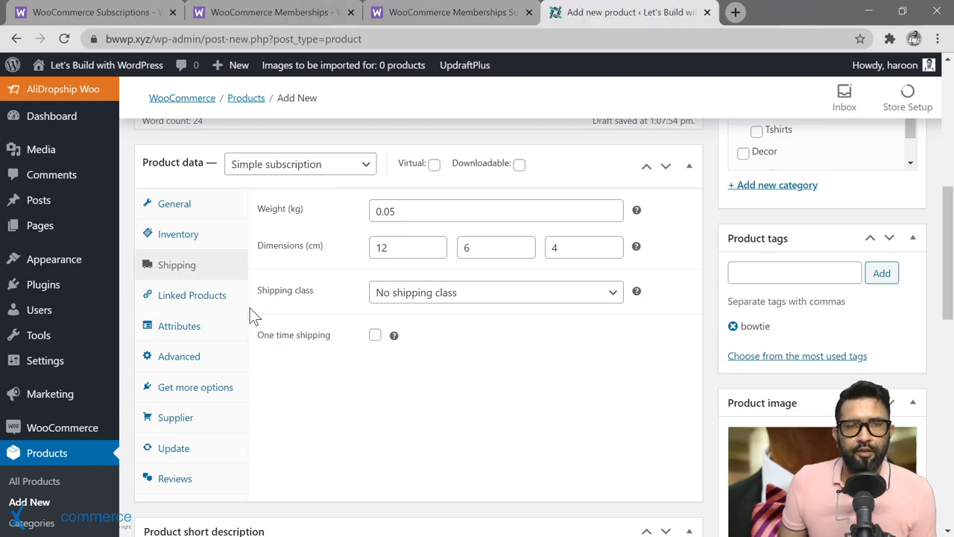
# Step: In Advanced settings, set Limit subscription to 'Limit to one of any status'
pyautogui.click(214, 358)
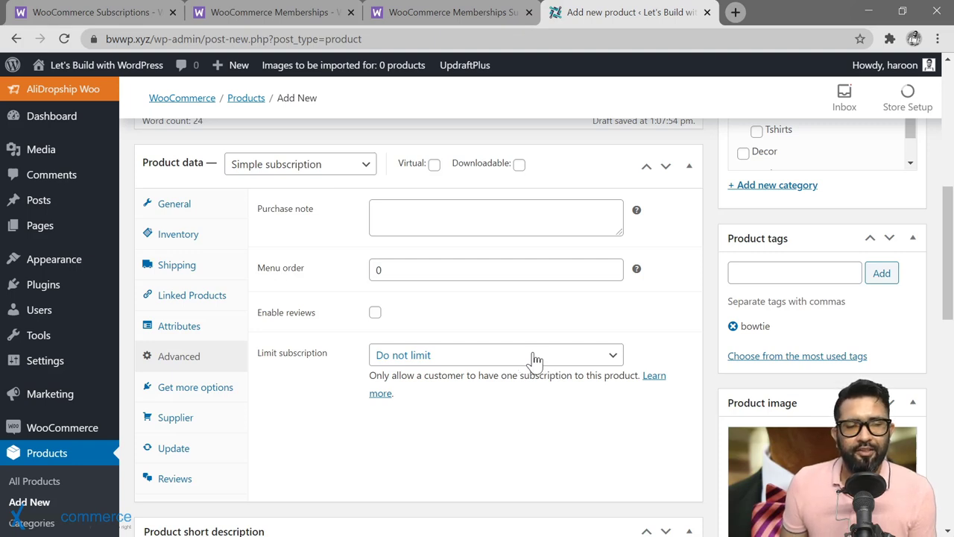
pyautogui.click(531, 359)
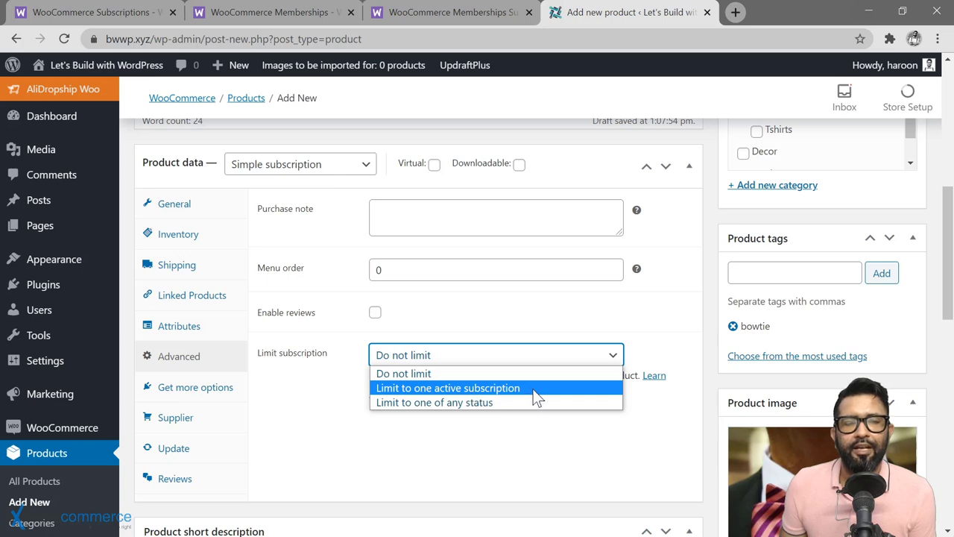
pyautogui.click(537, 389)
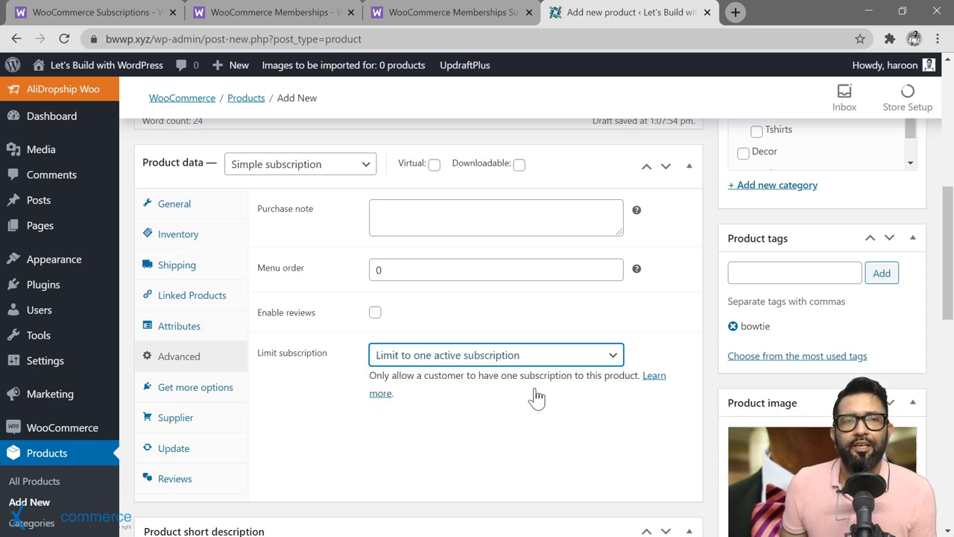
pyautogui.click(583, 361)
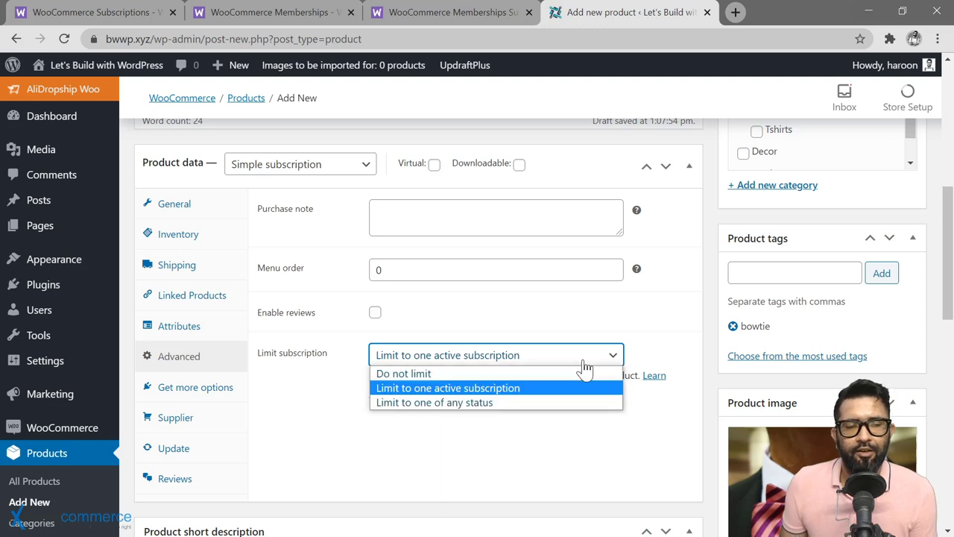
pyautogui.click(510, 402)
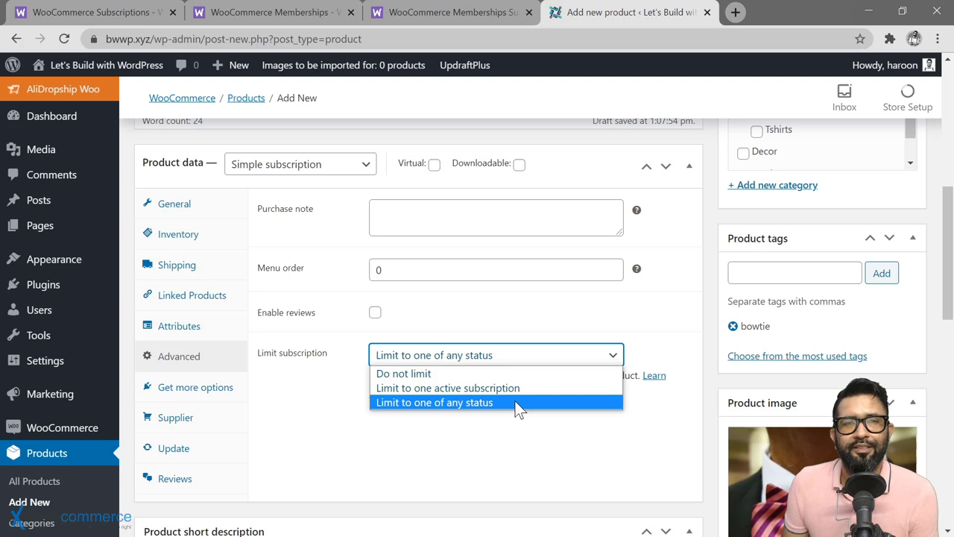
# Step: Change the product type to Variable subscription and view its Variations section
pyautogui.click(515, 407)
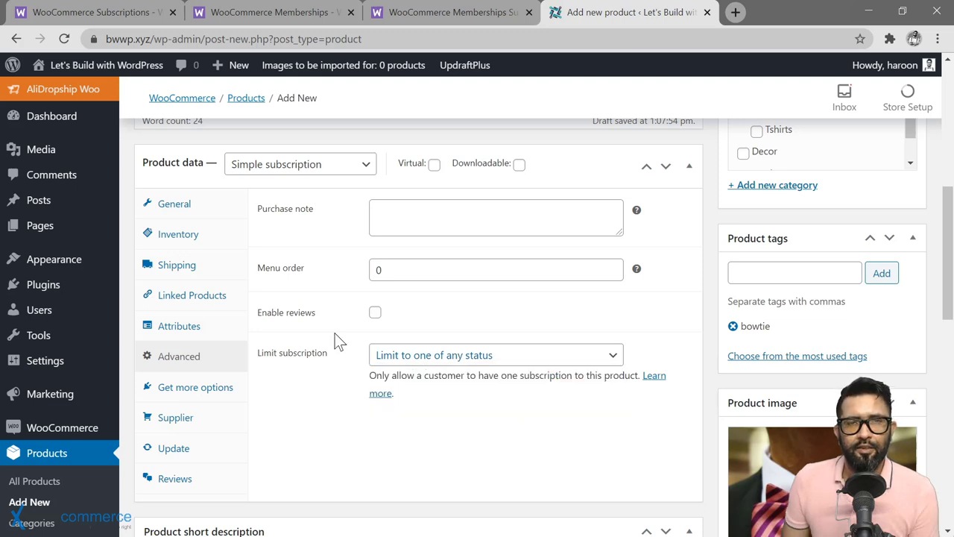
pyautogui.click(347, 174)
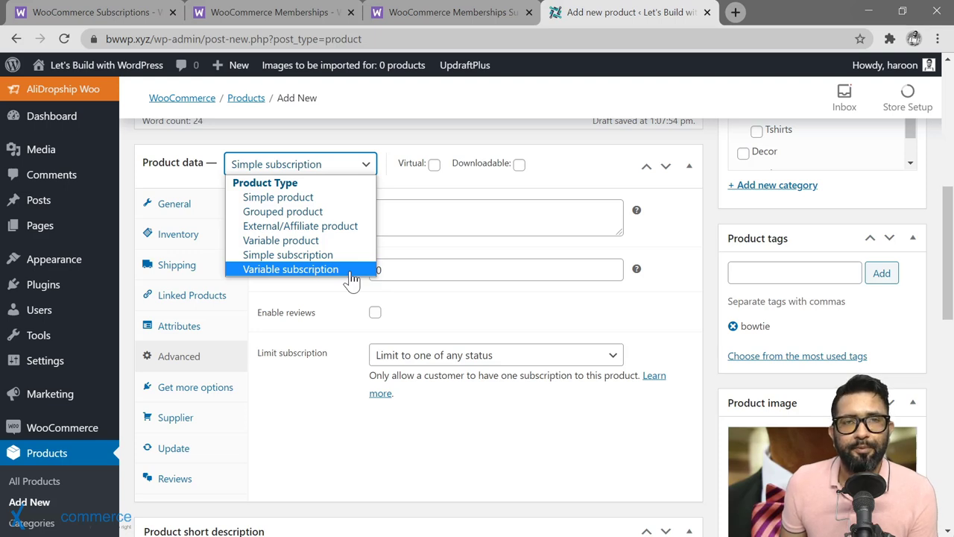
pyautogui.click(349, 269)
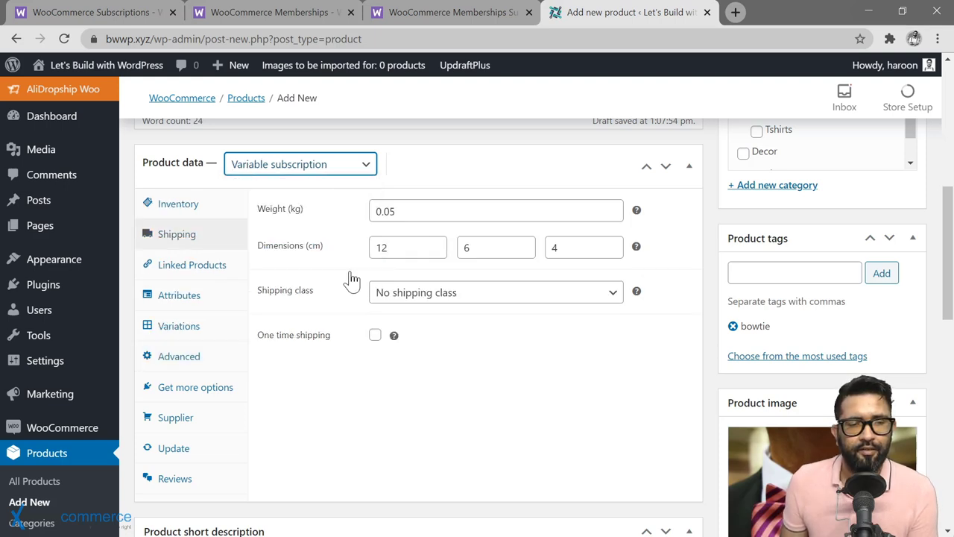
pyautogui.click(183, 326)
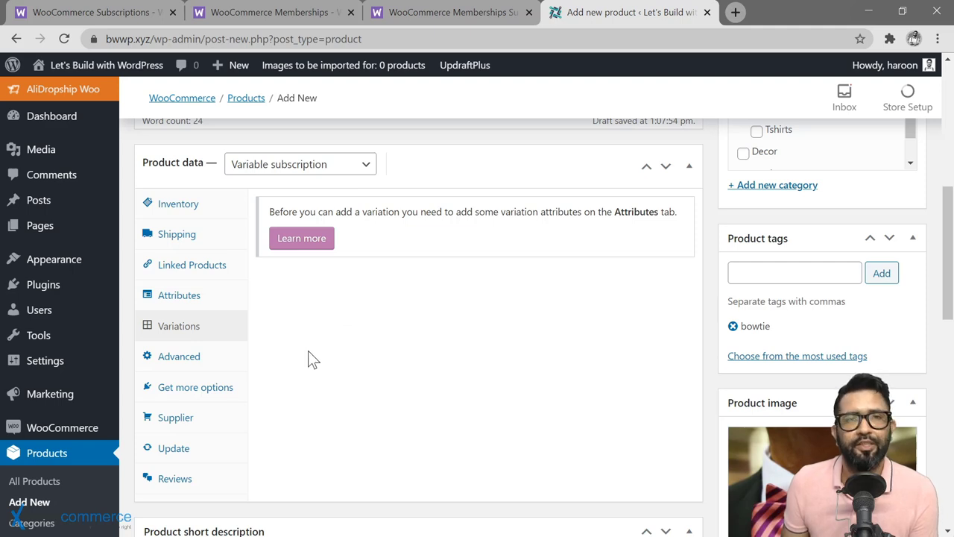
# Step: Add a custom Grade attribute with values Economy|Premium, used for variations, and save it
pyautogui.click(188, 298)
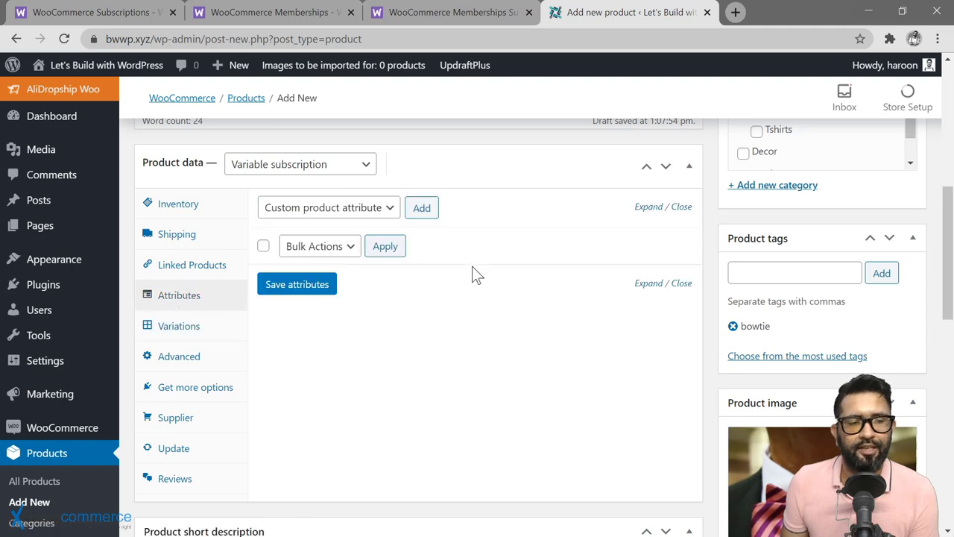
pyautogui.scroll(-1, 489, 216)
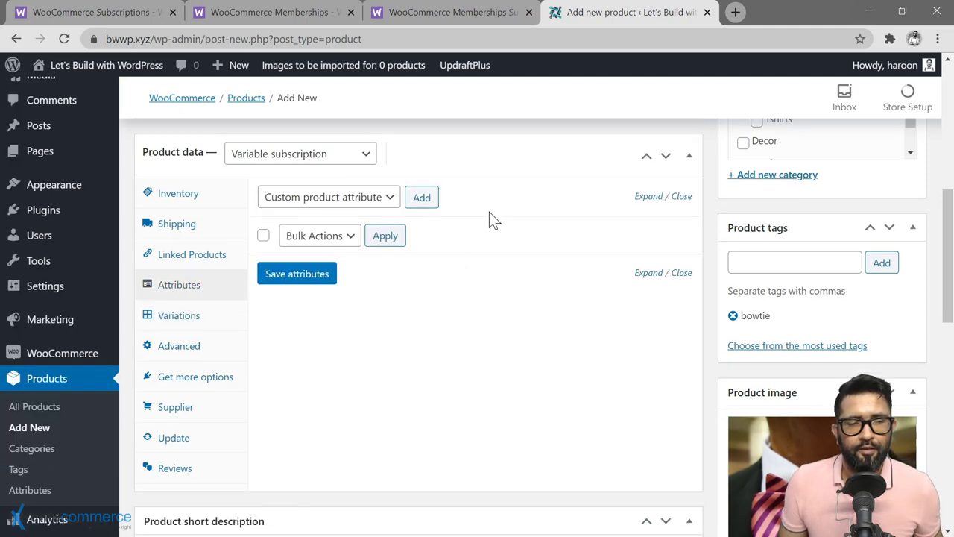
pyautogui.click(423, 197)
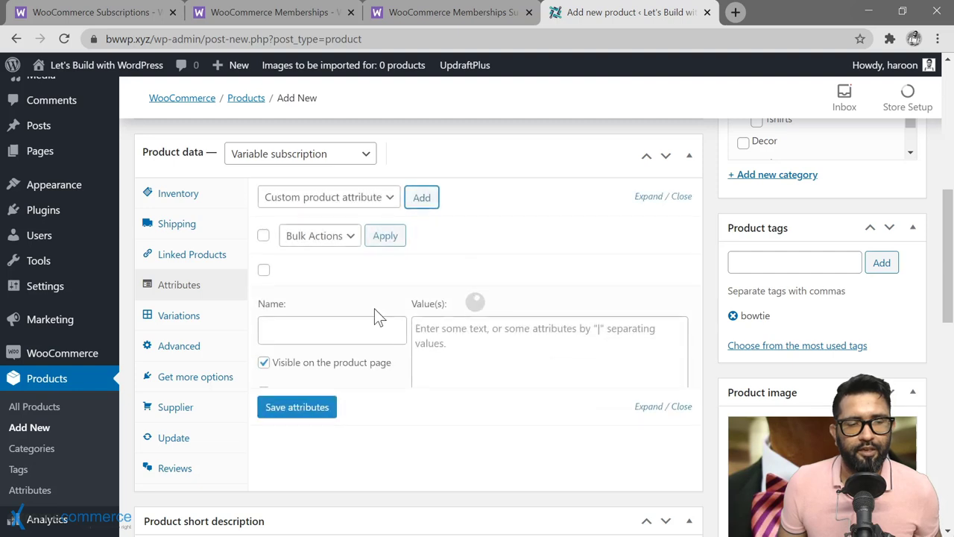
pyautogui.click(358, 330)
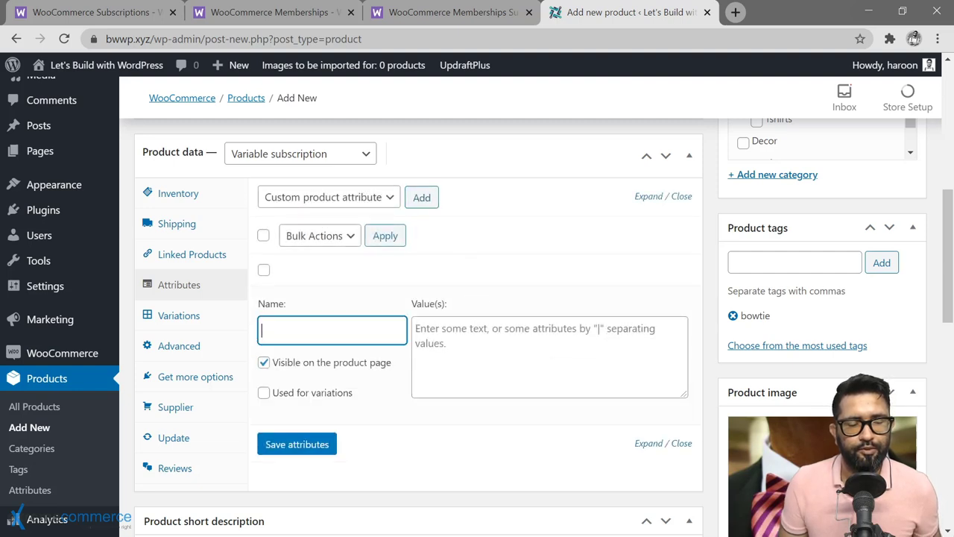
pyautogui.write('Grade')
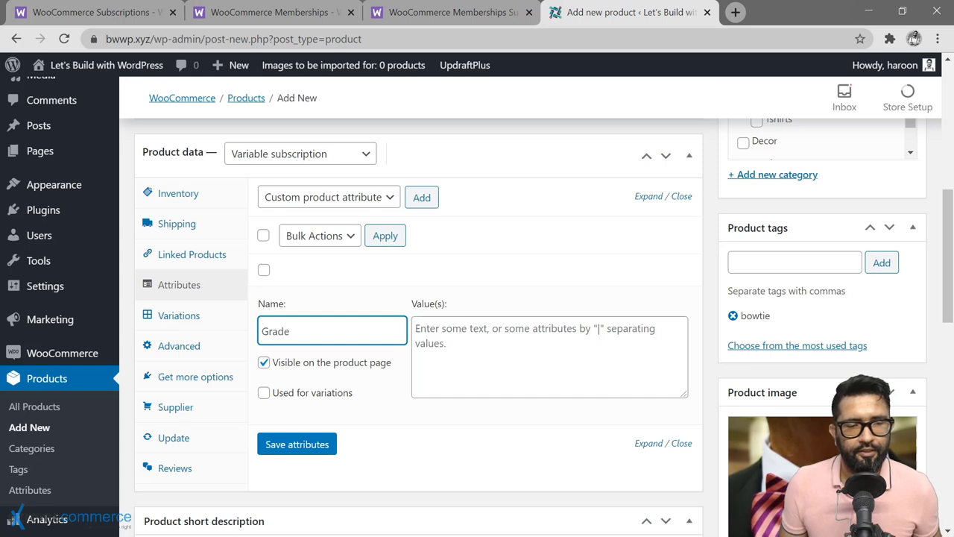
pyautogui.click(447, 331)
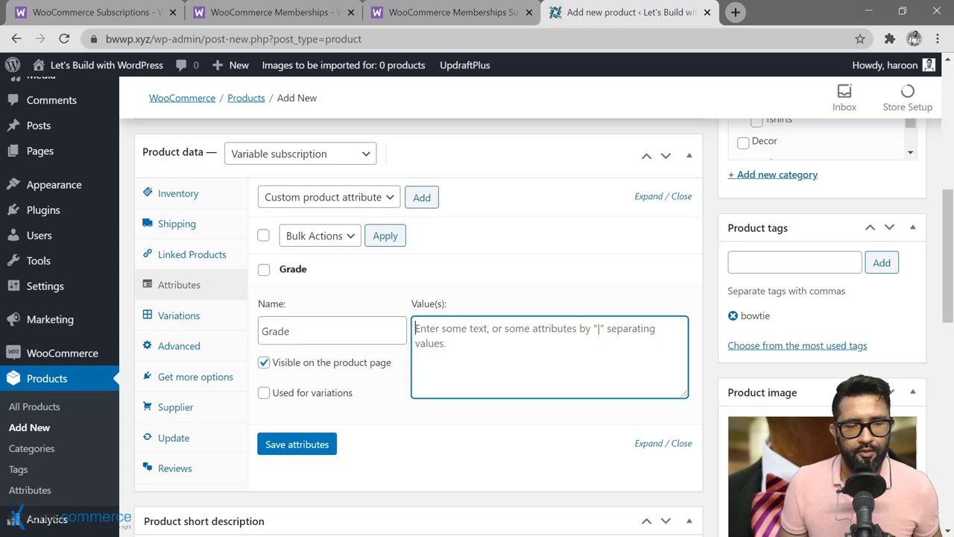
pyautogui.write('Econom')
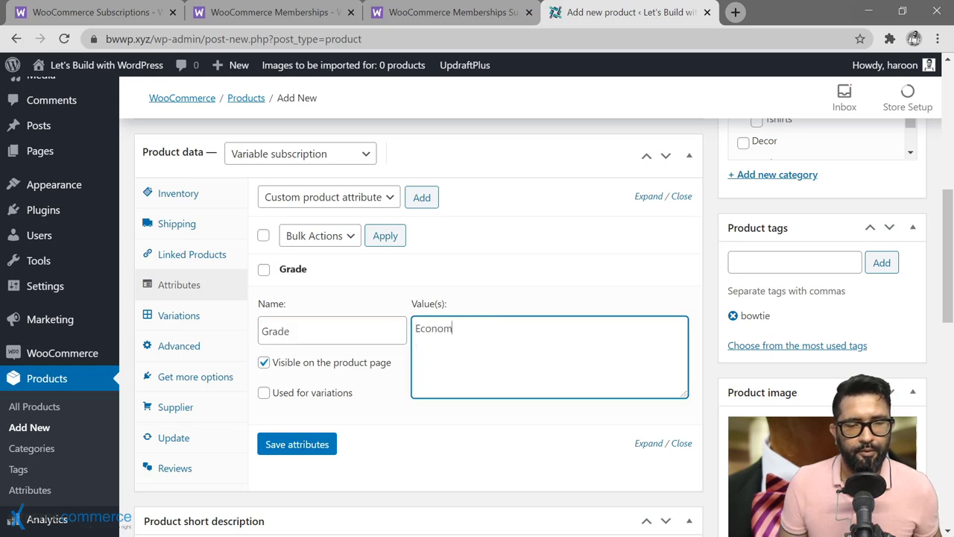
pyautogui.write('y|Premium')
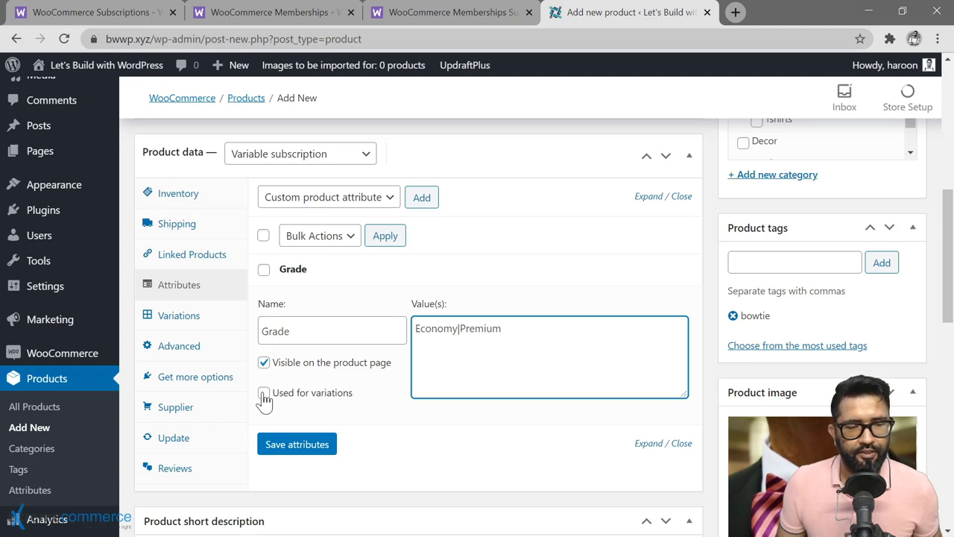
pyautogui.click(263, 393)
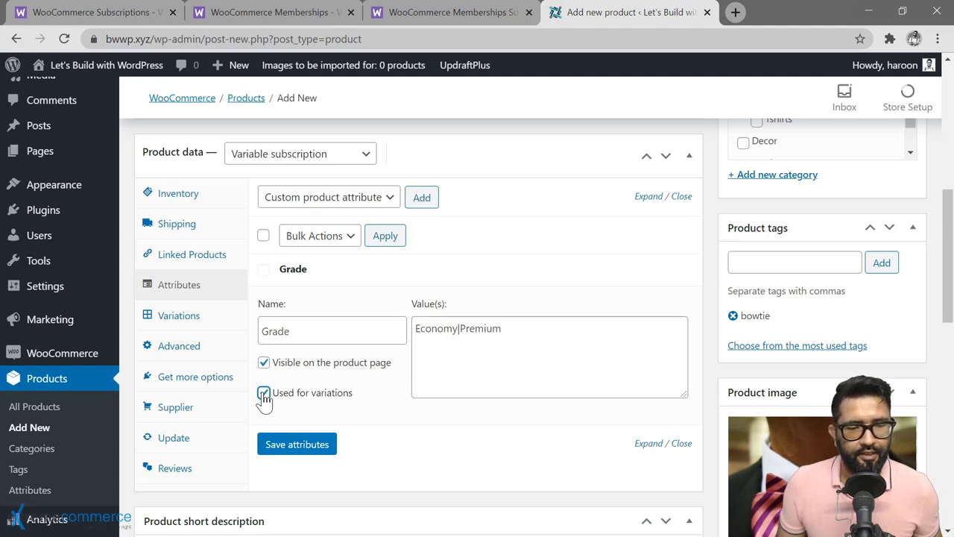
pyautogui.click(298, 450)
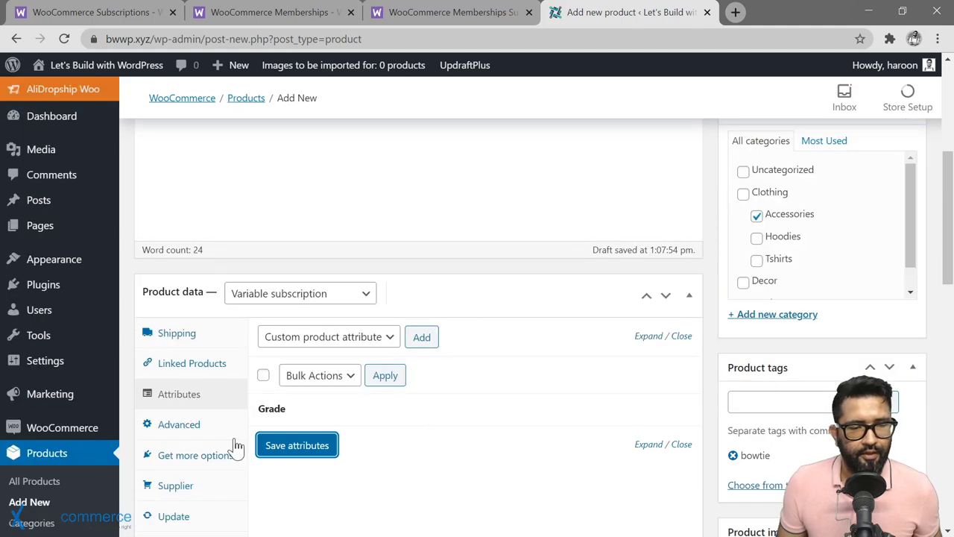
pyautogui.scroll(-2, 234, 445)
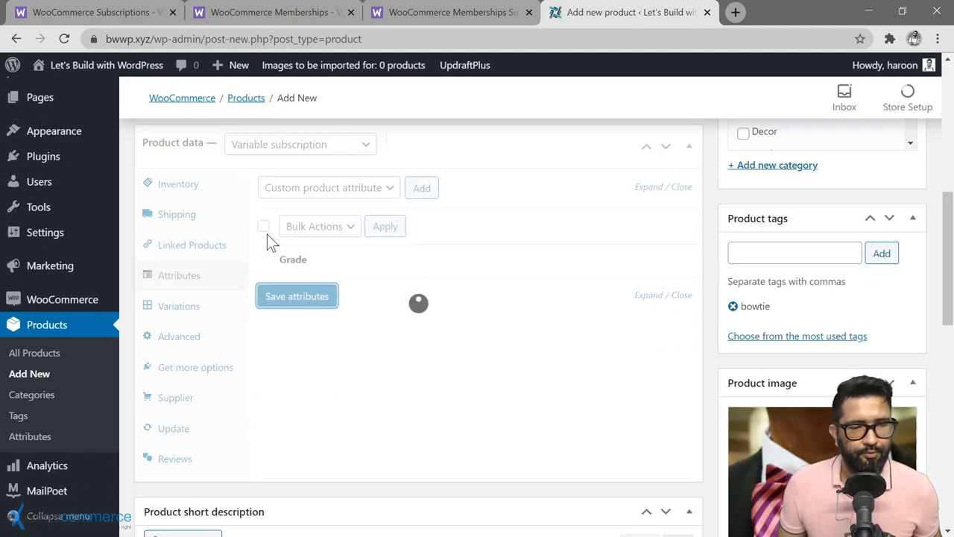
# Step: Create variations from all attributes and confirm that the 2 Grade variations were added
pyautogui.click(186, 316)
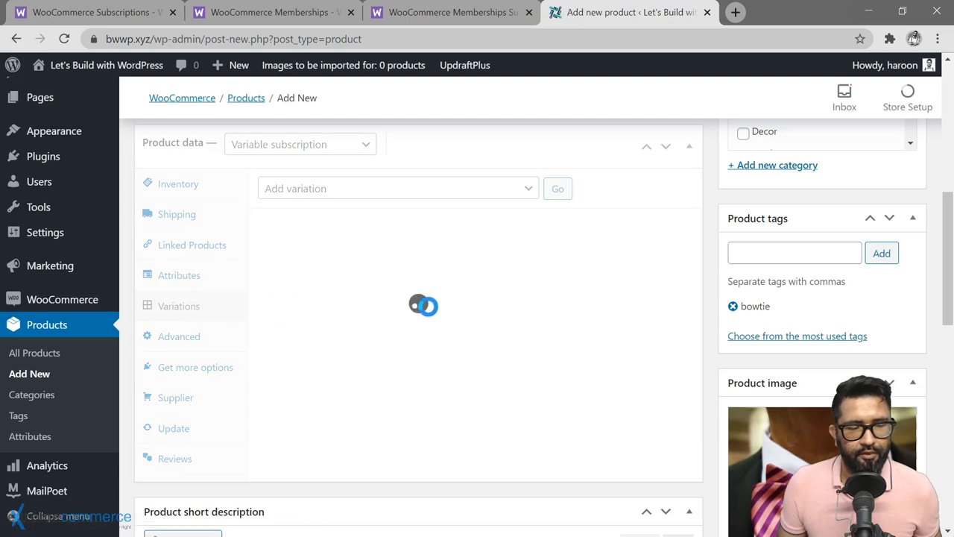
pyautogui.click(529, 190)
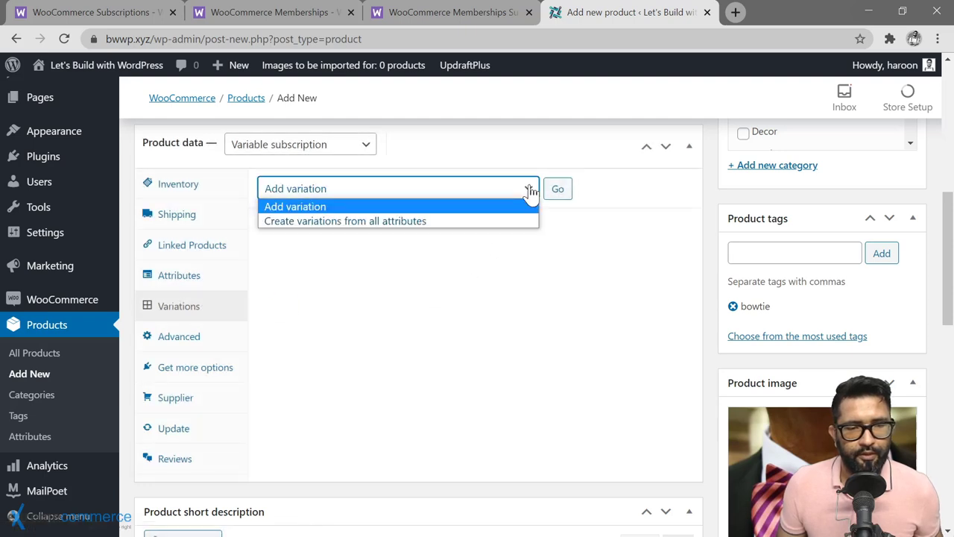
pyautogui.click(375, 222)
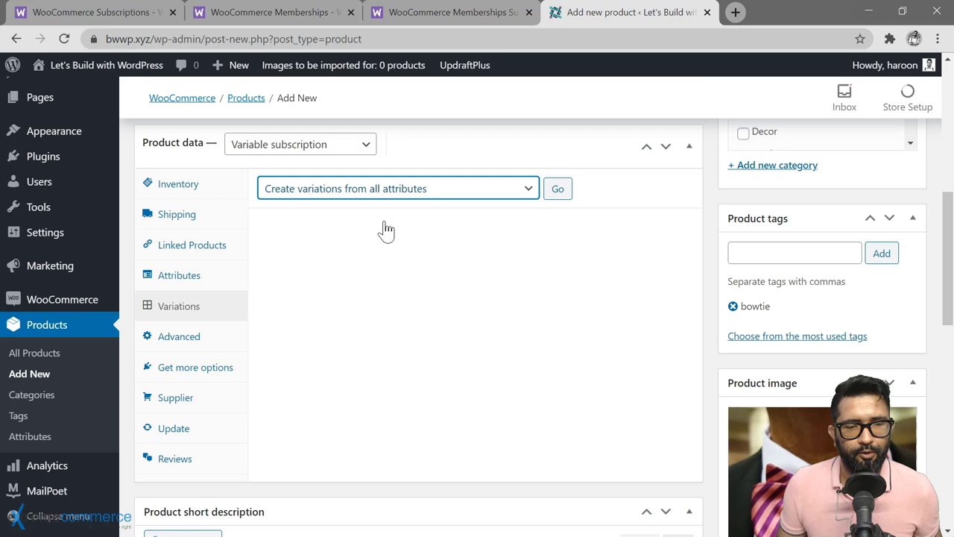
pyautogui.click(558, 190)
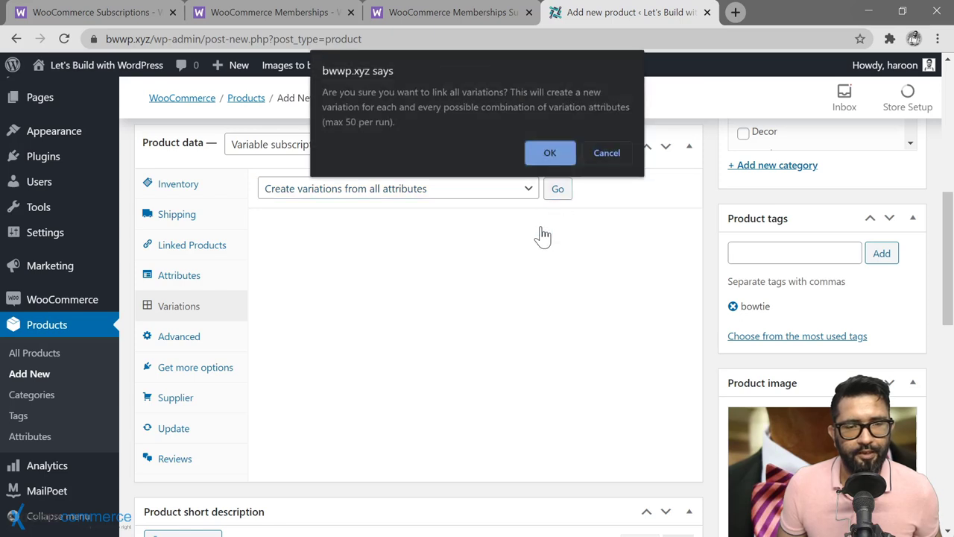
pyautogui.click(547, 155)
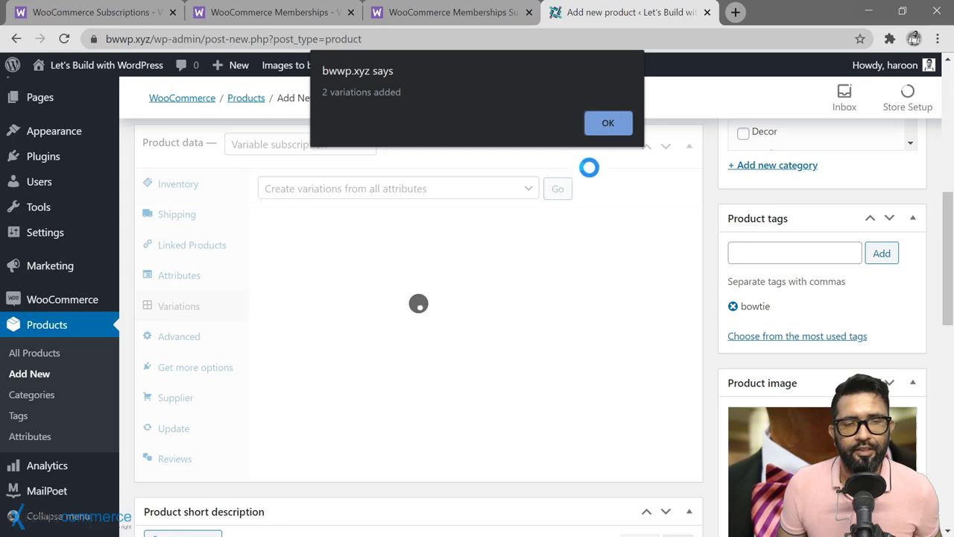
pyautogui.click(609, 122)
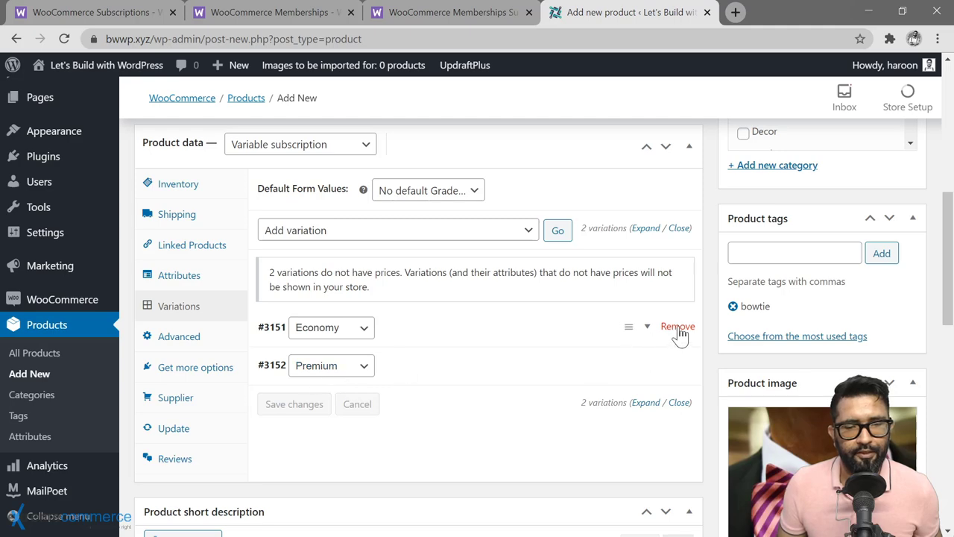
# Step: Enter sign-up fees for the Economy ($12) and Premium ($20) variations
pyautogui.click(586, 336)
pyautogui.scroll(-1, 456, 401)
pyautogui.scroll(-3, 455, 392)
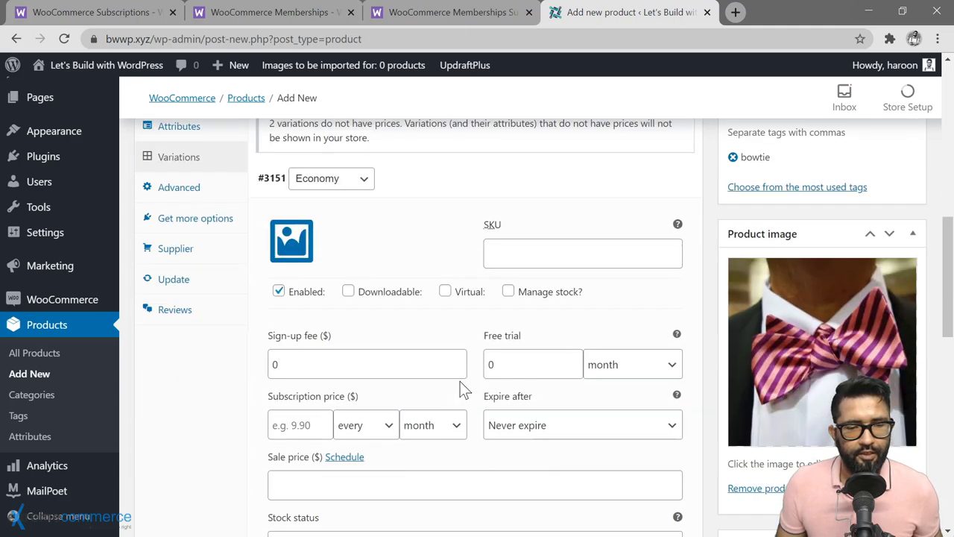
pyautogui.click(350, 216)
pyautogui.press('BackSpace')
pyautogui.write('12')
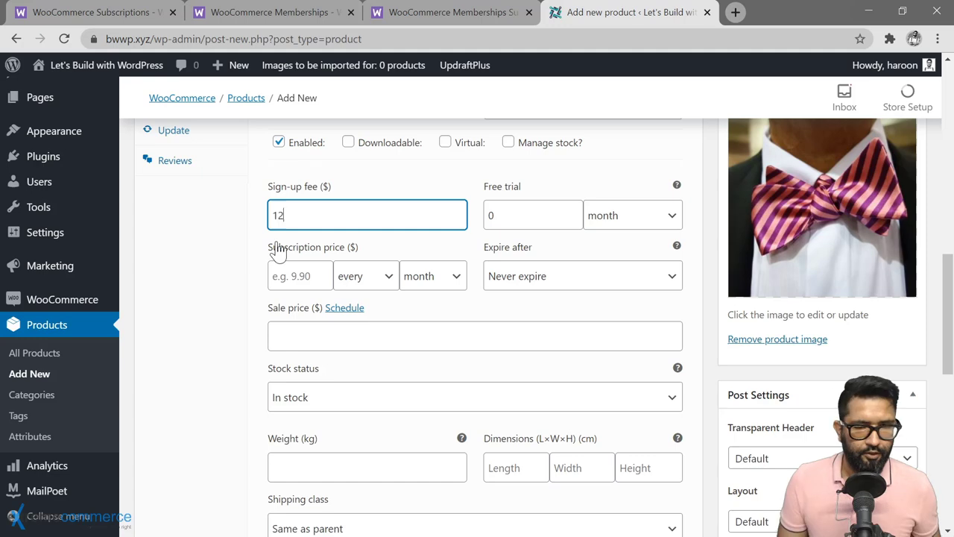
pyautogui.scroll(-5, 506, 356)
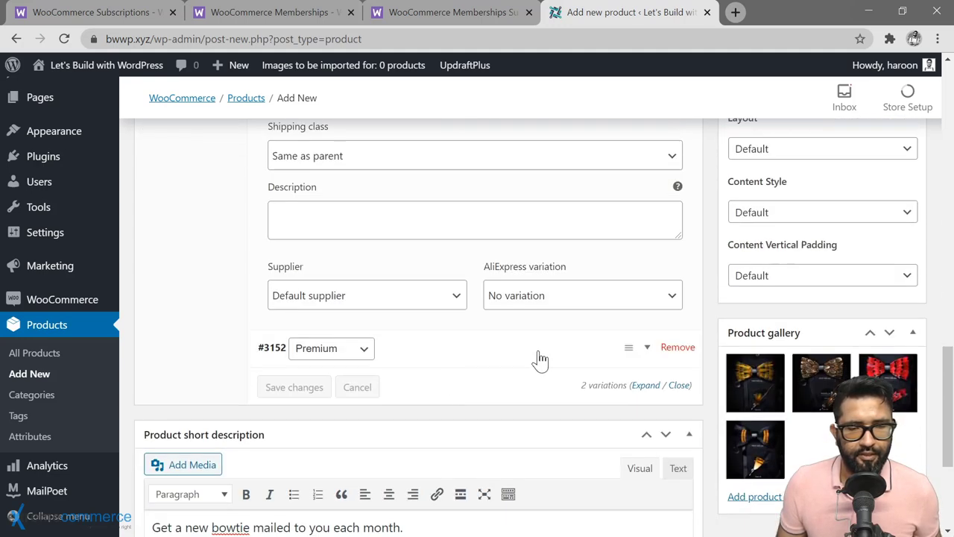
pyautogui.click(538, 362)
pyautogui.scroll(-3, 343, 433)
pyautogui.click(365, 311)
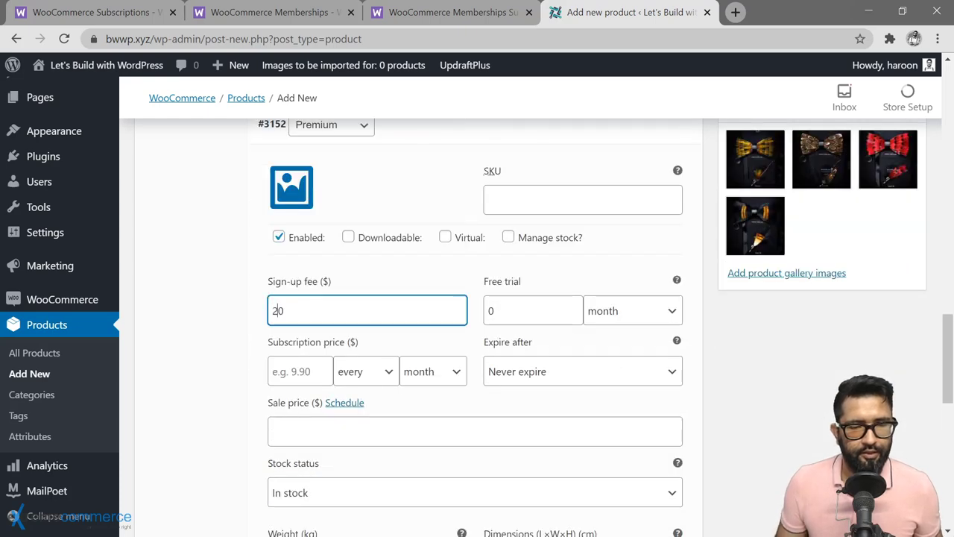
pyautogui.scroll(4, 477, 321)
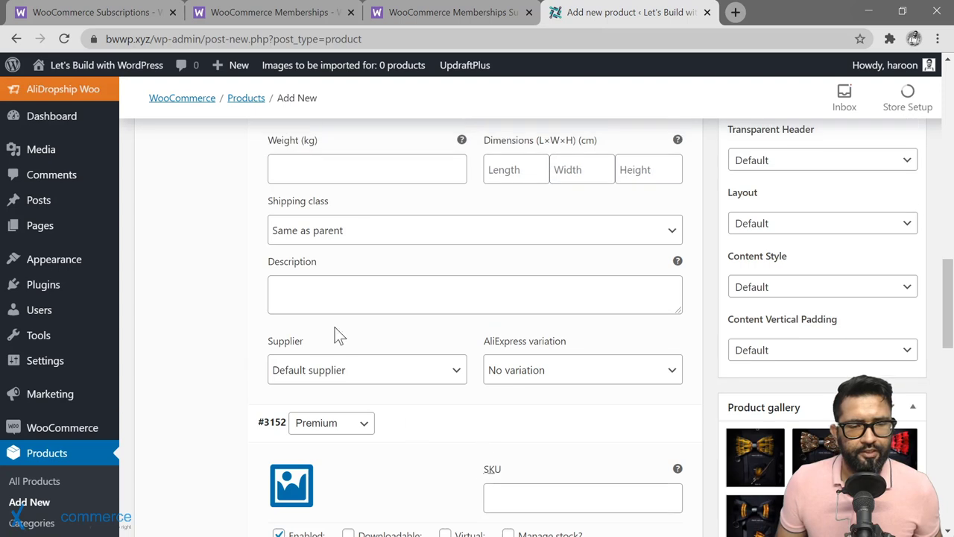
# Step: Add variation descriptions, with Premium reading 'Premium material for those who refuse to settle', and save changes
pyautogui.click(357, 294)
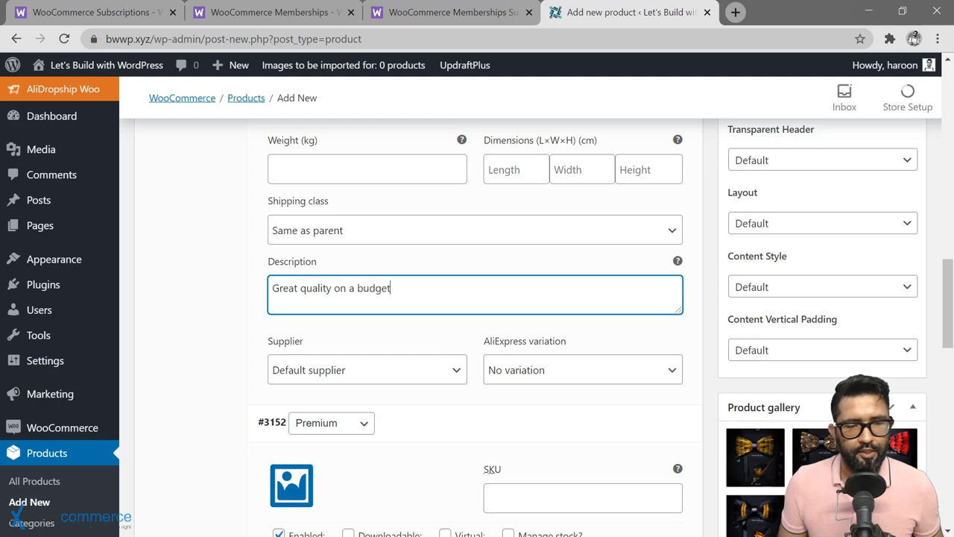
pyautogui.scroll(-7, 398, 432)
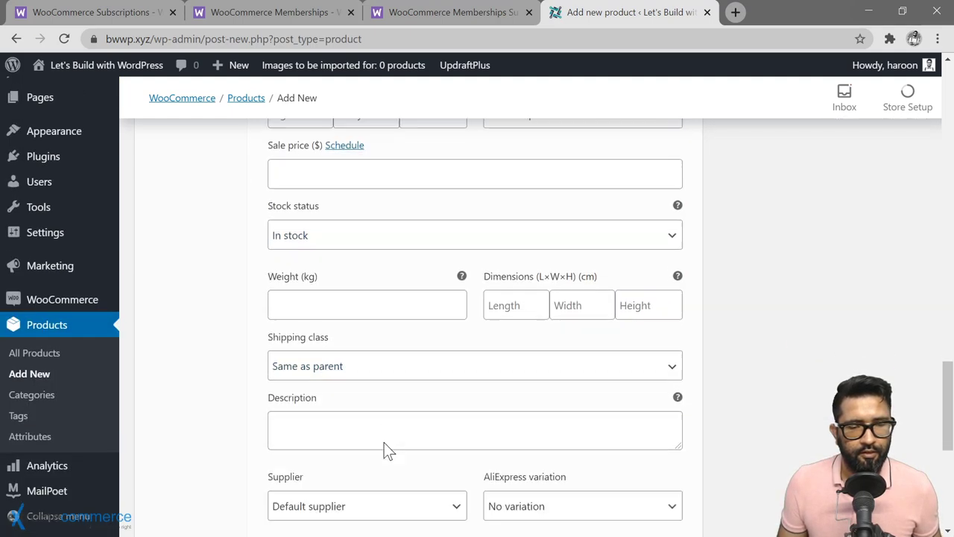
pyautogui.click(383, 399)
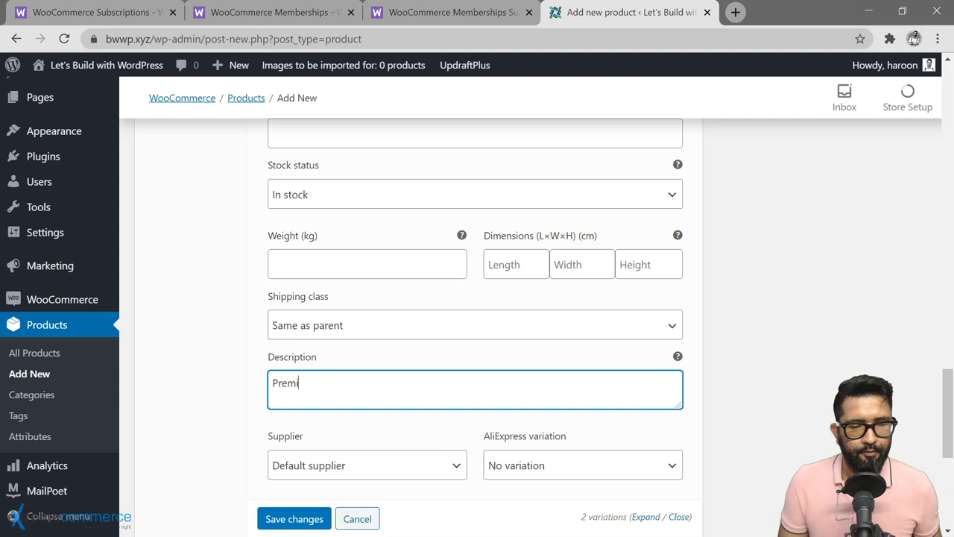
pyautogui.write('Premium material ')
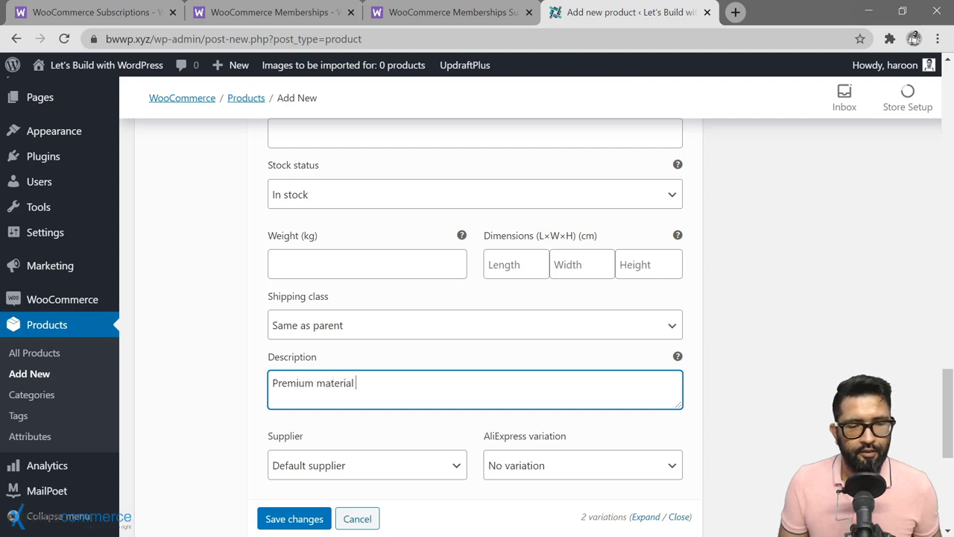
pyautogui.write('for those who refuse')
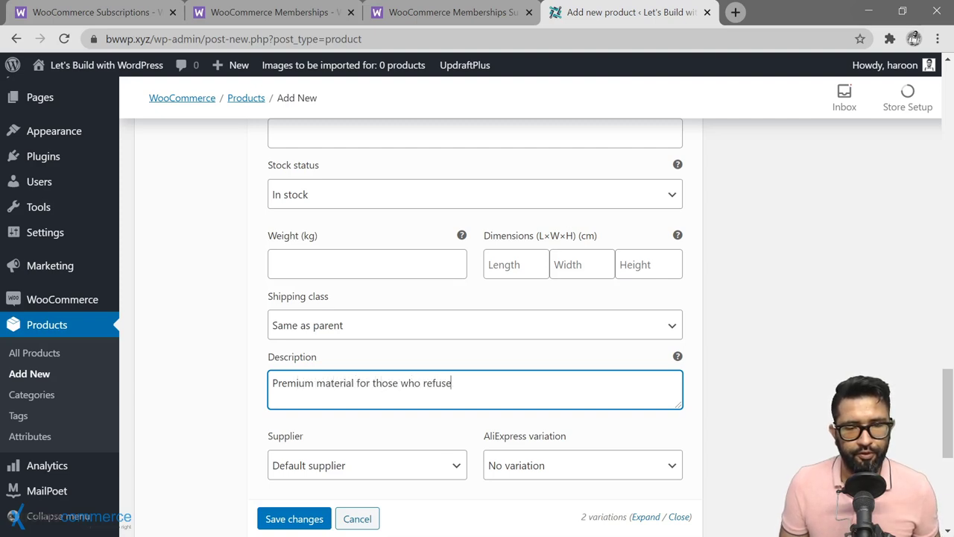
pyautogui.write(' to settle')
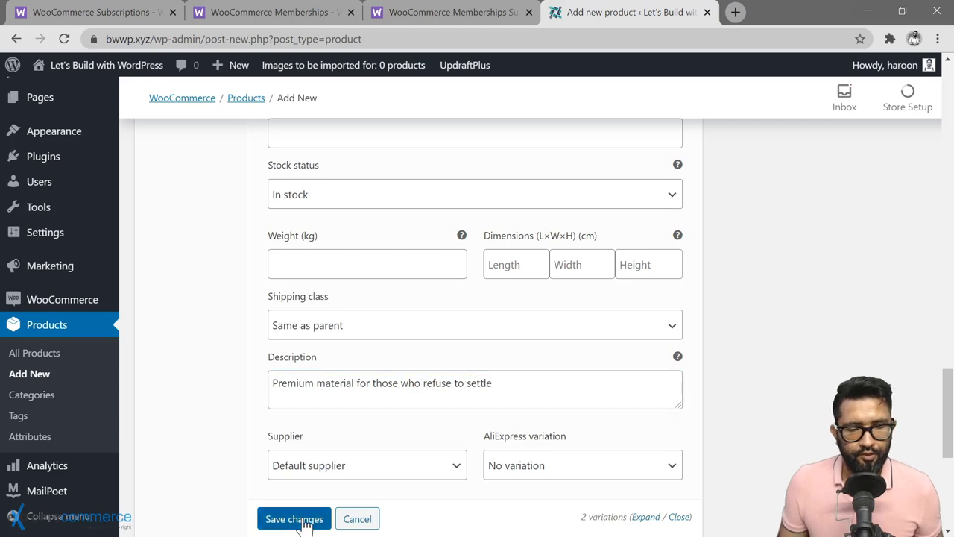
pyautogui.click(301, 517)
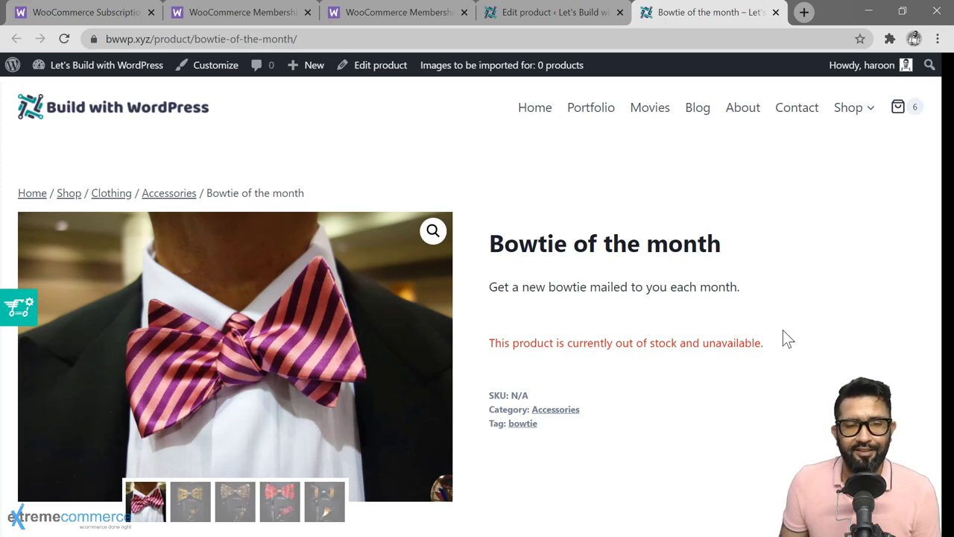
# Step: In the Bowtie of the month editor, clear the Economy sign-up fee and set its subscription price to 12
pyautogui.click(550, 12)
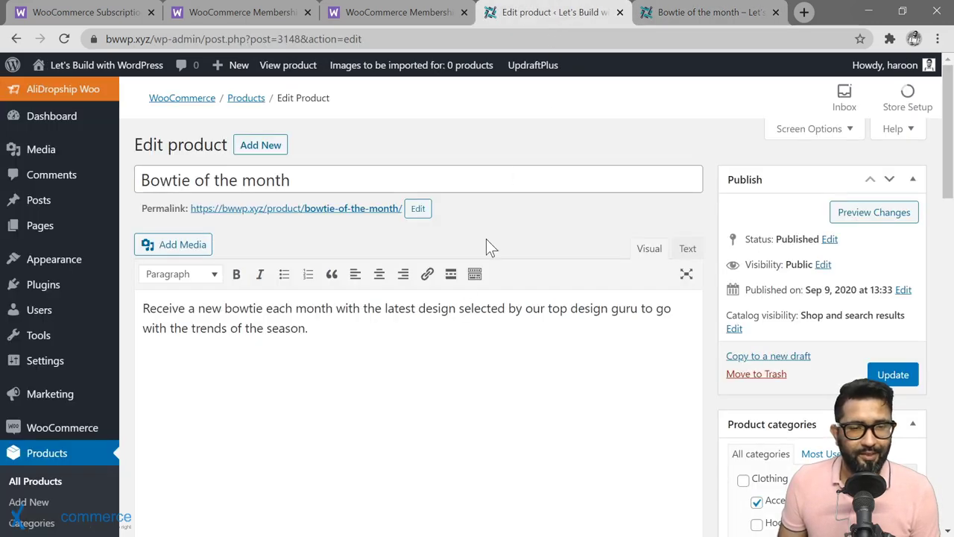
pyautogui.scroll(-8, 351, 284)
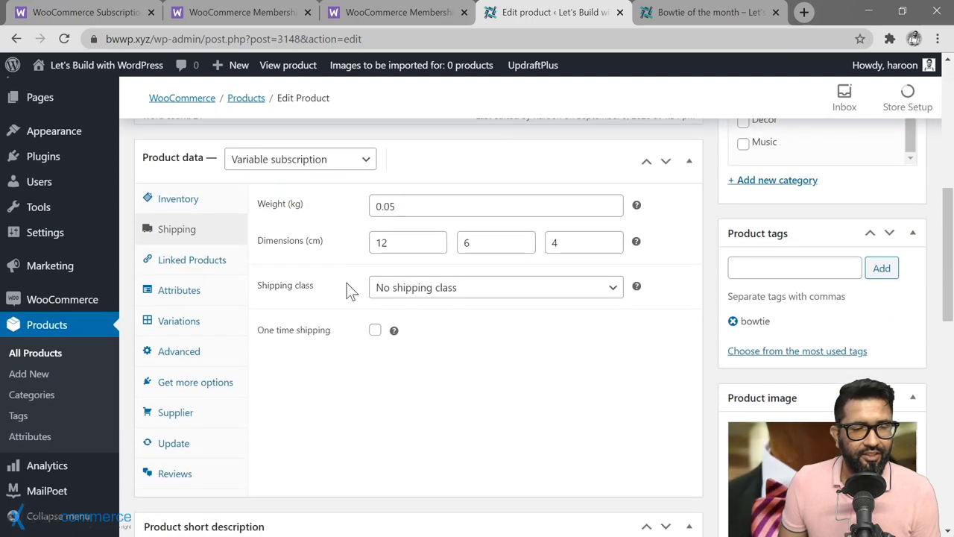
pyautogui.click(186, 249)
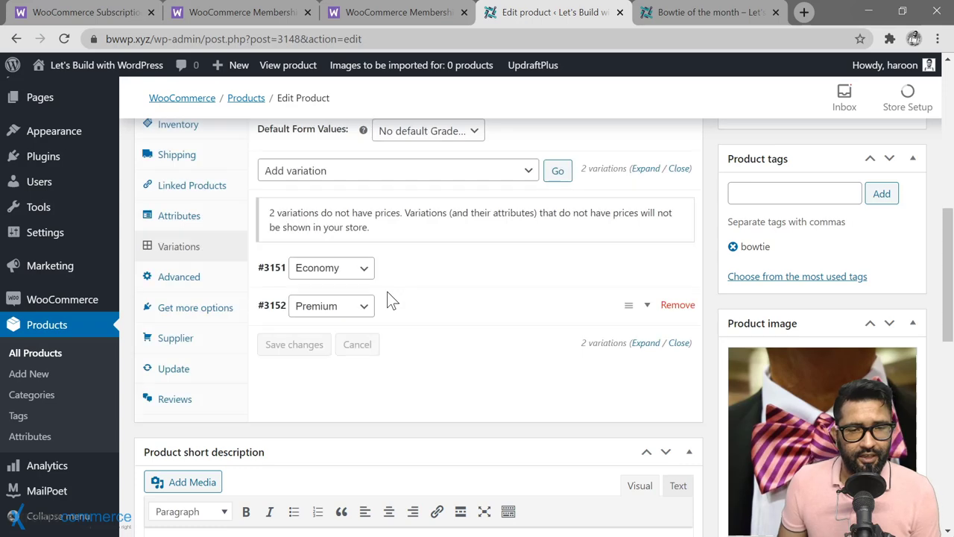
pyautogui.scroll(-1, 389, 300)
pyautogui.scroll(1, 389, 300)
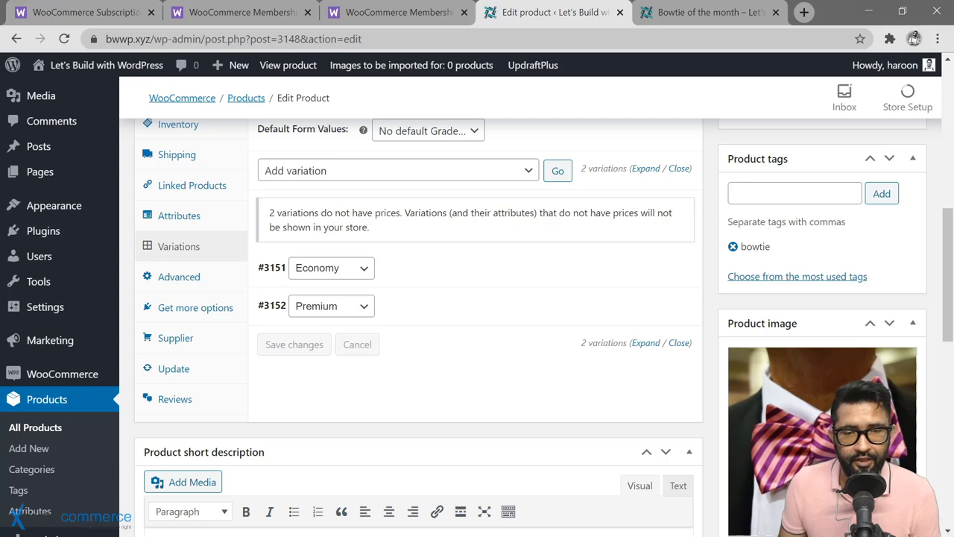
pyautogui.click(539, 275)
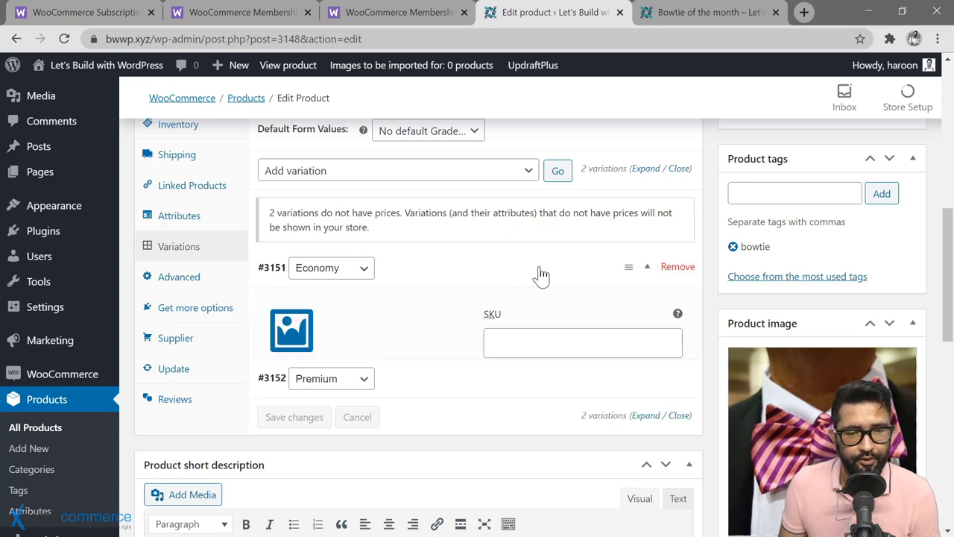
pyautogui.scroll(-2, 428, 336)
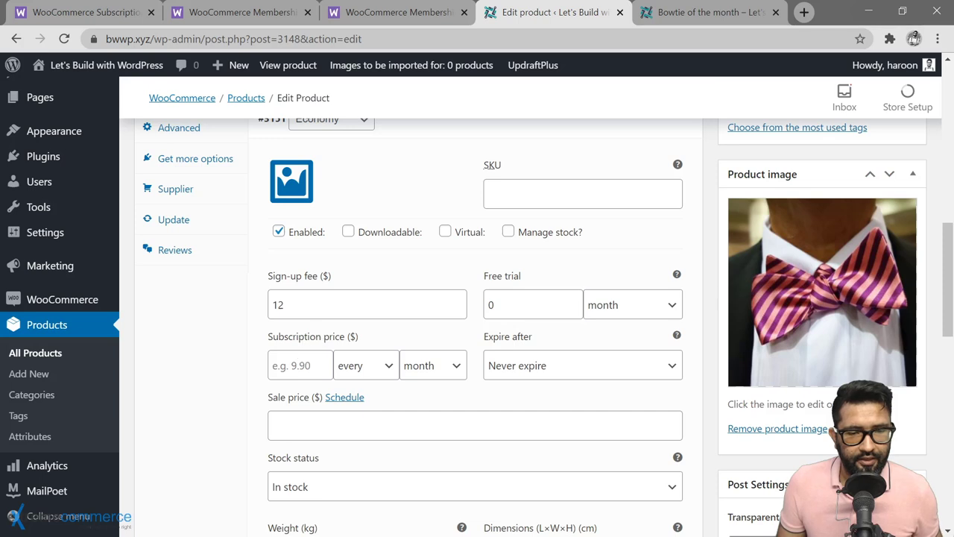
pyautogui.doubleClick(277, 304)
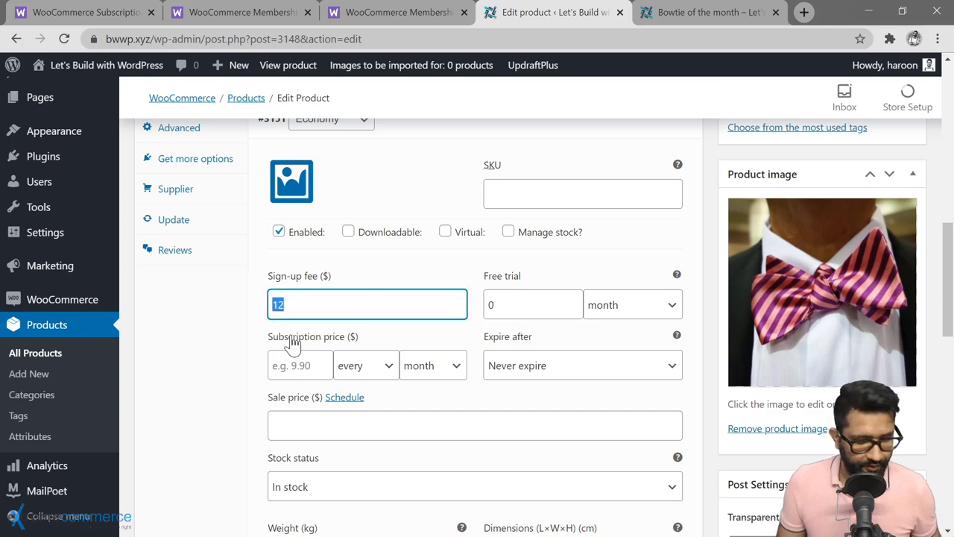
pyautogui.press('BackSpace')
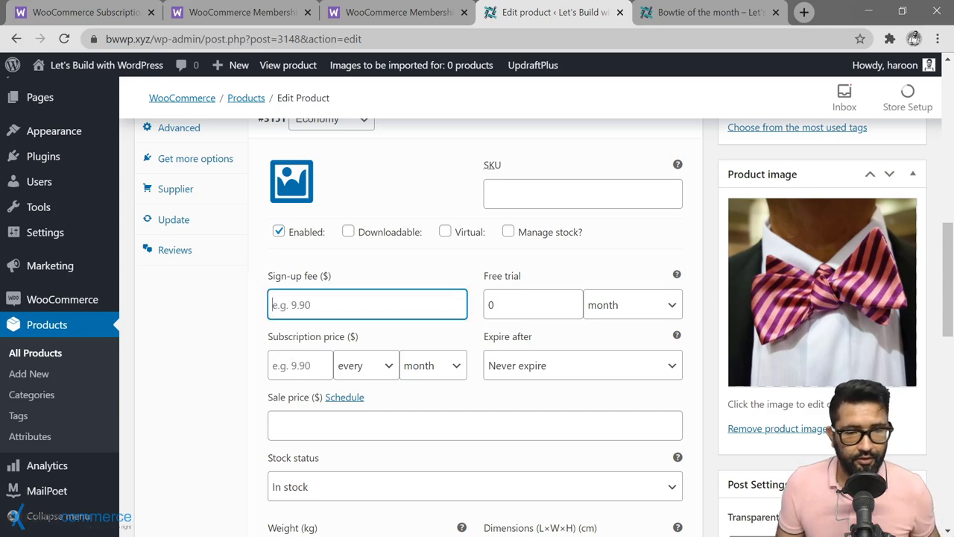
pyautogui.click(295, 366)
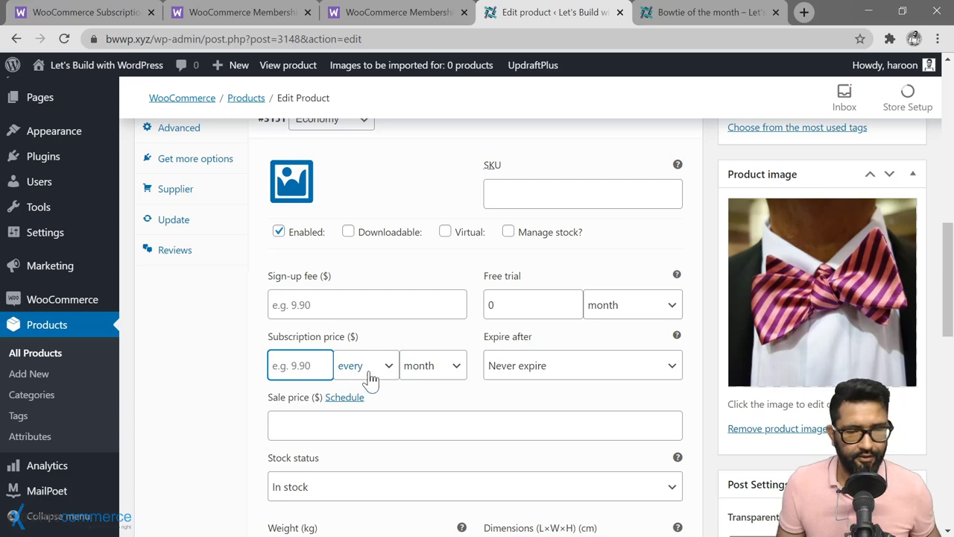
pyautogui.write('12')
pyautogui.scroll(-6, 407, 390)
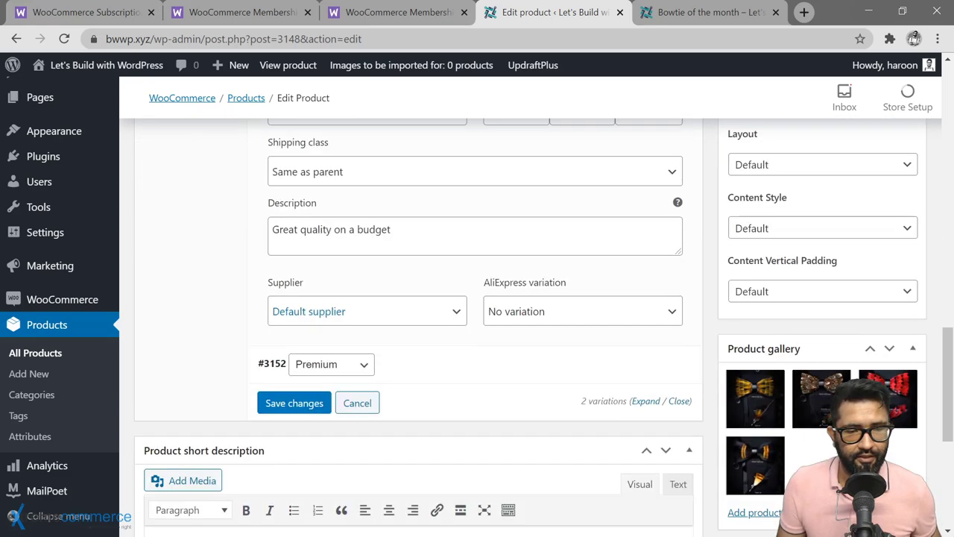
# Step: Clear the Premium variation's $20 sign-up fee and enter its subscription price
pyautogui.click(514, 373)
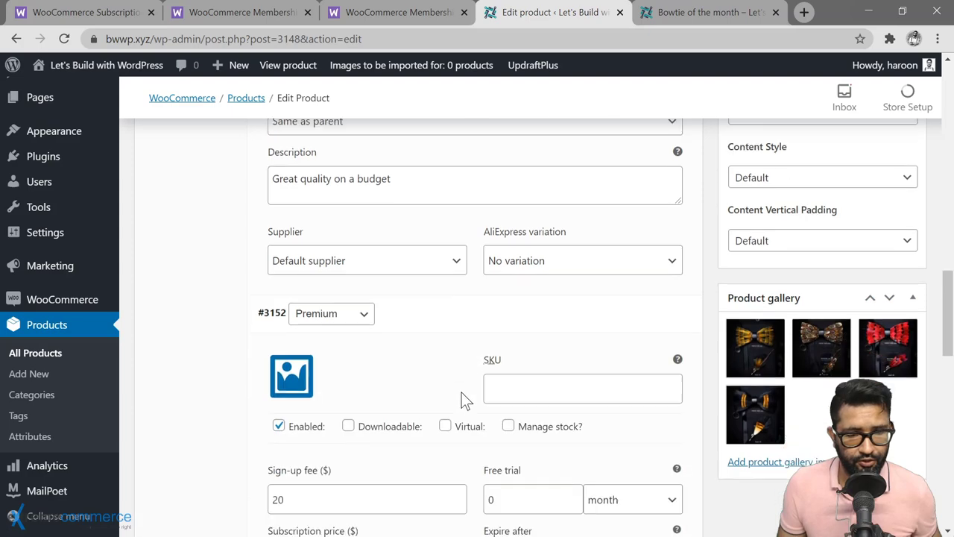
pyautogui.scroll(-3, 461, 392)
pyautogui.click(292, 326)
pyautogui.moveTo(292, 326); pyautogui.dragTo(271, 339)
pyautogui.press('BackSpace')
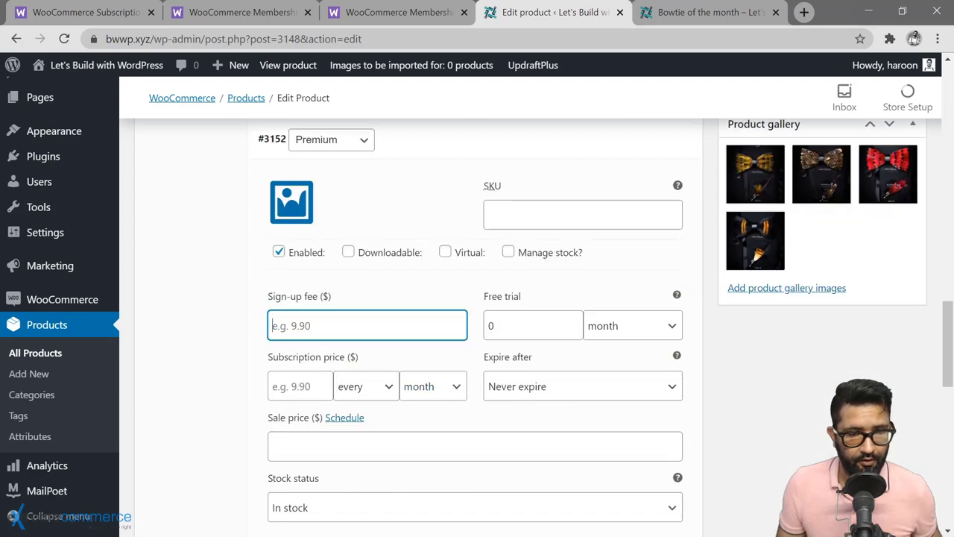
pyautogui.press('Tab')
pyautogui.press('Tab')
pyautogui.press('Tab')
pyautogui.write('12')
pyautogui.scroll(15, 752, 356)
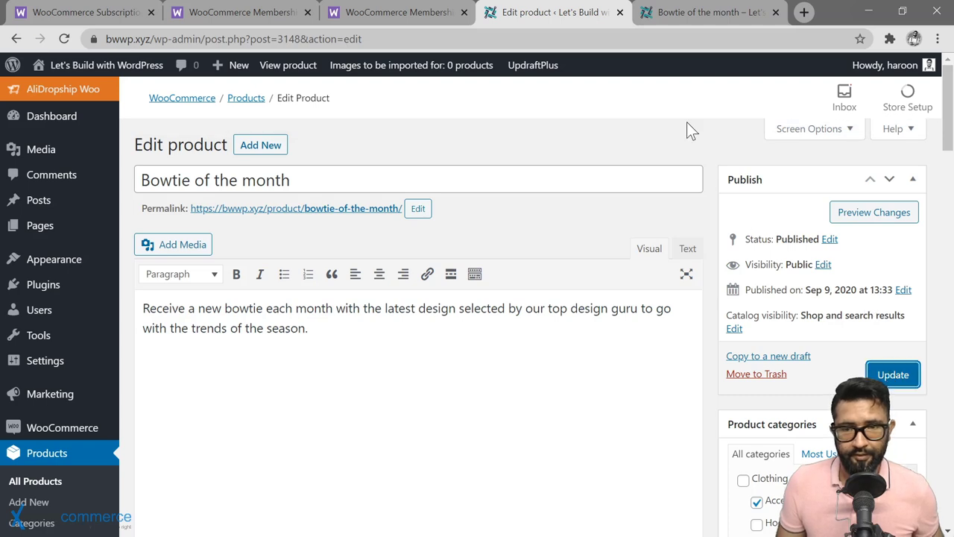
# Step: Update the product and reload its storefront page
pyautogui.click(887, 375)
pyautogui.click(682, 12)
pyautogui.press('F5')
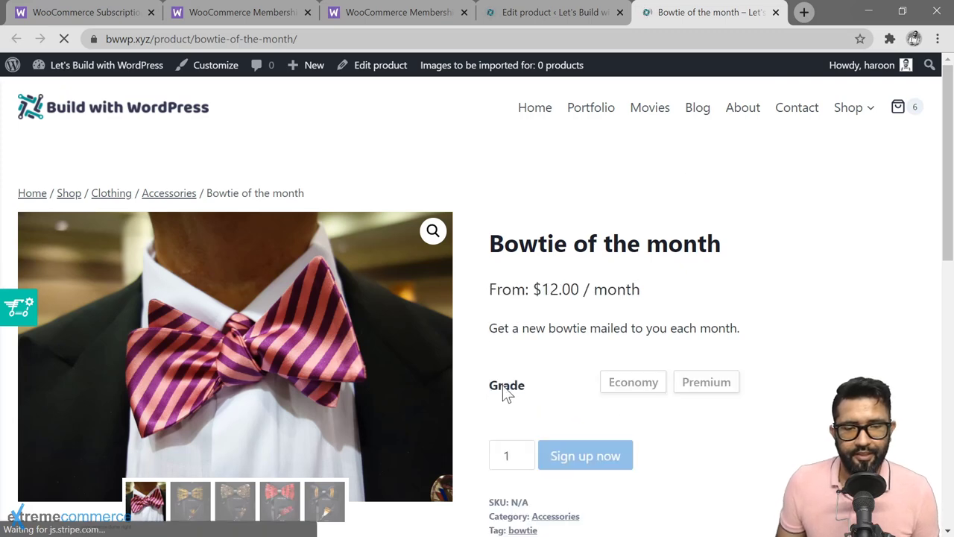
# Step: Check the Economy grade shows $12.00 / month and the Premium grade shows $20.00 / month
pyautogui.click(633, 382)
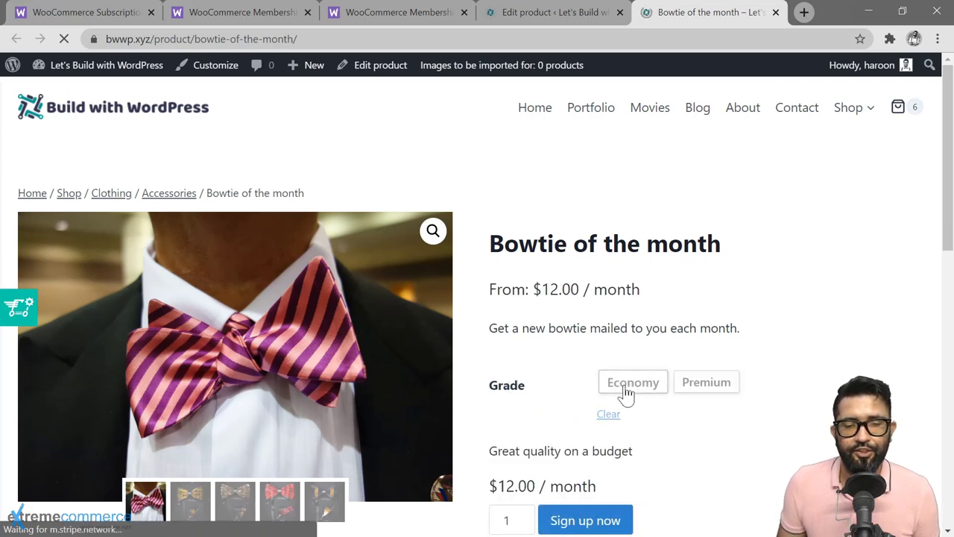
pyautogui.click(703, 390)
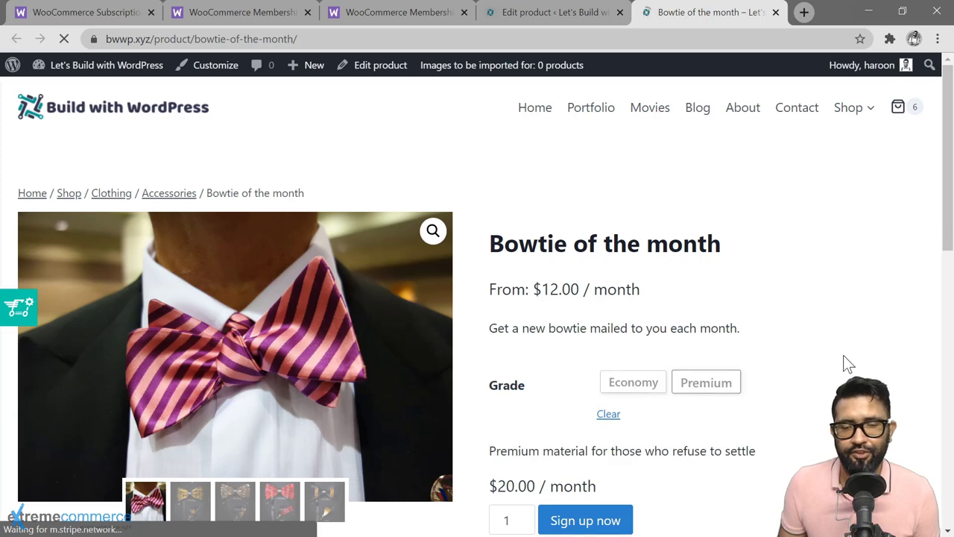
pyautogui.scroll(-1, 847, 363)
pyautogui.click(630, 313)
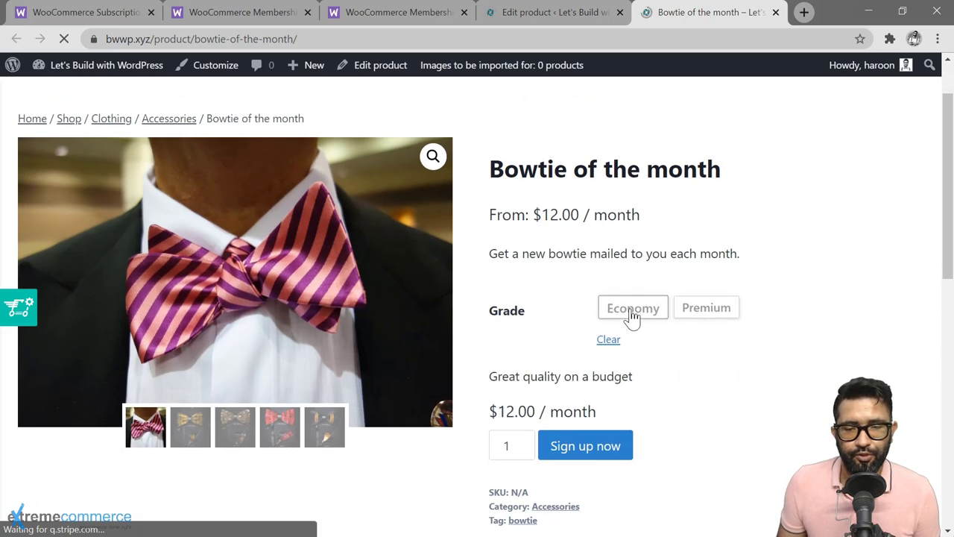
pyautogui.click(716, 319)
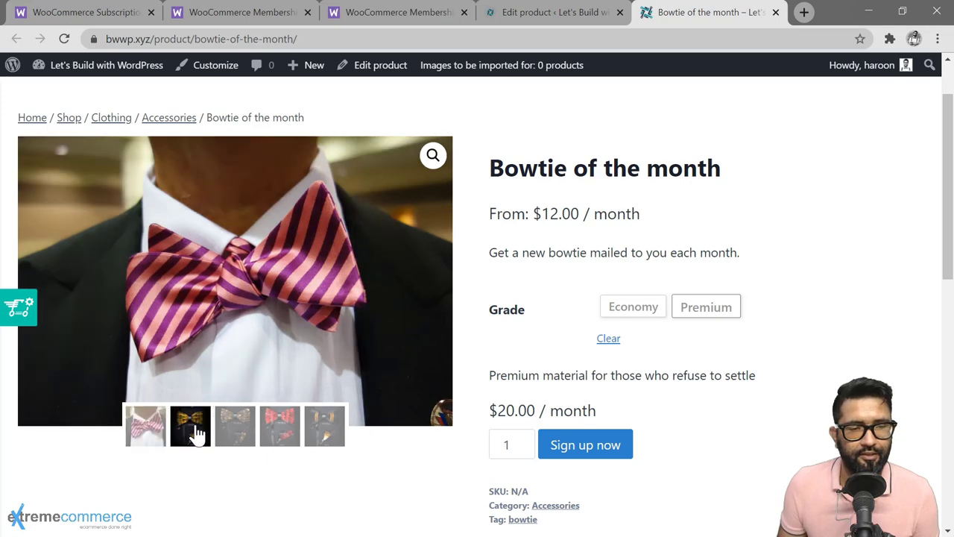
pyautogui.scroll(-1, 516, 373)
pyautogui.click(516, 372)
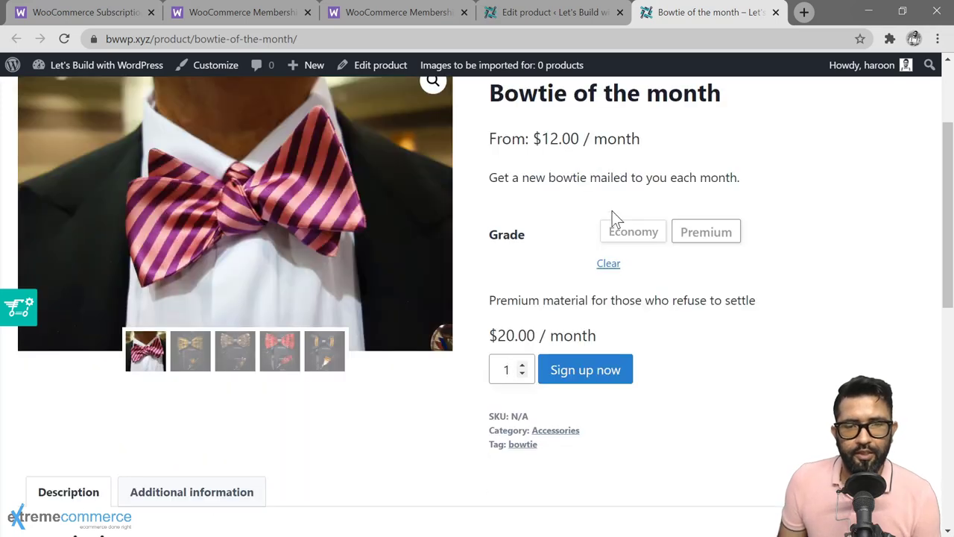
# Step: Mark Bowtie of the month as sold individually, then add its Premium grade to the cart on the refreshed storefront
pyautogui.click(542, 22)
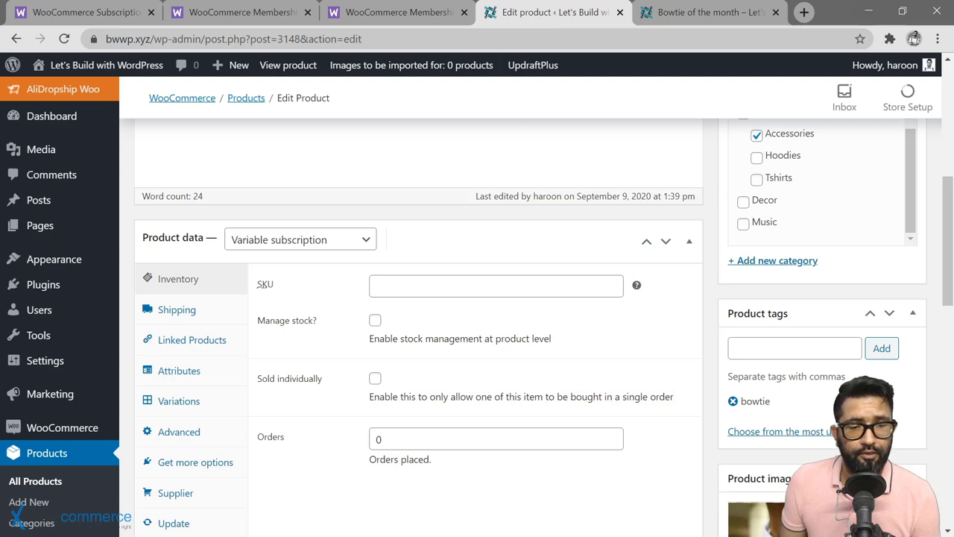
pyautogui.click(376, 382)
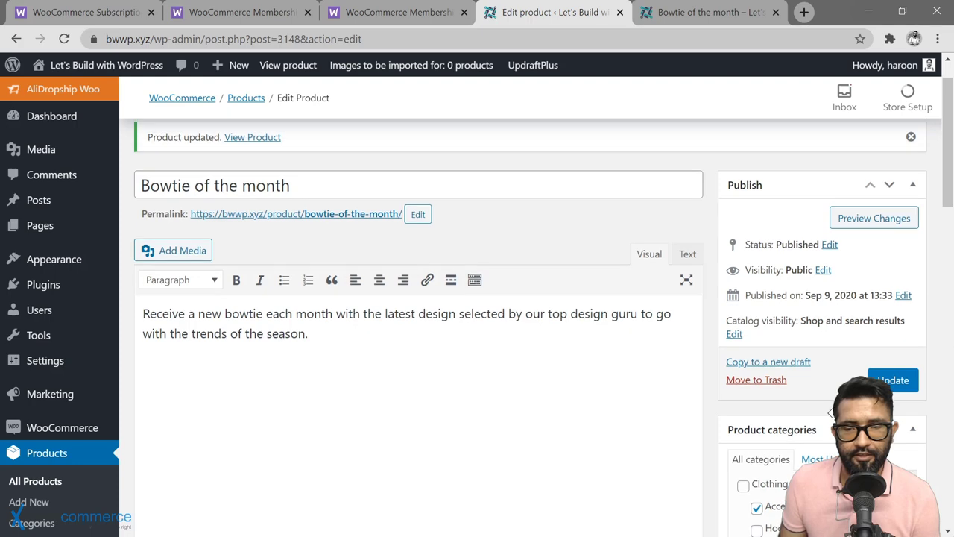
pyautogui.click(708, 12)
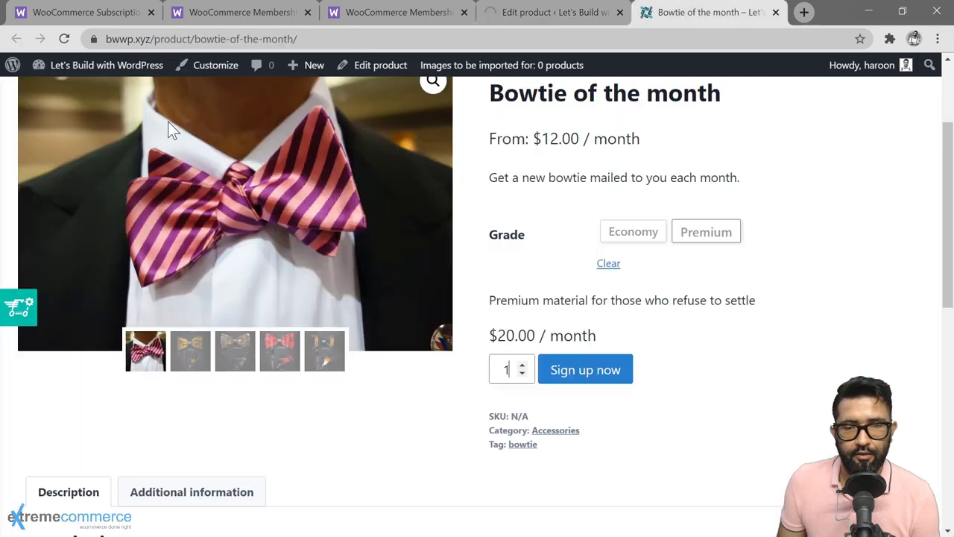
pyautogui.click(63, 38)
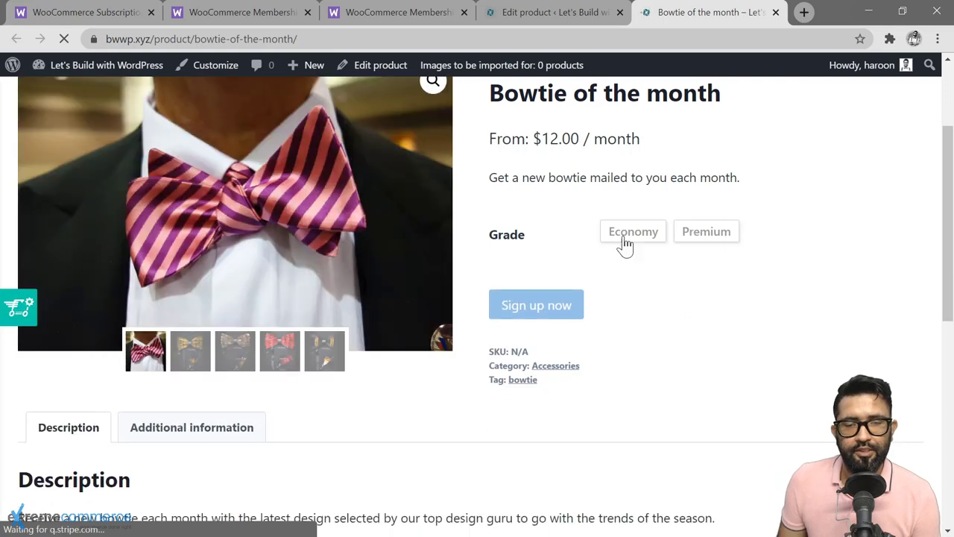
pyautogui.click(627, 241)
pyautogui.click(706, 236)
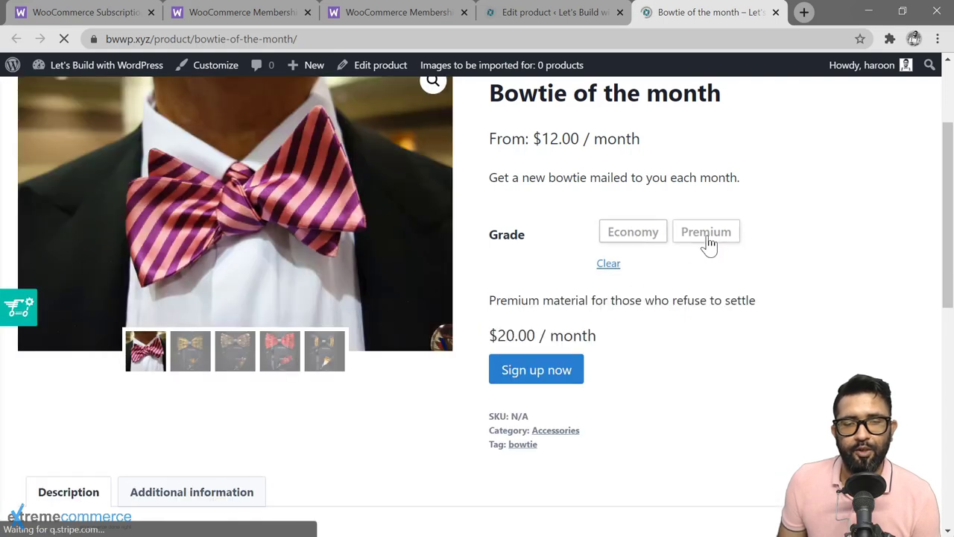
pyautogui.click(549, 370)
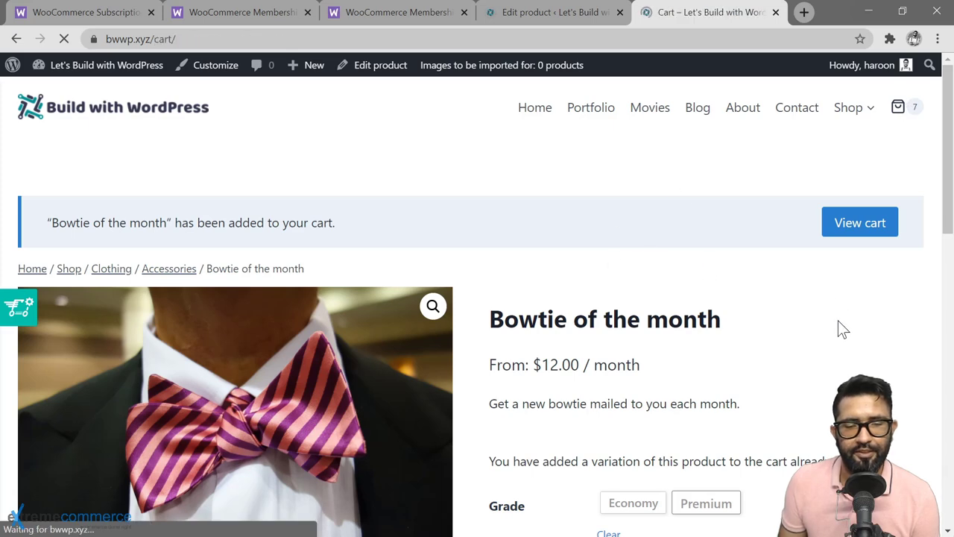
# Step: Scroll the cart to check the Premium bowtie at $20.00 / month and the $192.00 total
pyautogui.scroll(-5, 723, 341)
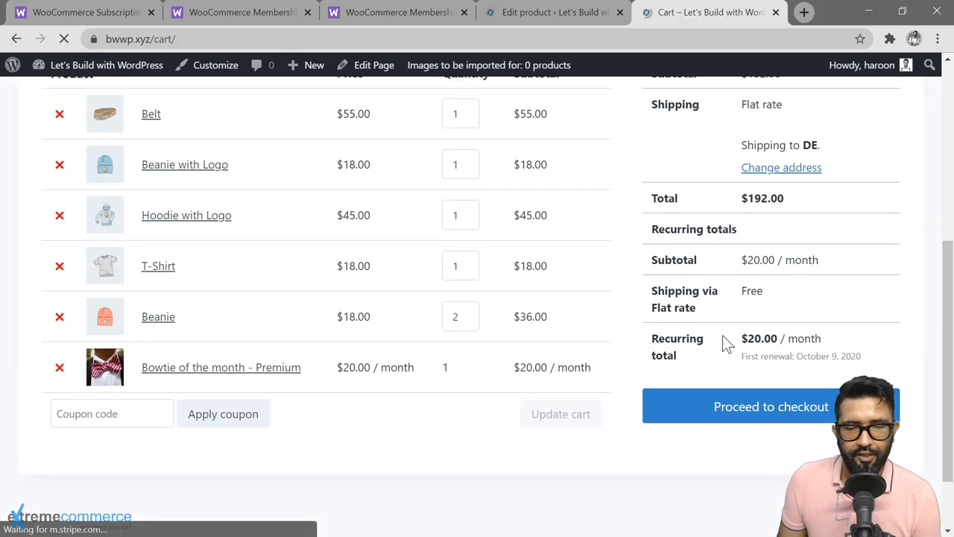
pyautogui.scroll(1, 724, 341)
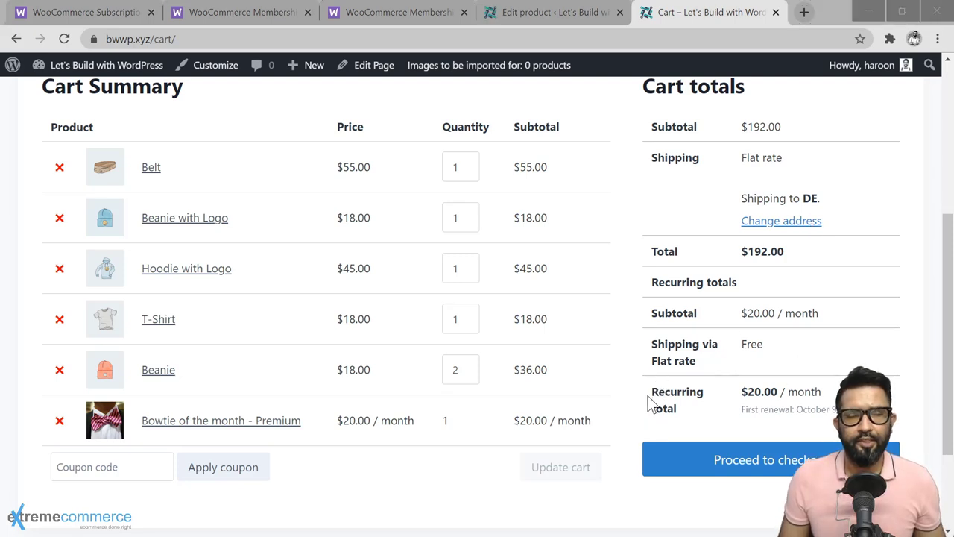
# Step: Open a new private browsing window and load the store's home page via bwwp
pyautogui.click(936, 38)
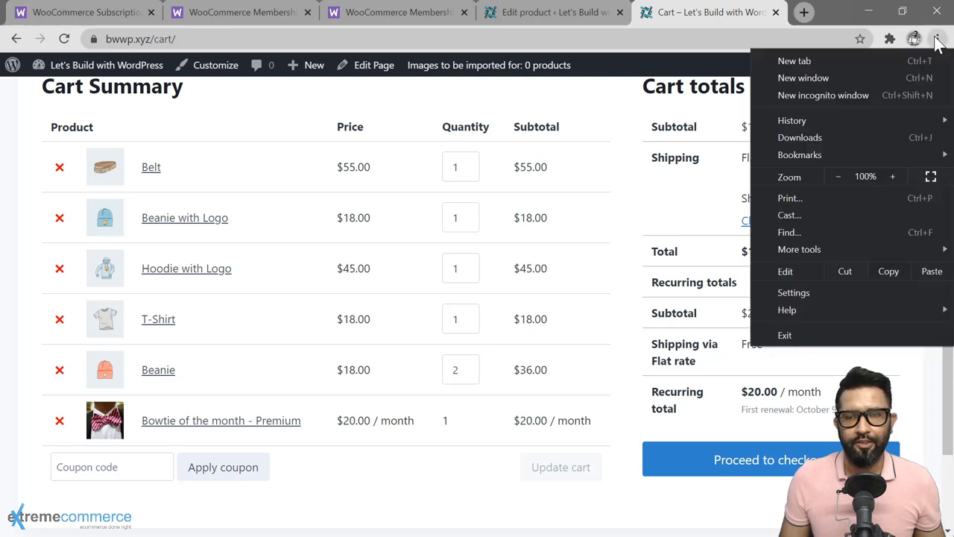
pyautogui.click(830, 95)
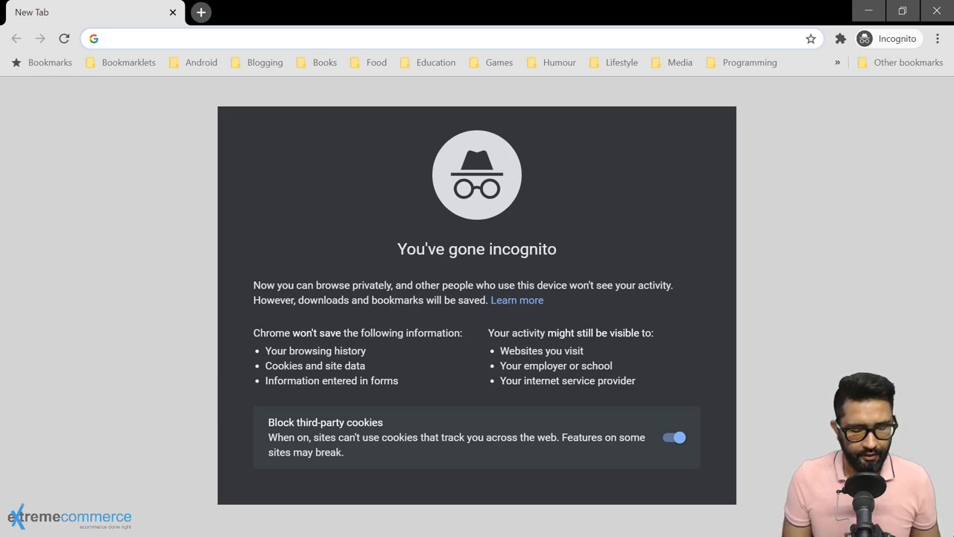
pyautogui.write('bwwp')
pyautogui.press('Return')
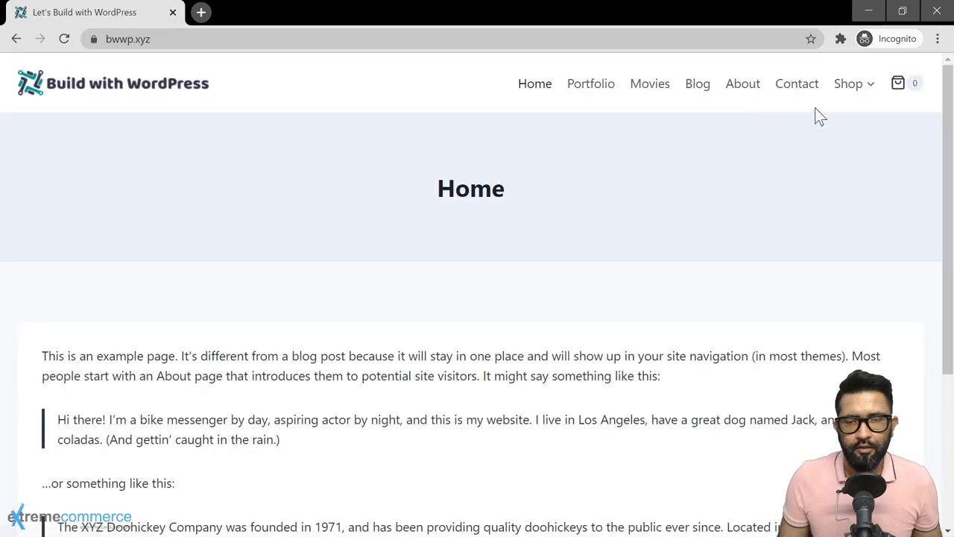
# Step: Take Bowtie of the month from the shop through the cart to checkout, noting the login-required notice
pyautogui.click(848, 88)
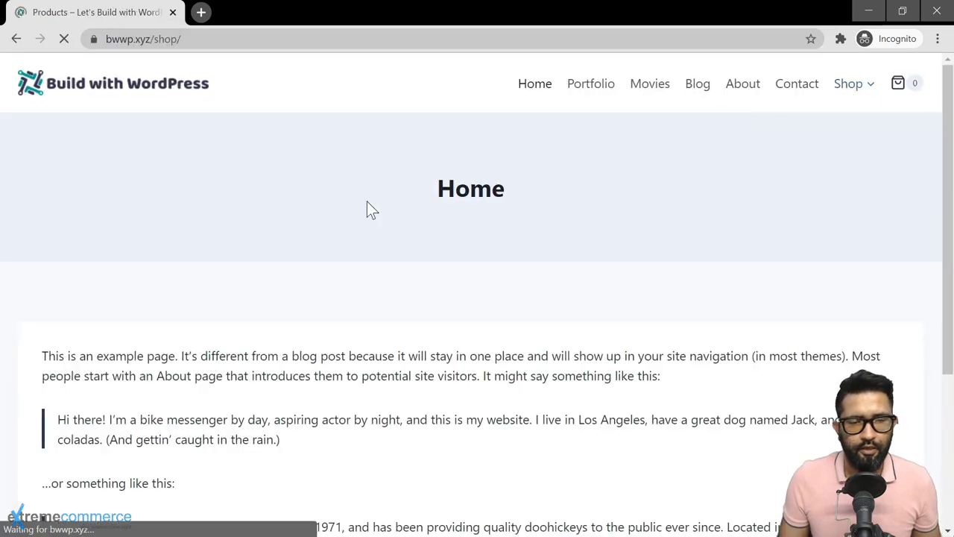
pyautogui.scroll(-8, 360, 273)
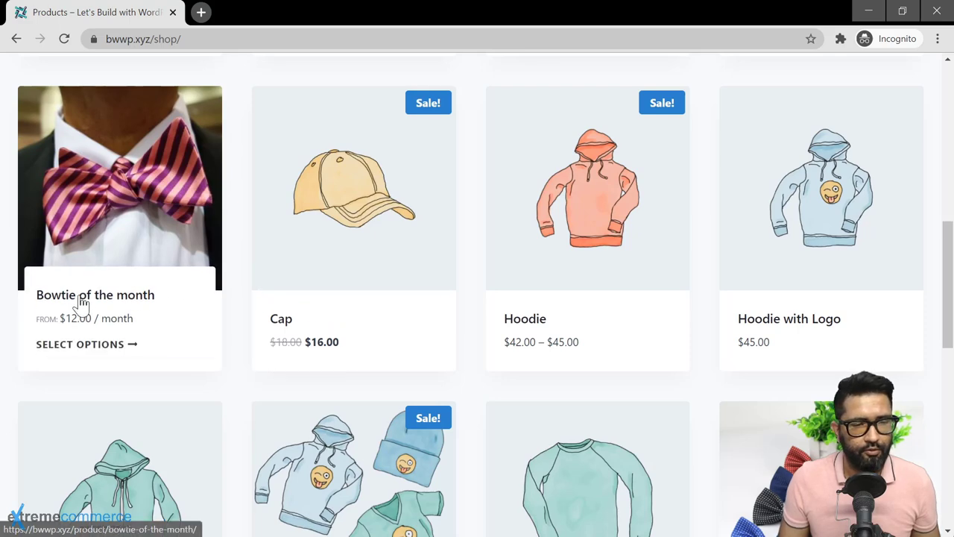
pyautogui.click(81, 305)
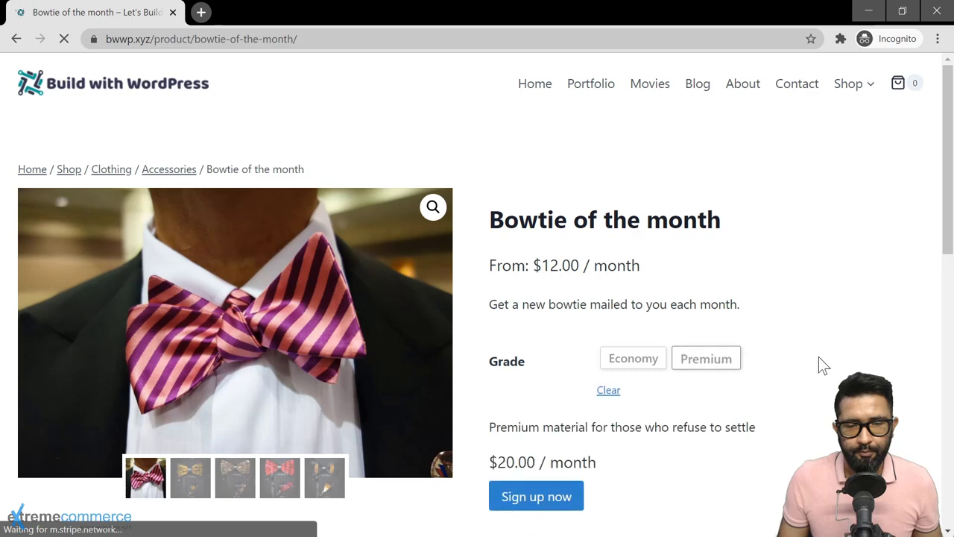
pyautogui.scroll(-3, 738, 361)
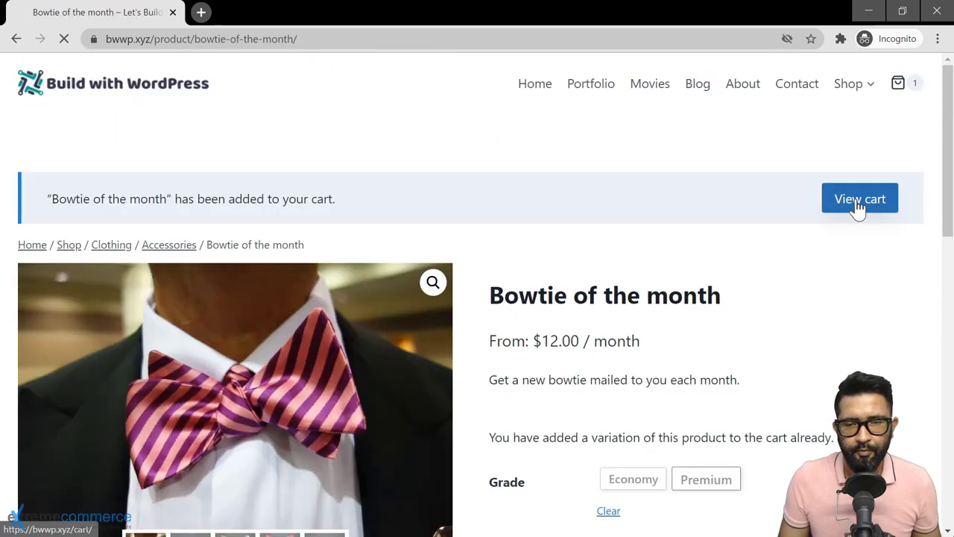
pyautogui.click(858, 205)
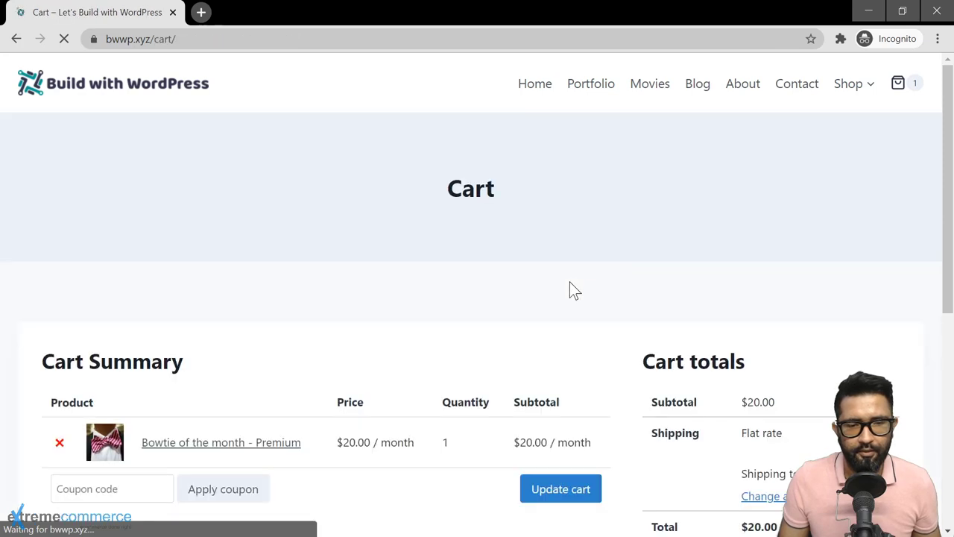
pyautogui.scroll(-4, 570, 287)
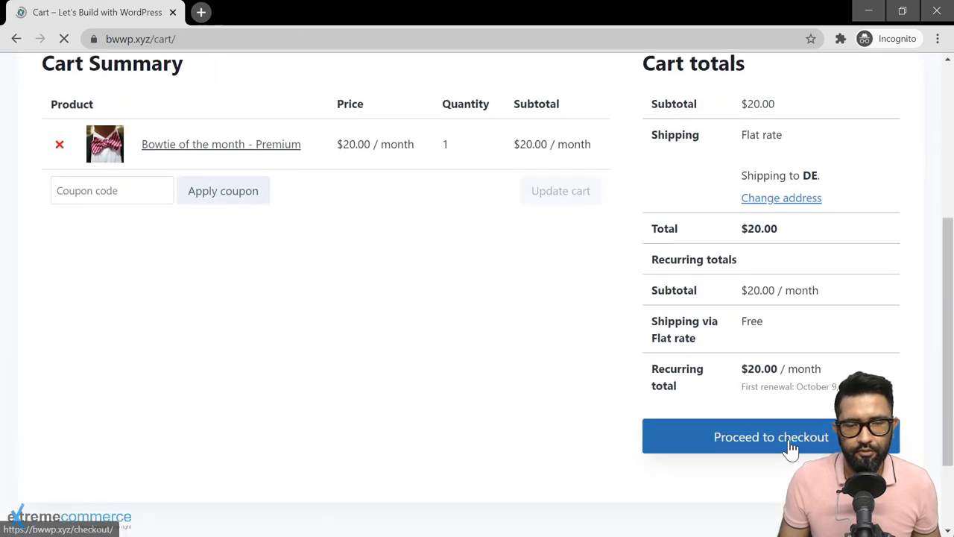
pyautogui.click(792, 442)
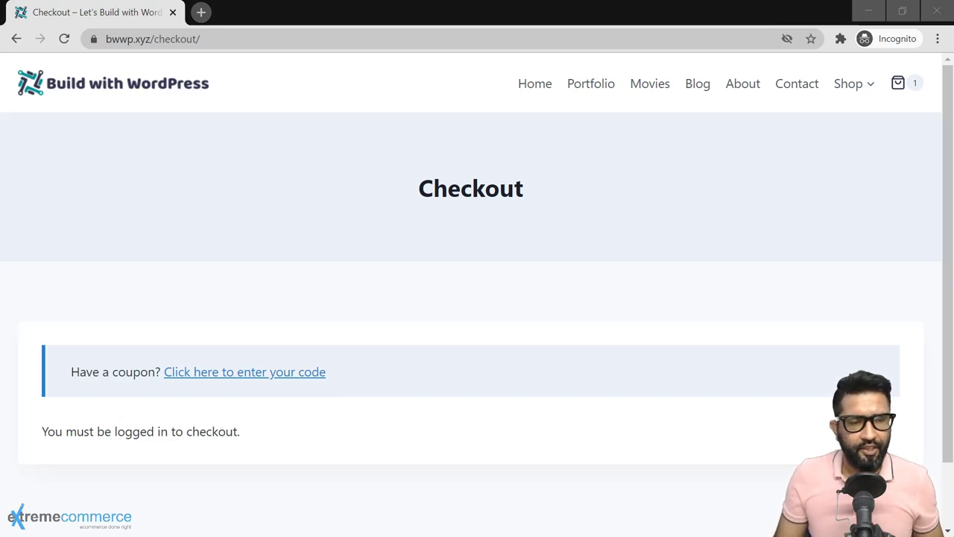
pyautogui.moveTo(42, 432); pyautogui.dragTo(264, 449)
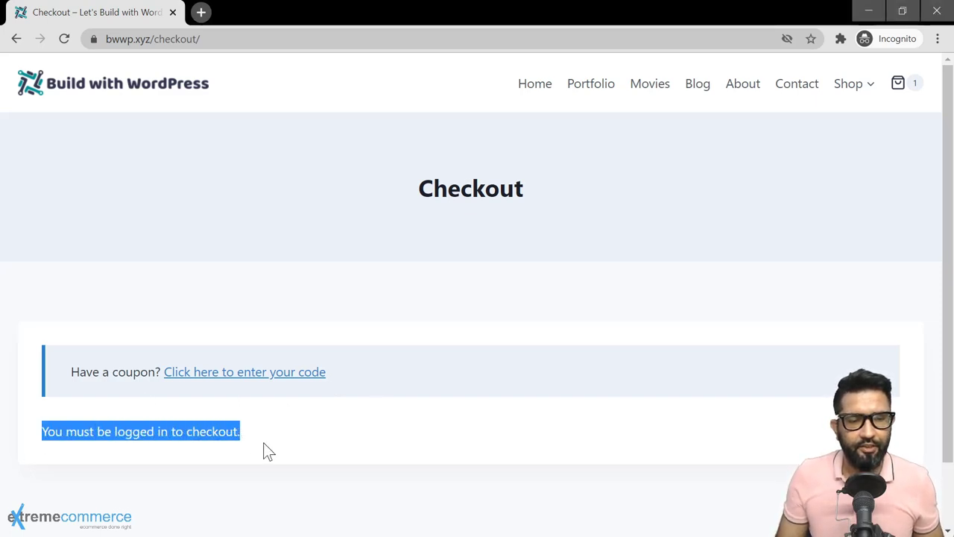
pyautogui.click(277, 439)
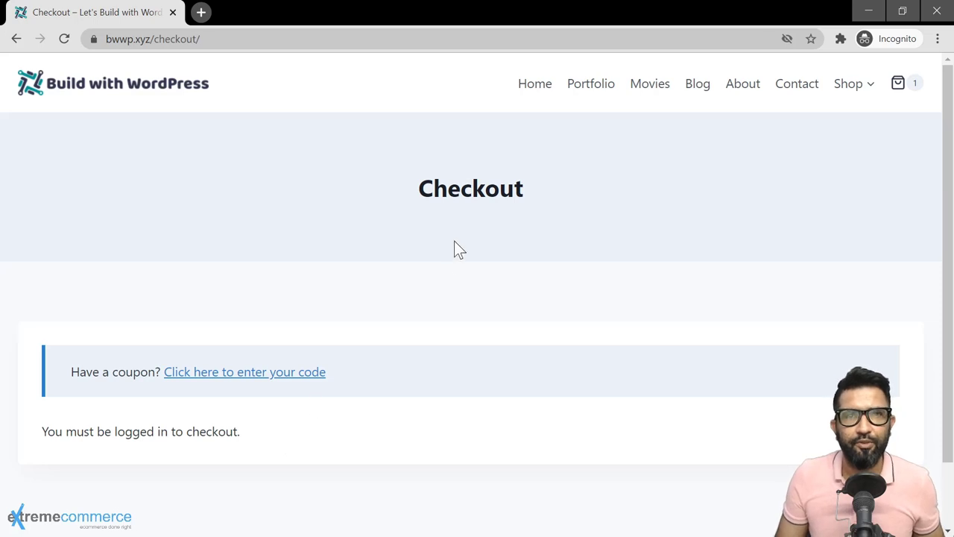
# Step: In Accounts & Privacy settings, allow account creation during checkout and on the My account page
pyautogui.hotkey('alt', 'Tab')
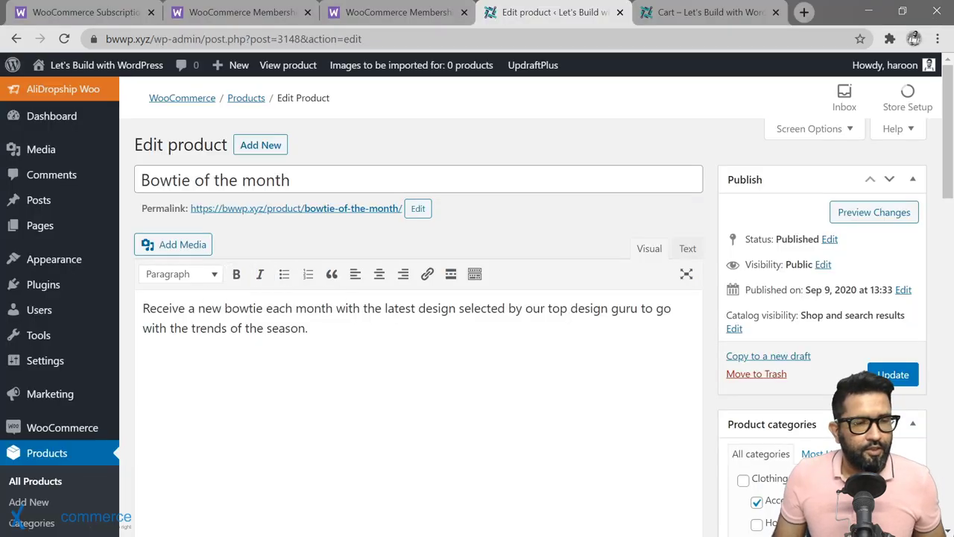
pyautogui.moveTo(94, 434)
pyautogui.click(147, 453)
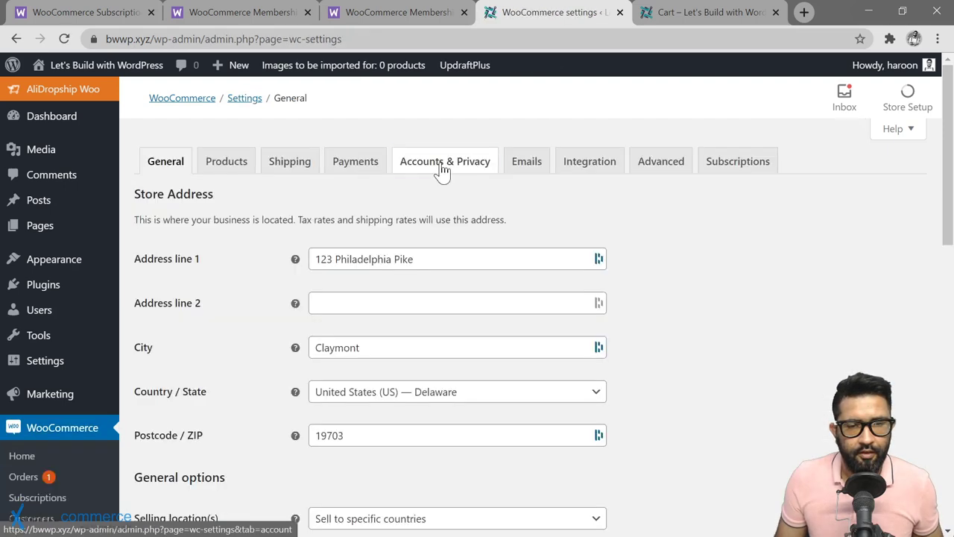
pyautogui.click(441, 168)
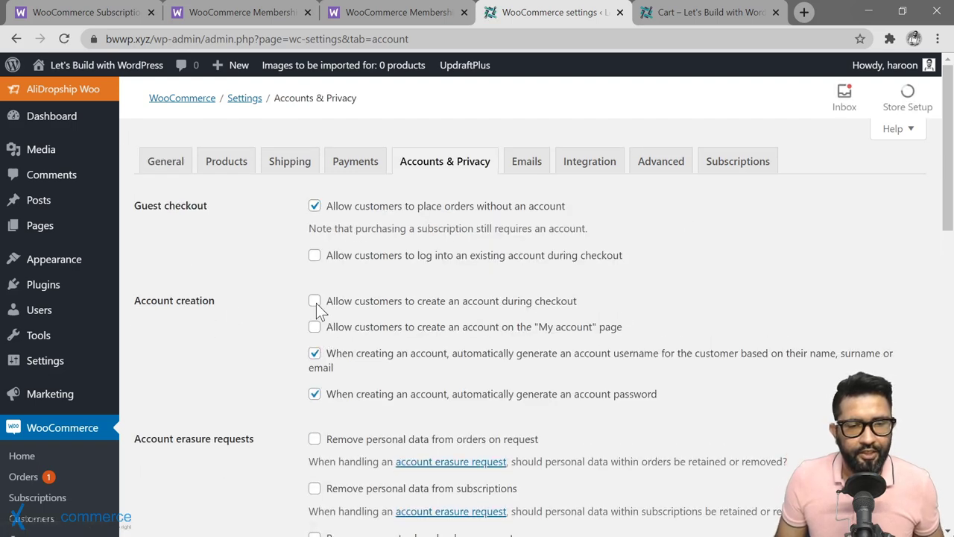
pyautogui.click(314, 302)
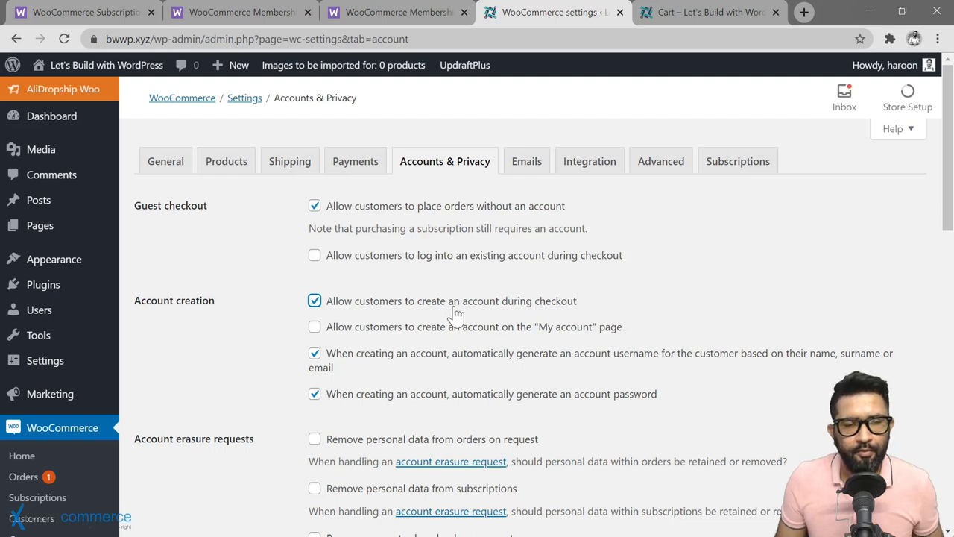
pyautogui.click(314, 328)
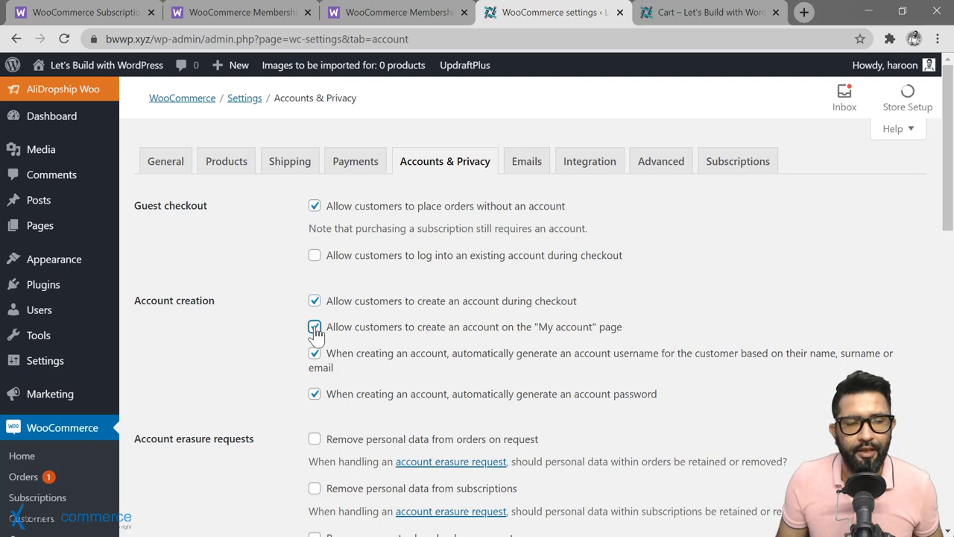
# Step: Allow customers to log into existing accounts during checkout and save the settings
pyautogui.hotkey('alt', 'Tab')
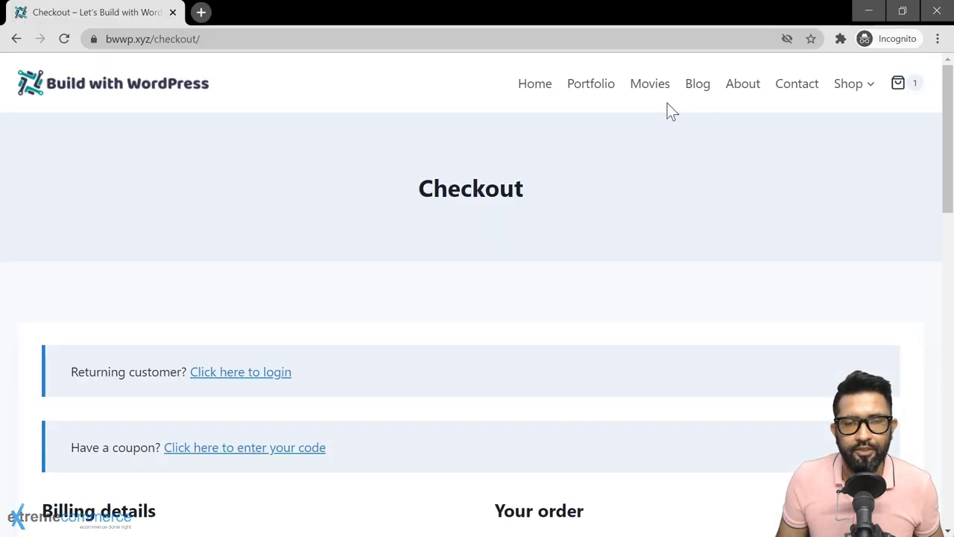
pyautogui.moveTo(867, 92)
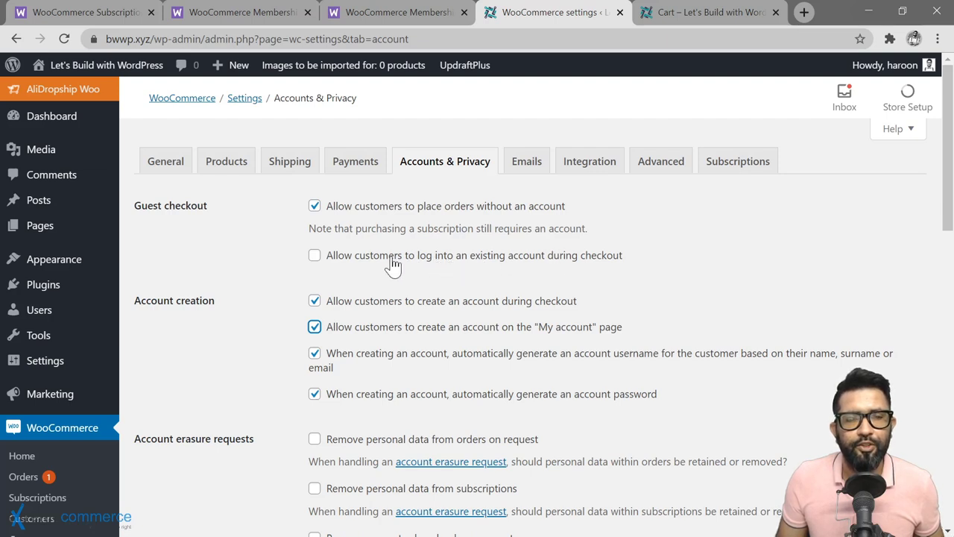
pyautogui.click(314, 261)
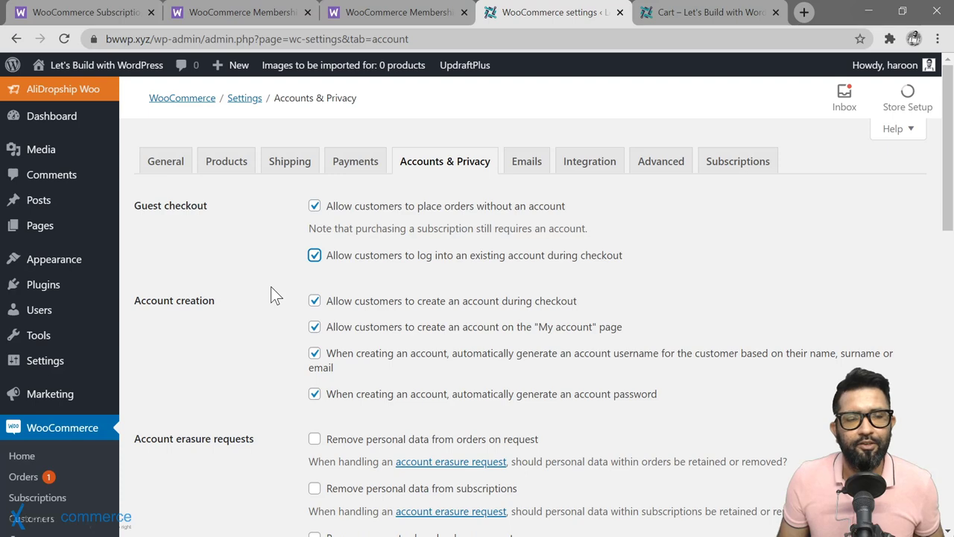
pyautogui.scroll(-2, 270, 286)
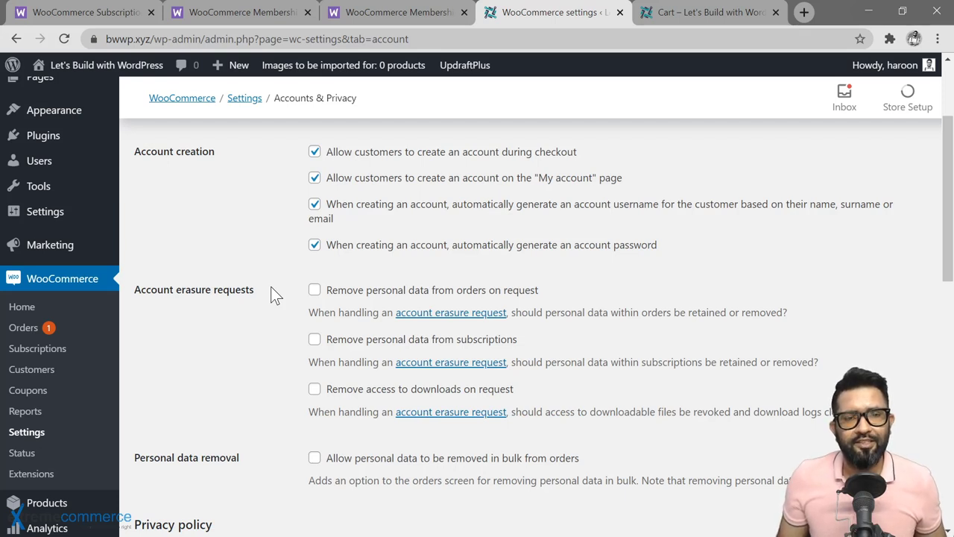
pyautogui.scroll(2, 270, 286)
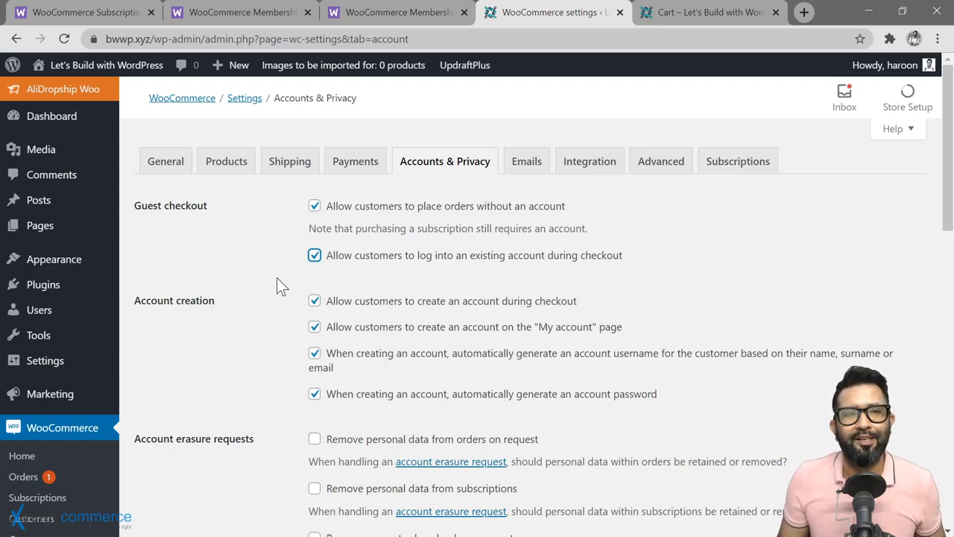
pyautogui.scroll(-15, 276, 283)
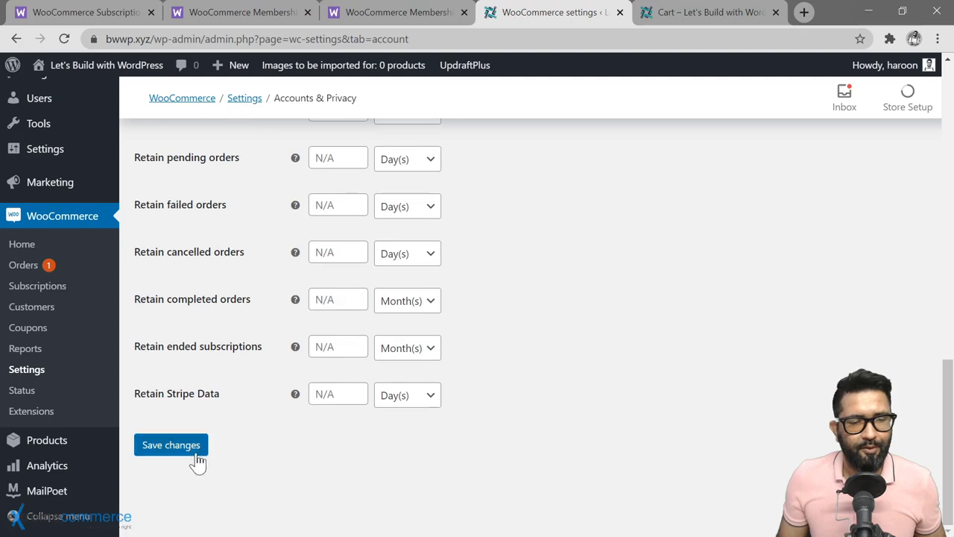
pyautogui.click(196, 454)
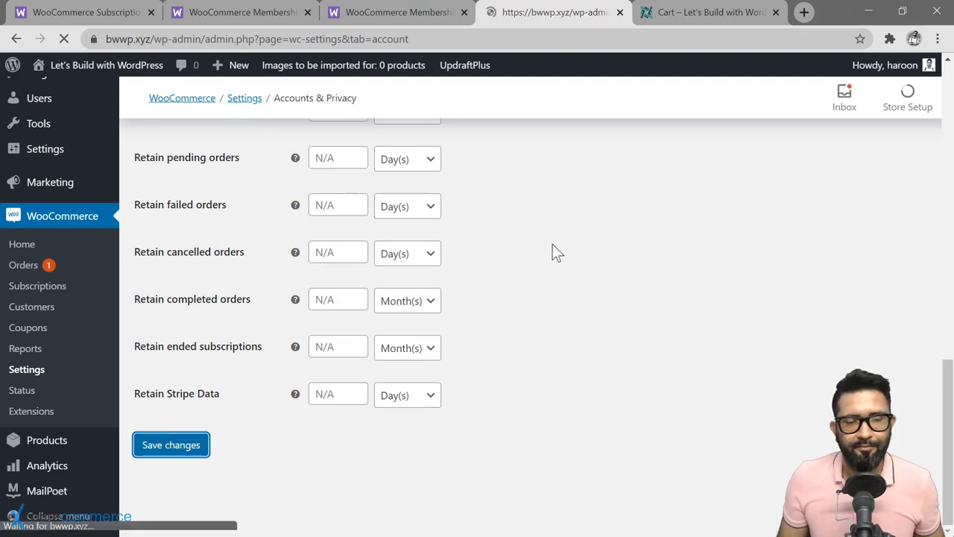
pyautogui.hotkey('alt', 'Tab')
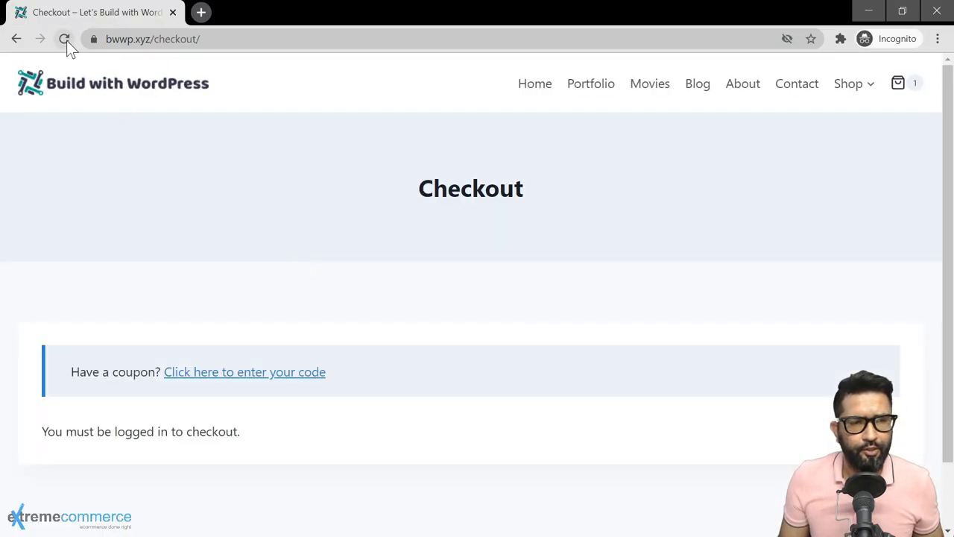
# Step: Reload the checkout page and begin entering the billing first name
pyautogui.click(66, 40)
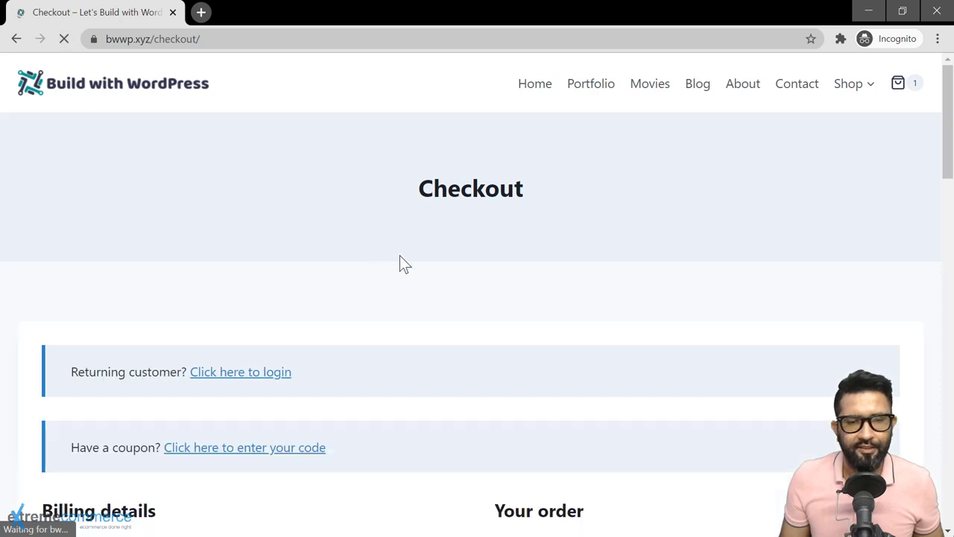
pyautogui.scroll(-2, 381, 292)
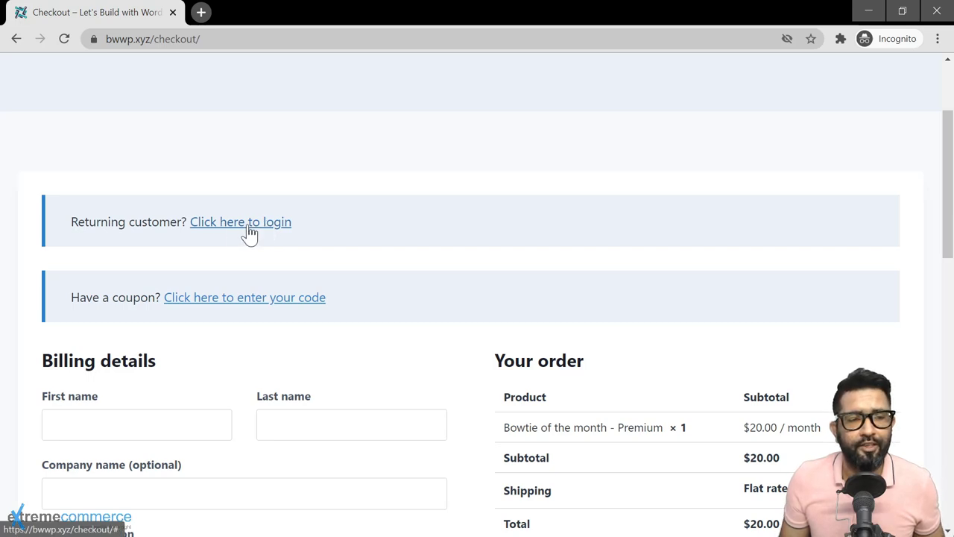
pyautogui.scroll(-3, 461, 316)
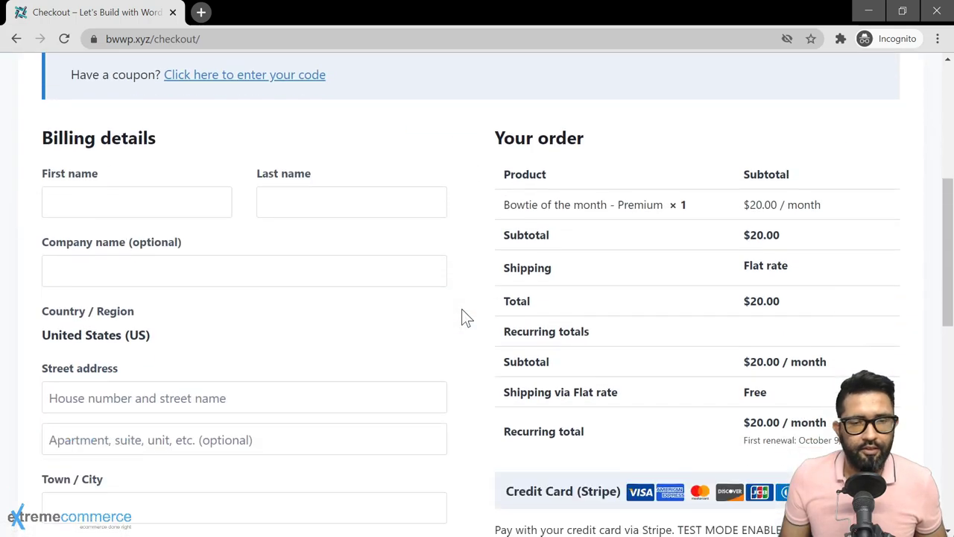
pyautogui.scroll(-6, 463, 317)
pyautogui.scroll(-2, 463, 316)
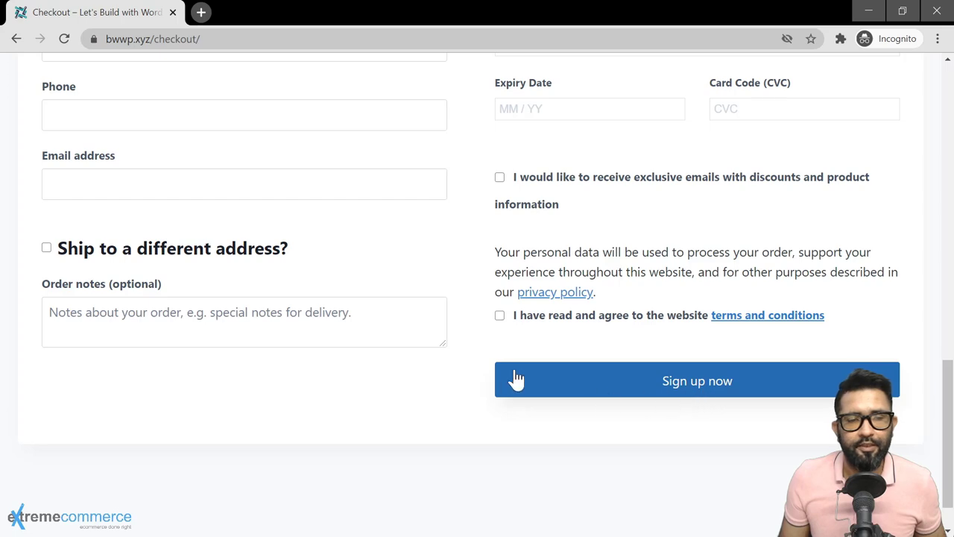
pyautogui.scroll(6, 469, 314)
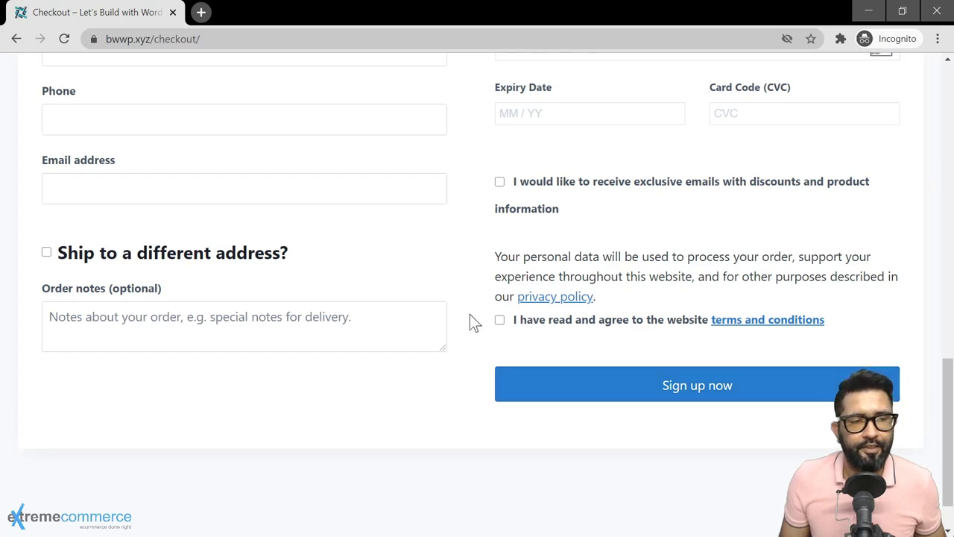
pyautogui.scroll(2, 469, 314)
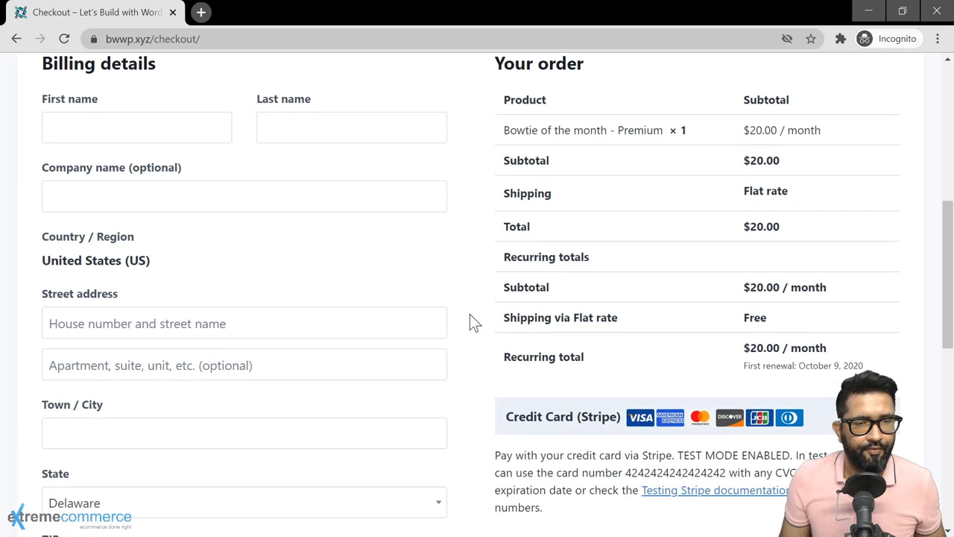
pyautogui.click(136, 201)
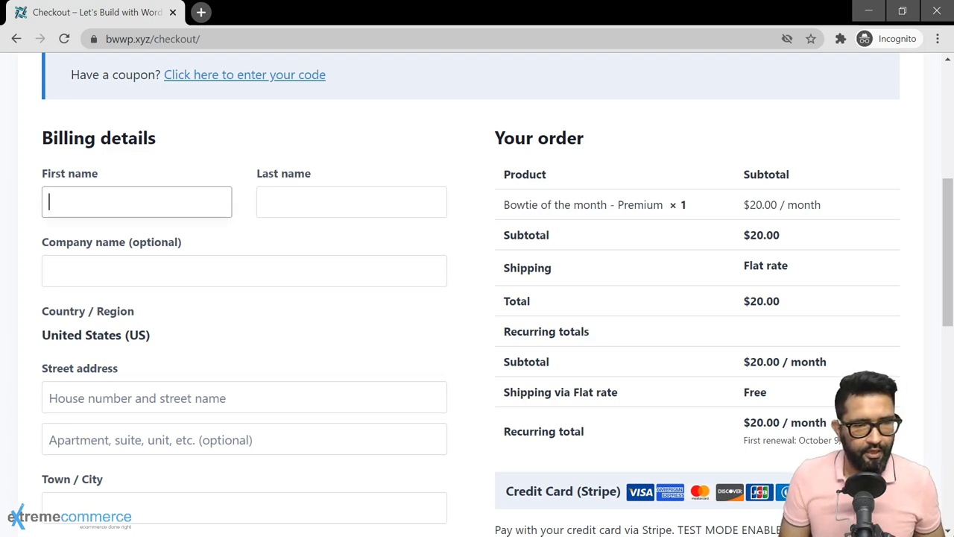
pyautogui.write('H')
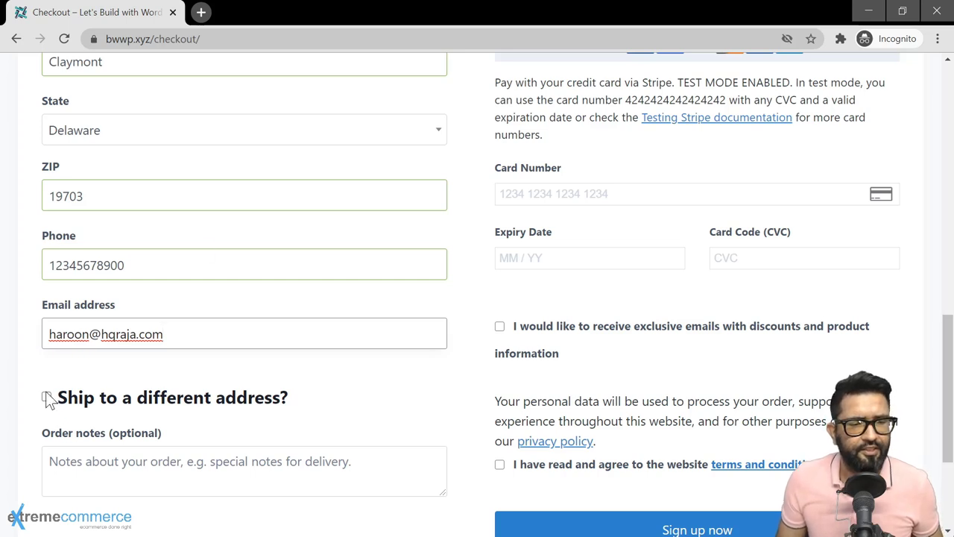
# Step: Agree to the website terms and opt in to exclusive discount emails
pyautogui.scroll(-1, 437, 387)
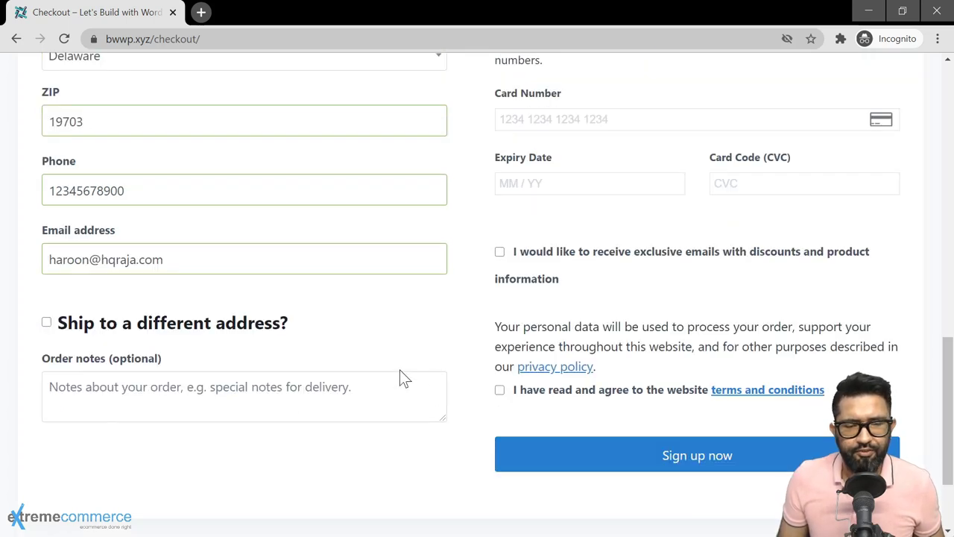
pyautogui.click(500, 392)
pyautogui.click(500, 253)
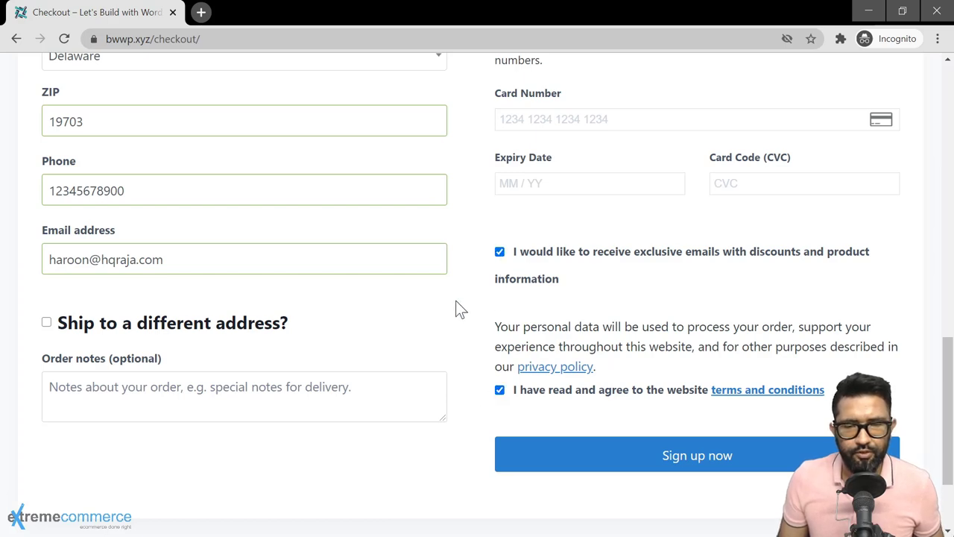
pyautogui.scroll(3, 459, 307)
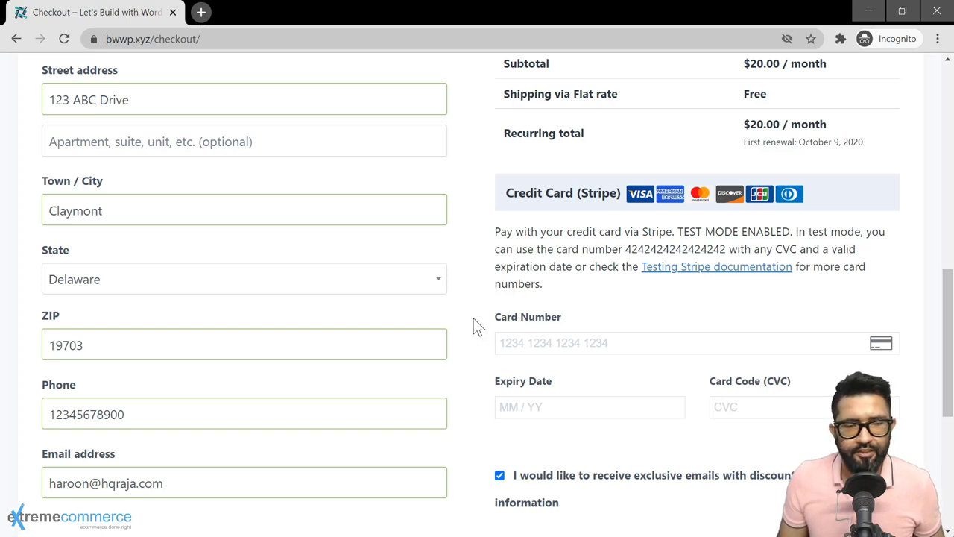
pyautogui.scroll(-1, 474, 350)
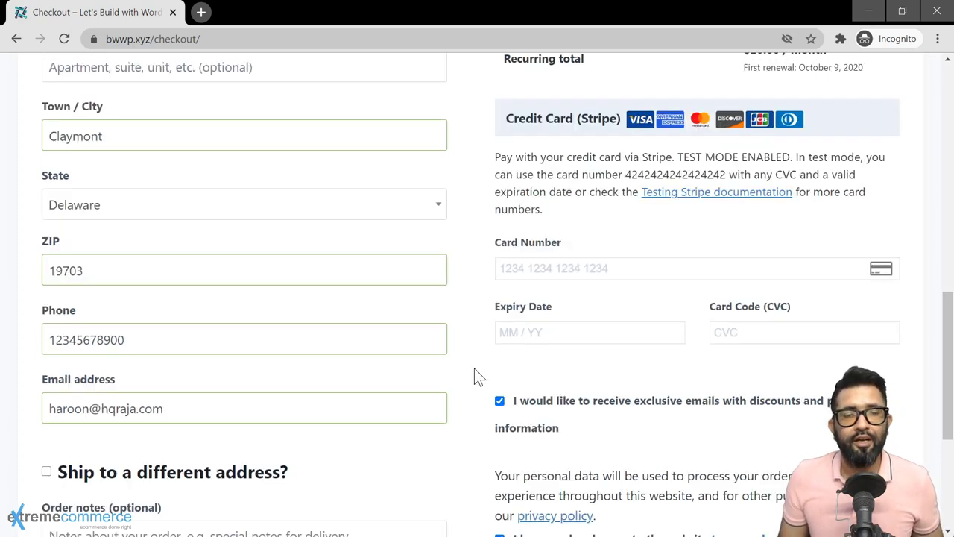
pyautogui.scroll(7, 474, 368)
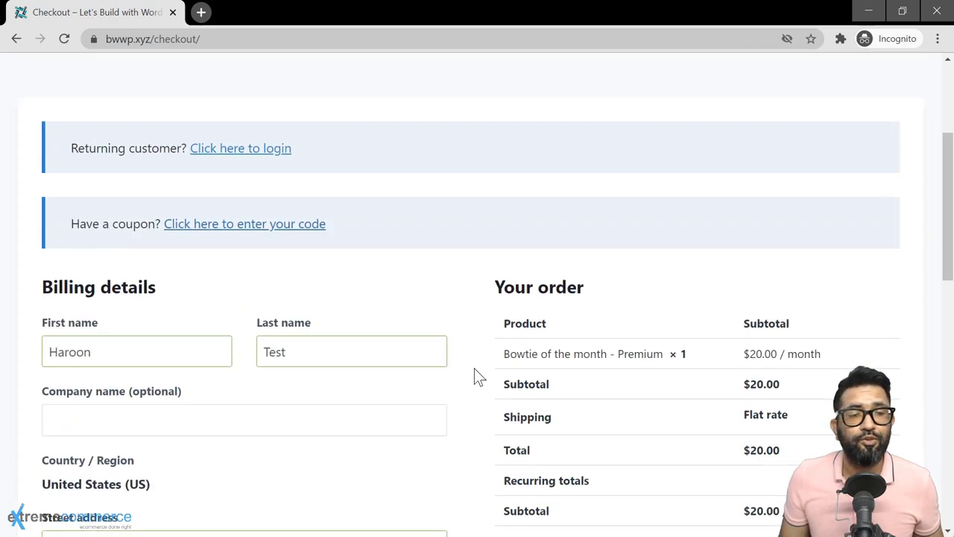
# Step: Reveal the coupon code entry box on the checkout page
pyautogui.click(205, 228)
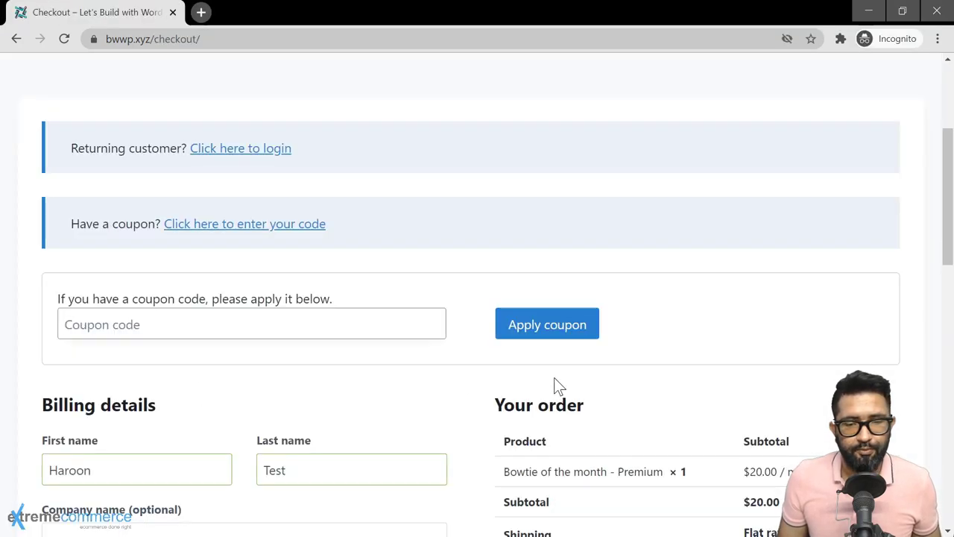
pyautogui.scroll(-2, 554, 385)
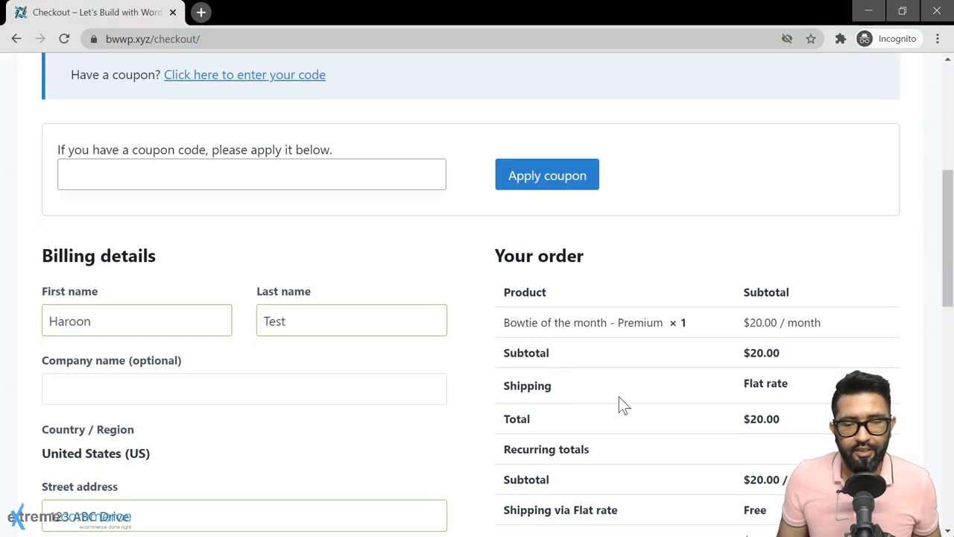
pyautogui.scroll(3, 738, 441)
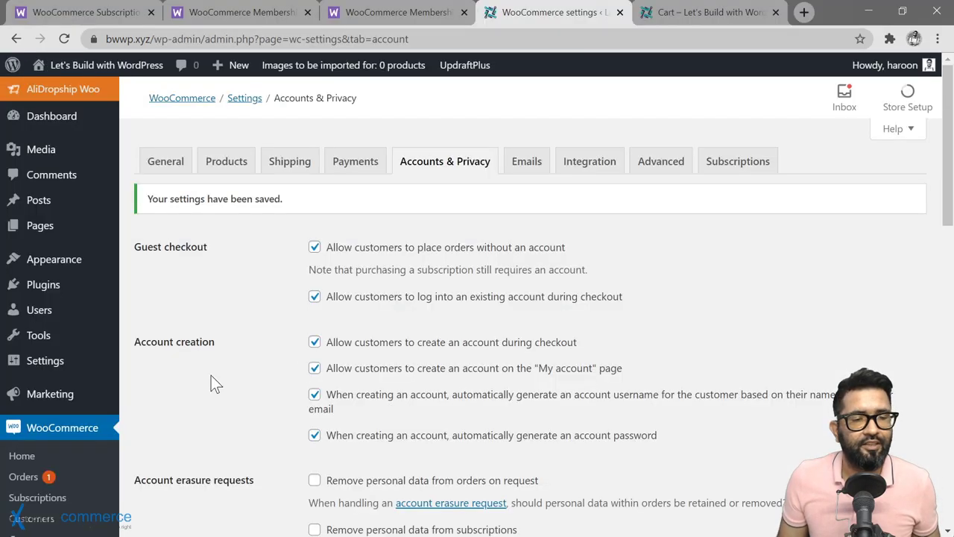
pyautogui.scroll(-2, 215, 372)
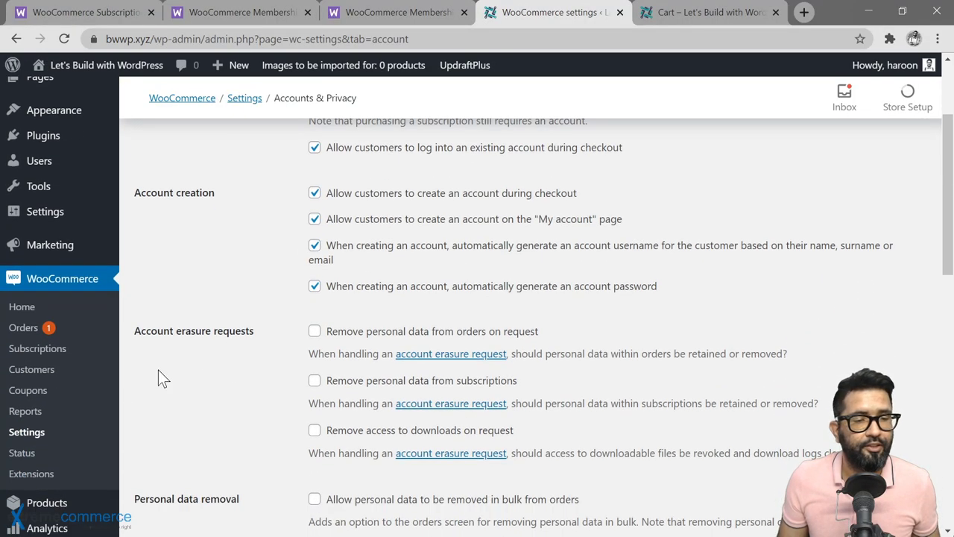
# Step: Go to the admin's WooCommerce Coupons page, which has no coupons yet
pyautogui.click(35, 390)
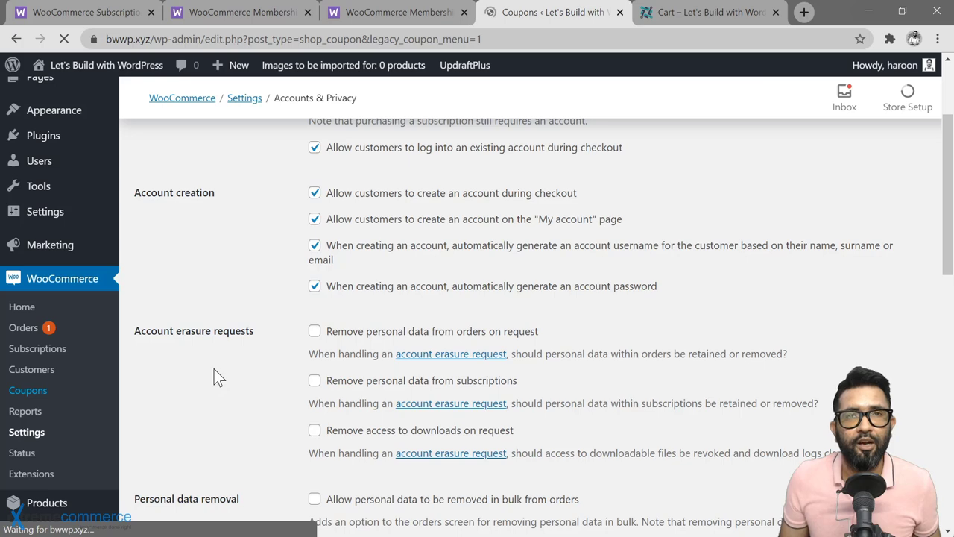
pyautogui.scroll(-1, 298, 399)
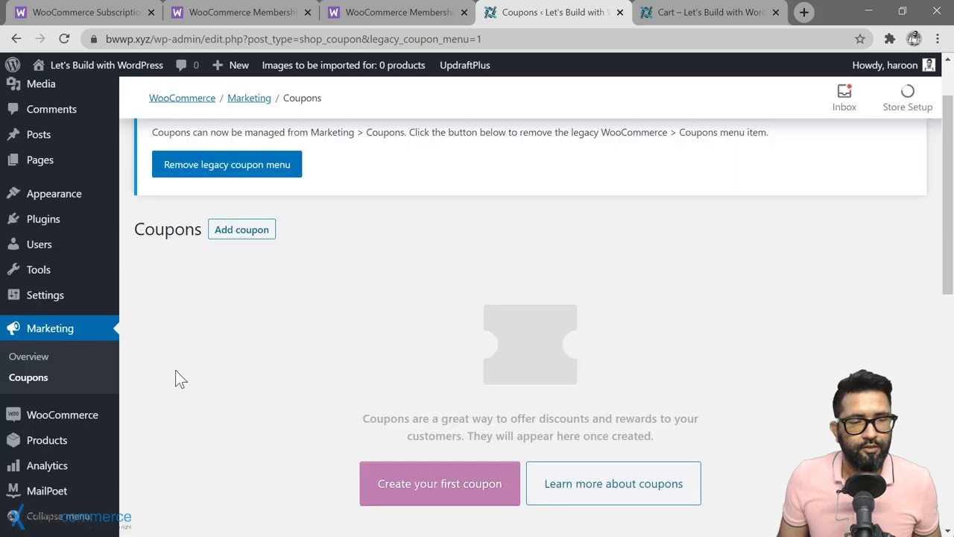
pyautogui.moveTo(79, 422)
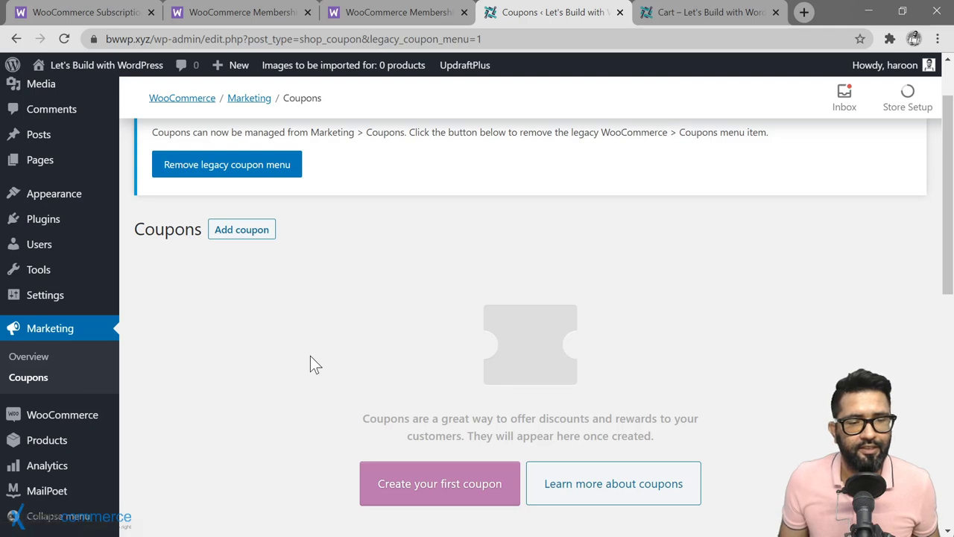
# Step: Start a new coupon and settle on the code OWNERSDISCOUNT after discarding earlier attempts
pyautogui.click(446, 496)
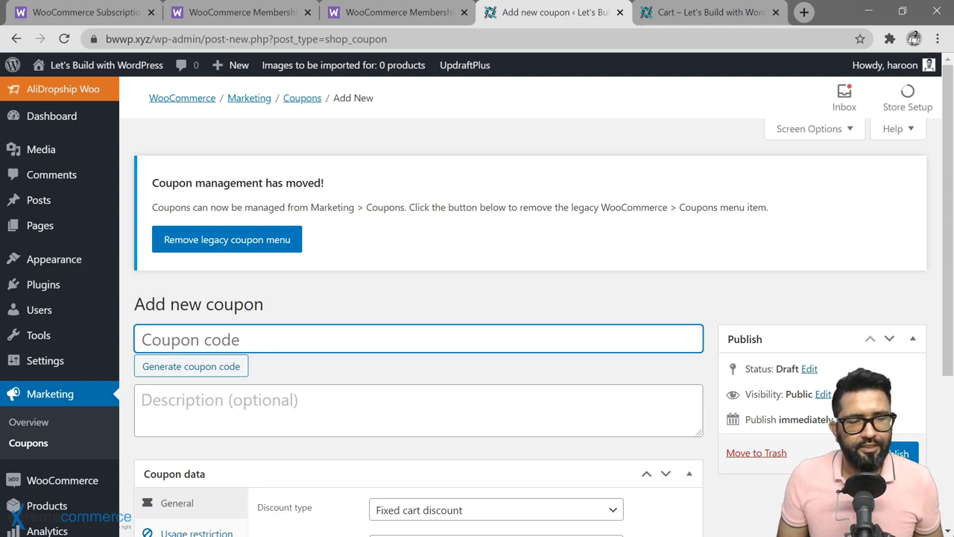
pyautogui.write('20O')
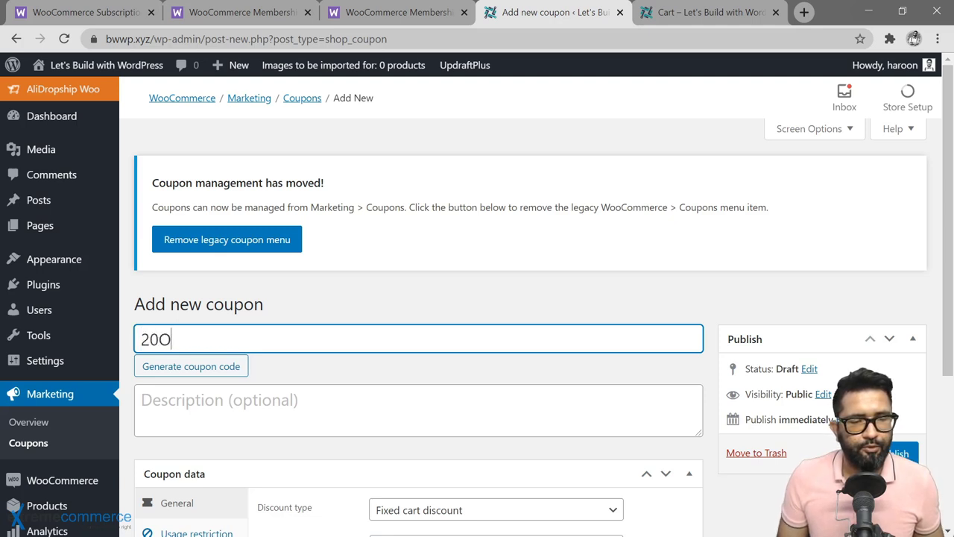
pyautogui.press('BackSpace')
pyautogui.write('DOLLAR')
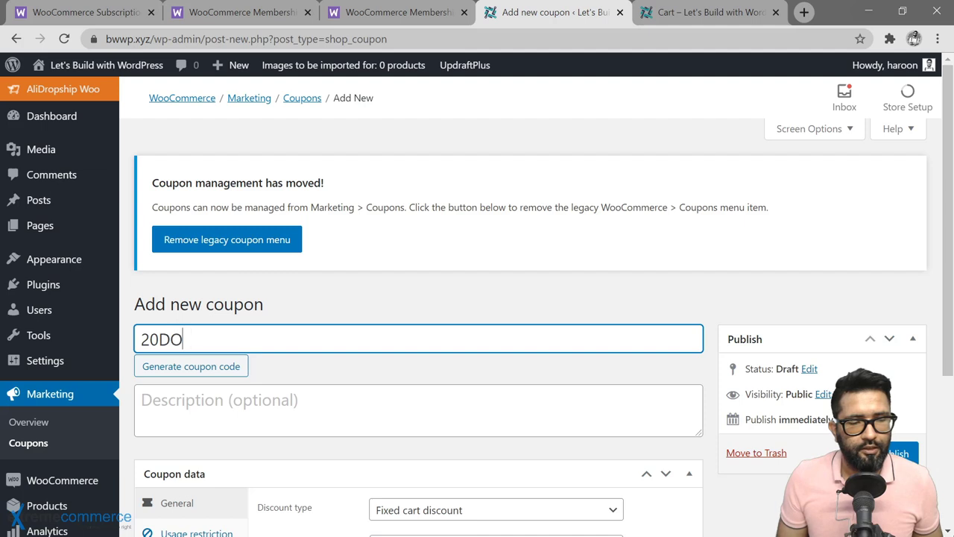
pyautogui.write('SOFF')
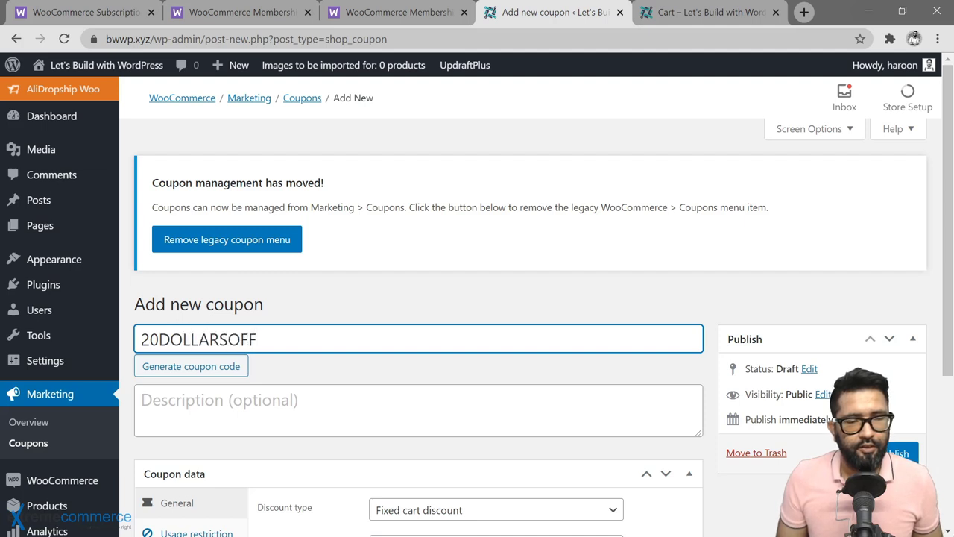
pyautogui.press('BackSpace')
pyautogui.press('BackSpace')
pyautogui.press('BackSpace')
pyautogui.press('BackSpace')
pyautogui.press('BackSpace')
pyautogui.press('BackSpace')
pyautogui.press('BackSpace')
pyautogui.press('BackSpace')
pyautogui.press('BackSpace')
pyautogui.press('BackSpace')
pyautogui.press('BackSpace')
pyautogui.press('BackSpace')
pyautogui.write('100PR')
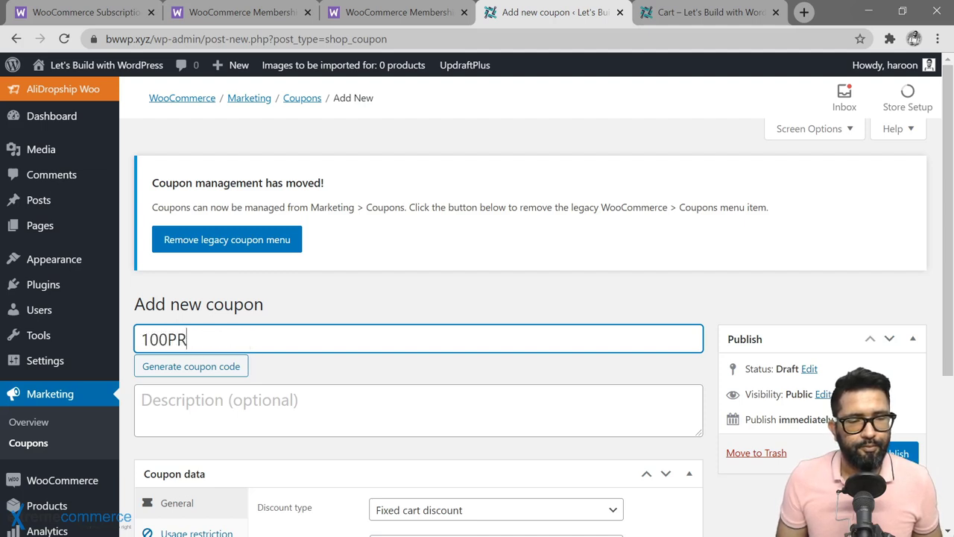
pyautogui.press('BackSpace')
pyautogui.write('ERECNTOF')
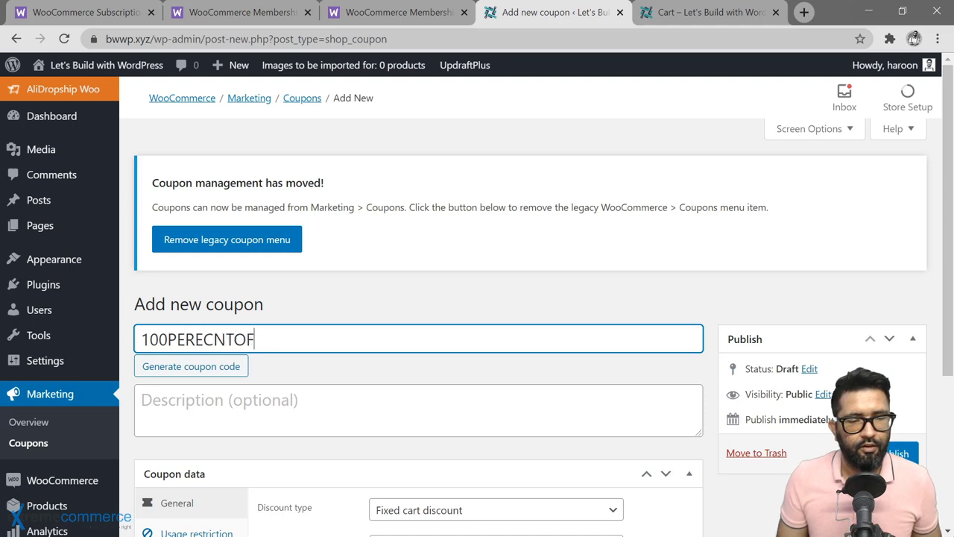
pyautogui.write('F')
pyautogui.hotkey('shift', 'Left')
pyautogui.hotkey('shift', 'Left')
pyautogui.hotkey('shift', 'Left')
pyautogui.hotkey('shift', 'Left')
pyautogui.hotkey('shift', 'Left')
pyautogui.hotkey('shift', 'Left')
pyautogui.hotkey('shift', 'Left')
pyautogui.hotkey('shift', 'Left')
pyautogui.hotkey('shift', 'Left')
pyautogui.hotkey('shift', 'Left')
pyautogui.hotkey('shift', 'Left')
pyautogui.hotkey('shift', 'Left')
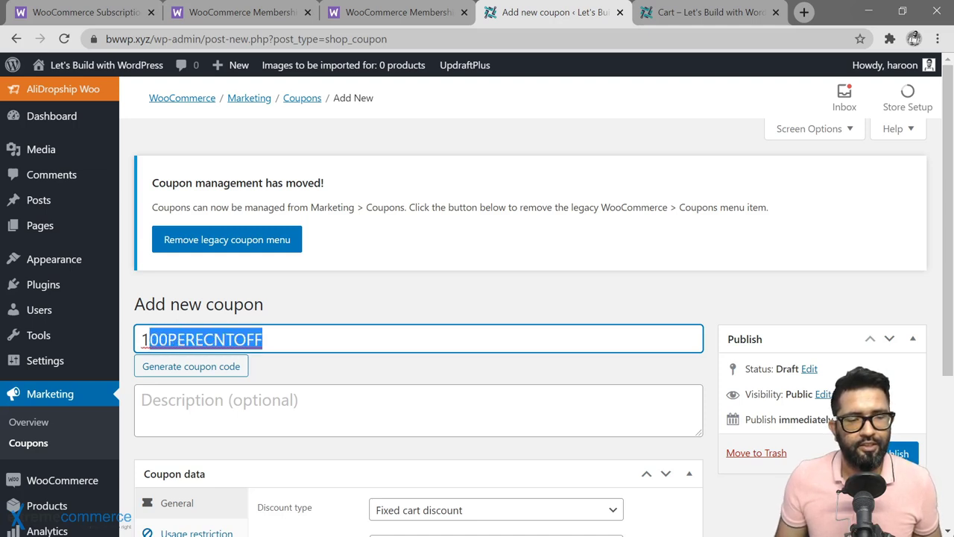
pyautogui.hotkey('ctrl', 'a')
pyautogui.press('BackSpace')
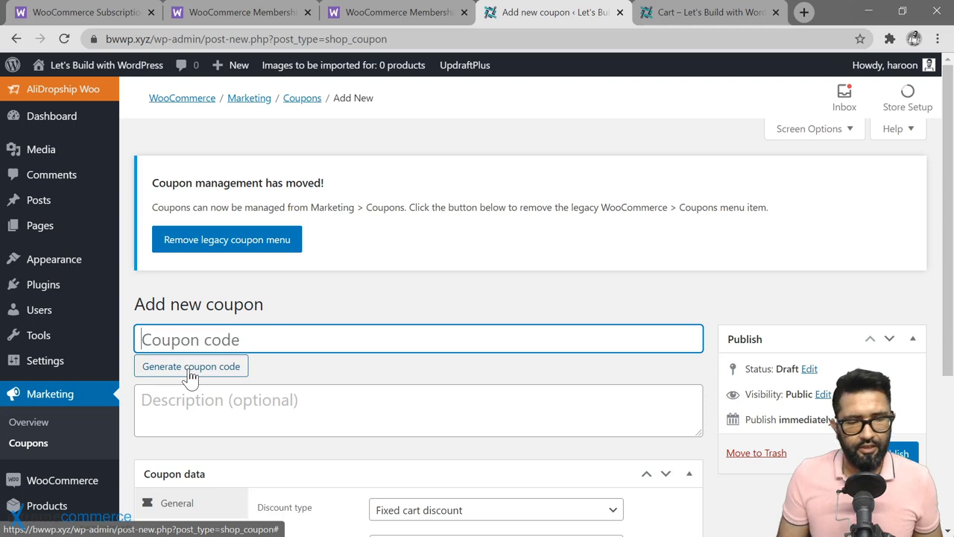
pyautogui.write('OWNERSDISCOUNT')
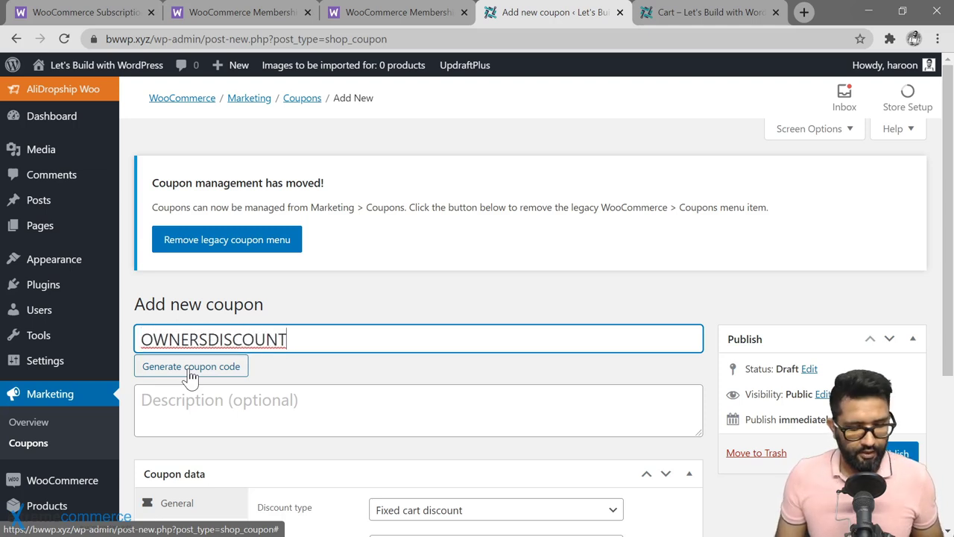
pyautogui.hotkey('ctrl', 'a')
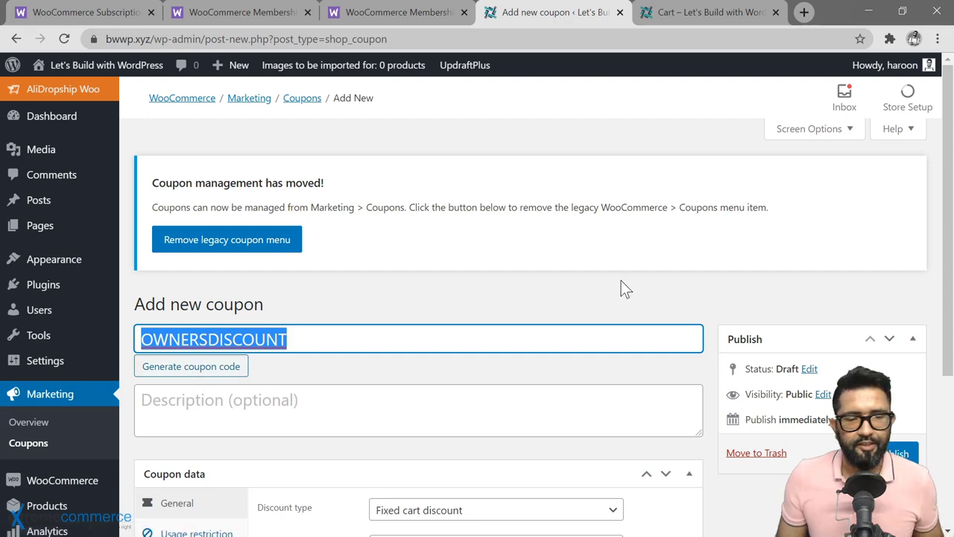
# Step: Set the discount type to Percentage discount with a coupon amount of 100
pyautogui.scroll(-2, 575, 292)
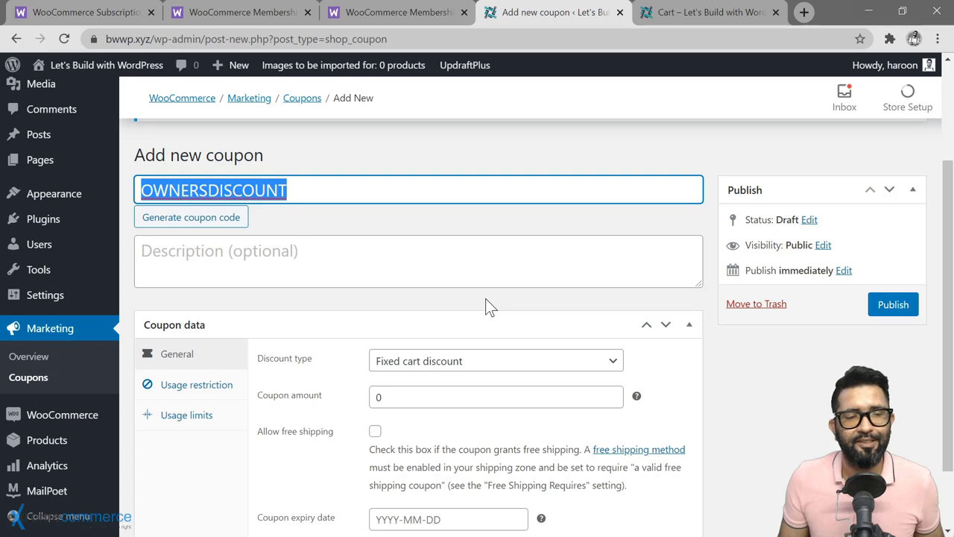
pyautogui.scroll(-1, 485, 300)
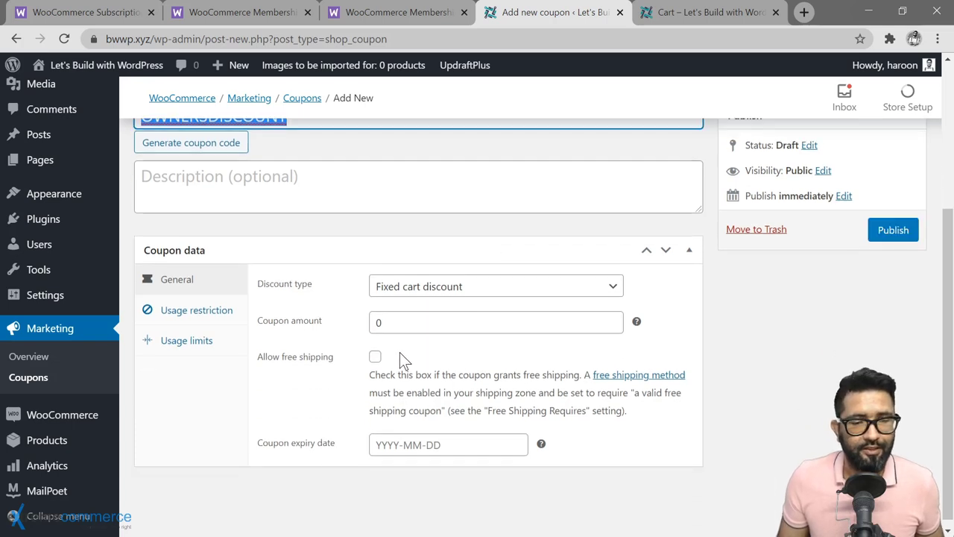
pyautogui.click(481, 292)
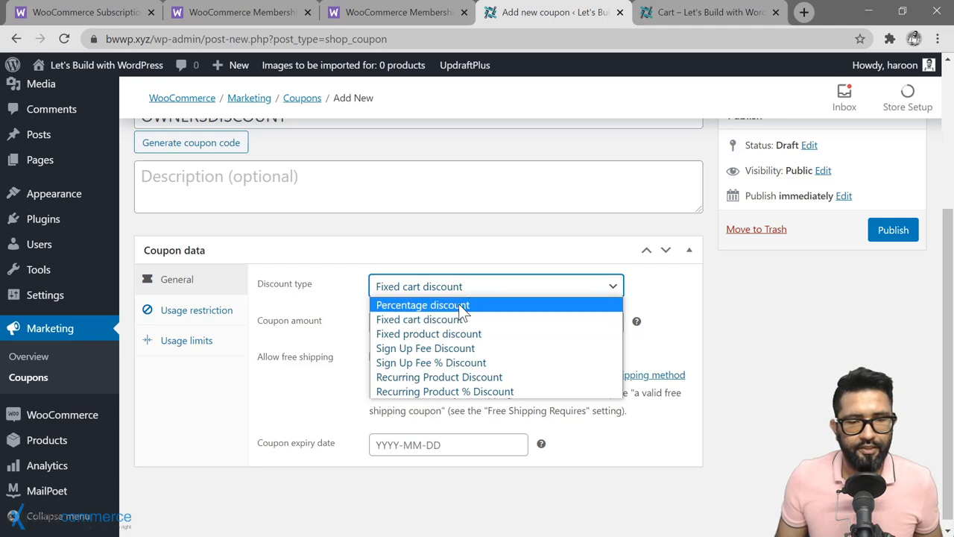
pyautogui.click(462, 307)
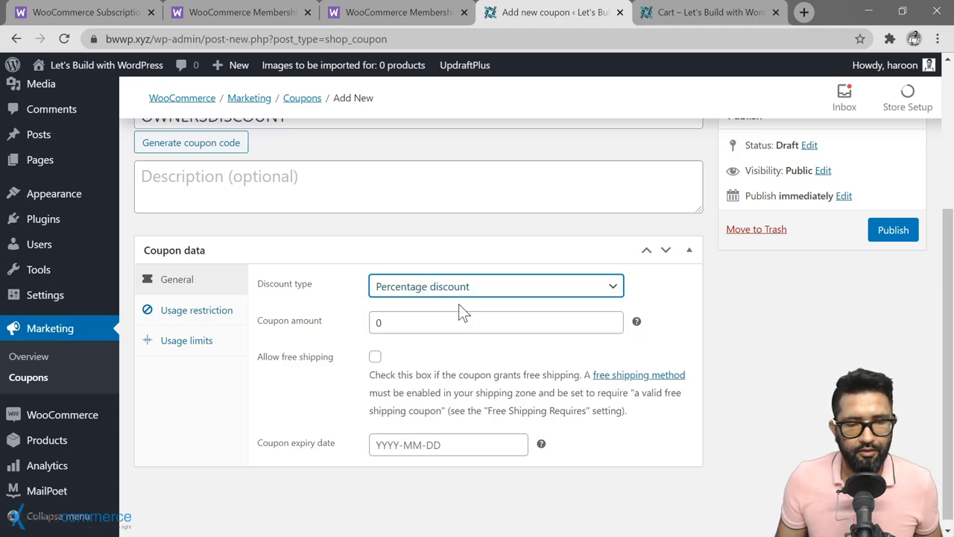
pyautogui.click(375, 322)
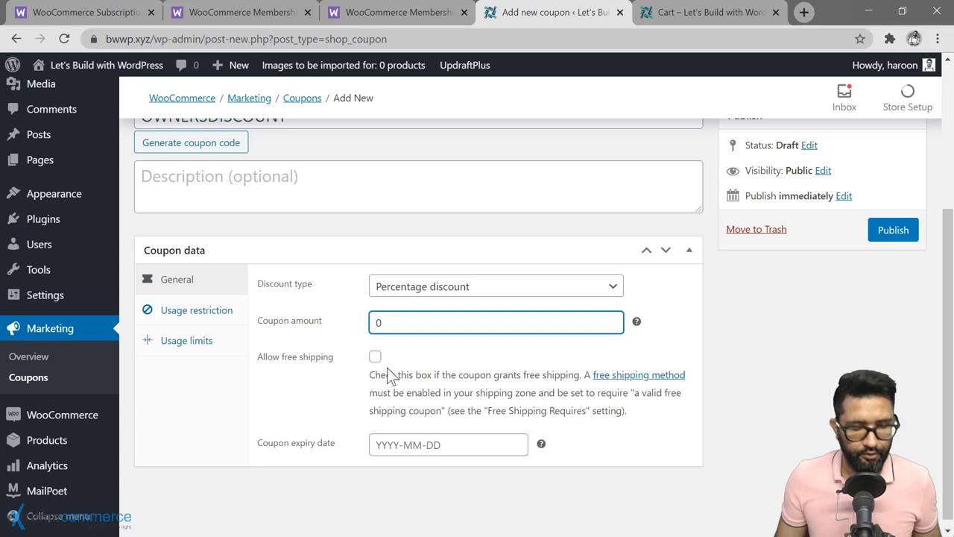
pyautogui.write('100')
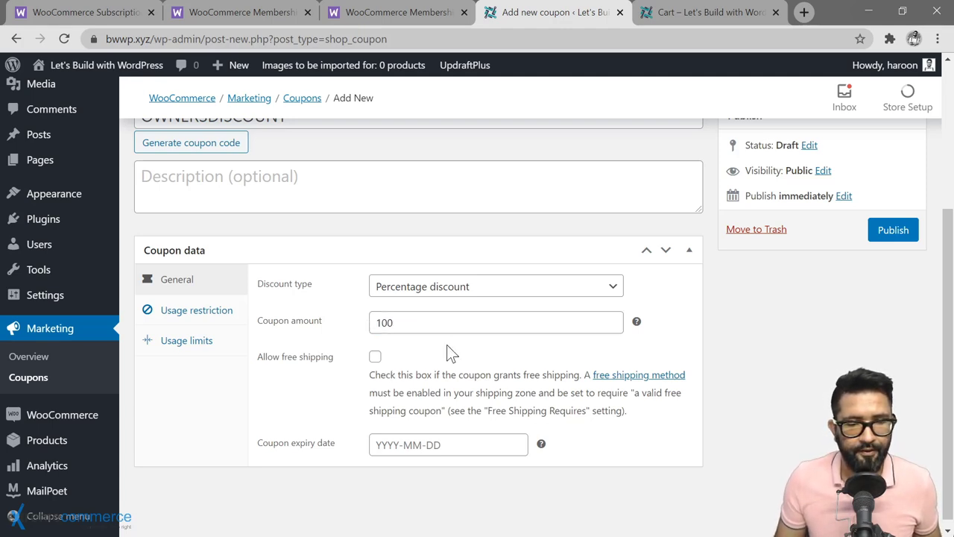
pyautogui.click(477, 286)
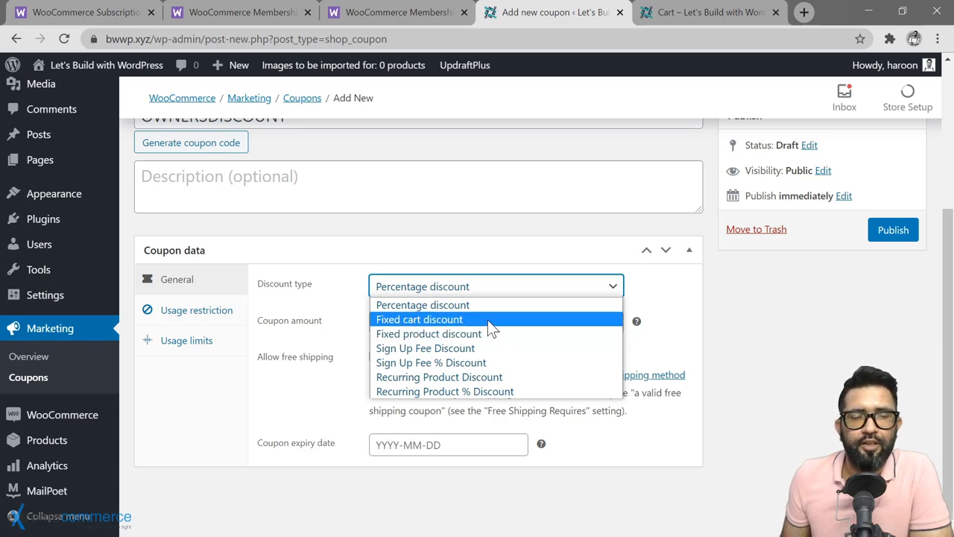
pyautogui.press('Escape')
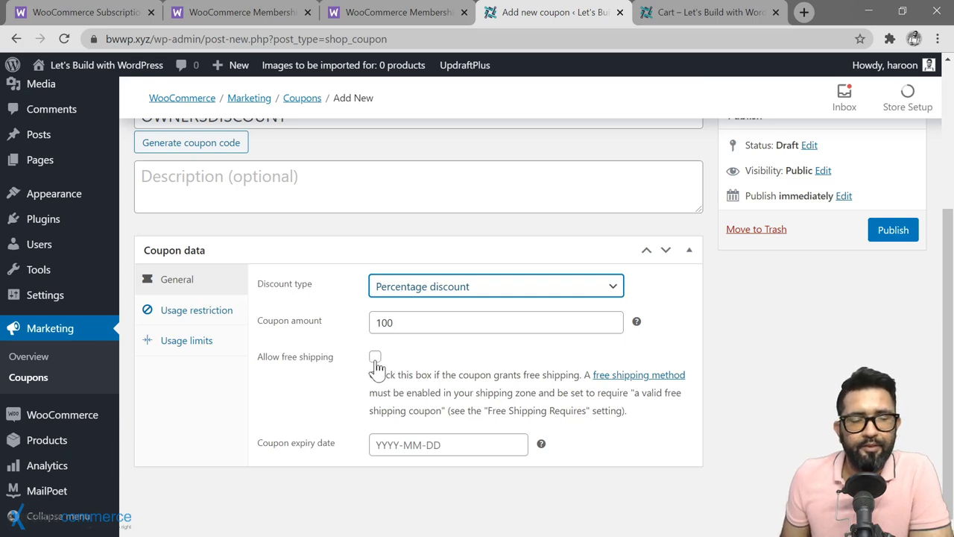
# Step: Leave free shipping off and the coupon expiry date empty
pyautogui.click(374, 359)
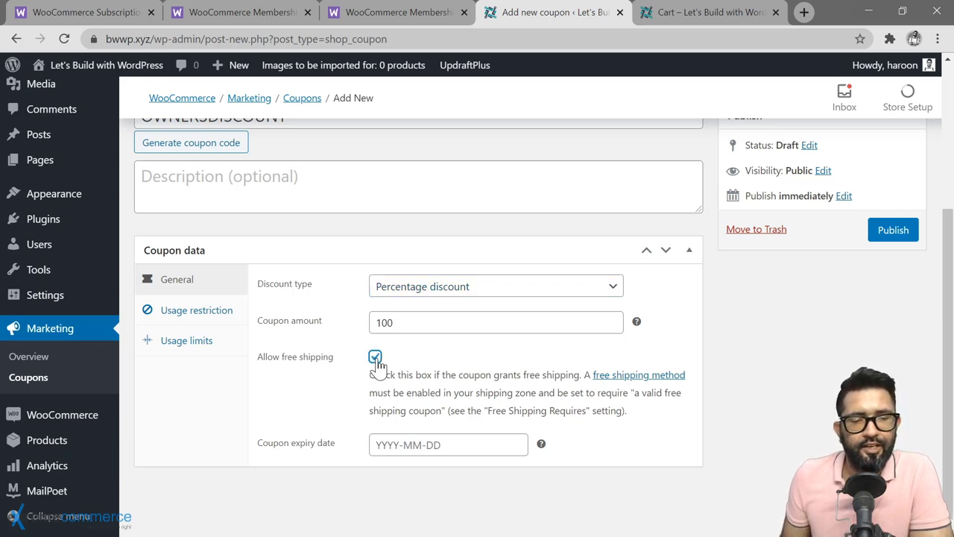
pyautogui.click(375, 358)
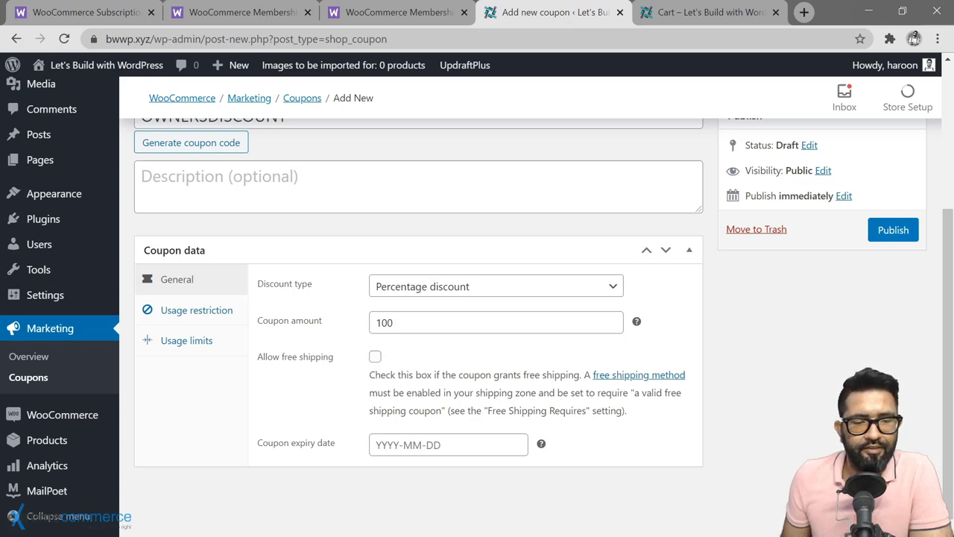
pyautogui.click(447, 444)
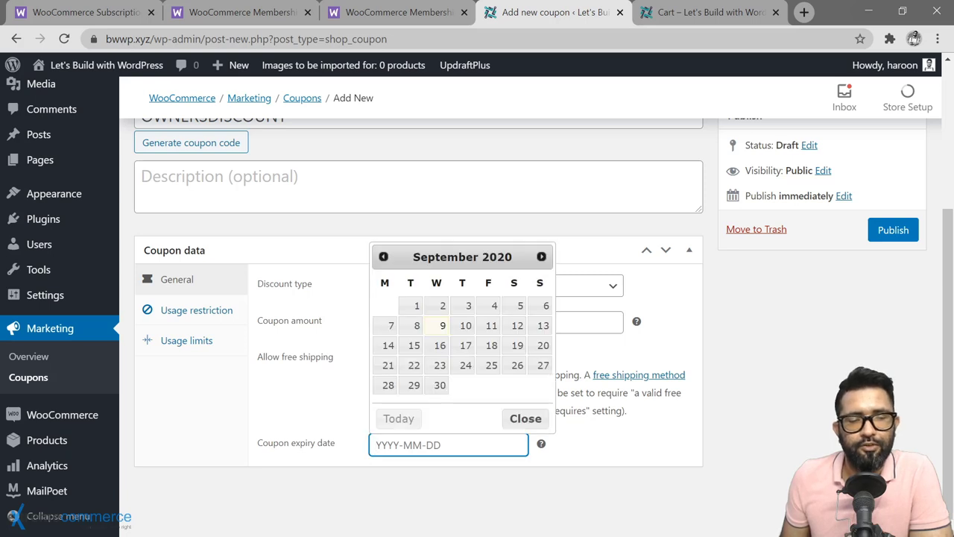
pyautogui.click(333, 402)
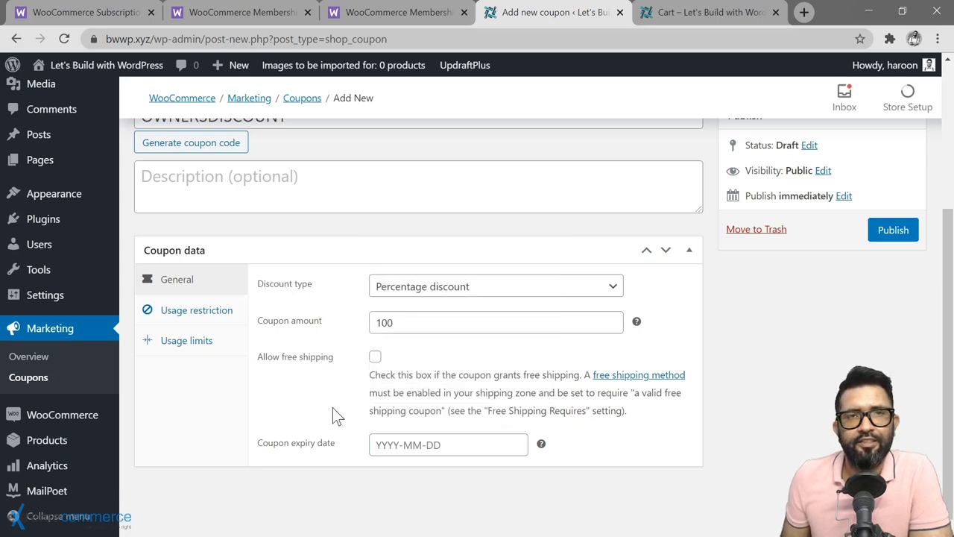
# Step: Under Usage restriction, tick Individual use only, leaving sale items and spend limits unset
pyautogui.click(192, 314)
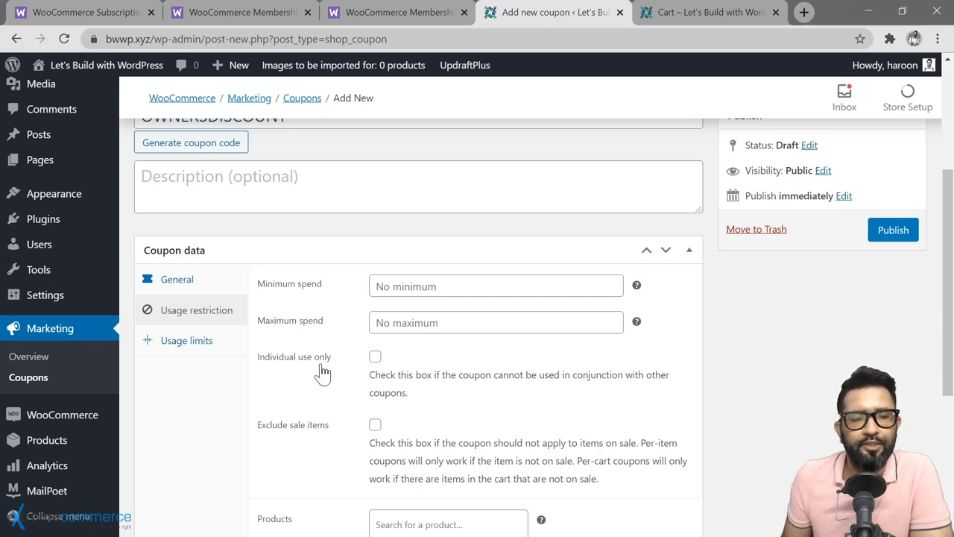
pyautogui.scroll(-1, 356, 373)
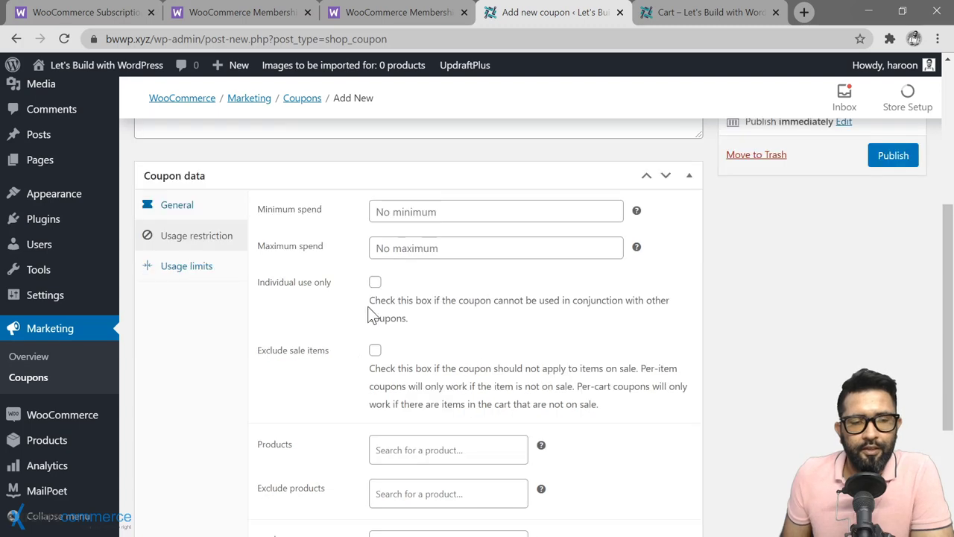
pyautogui.click(375, 283)
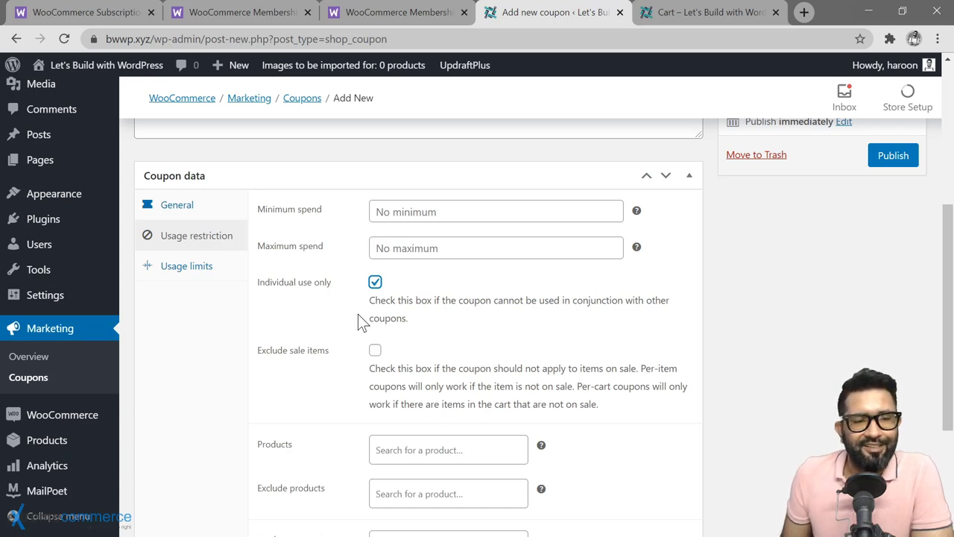
pyautogui.click(358, 314)
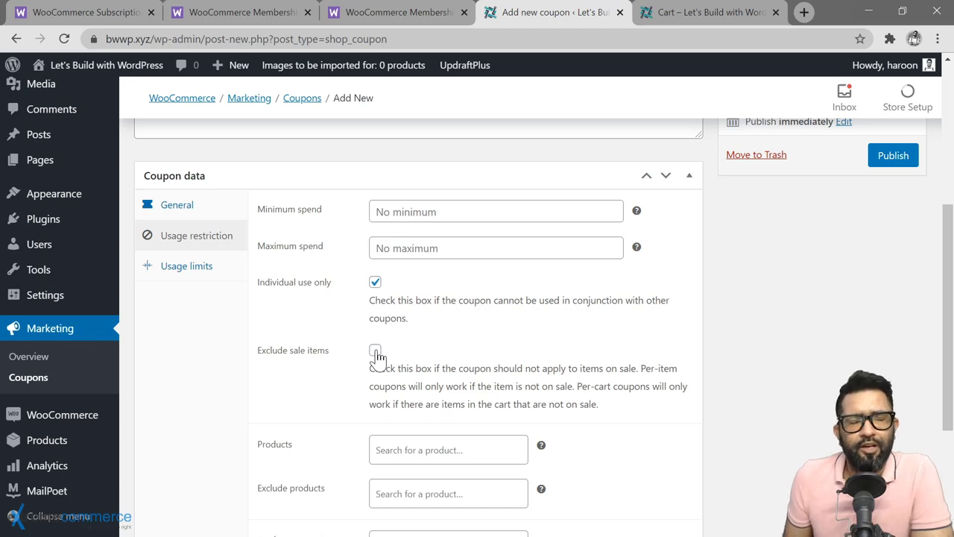
pyautogui.scroll(-3, 376, 356)
pyautogui.click(448, 248)
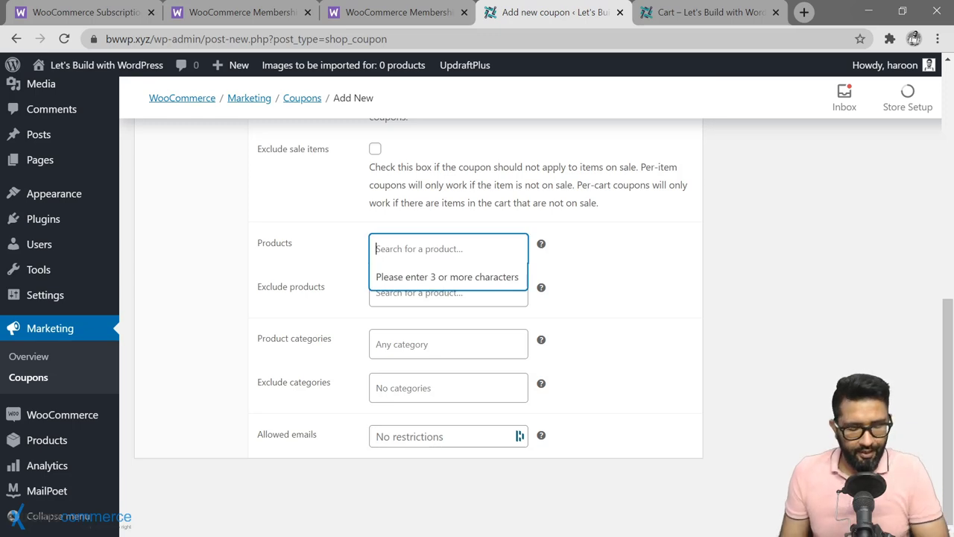
pyautogui.write('bowtie')
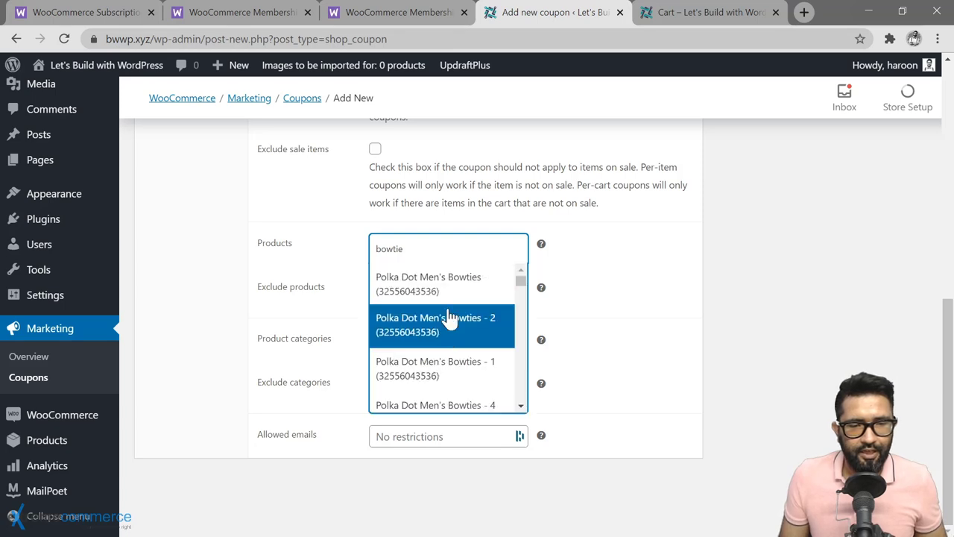
pyautogui.scroll(-1, 435, 377)
pyautogui.scroll(-10, 436, 384)
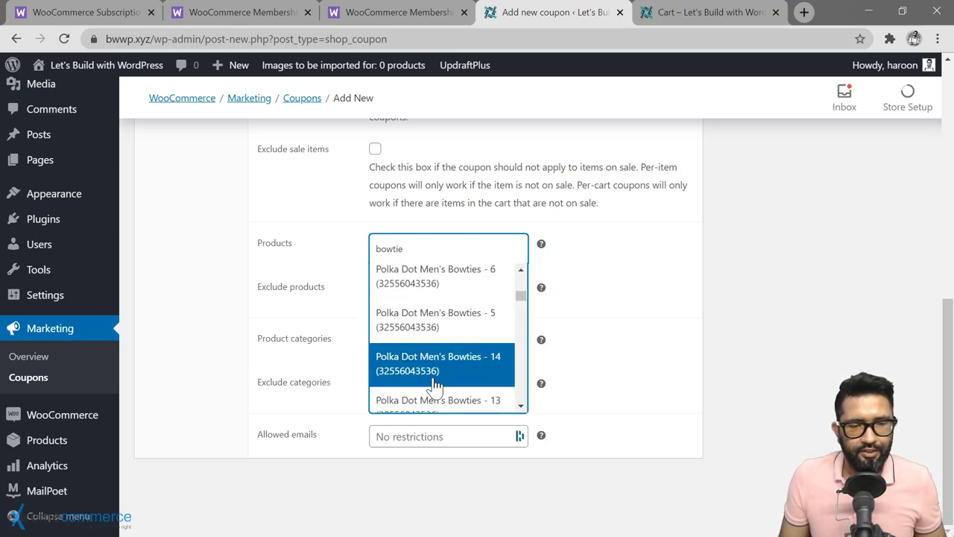
pyautogui.click(433, 402)
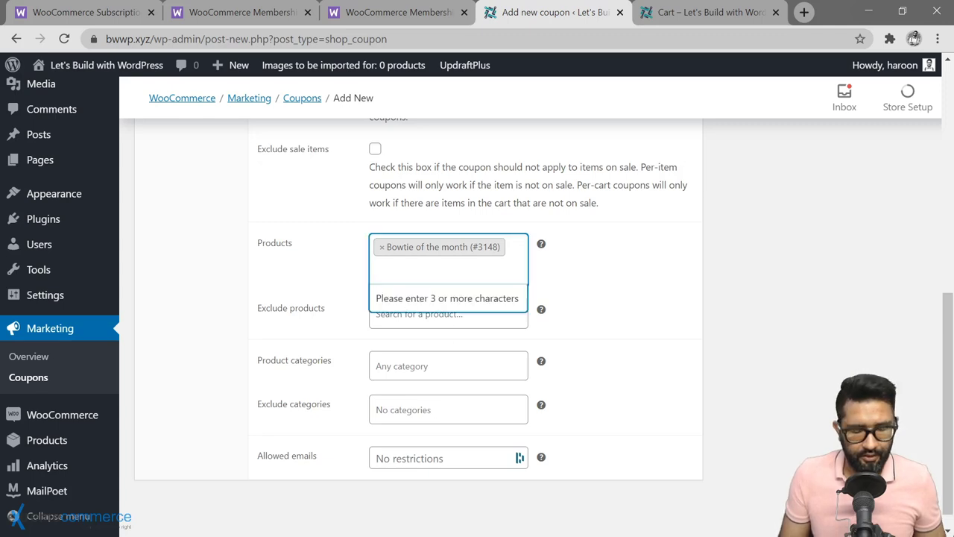
pyautogui.write('bowtie')
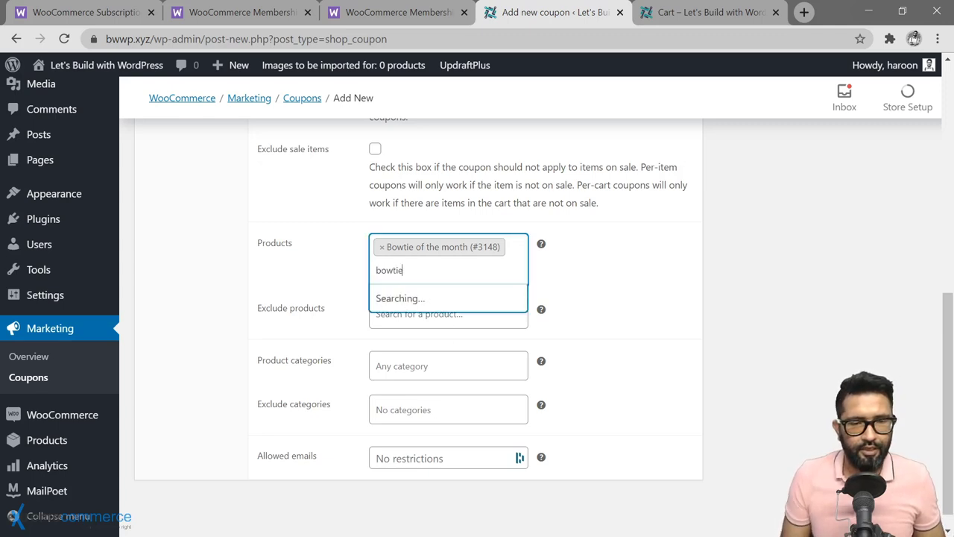
pyautogui.scroll(10, 450, 329)
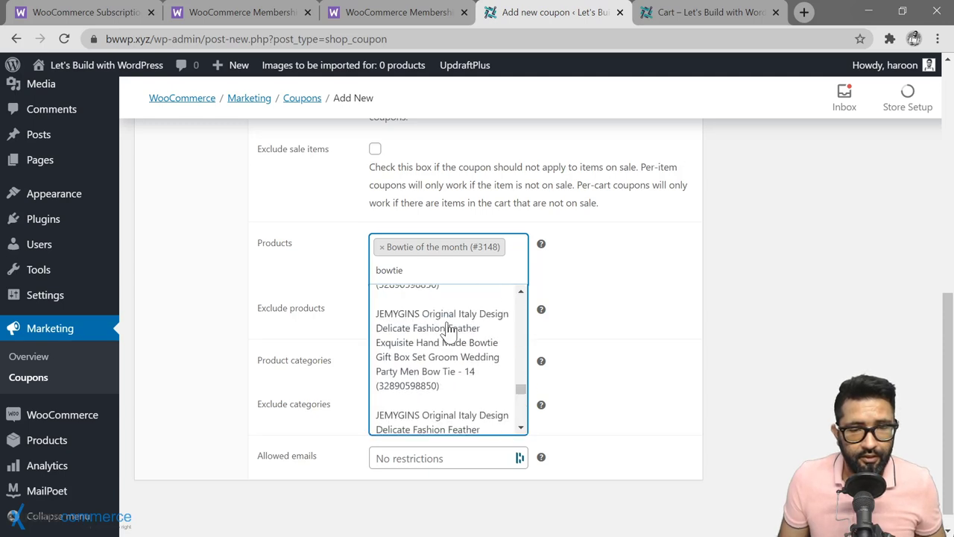
pyautogui.click(462, 317)
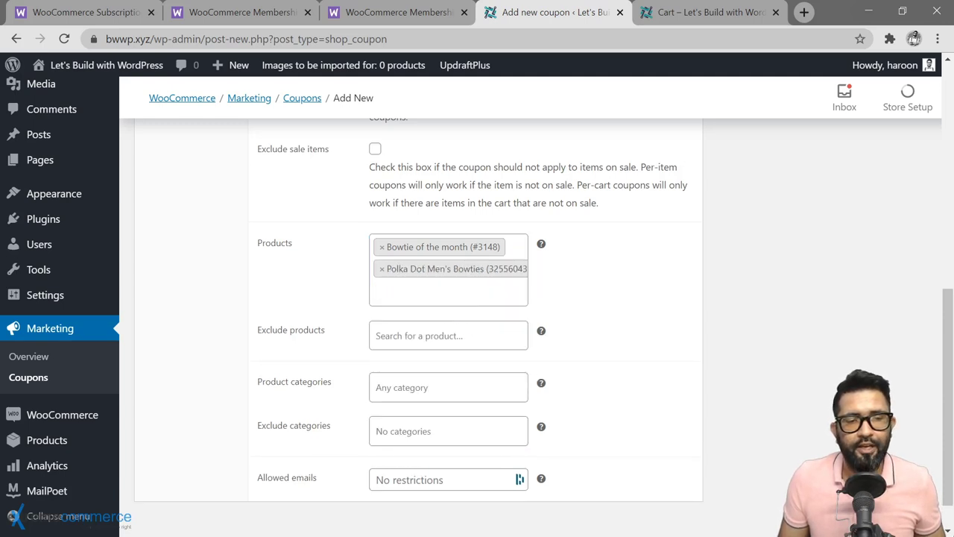
pyautogui.click(381, 268)
pyautogui.click(381, 247)
pyautogui.click(336, 255)
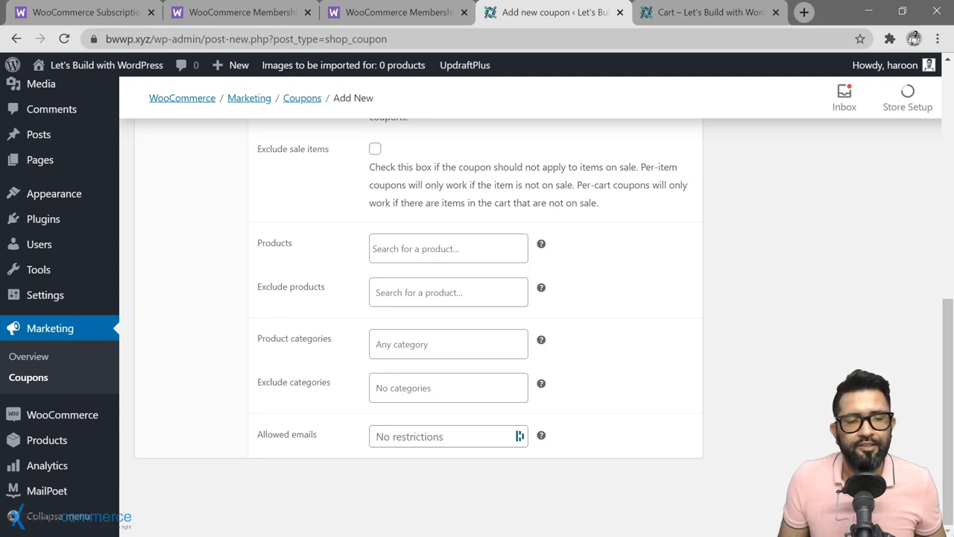
pyautogui.click(376, 292)
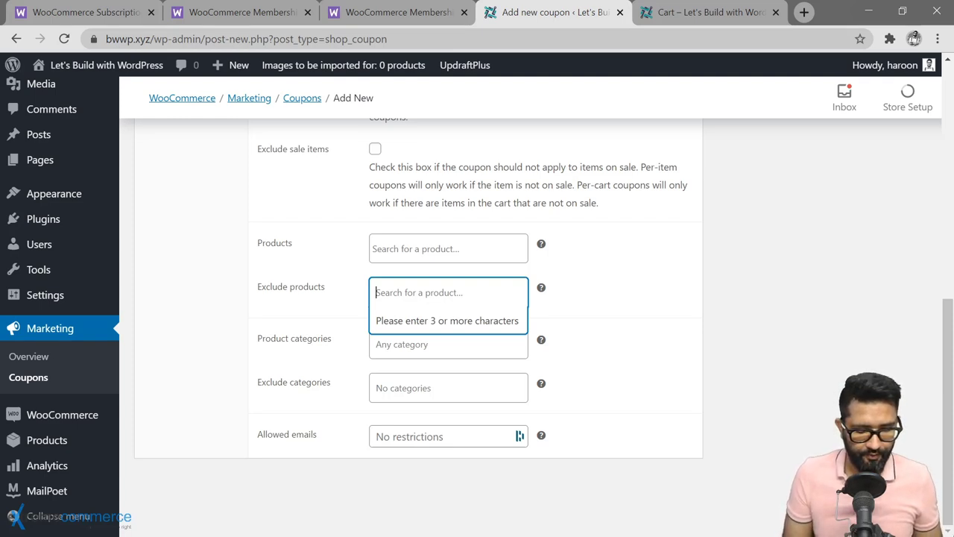
pyautogui.click(561, 331)
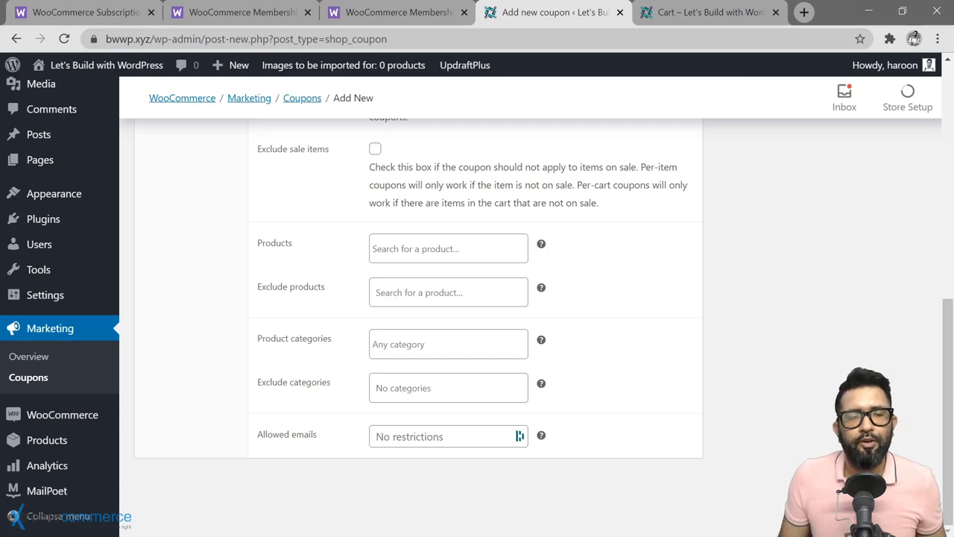
pyautogui.click(447, 344)
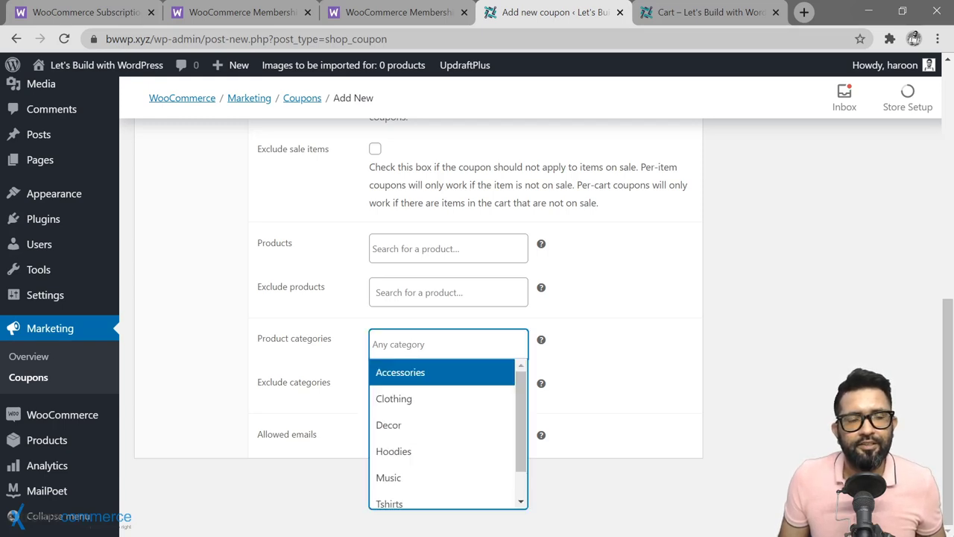
pyautogui.click(432, 381)
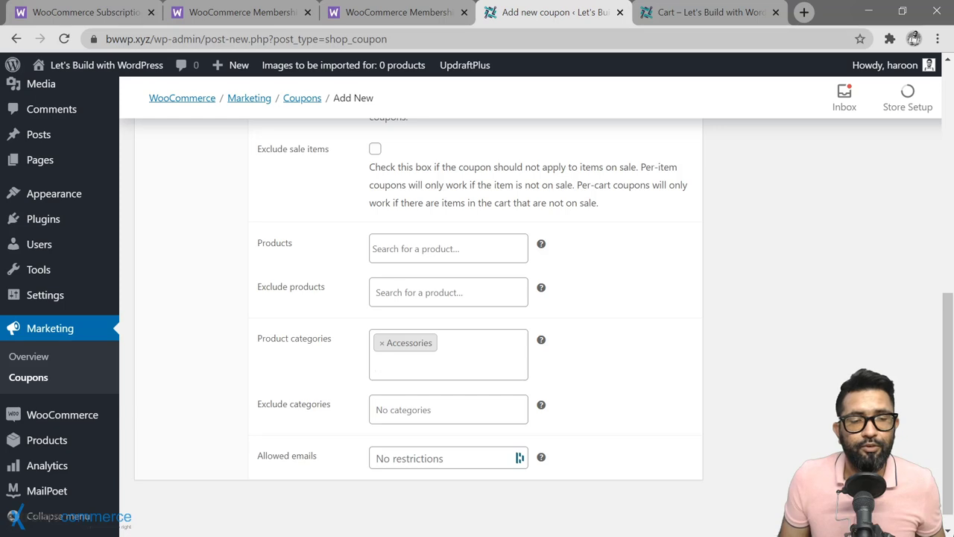
pyautogui.click(381, 342)
pyautogui.click(310, 358)
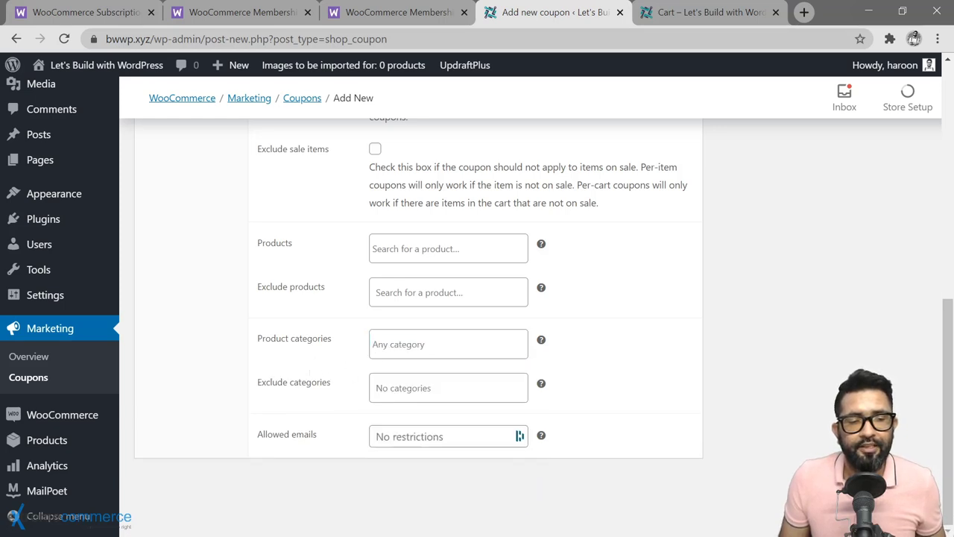
pyautogui.click(417, 388)
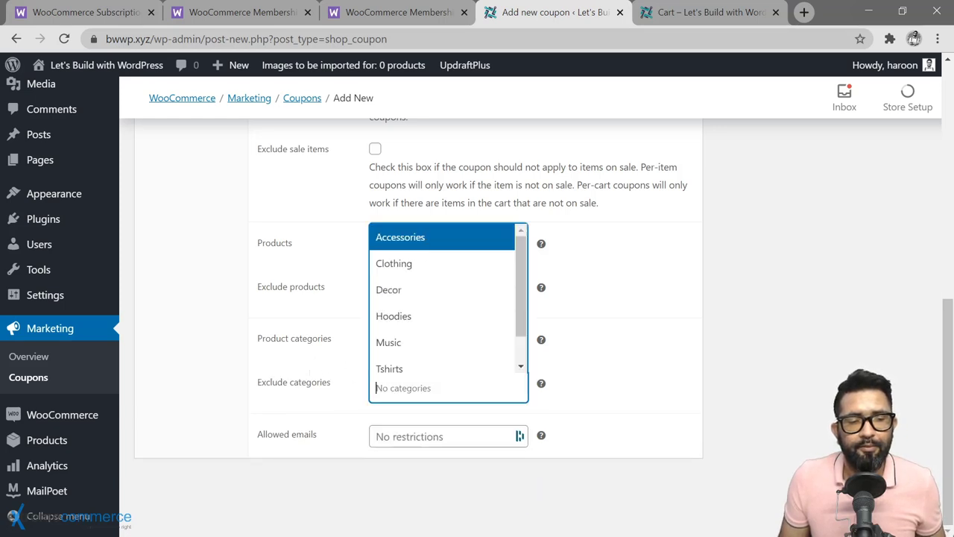
pyautogui.click(421, 239)
pyautogui.click(447, 406)
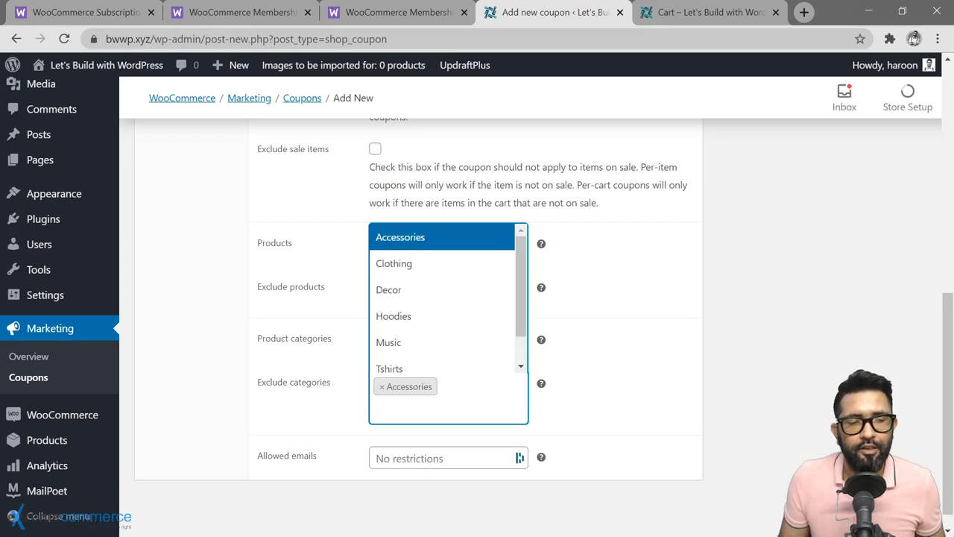
pyautogui.click(415, 340)
pyautogui.click(381, 388)
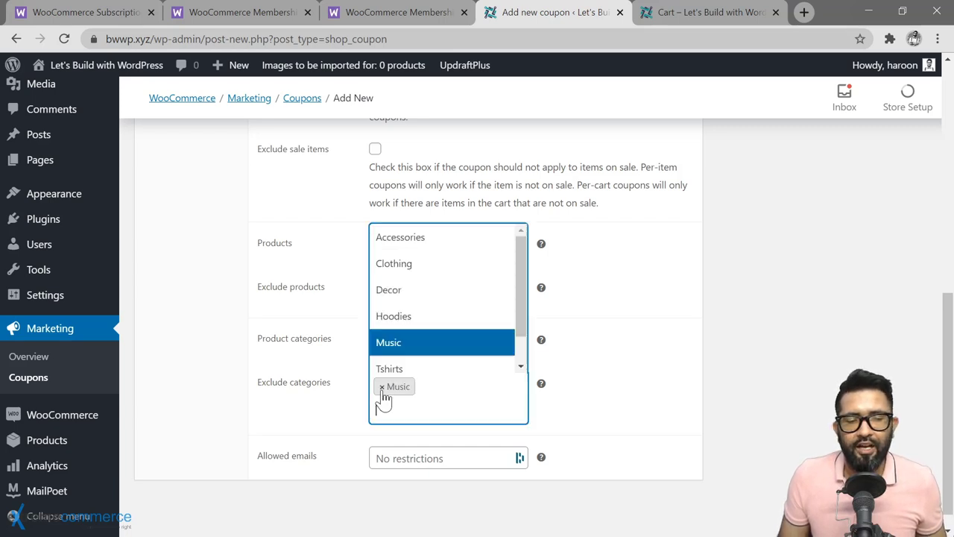
pyautogui.click(382, 388)
pyautogui.click(602, 350)
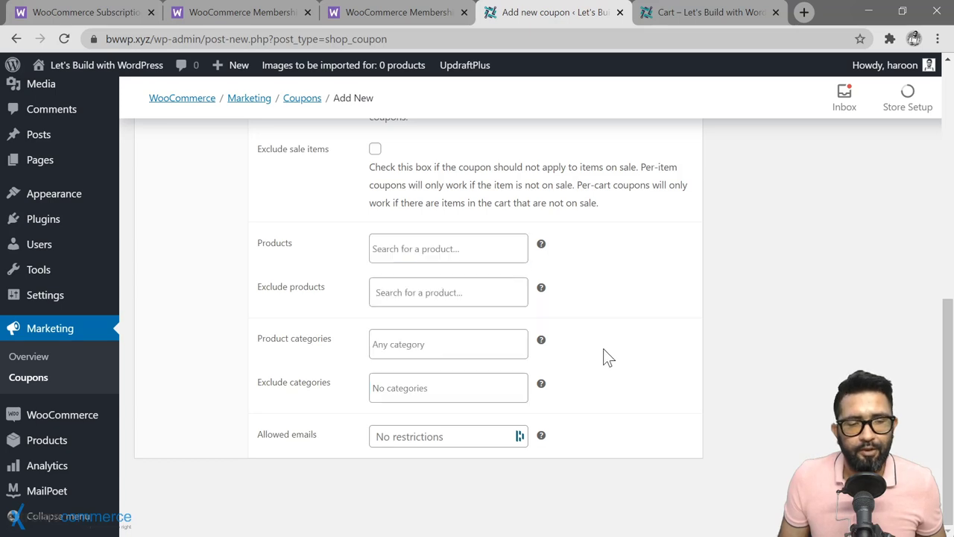
pyautogui.click(395, 437)
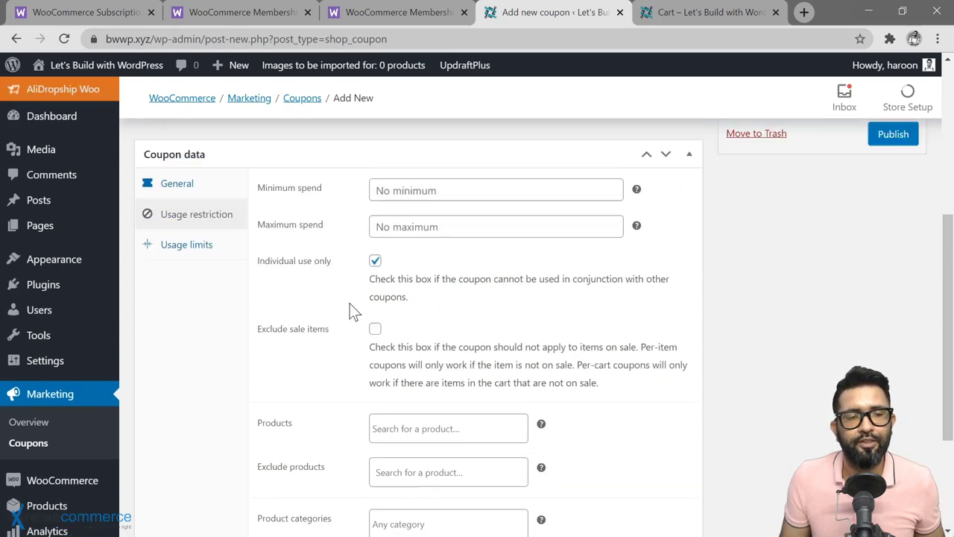
# Step: Enter two comma-separated customer e-mail addresses in the coupon's Allowed emails field
pyautogui.scroll(3, 351, 309)
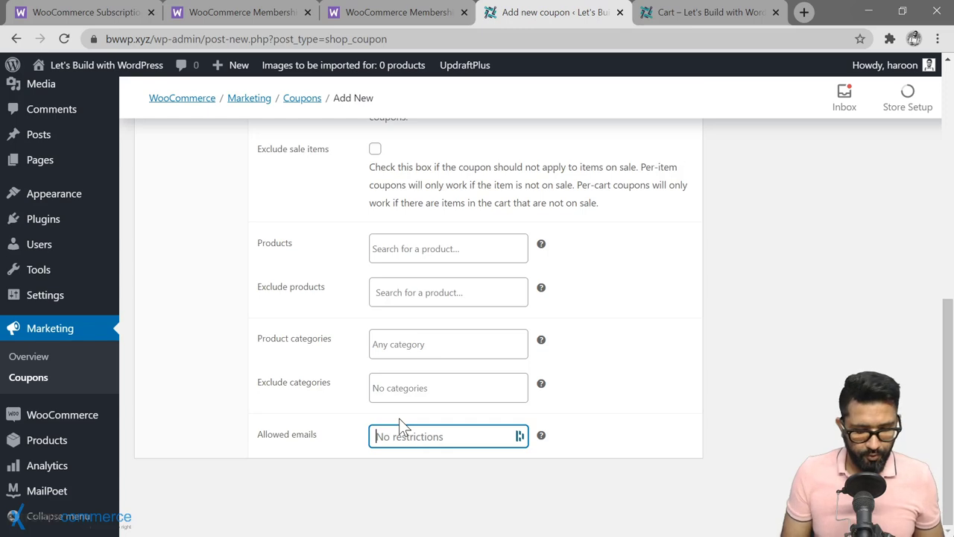
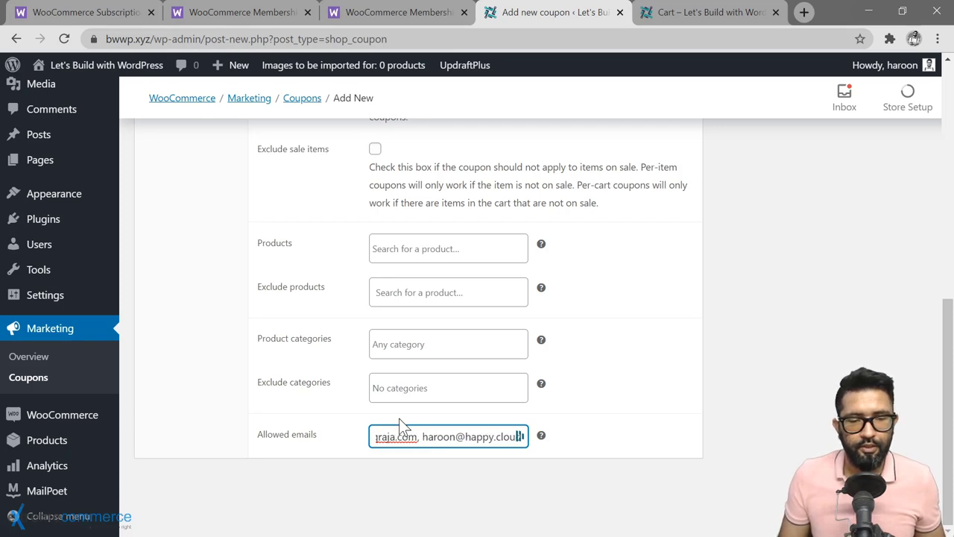
pyautogui.click(373, 468)
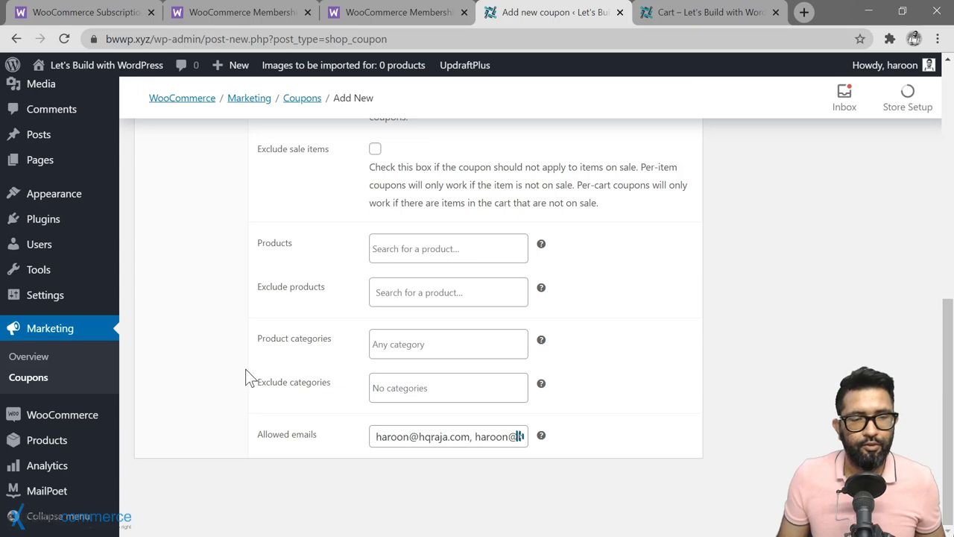
pyautogui.scroll(4, 245, 369)
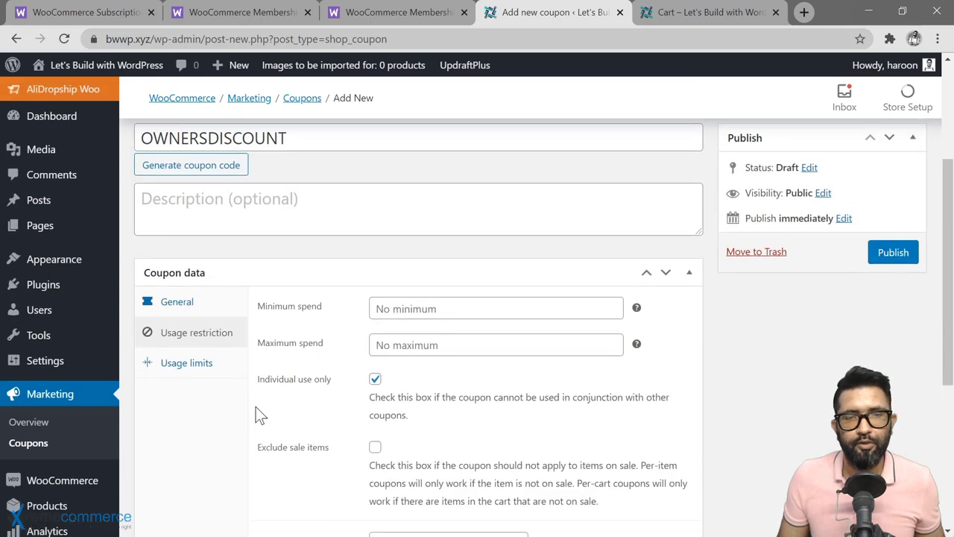
# Step: In Usage limits, try a per-coupon limit of 5 and an items limit of 2
pyautogui.click(183, 365)
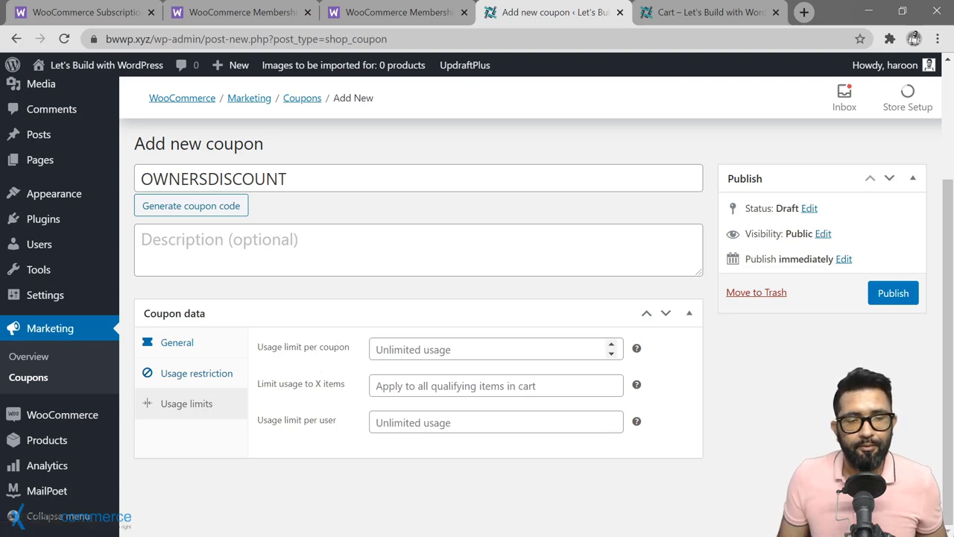
pyautogui.click(388, 349)
pyautogui.write('54')
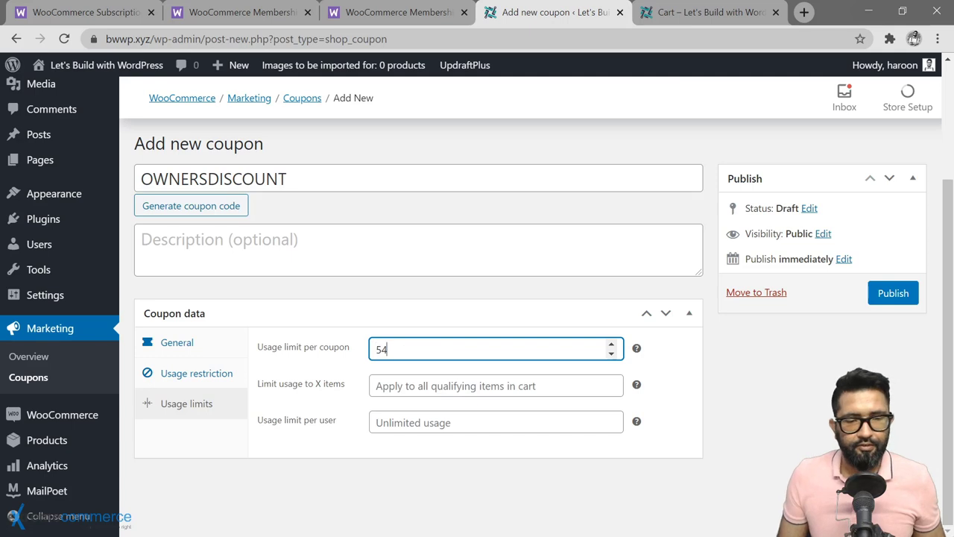
pyautogui.press('BackSpace')
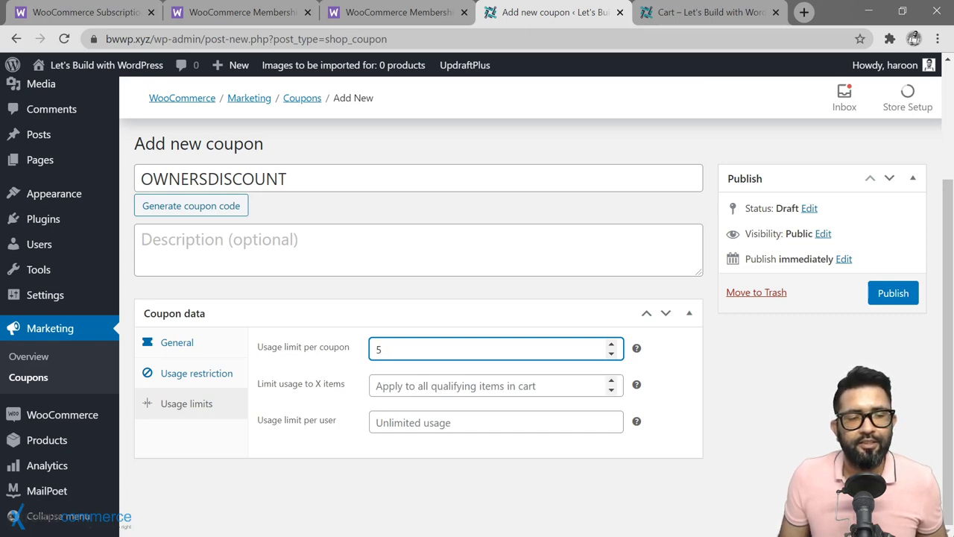
pyautogui.click(376, 386)
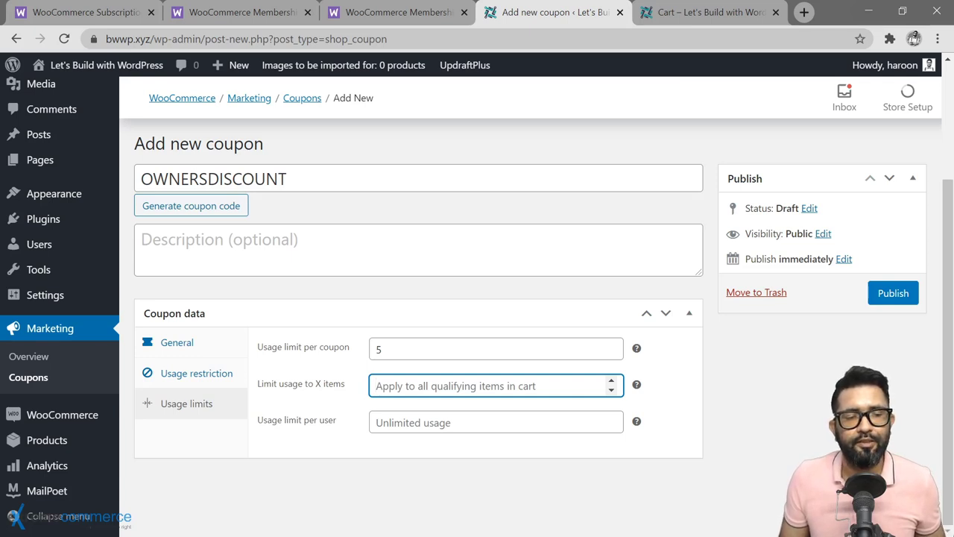
pyautogui.write('2')
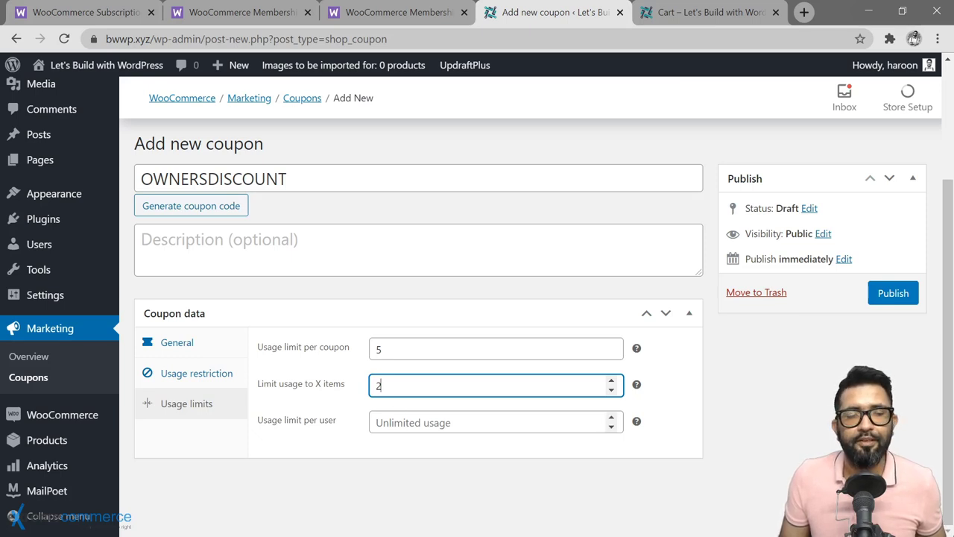
pyautogui.click(447, 422)
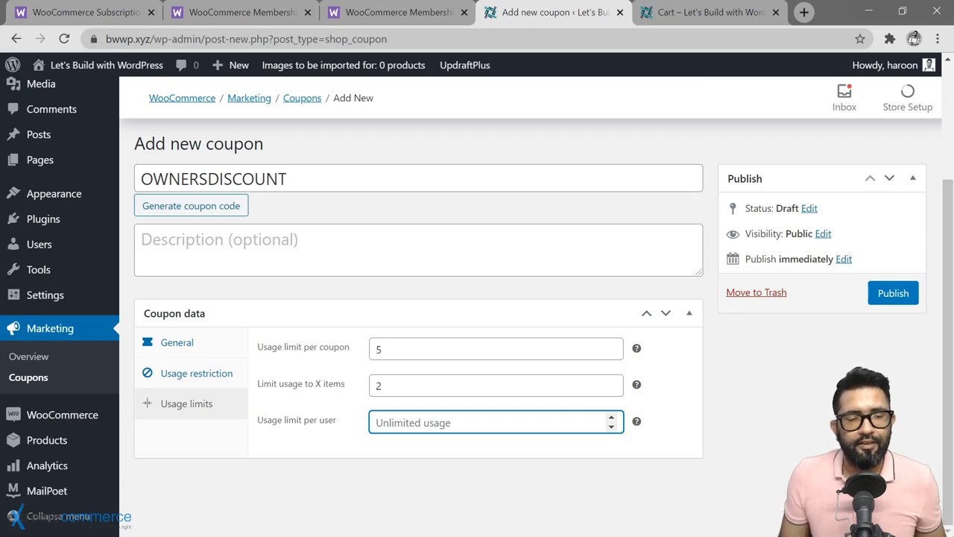
pyautogui.click(435, 438)
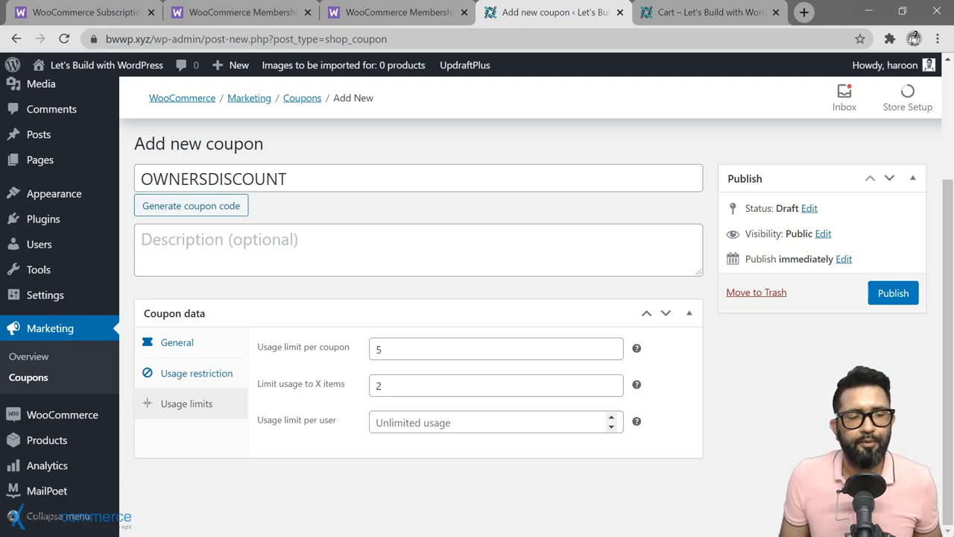
# Step: Clear all usage limits back to unlimited and publish the OWNERSDISCOUNT coupon
pyautogui.click(417, 422)
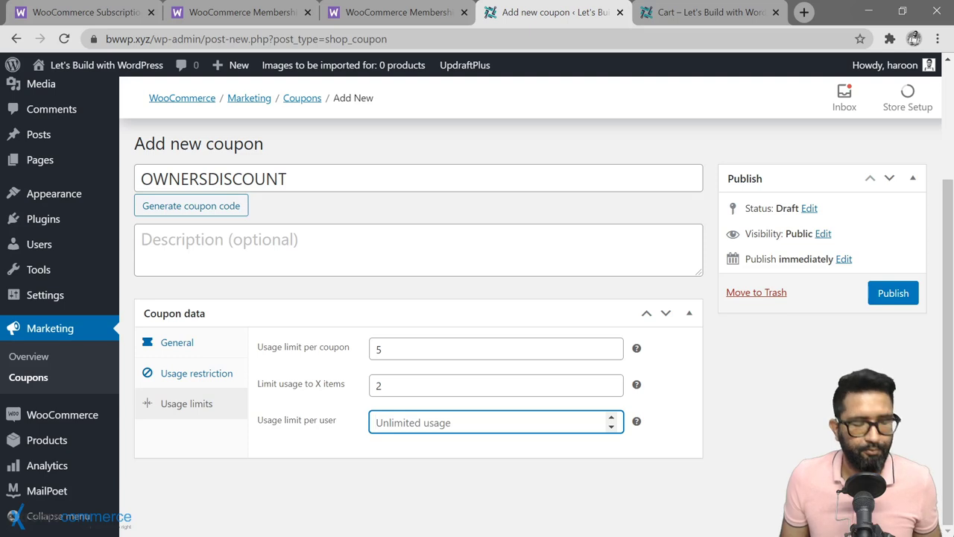
pyautogui.write('1')
pyautogui.press('BackSpace')
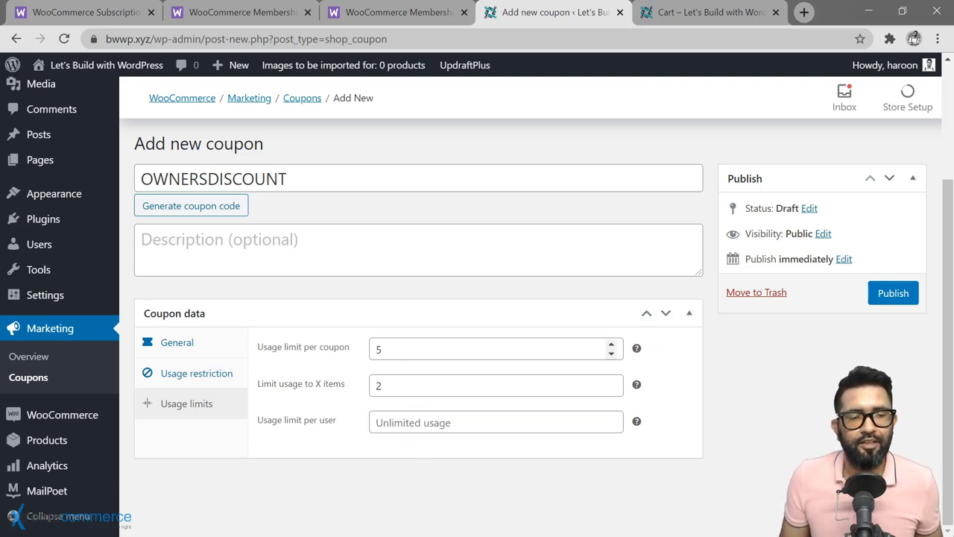
pyautogui.click(378, 349)
pyautogui.moveTo(379, 349); pyautogui.dragTo(361, 354)
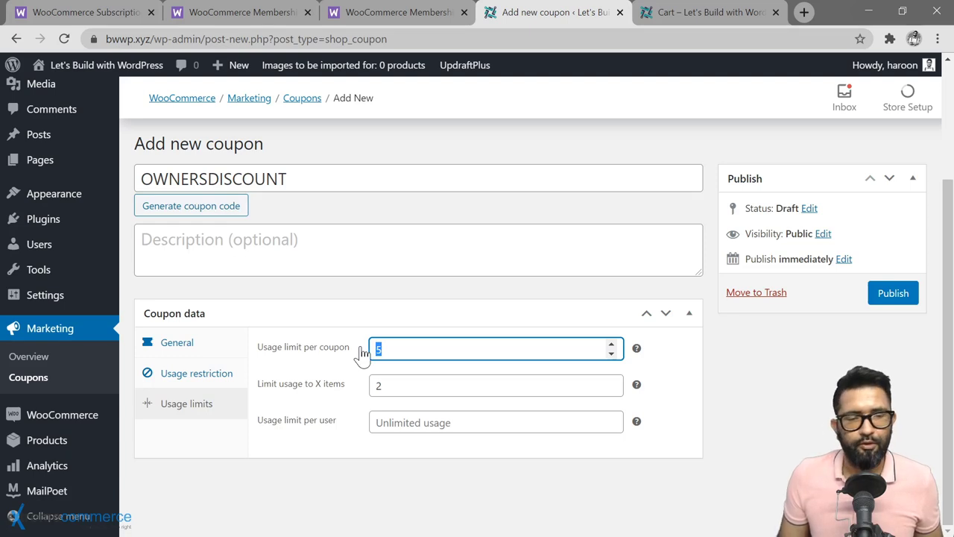
pyautogui.press('BackSpace')
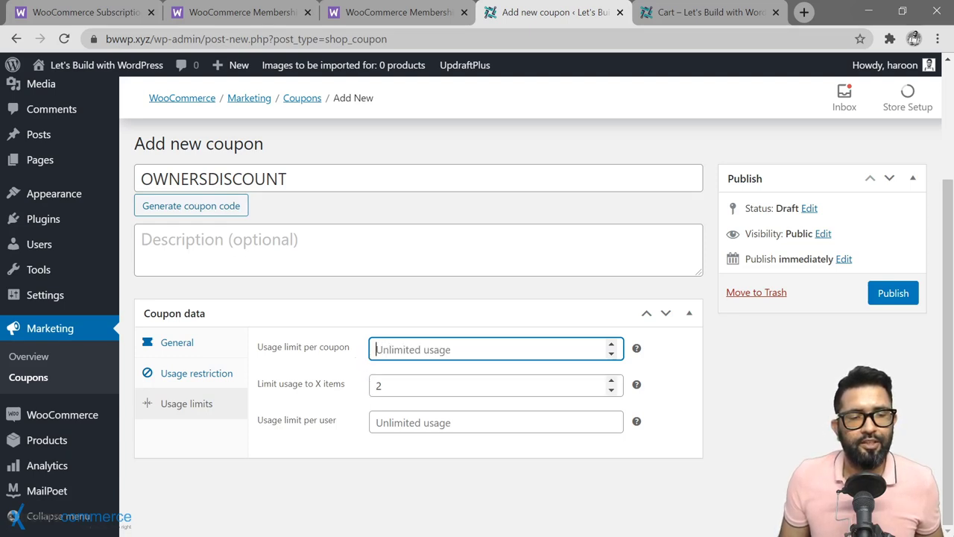
pyautogui.doubleClick(377, 385)
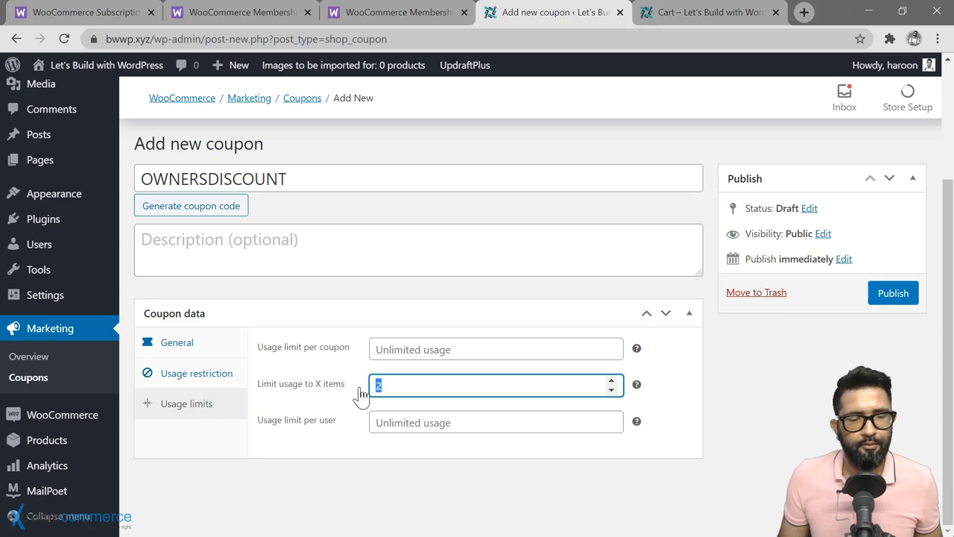
pyautogui.press('BackSpace')
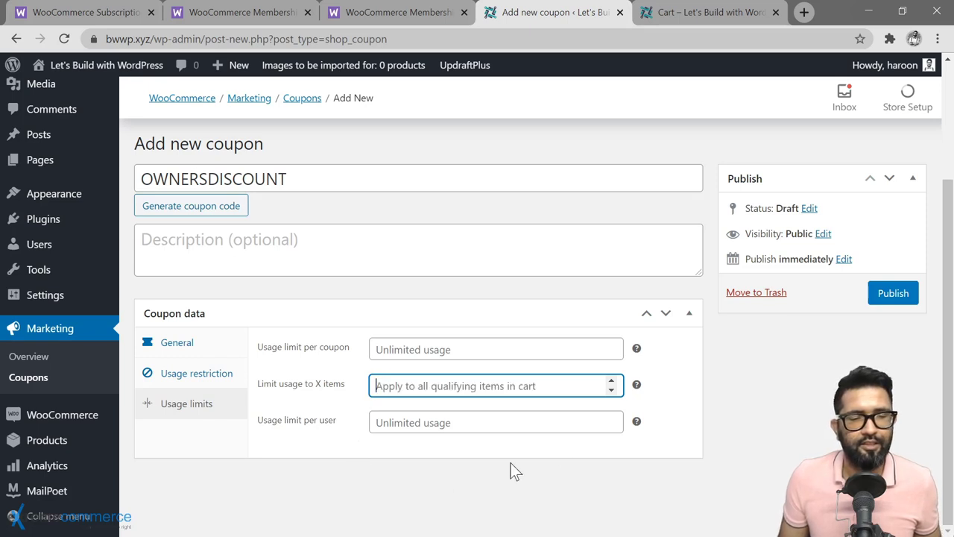
pyautogui.click(893, 295)
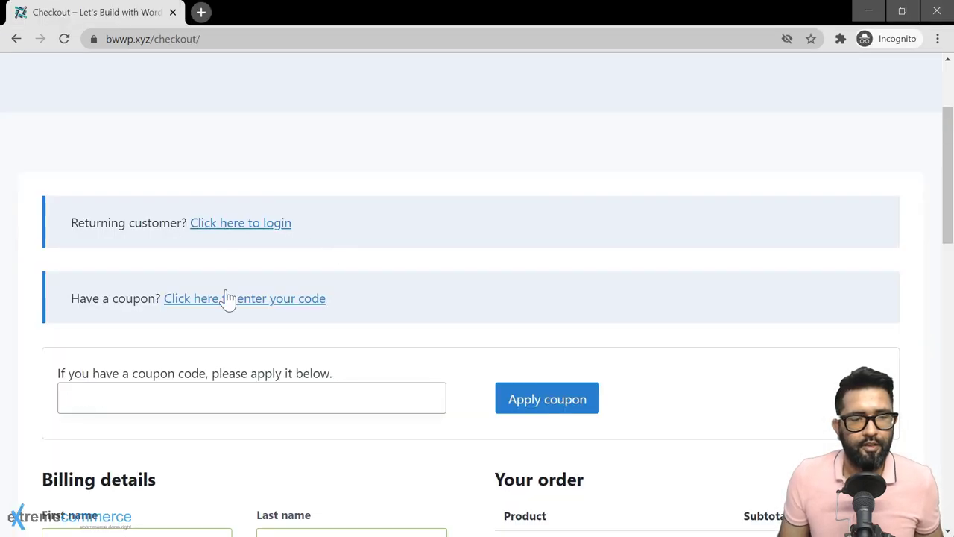
# Step: Apply coupon code OWNERSDISCOUNT at checkout and confirm the order total is $0.00
pyautogui.write('OPA')
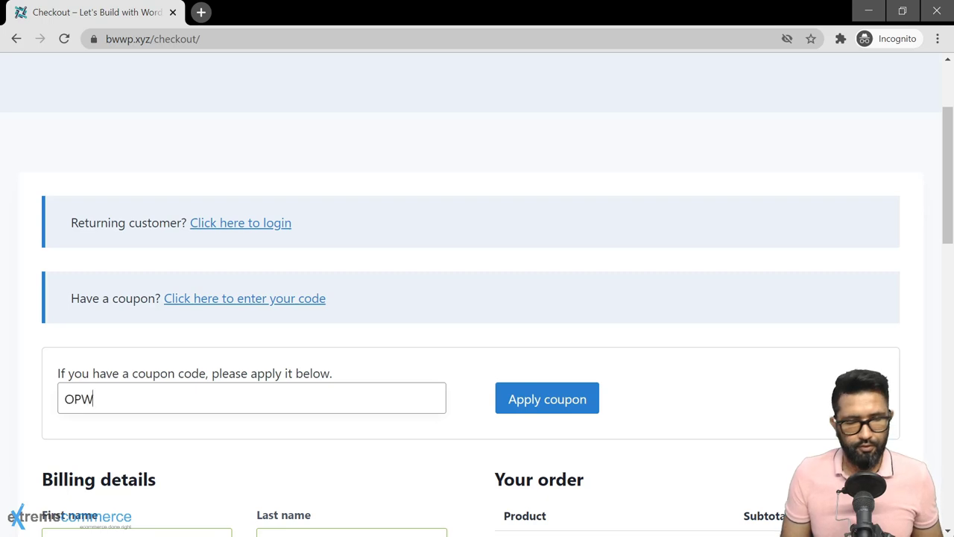
pyautogui.press('BackSpace')
pyautogui.press('BackSpace')
pyautogui.write('WNERSDI')
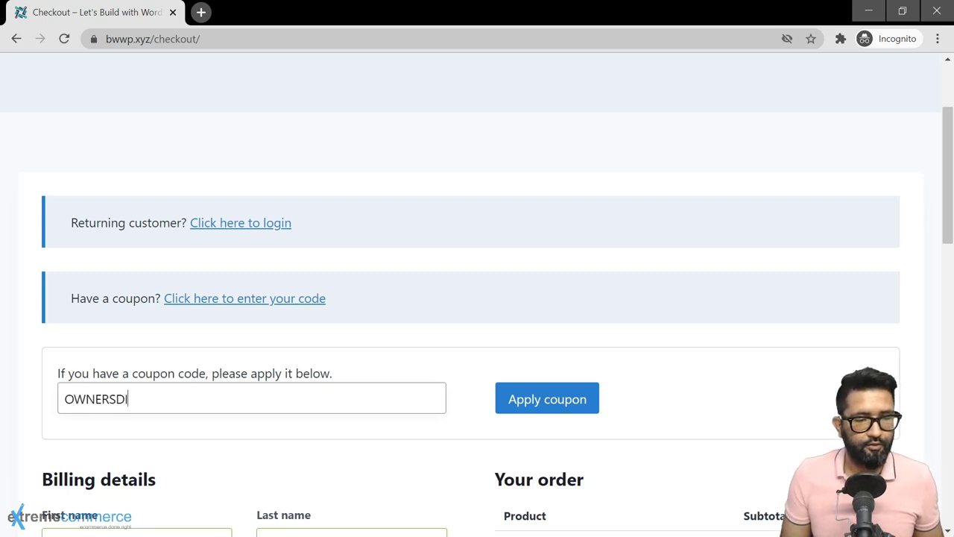
pyautogui.write('SCOUNT')
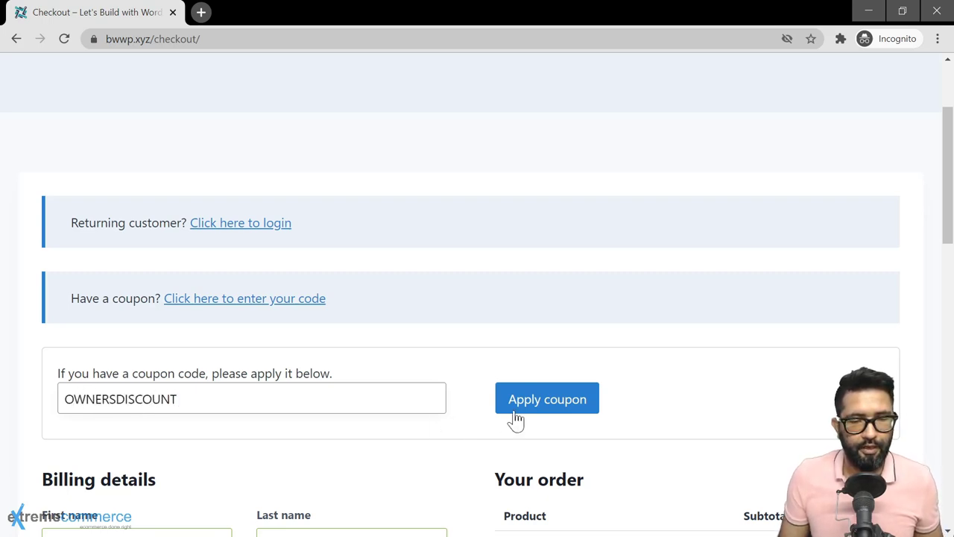
pyautogui.click(546, 401)
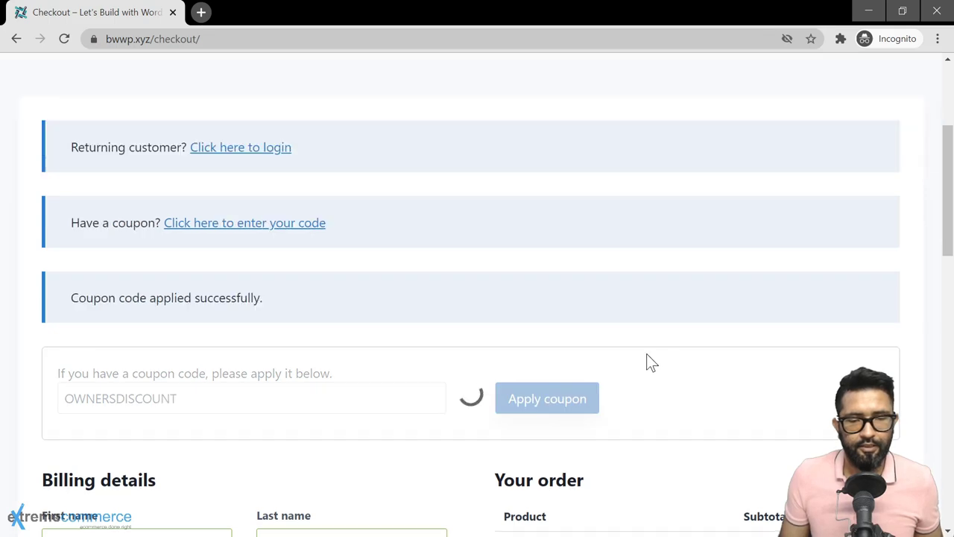
pyautogui.scroll(-5, 646, 354)
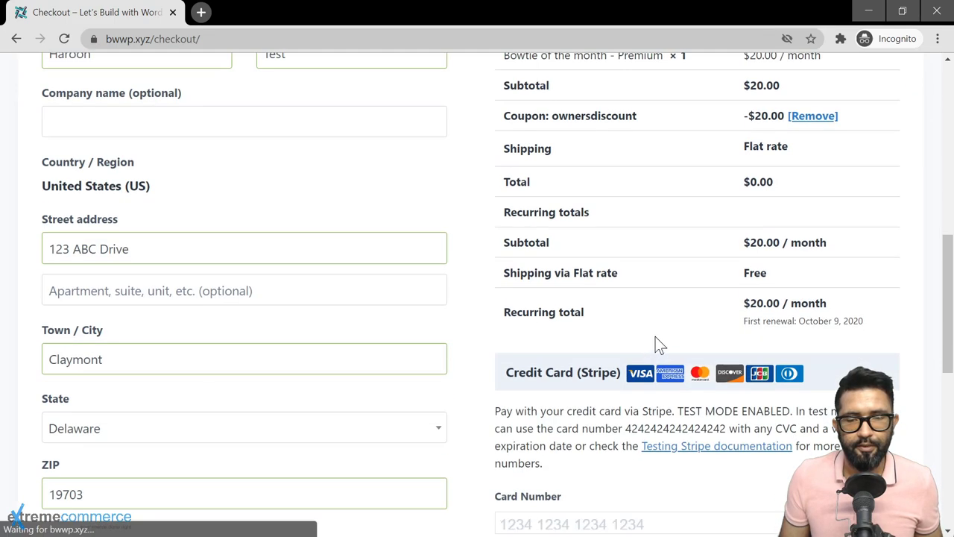
pyautogui.scroll(-5, 658, 332)
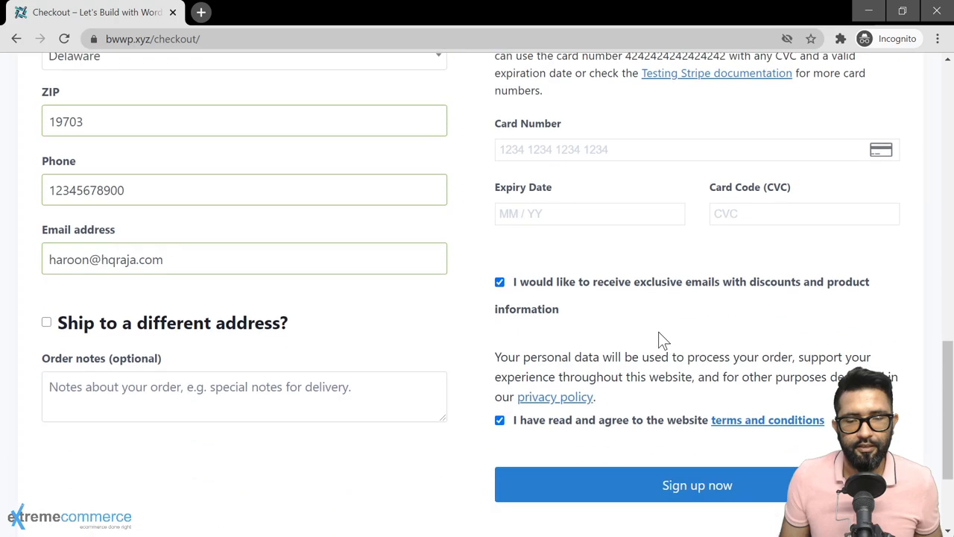
pyautogui.scroll(7, 658, 331)
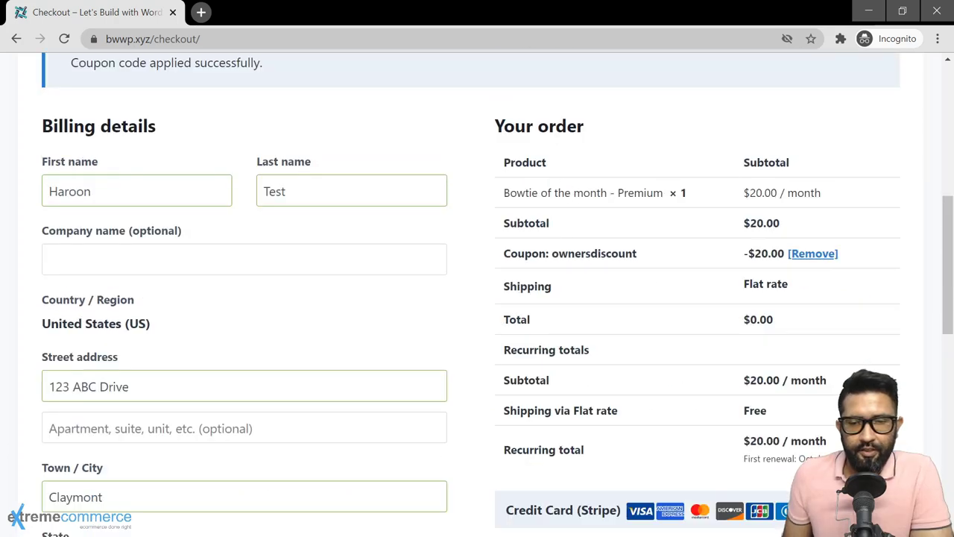
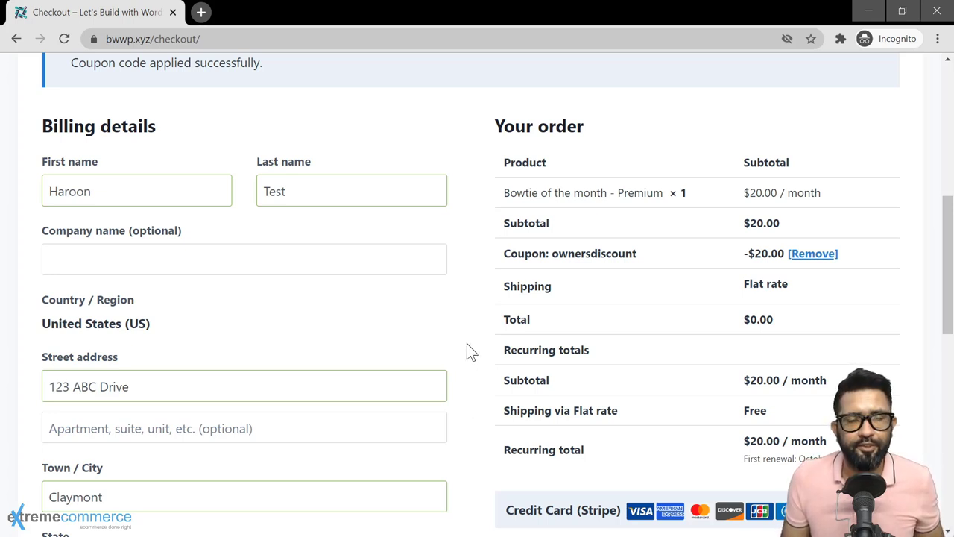
# Step: In the admin, start a new coupon with the code FREEFORLIFE
pyautogui.hotkey('alt', 'Tab')
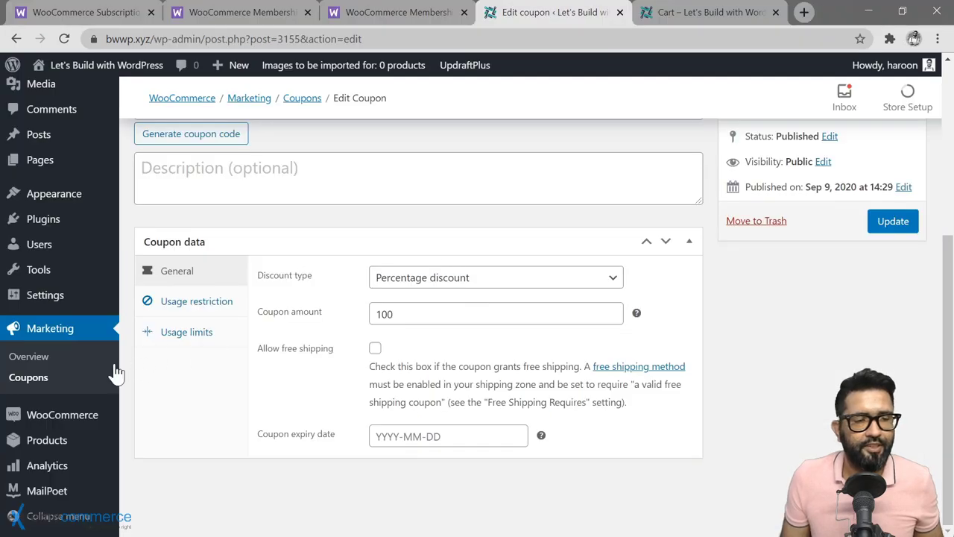
pyautogui.click(30, 376)
pyautogui.scroll(4, 449, 295)
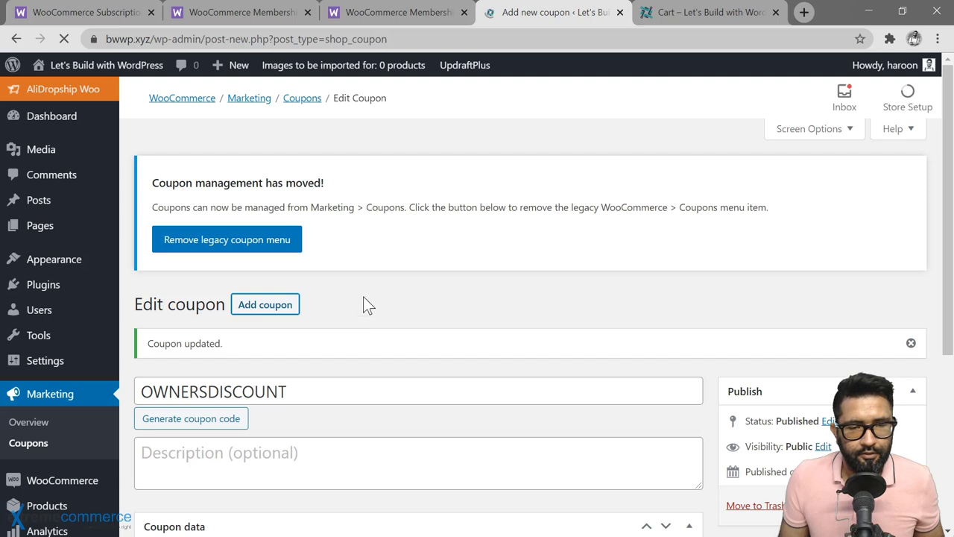
pyautogui.write('F')
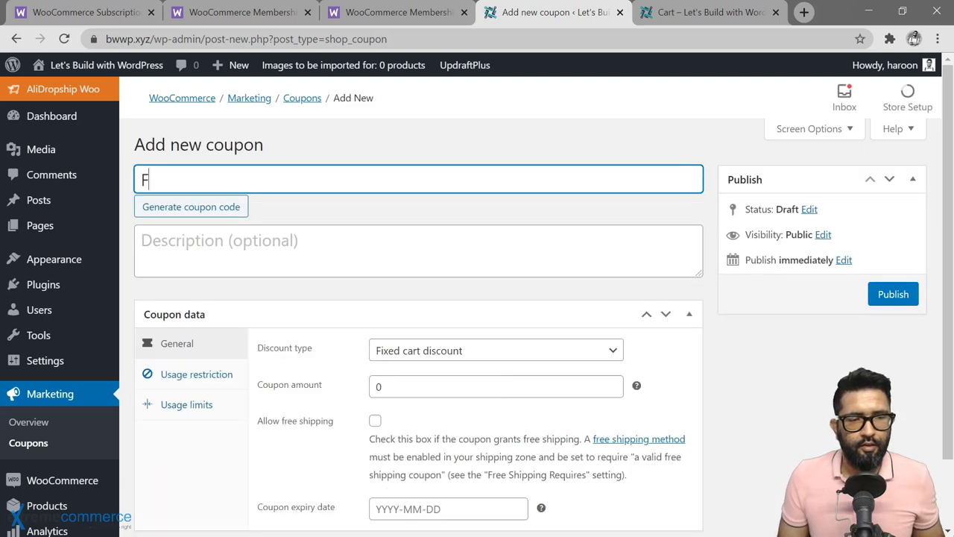
pyautogui.write('REEFORLIF')
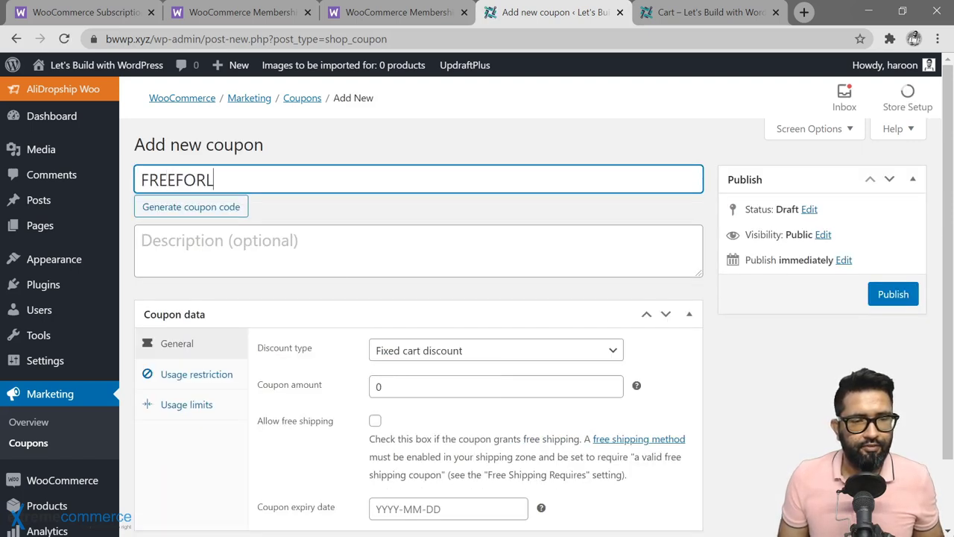
# Step: Set the coupon to Recurring Product % Discount with an amount of 100
pyautogui.scroll(-1, 457, 283)
pyautogui.click(458, 278)
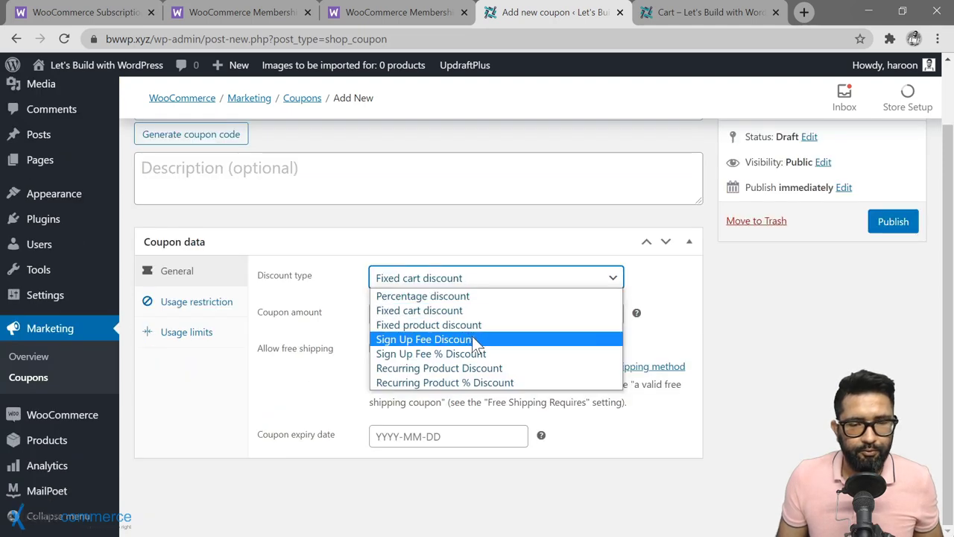
pyautogui.click(498, 383)
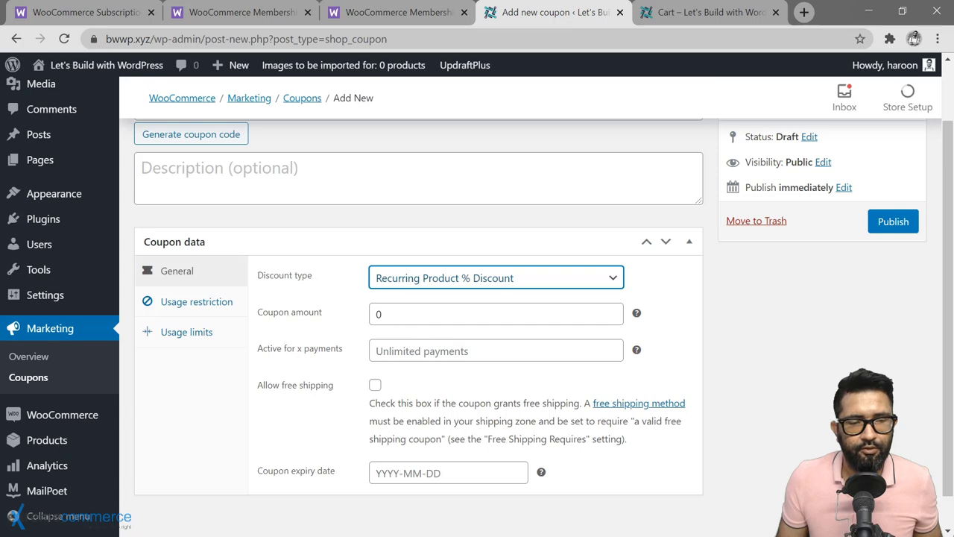
pyautogui.press('Tab')
pyautogui.write('100')
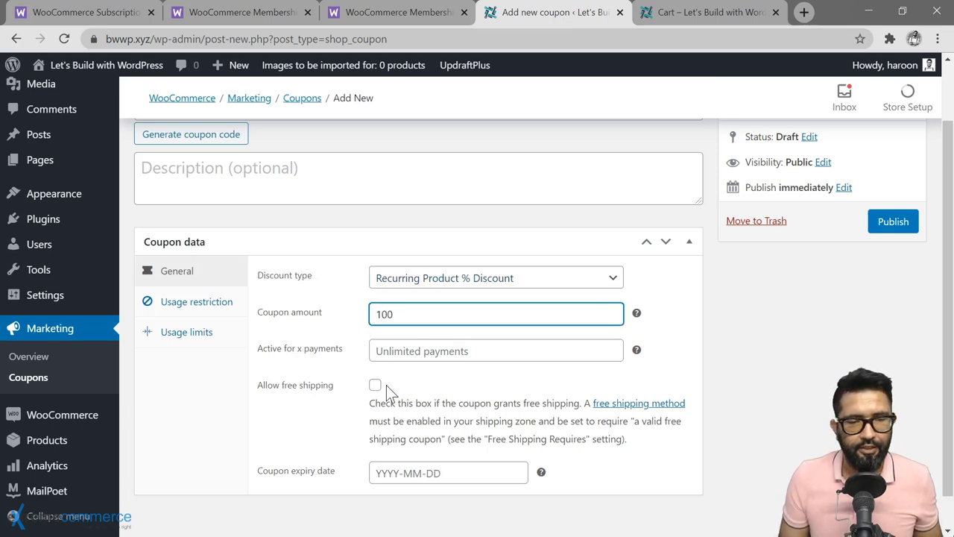
pyautogui.press('Left')
pyautogui.press('Left')
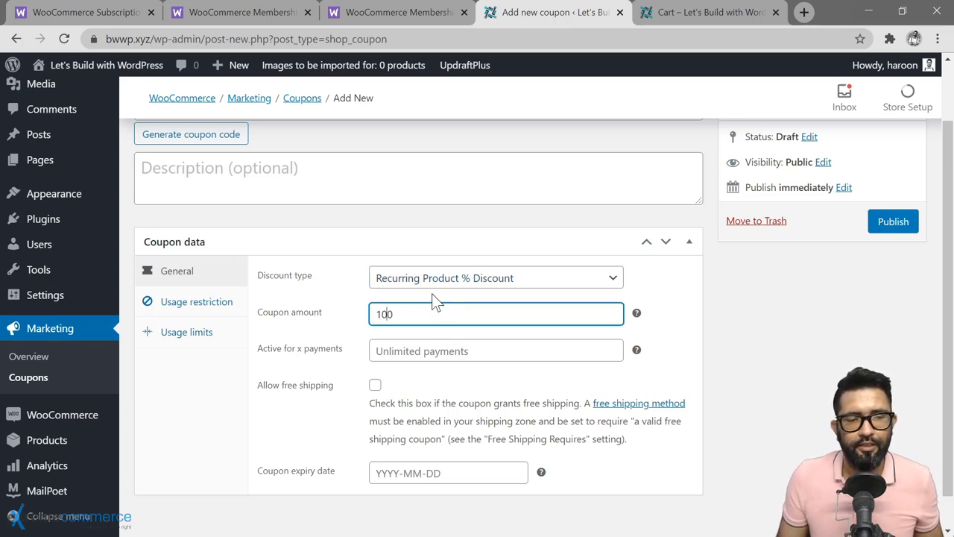
pyautogui.click(433, 294)
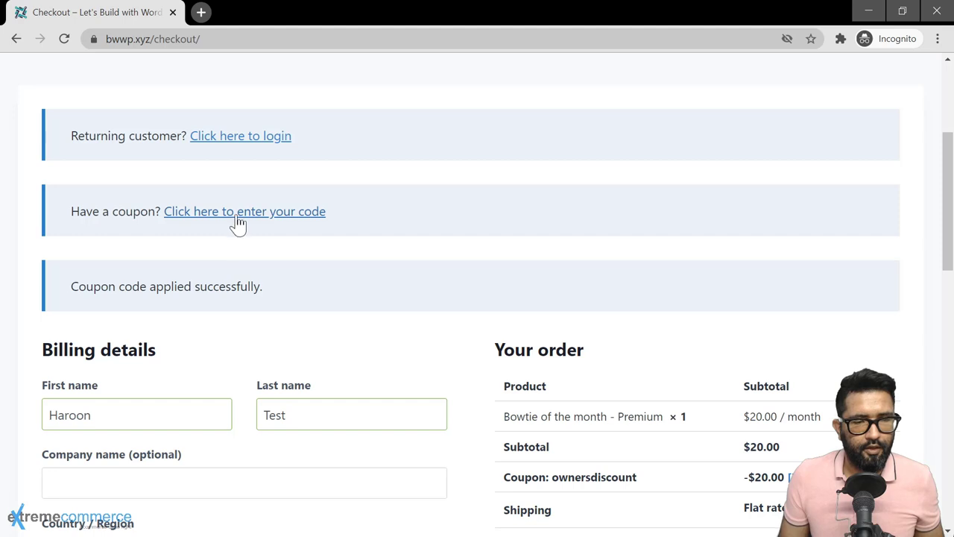
# Step: Apply coupon FREEFORLIFE at checkout, see it rejected because of ownersdiscount, then return to admin
pyautogui.click(238, 216)
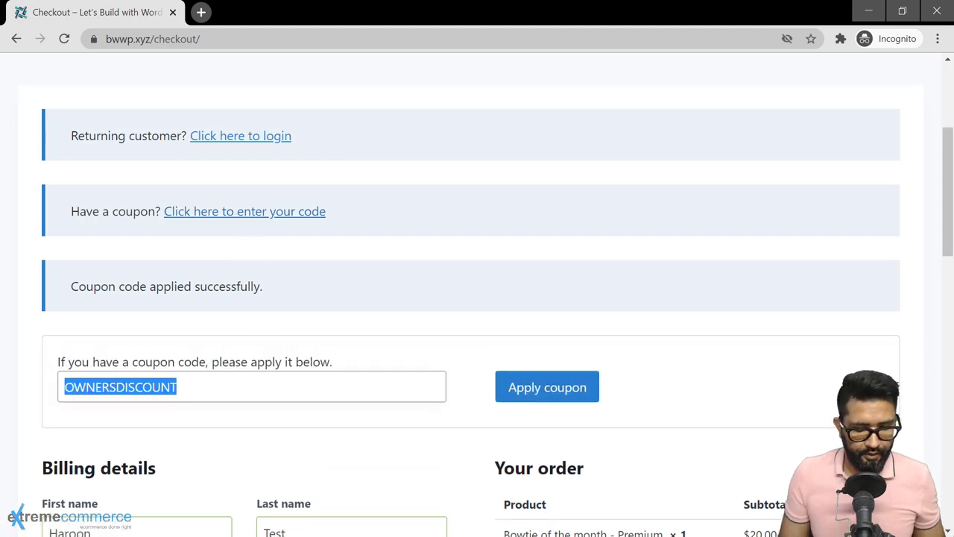
pyautogui.write('FREEFORL')
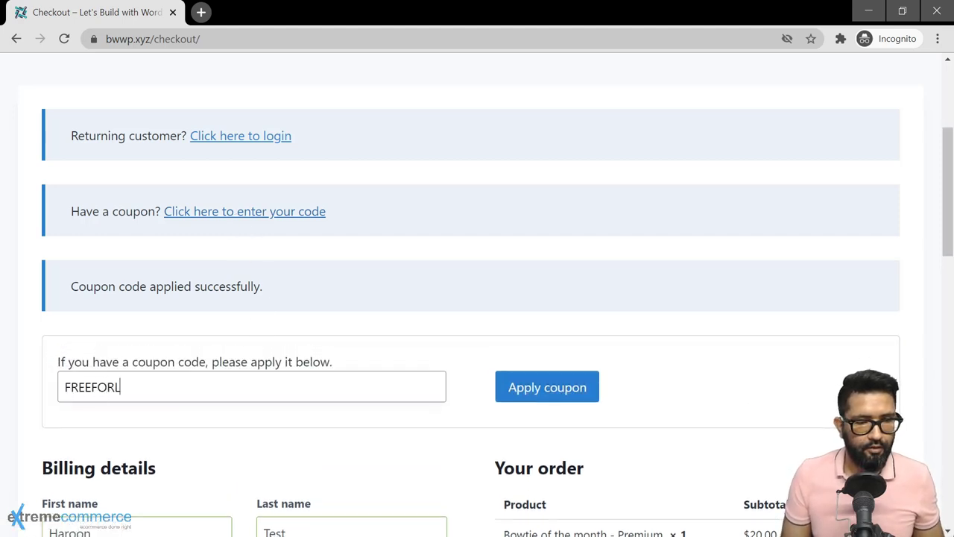
pyautogui.write('IFE')
pyautogui.click(558, 395)
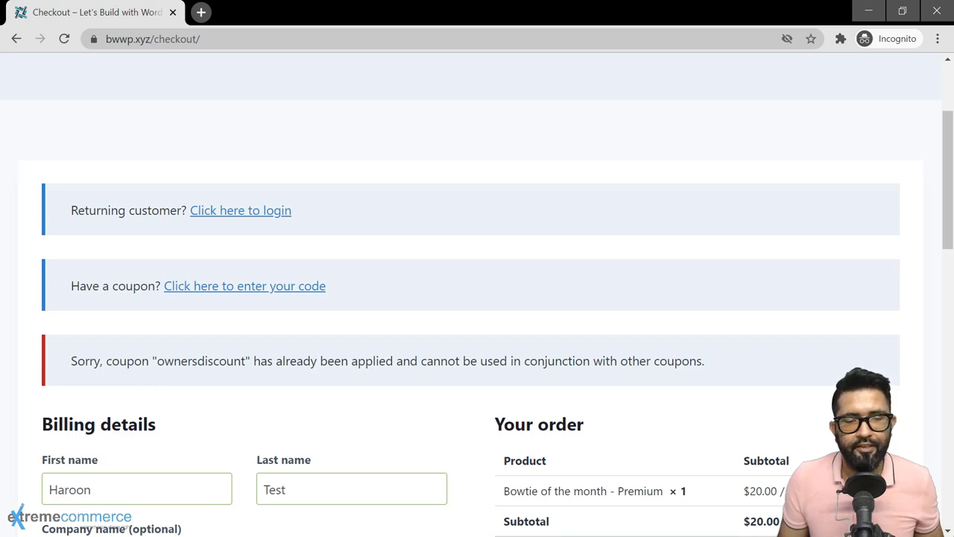
pyautogui.hotkey('alt', 'Tab')
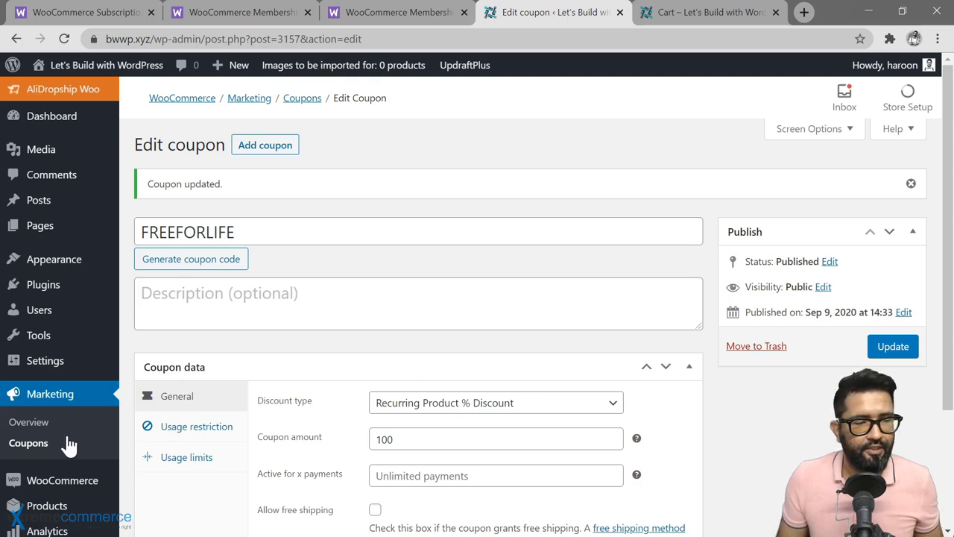
# Step: Turn off 'Individual use only' on the OWNERSDISCOUNT coupon and update it
pyautogui.click(30, 445)
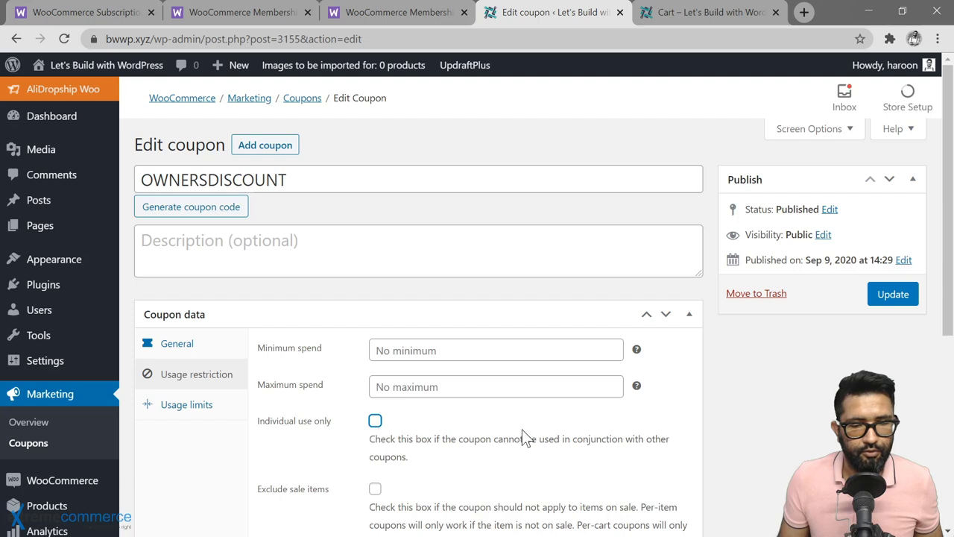
pyautogui.click(892, 298)
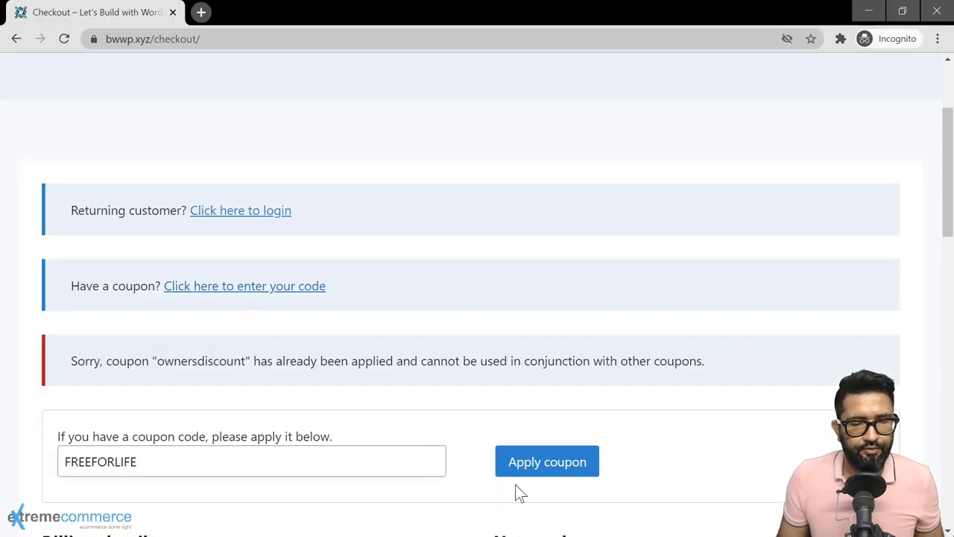
# Step: Apply FREEFORLIFE for a $0.00/month recurring total and sign up for the subscription
pyautogui.click(535, 477)
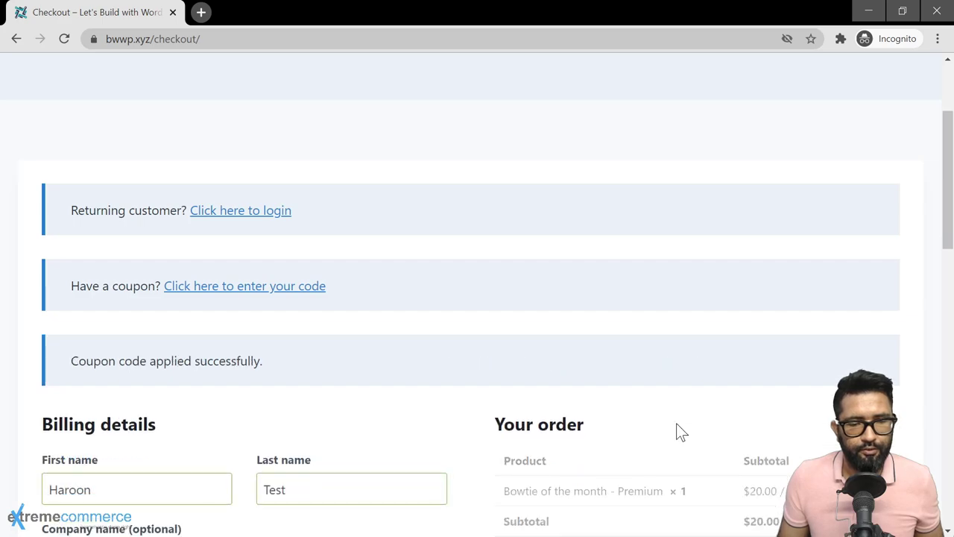
pyautogui.scroll(-6, 678, 431)
pyautogui.scroll(1, 678, 430)
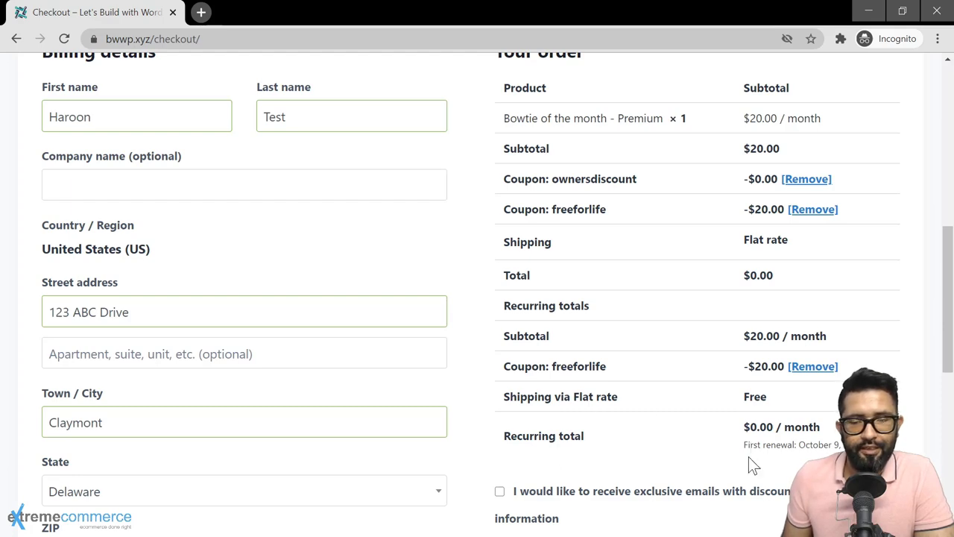
pyautogui.scroll(-3, 692, 457)
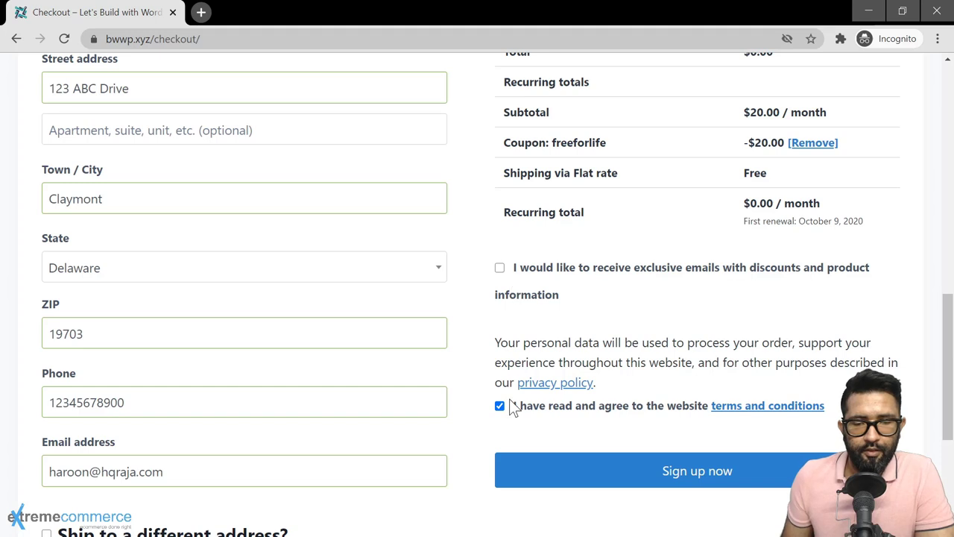
pyautogui.click(717, 476)
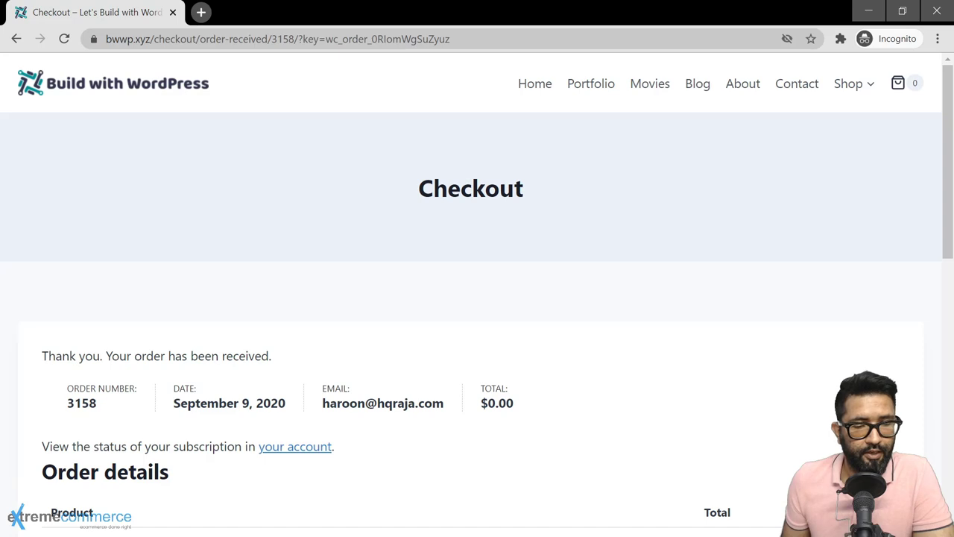
# Step: From My account, view the active Premium bowtie subscription totalling $0.00, next payment October 9, 2020
pyautogui.click(289, 450)
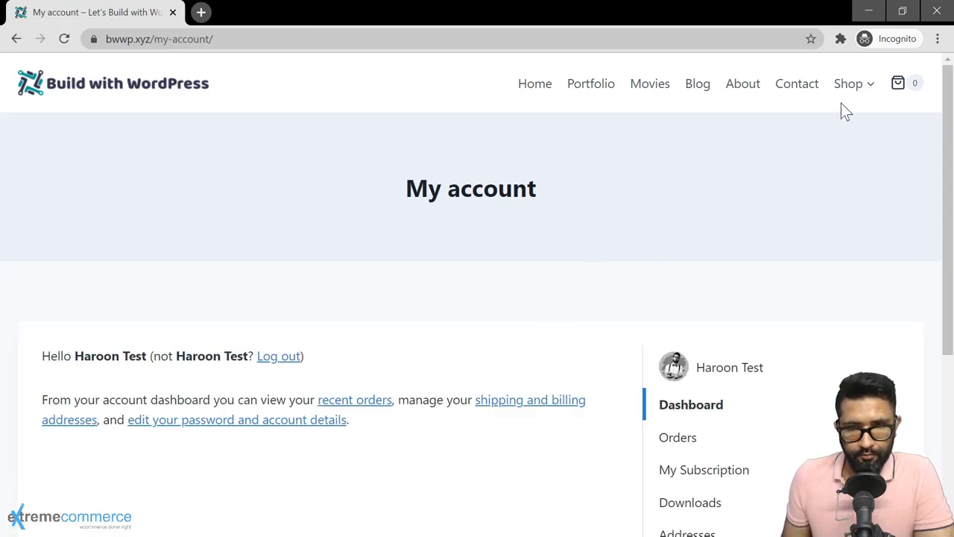
pyautogui.moveTo(867, 90)
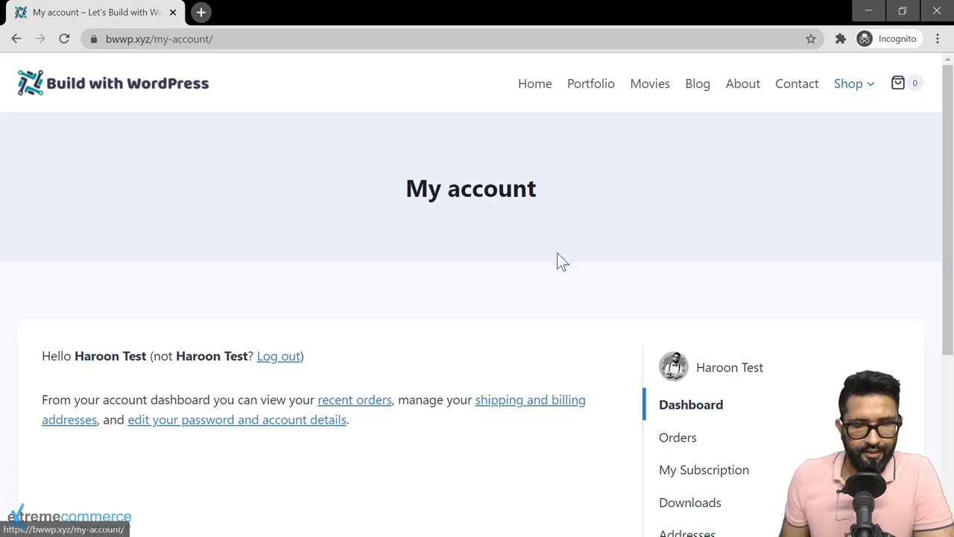
pyautogui.scroll(-3, 630, 311)
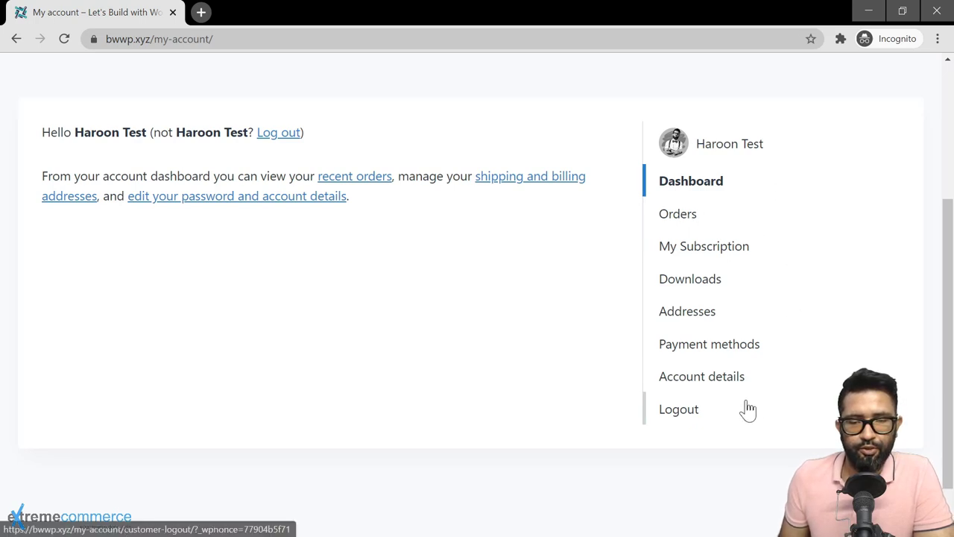
pyautogui.click(727, 218)
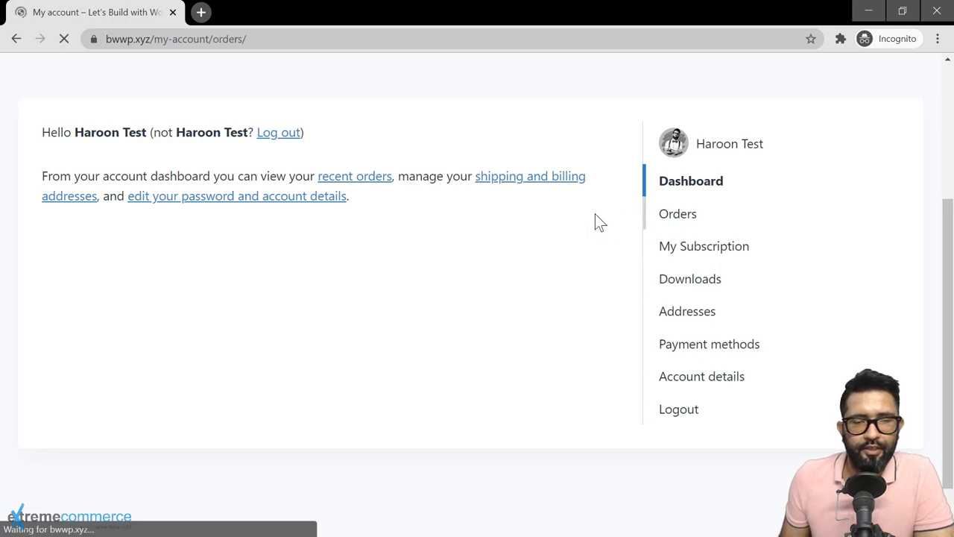
pyautogui.scroll(-3, 379, 319)
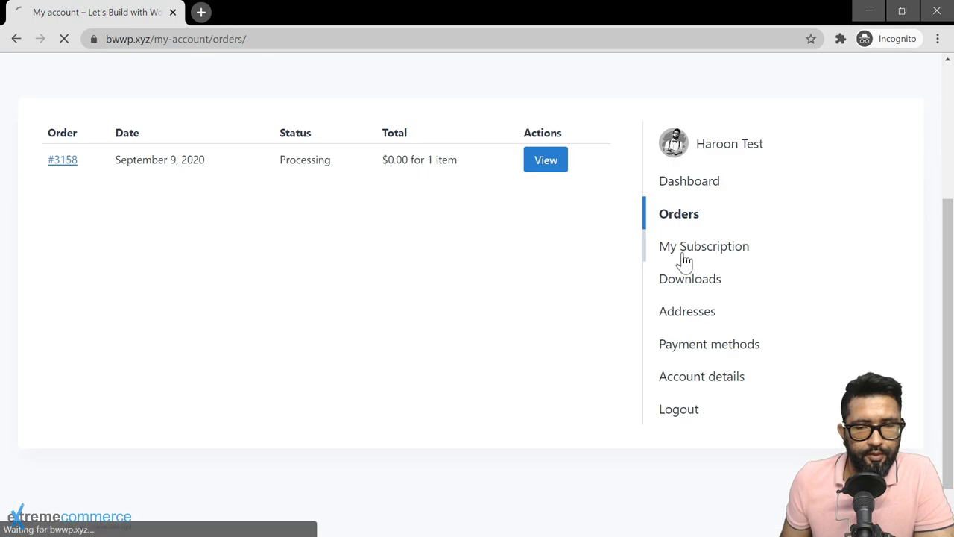
pyautogui.scroll(-4, 534, 332)
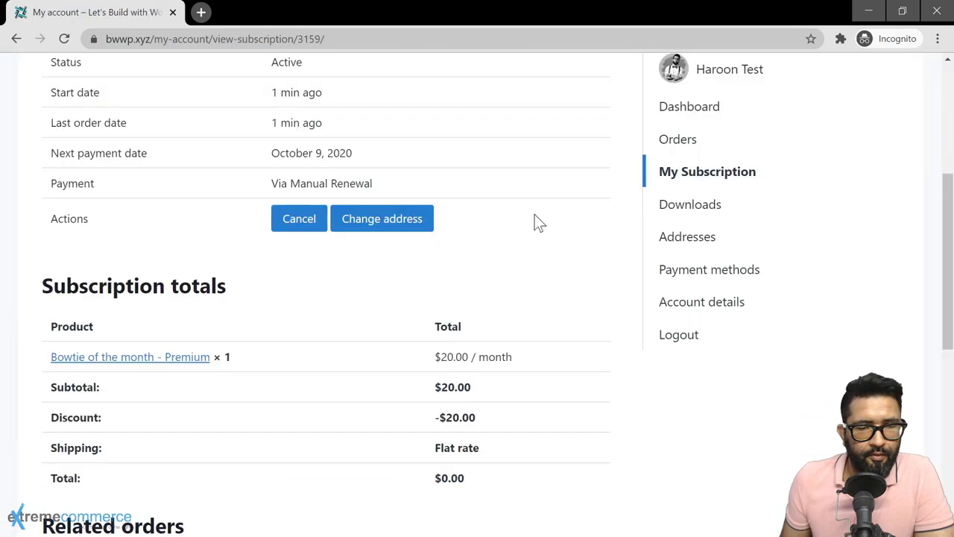
pyautogui.scroll(-4, 346, 315)
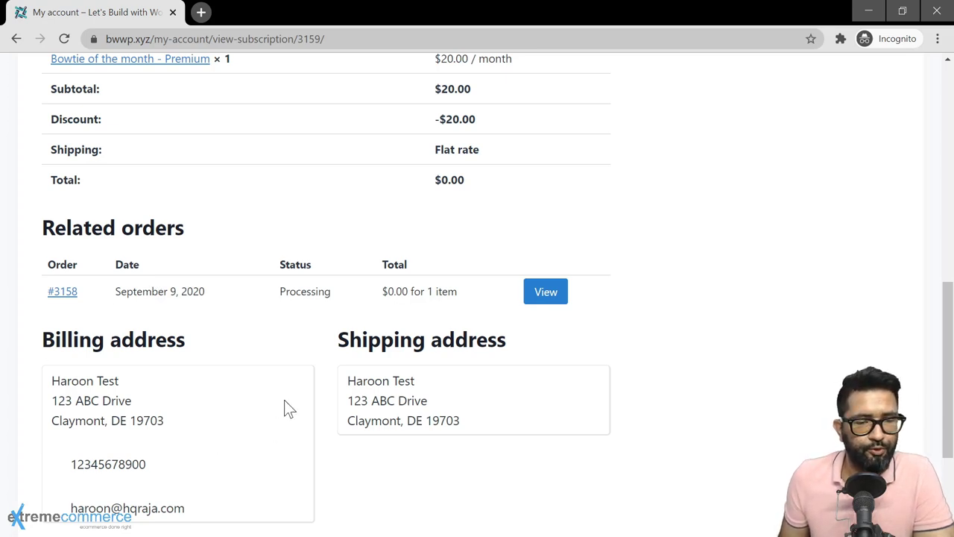
pyautogui.scroll(5, 809, 345)
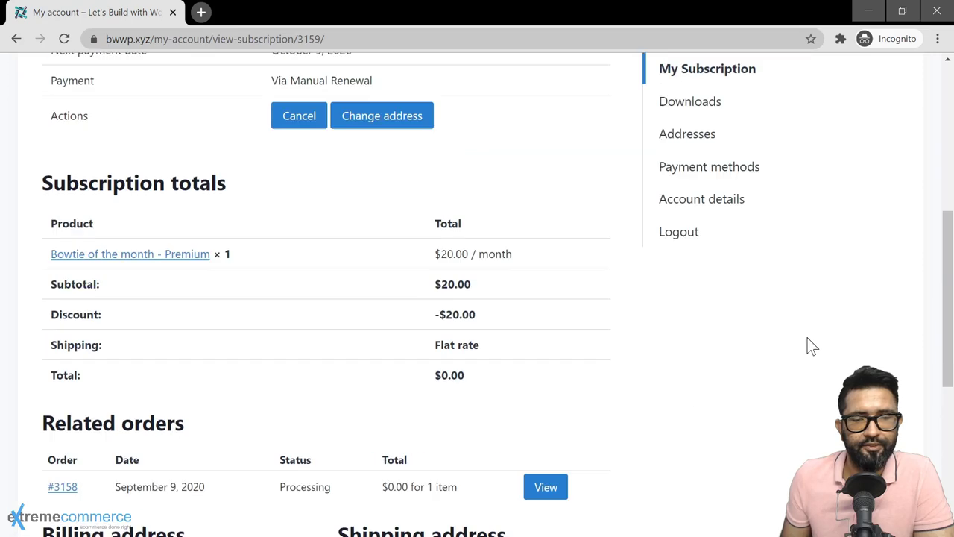
# Step: Browse the account's Downloads page
pyautogui.click(703, 289)
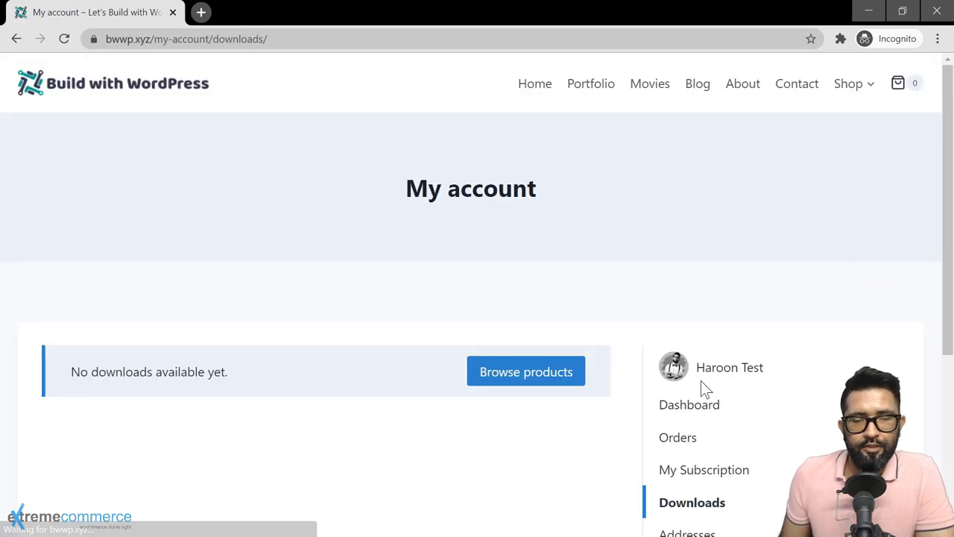
pyautogui.scroll(-1, 629, 406)
pyautogui.scroll(-1, 628, 407)
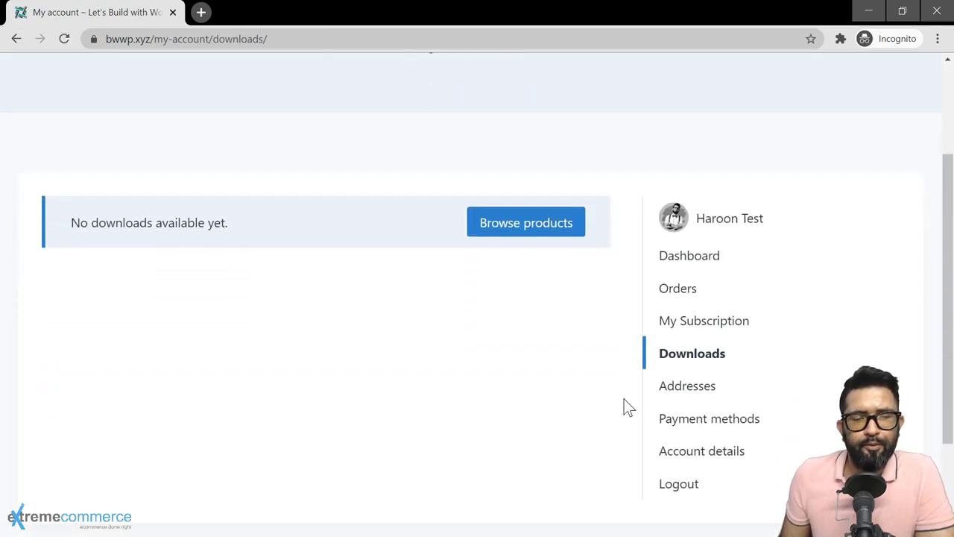
pyautogui.scroll(-1, 629, 407)
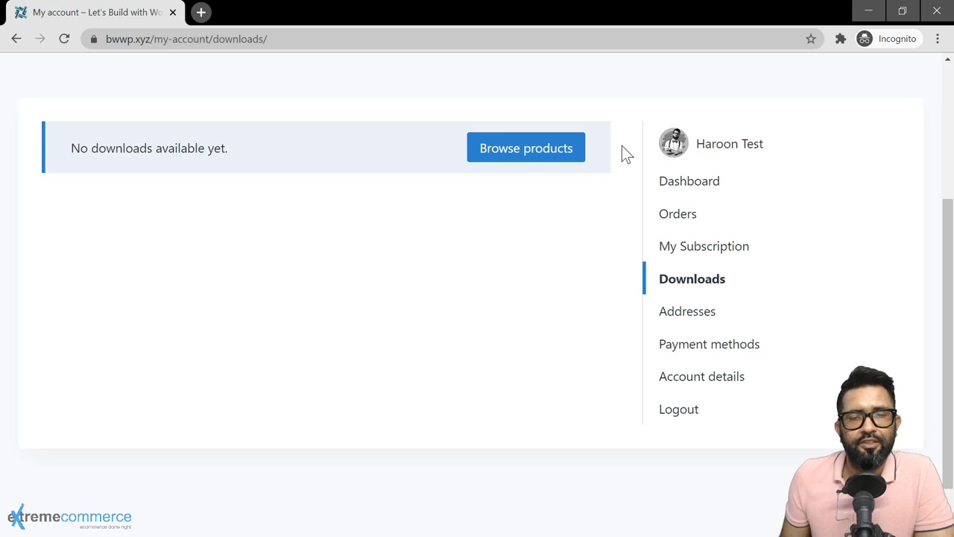
# Step: Review the customer's saved addresses and payment methods pages
pyautogui.click(680, 319)
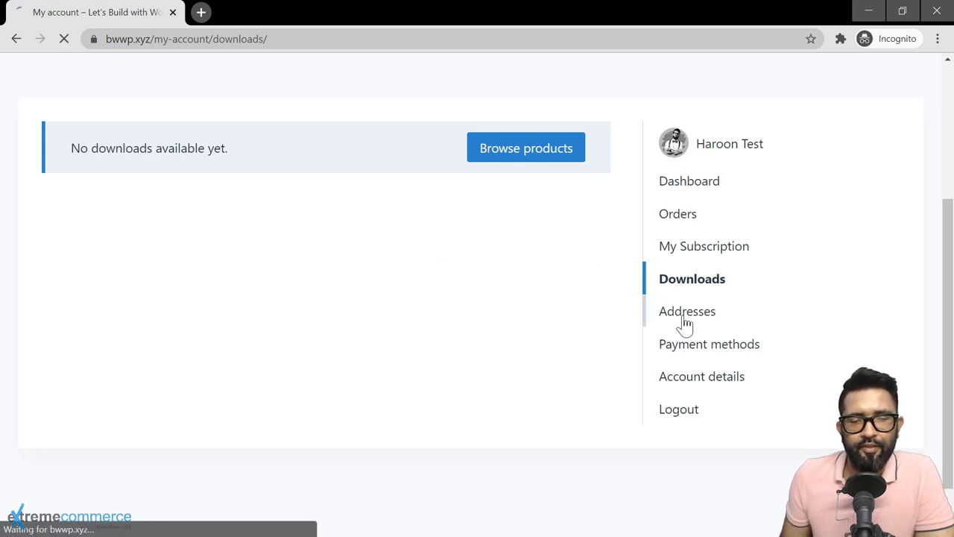
pyautogui.scroll(-4, 521, 273)
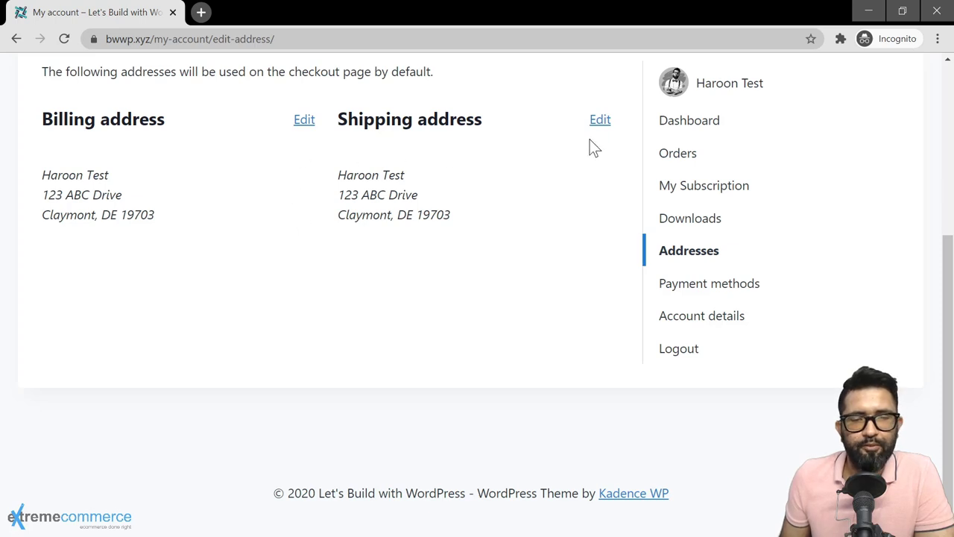
pyautogui.click(716, 285)
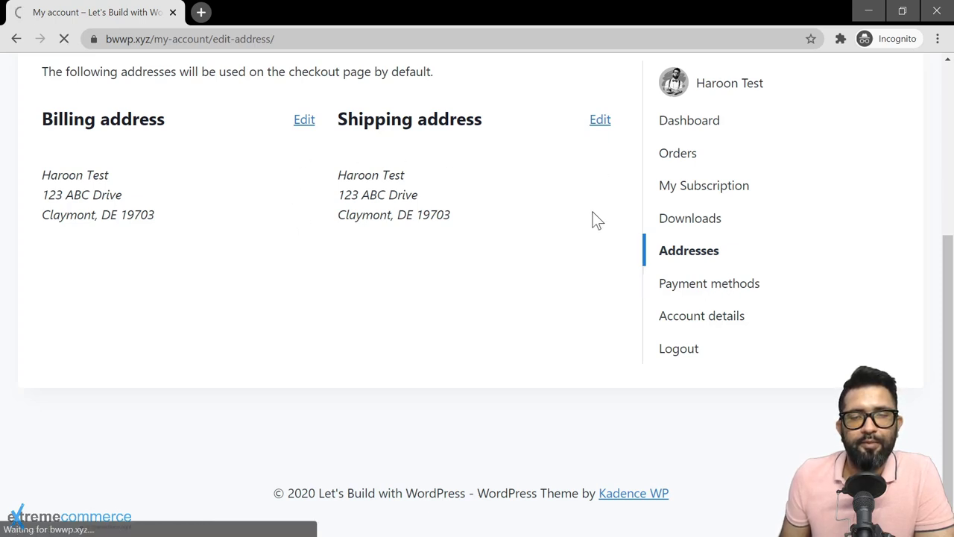
pyautogui.scroll(-2, 622, 298)
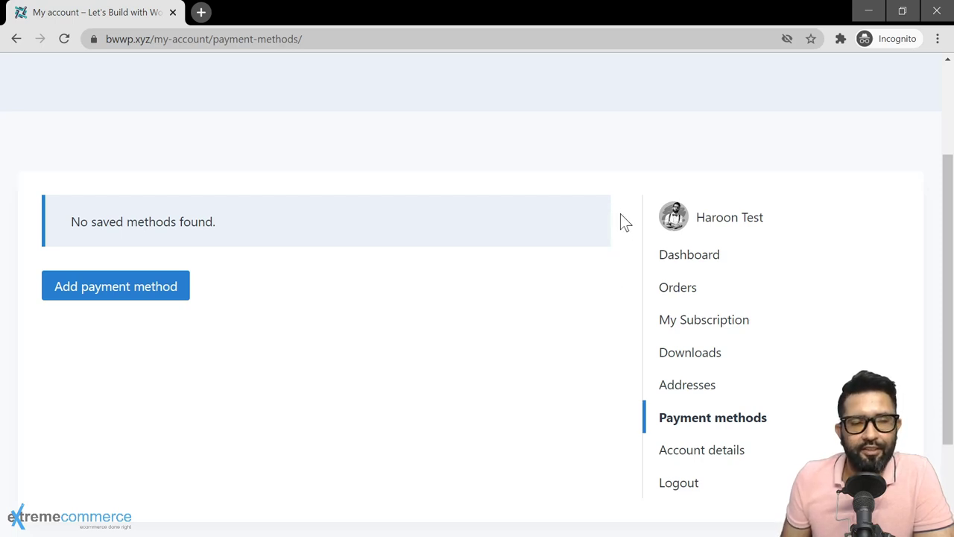
# Step: Scroll through Account details with name, display name, email and password-change fields
pyautogui.click(698, 450)
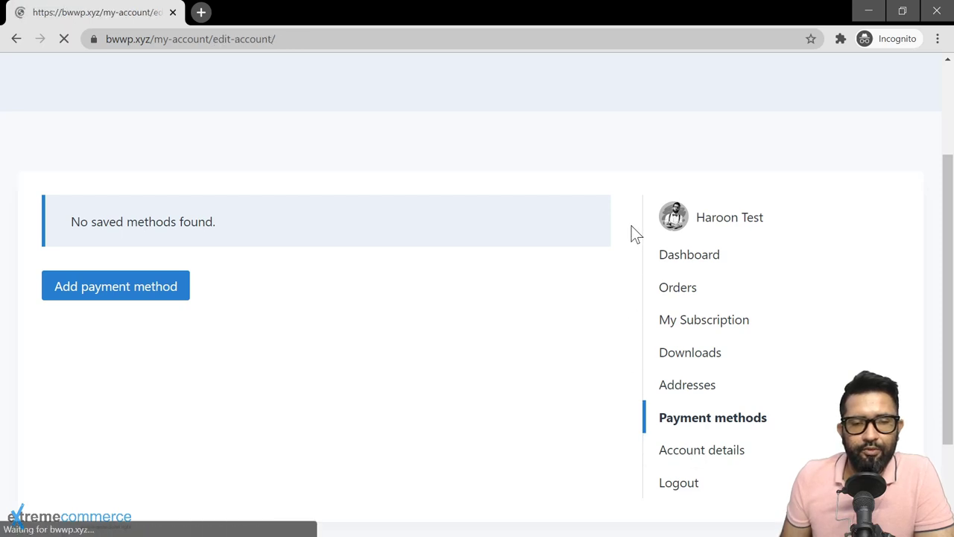
pyautogui.scroll(-1, 627, 215)
pyautogui.scroll(-2, 624, 217)
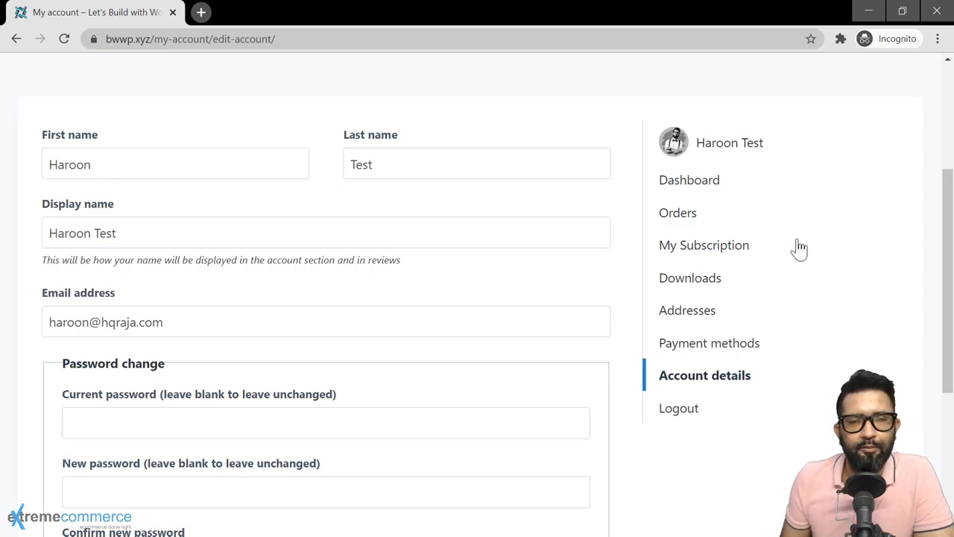
pyautogui.scroll(3, 828, 209)
pyautogui.scroll(-4, 515, 258)
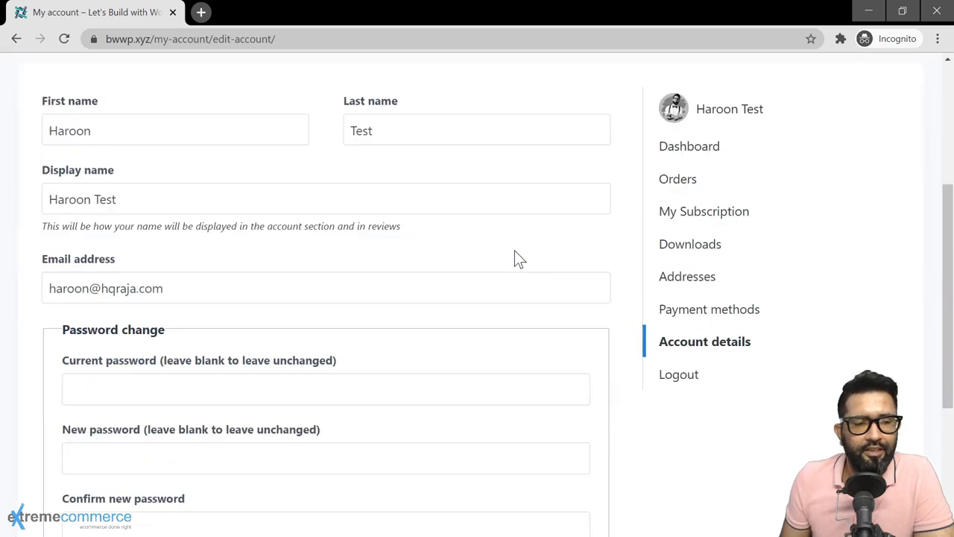
pyautogui.scroll(-1, 416, 339)
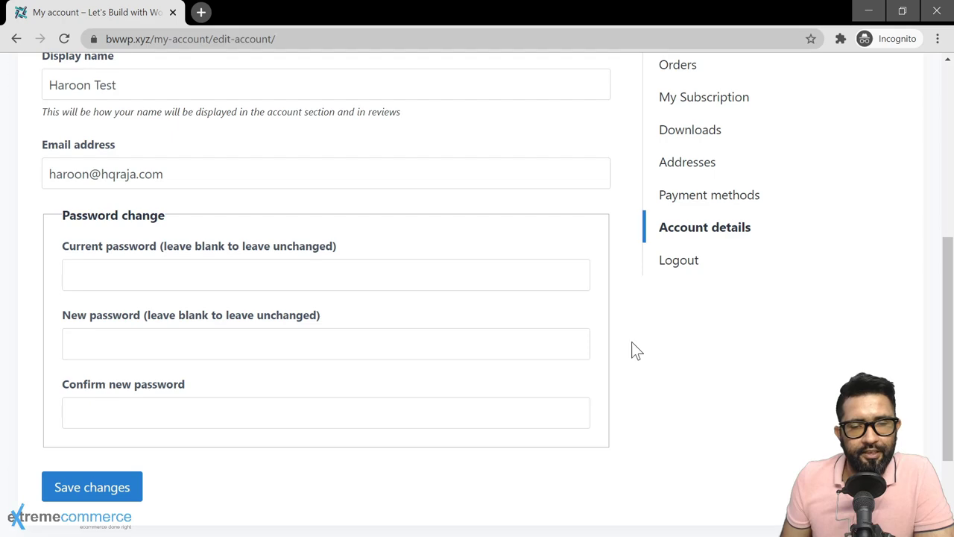
pyautogui.scroll(4, 631, 347)
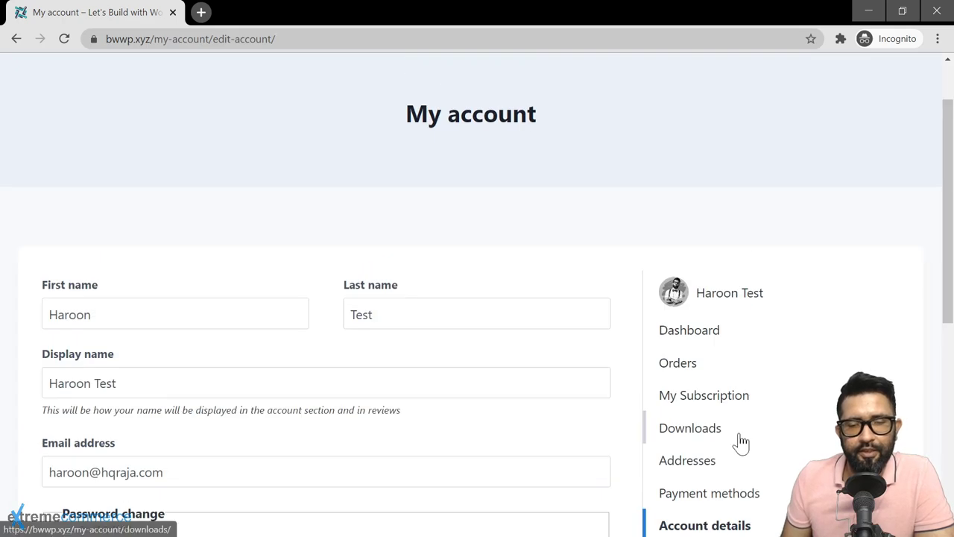
pyautogui.scroll(-1, 734, 458)
pyautogui.scroll(-1, 790, 366)
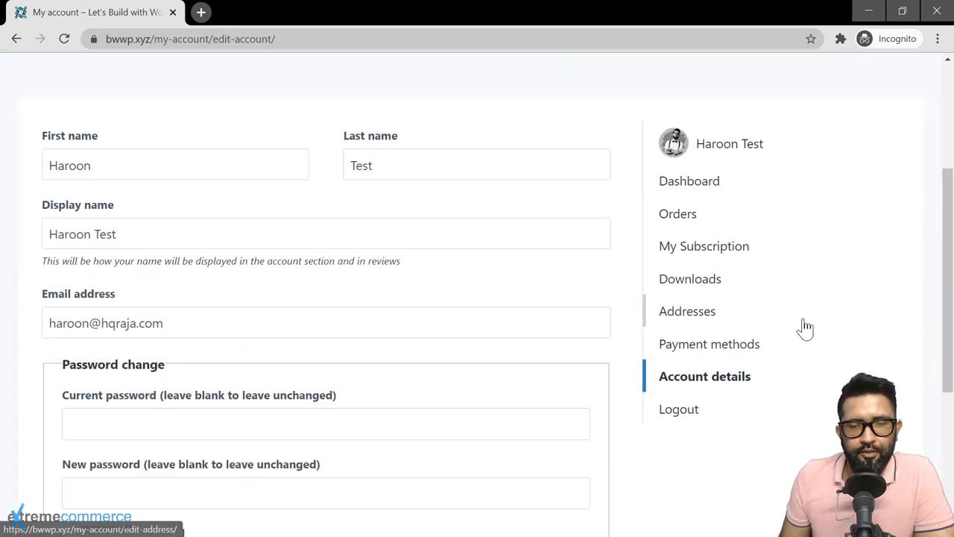
pyautogui.scroll(1, 802, 326)
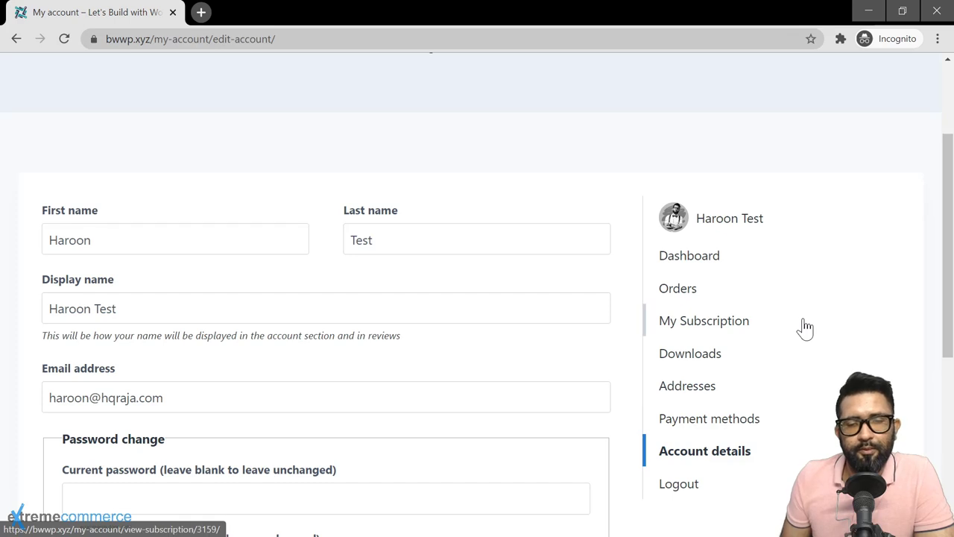
pyautogui.scroll(2, 820, 226)
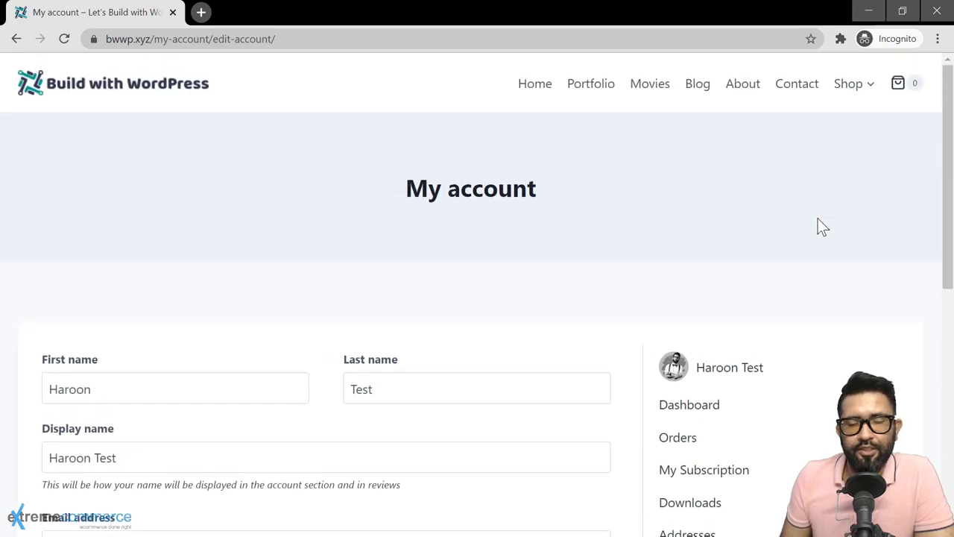
# Step: View the customer's active subscription, then open WooCommerce Settings in the admin
pyautogui.click(723, 472)
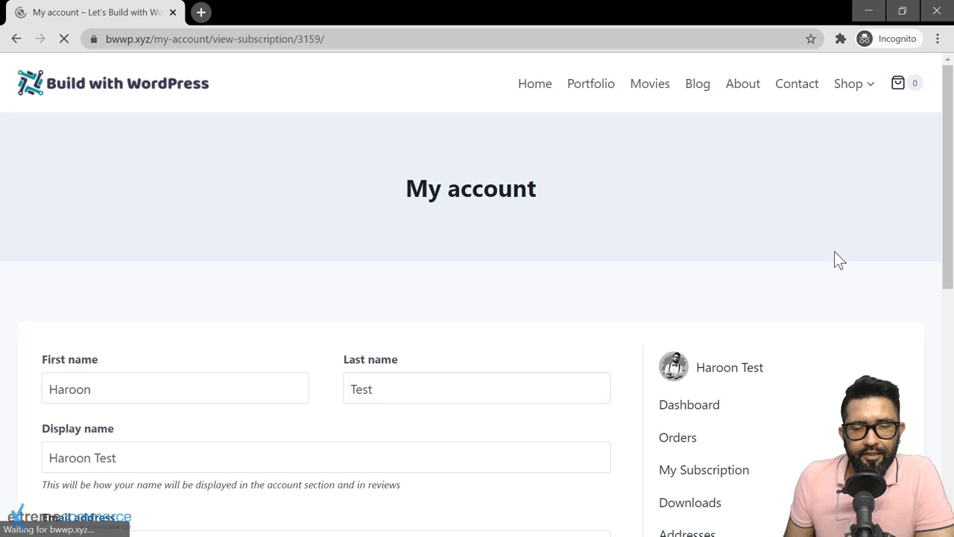
pyautogui.scroll(-2, 834, 251)
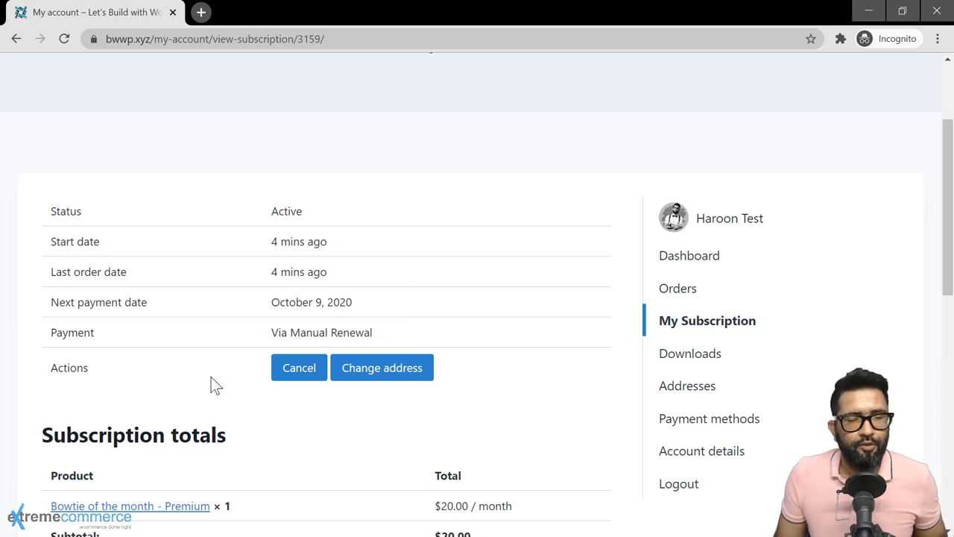
pyautogui.hotkey('alt', 'Tab')
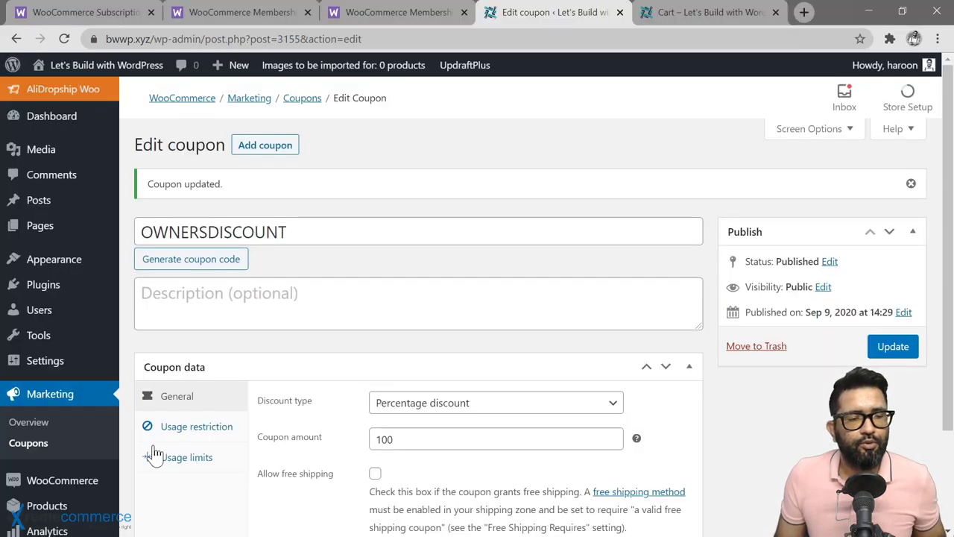
pyautogui.moveTo(69, 481)
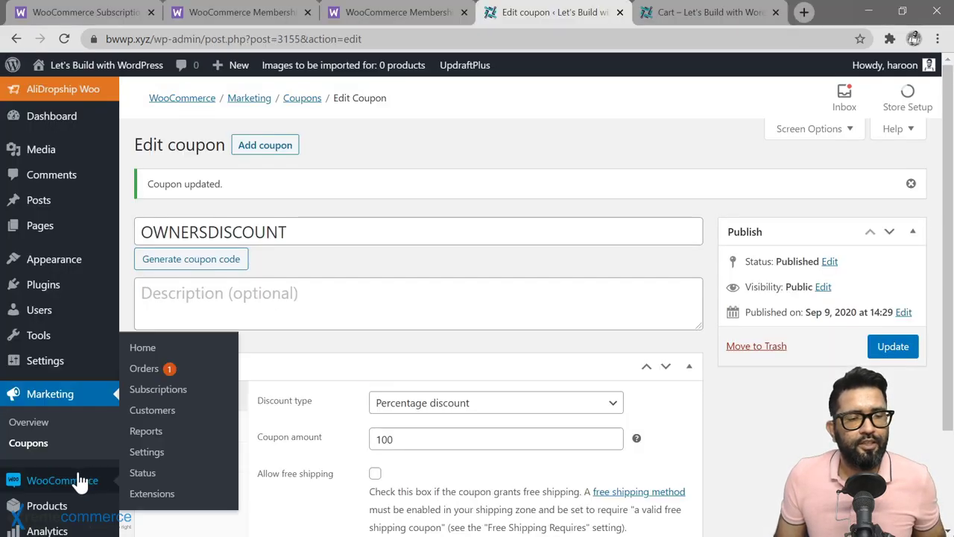
pyautogui.click(153, 454)
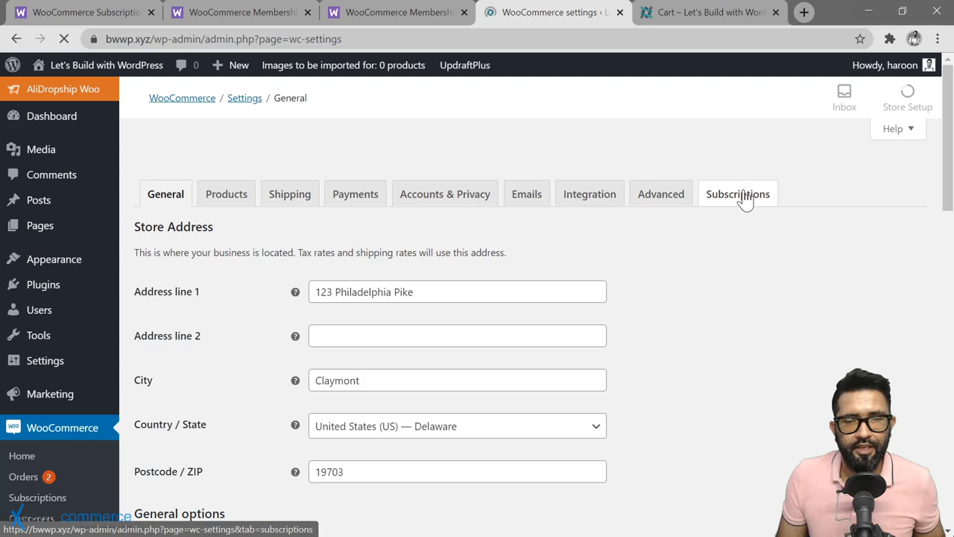
# Step: In Subscriptions settings, allow switching between subscription variations and between grouped subscriptions
pyautogui.click(746, 194)
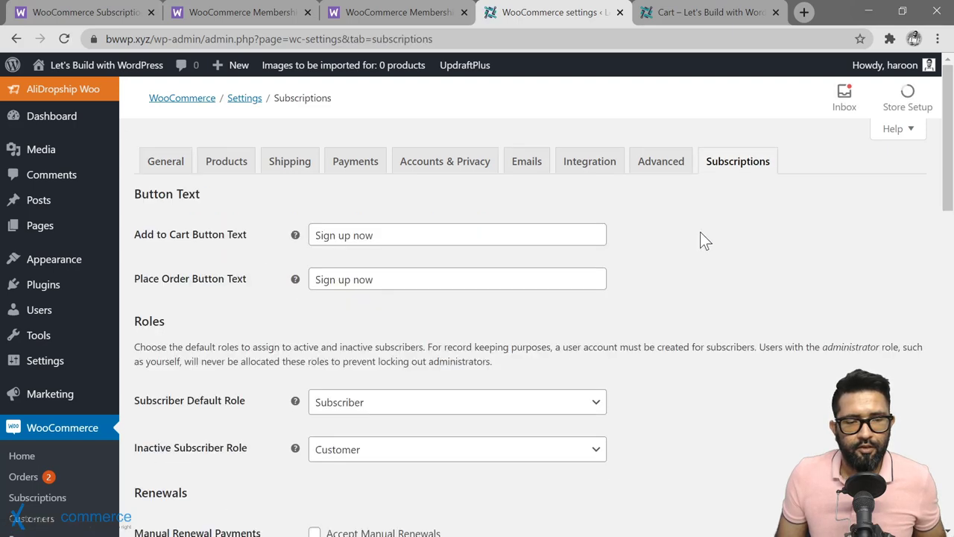
pyautogui.scroll(-10, 700, 232)
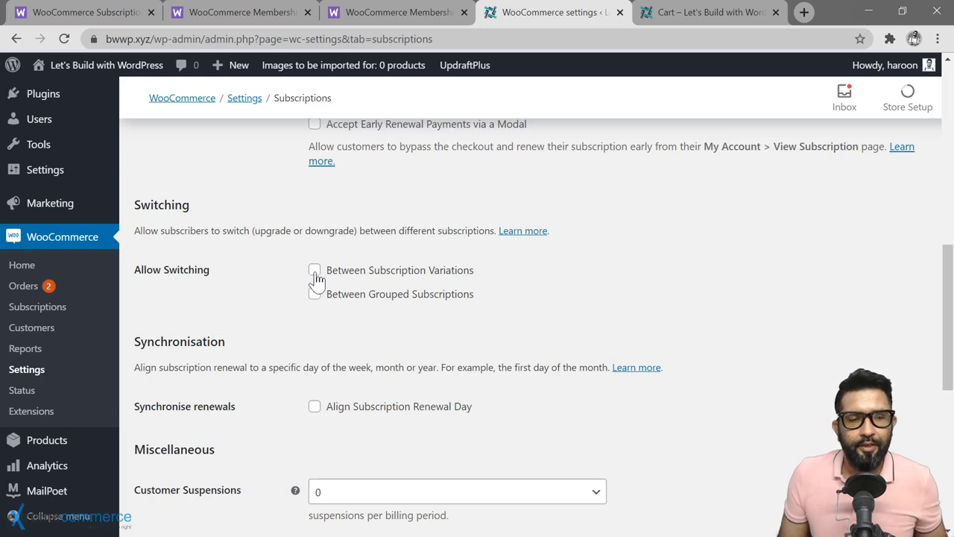
pyautogui.click(314, 271)
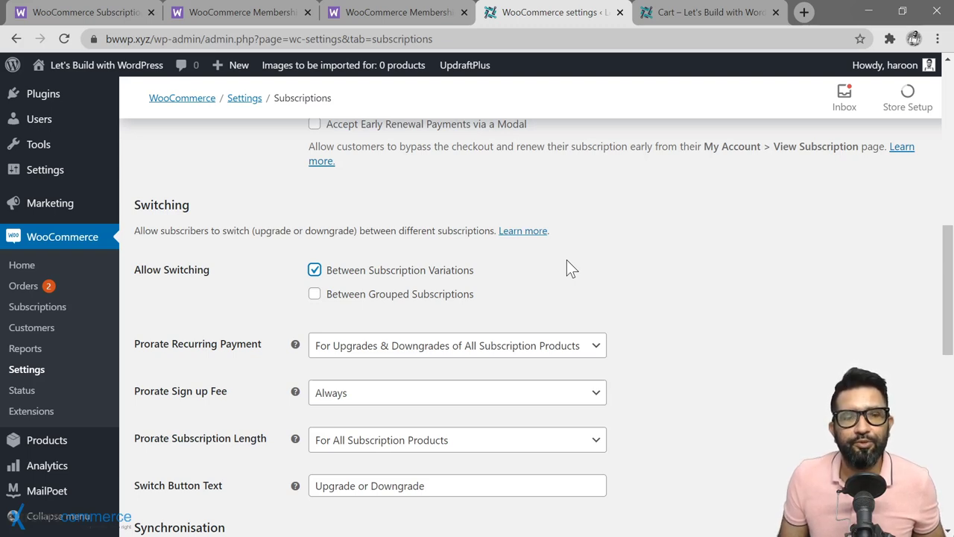
pyautogui.click(315, 296)
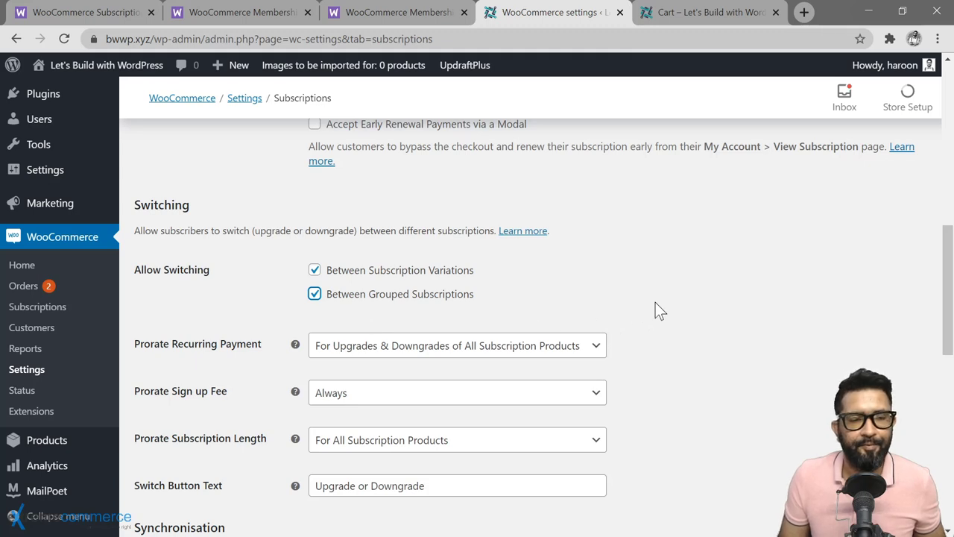
pyautogui.click(190, 352)
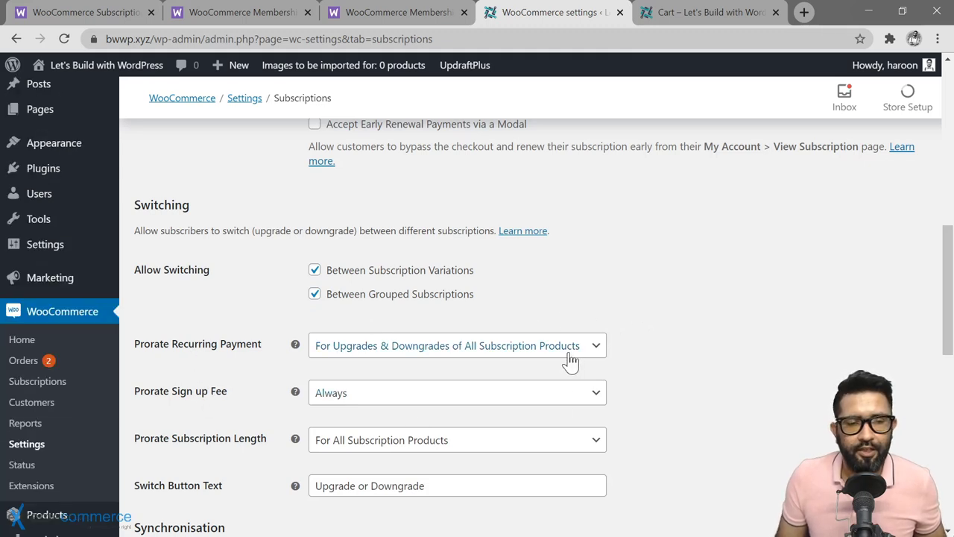
# Step: Prorate recurring payments and subscription length for all products, and always prorate sign-up fees
pyautogui.click(593, 347)
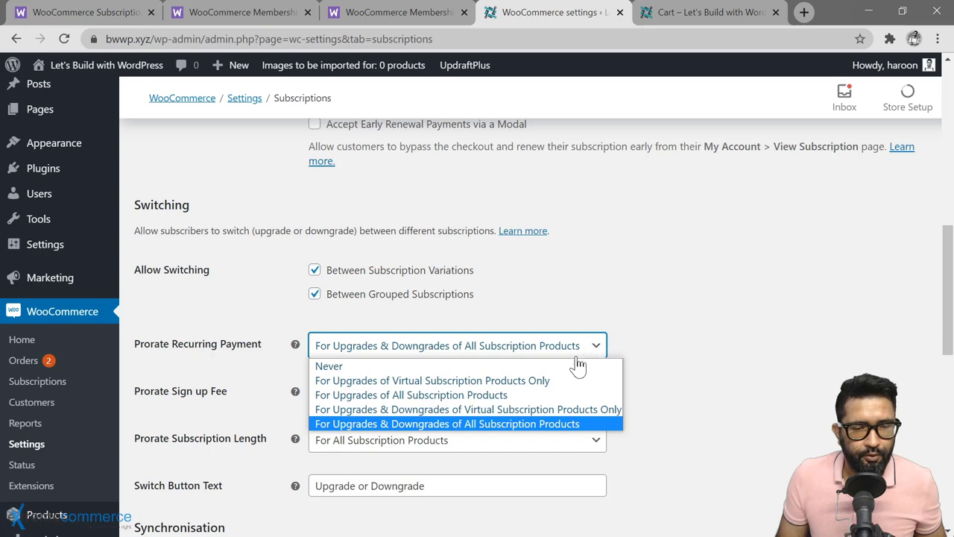
pyautogui.click(447, 424)
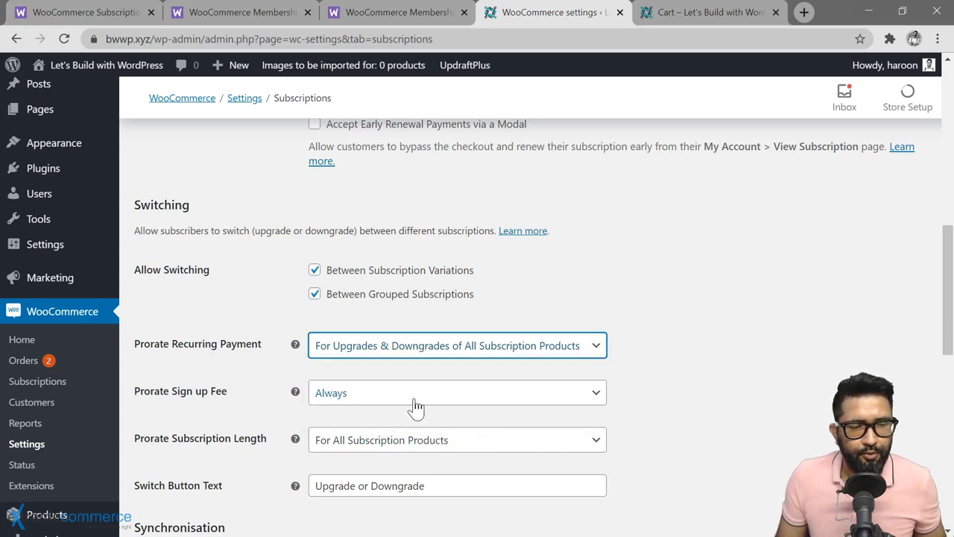
pyautogui.click(486, 400)
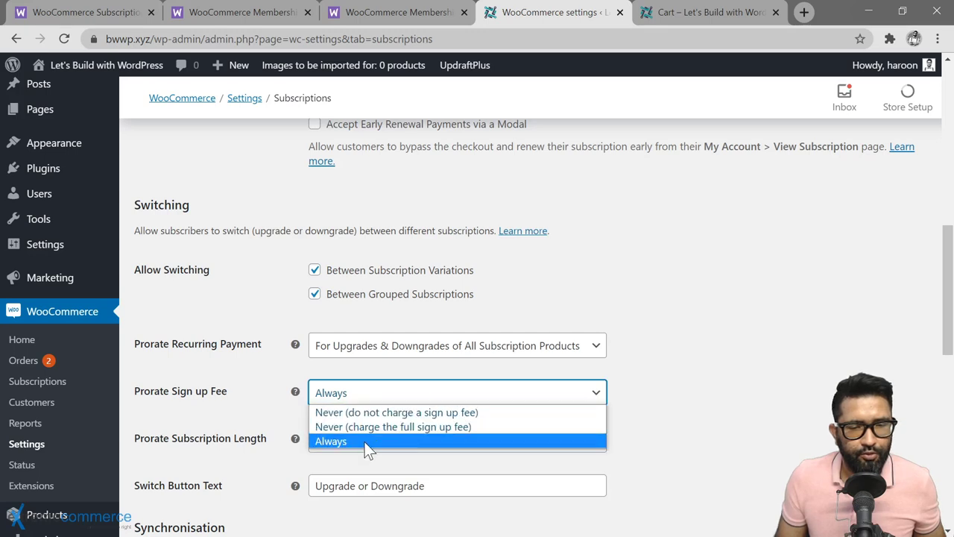
pyautogui.click(365, 442)
pyautogui.scroll(-1, 543, 447)
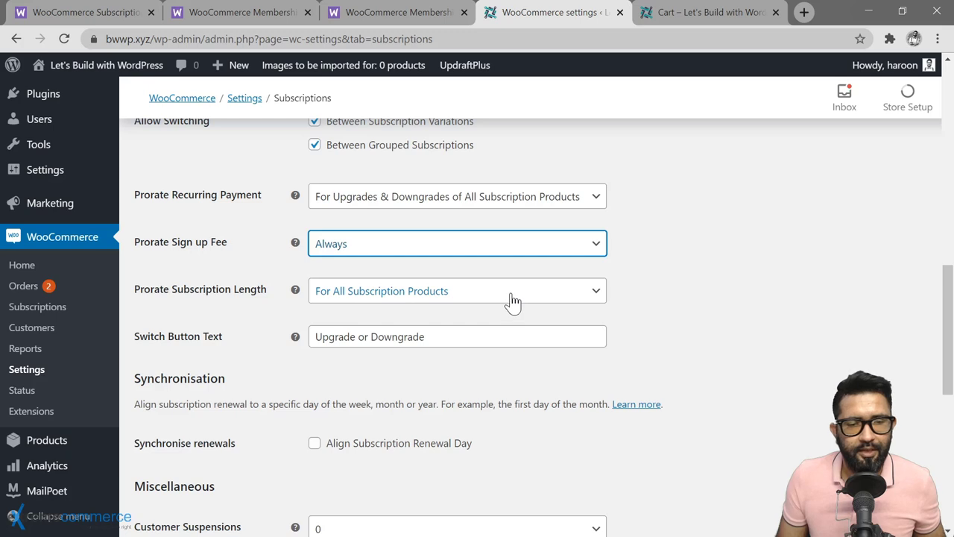
pyautogui.click(513, 300)
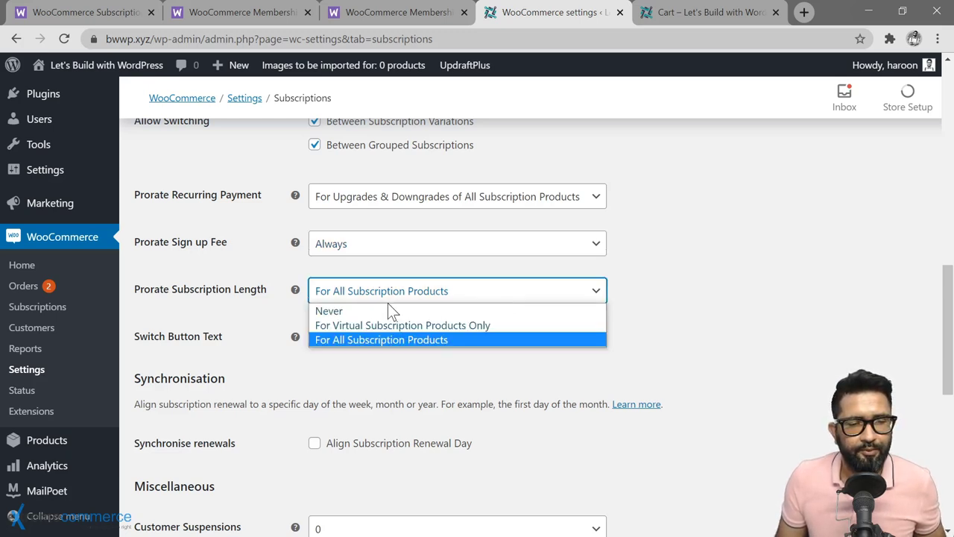
pyautogui.click(373, 339)
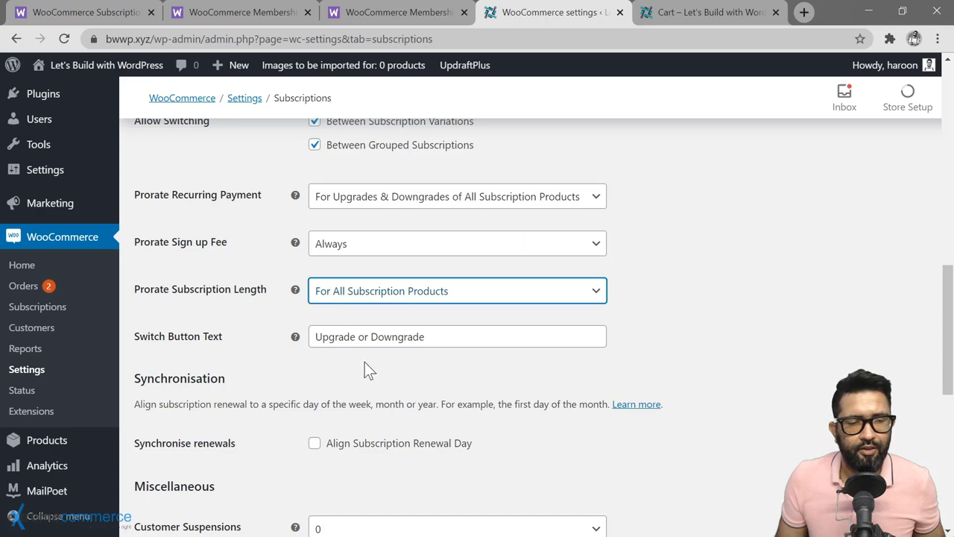
pyautogui.scroll(-10, 824, 266)
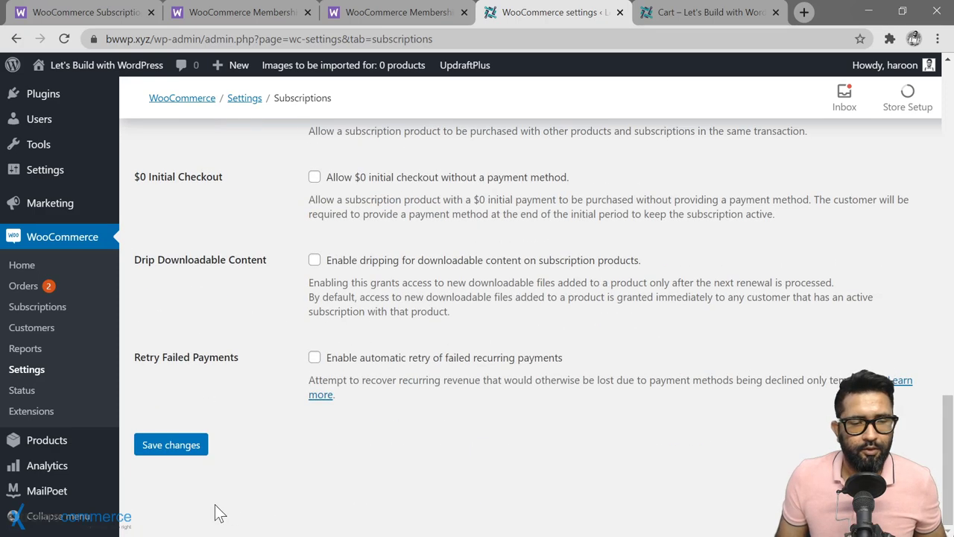
# Step: Save the subscription settings and reload the customer's My Subscription page
pyautogui.click(159, 450)
pyautogui.hotkey('alt', 'Tab')
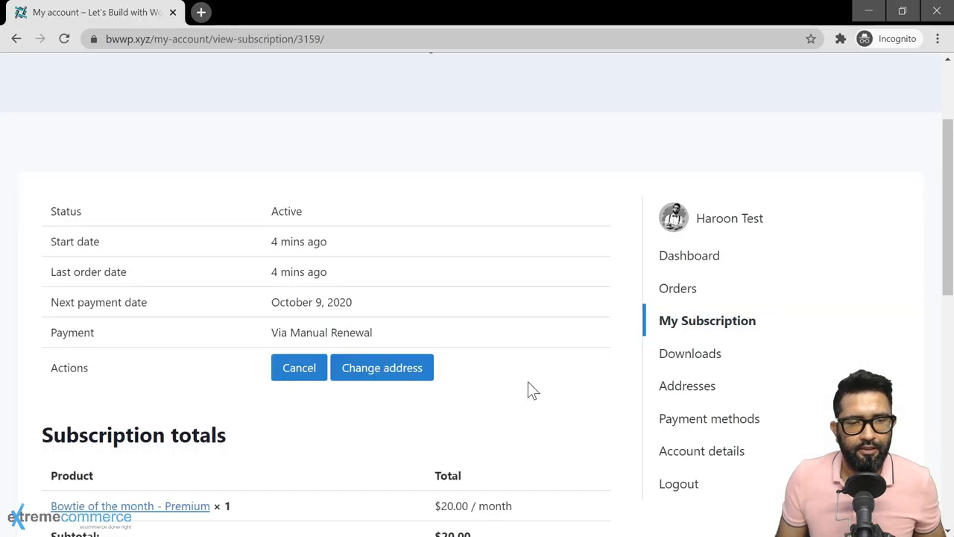
pyautogui.scroll(3, 224, 156)
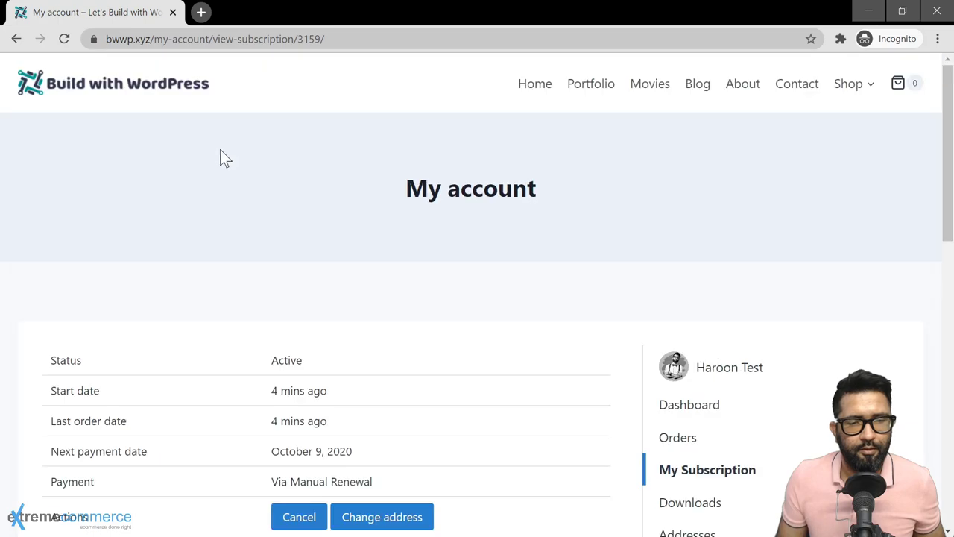
pyautogui.click(64, 39)
pyautogui.scroll(-4, 175, 305)
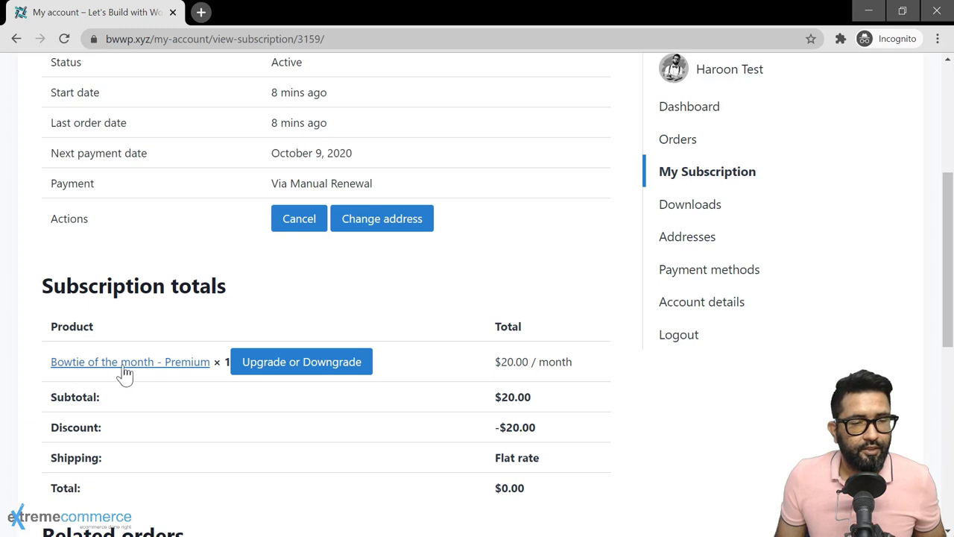
# Step: Use Upgrade or Downgrade on the subscription and pick the Economy grade
pyautogui.click(348, 372)
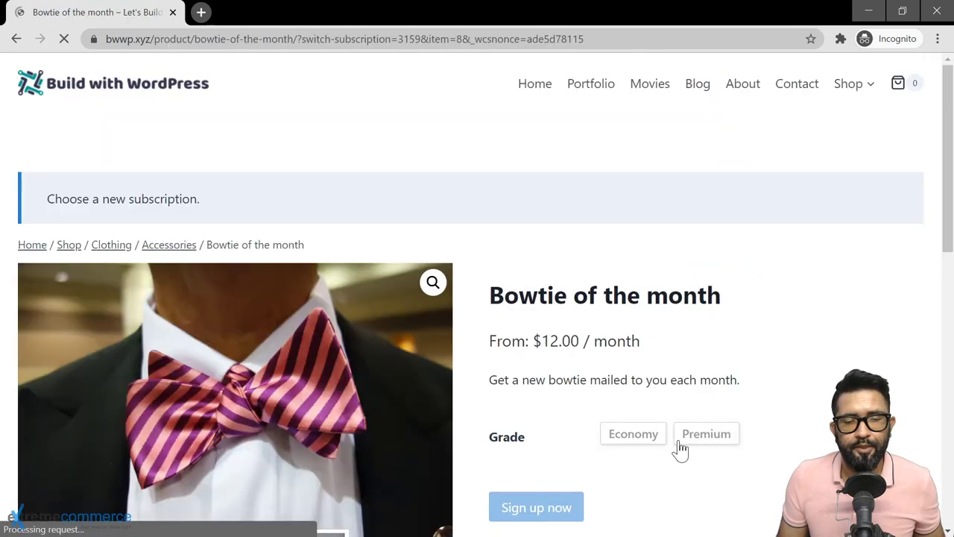
pyautogui.click(624, 439)
pyautogui.scroll(-3, 710, 482)
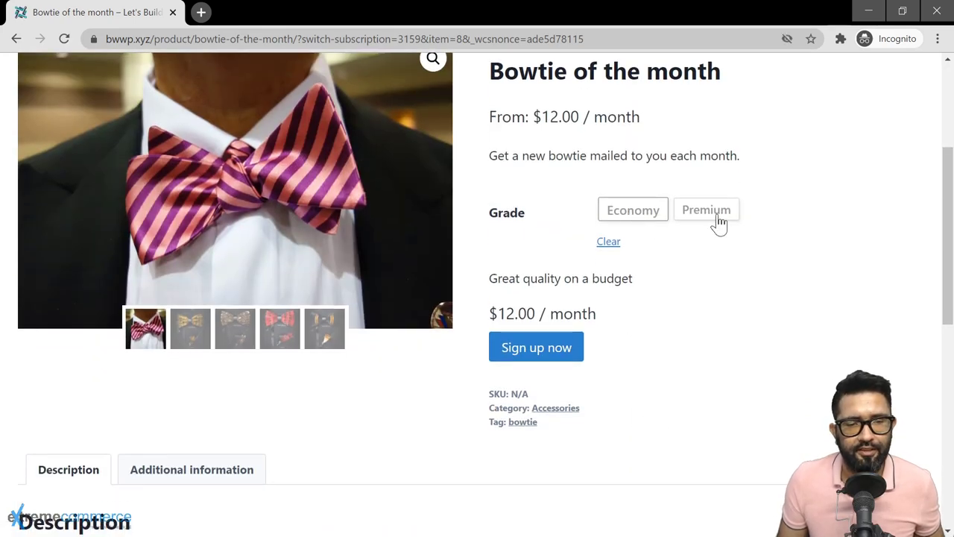
pyautogui.scroll(1, 653, 326)
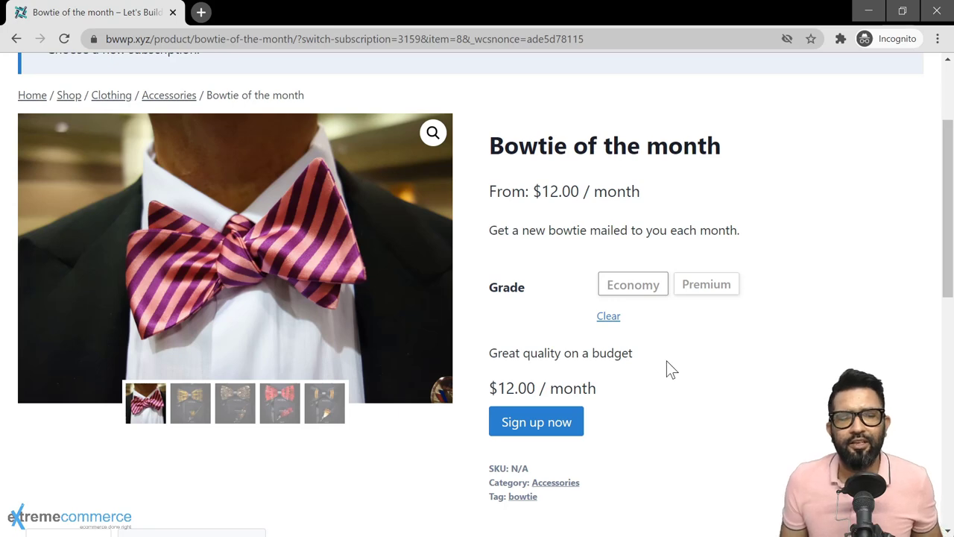
pyautogui.hotkey('alt', 'Tab')
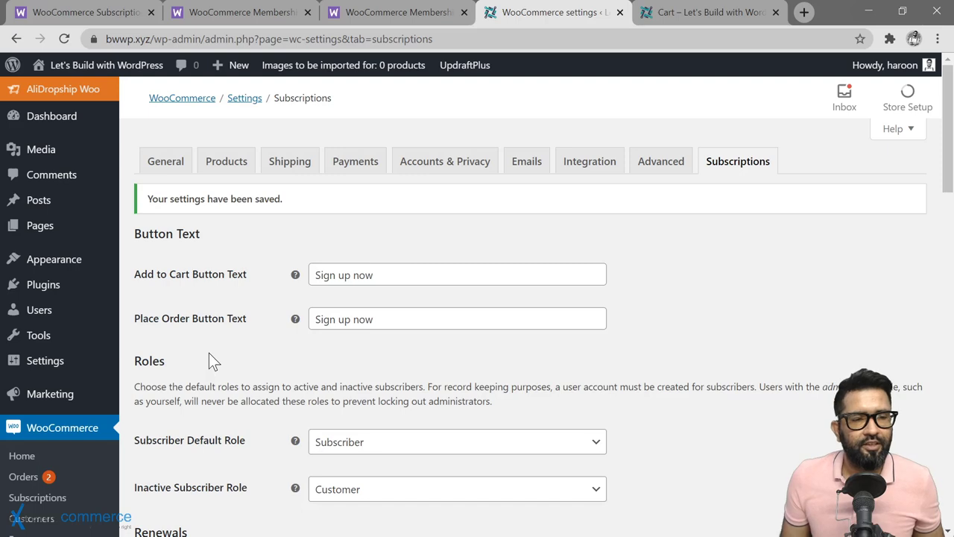
# Step: From Installed Plugins, launch the Memberships 'quick and easy setup steps' wizard
pyautogui.scroll(-2, 188, 350)
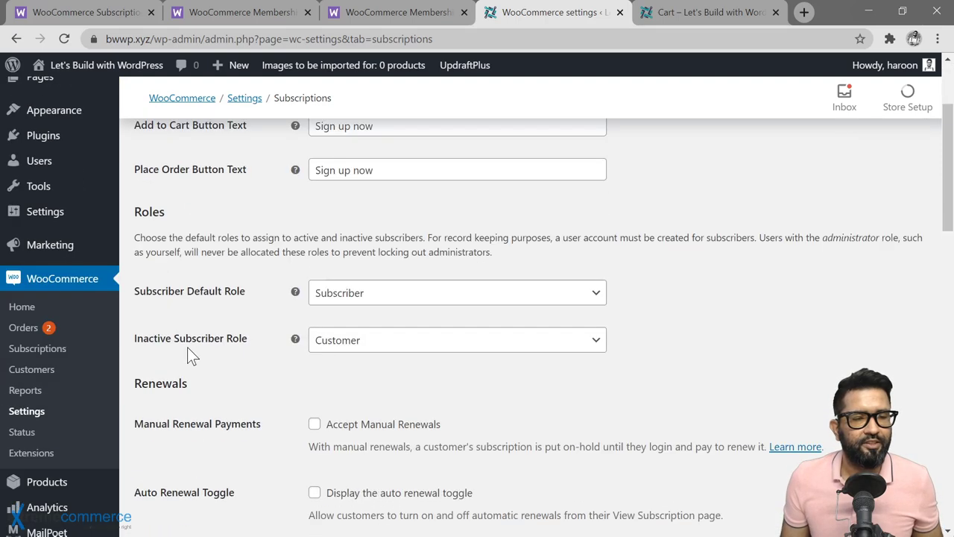
pyautogui.scroll(-2, 187, 347)
pyautogui.scroll(3, 99, 322)
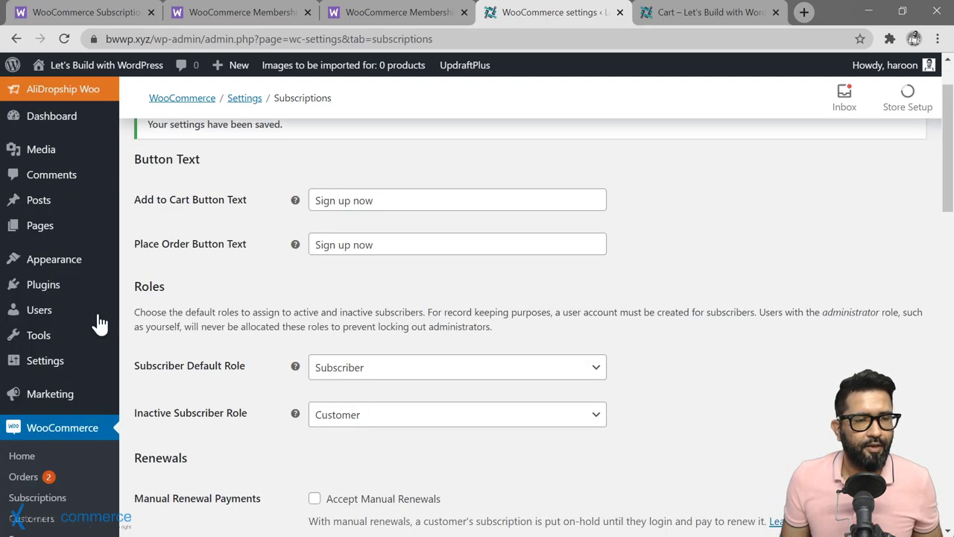
pyautogui.moveTo(64, 289)
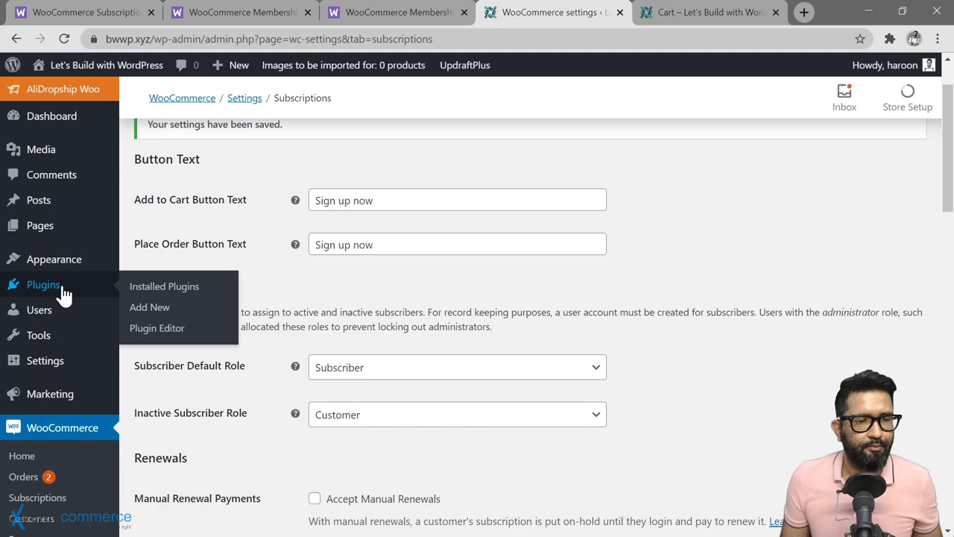
pyautogui.click(157, 295)
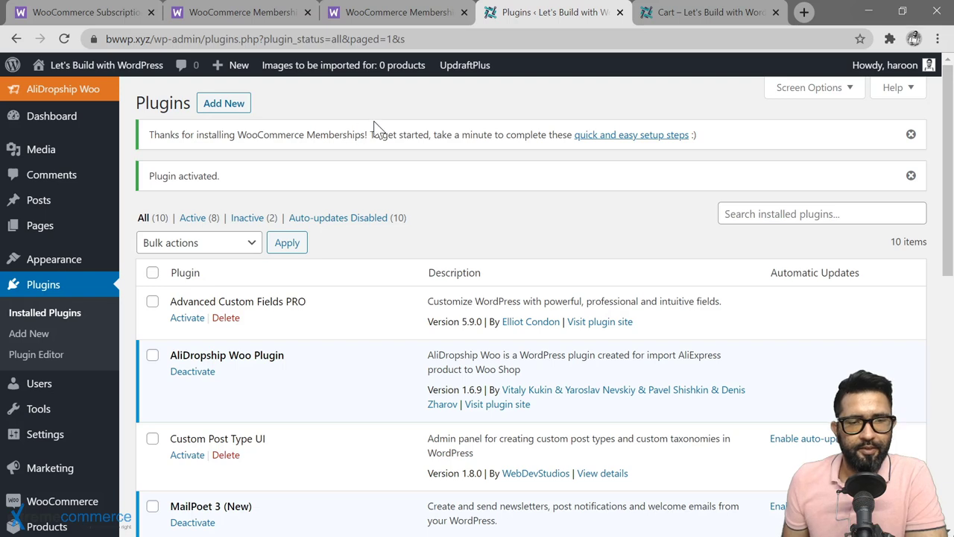
pyautogui.click(620, 143)
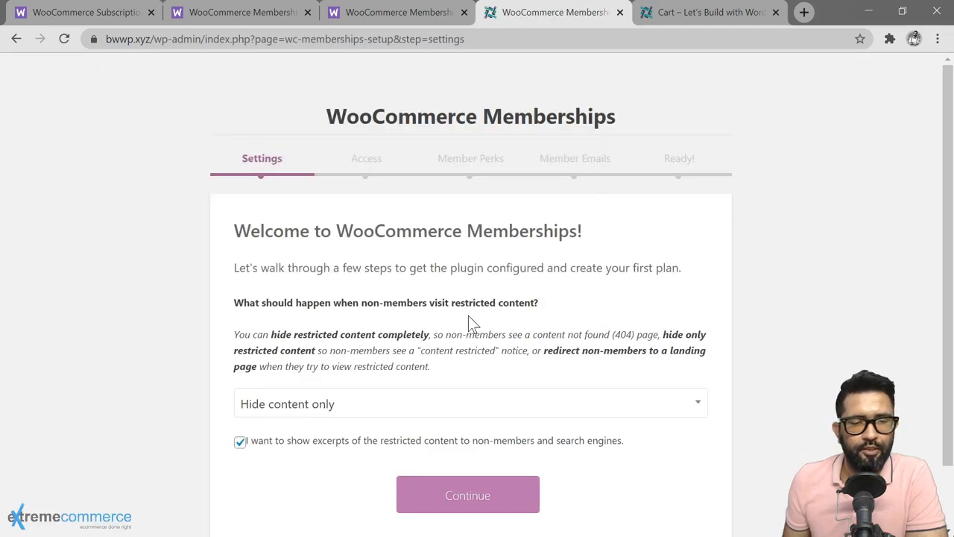
# Step: Try redirecting non-members to the 'Content restricted' page
pyautogui.scroll(-1, 469, 317)
pyautogui.scroll(1, 751, 398)
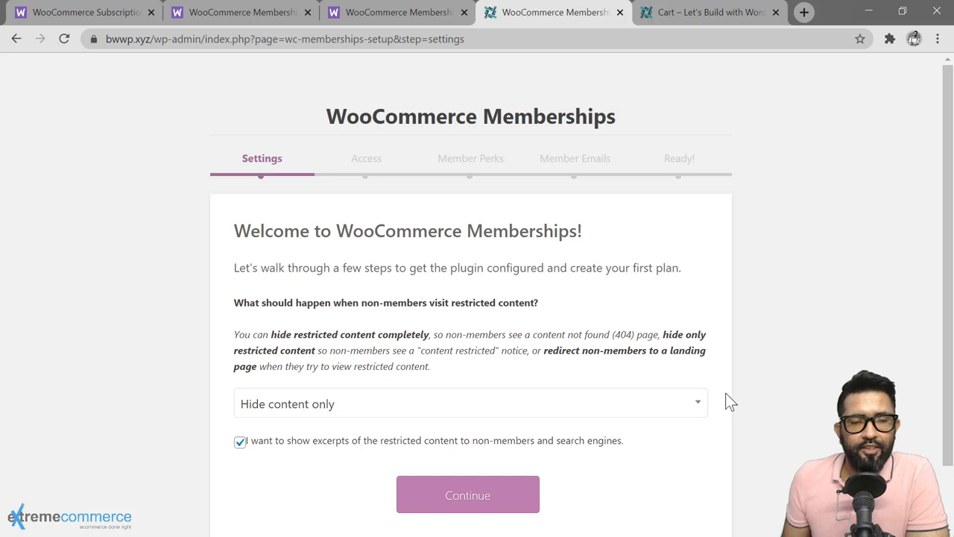
pyautogui.click(698, 409)
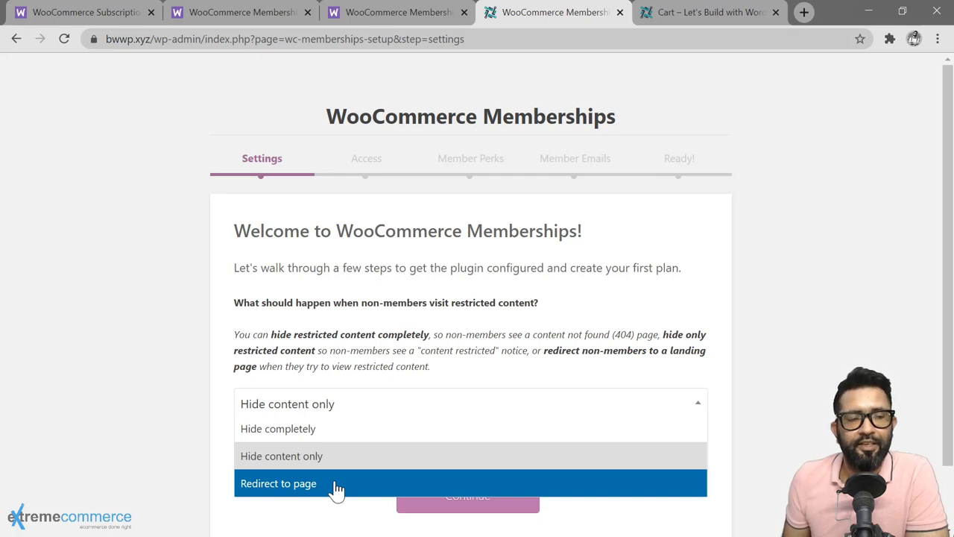
pyautogui.click(337, 485)
pyautogui.click(484, 469)
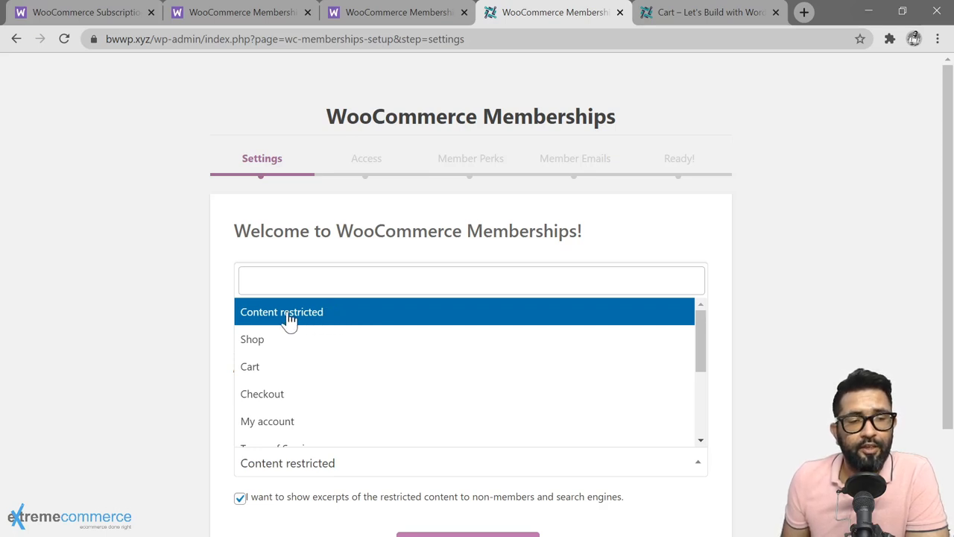
pyautogui.click(353, 319)
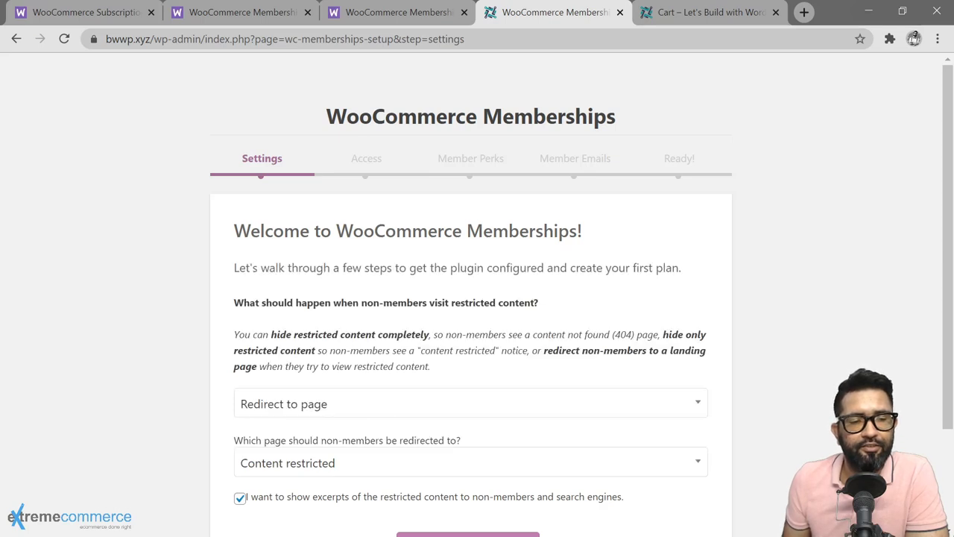
# Step: Set restricted content behaviour back to Hide content only and continue to Access
pyautogui.click(393, 410)
pyautogui.click(350, 463)
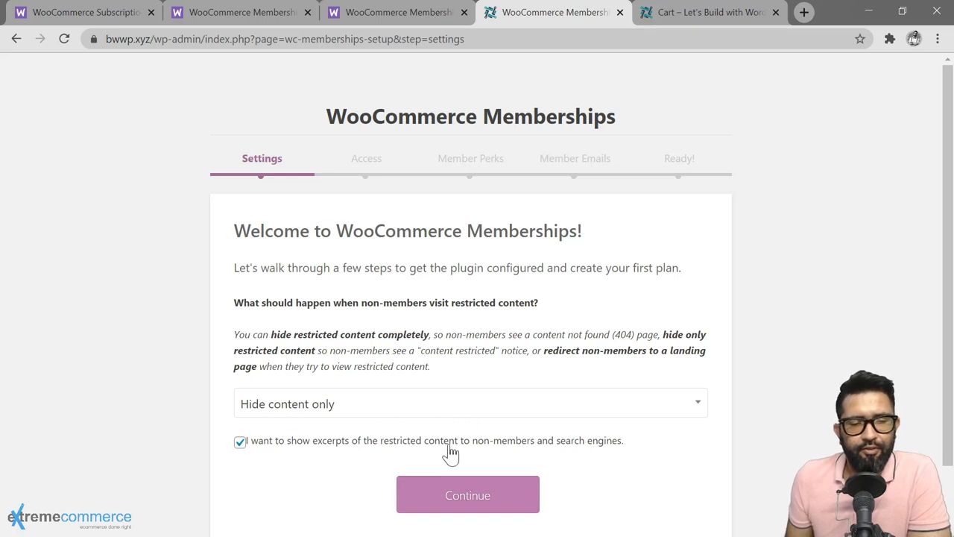
pyautogui.click(485, 502)
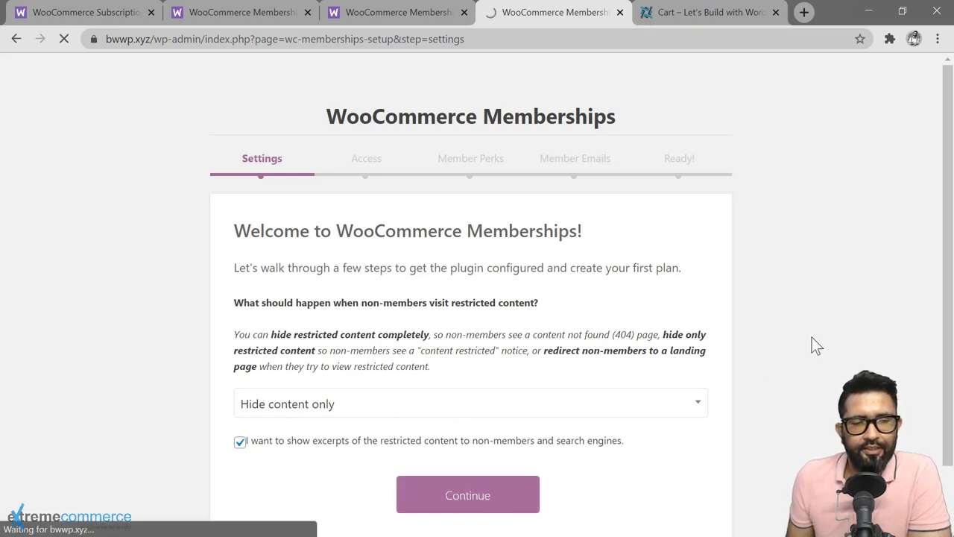
pyautogui.scroll(-1, 469, 313)
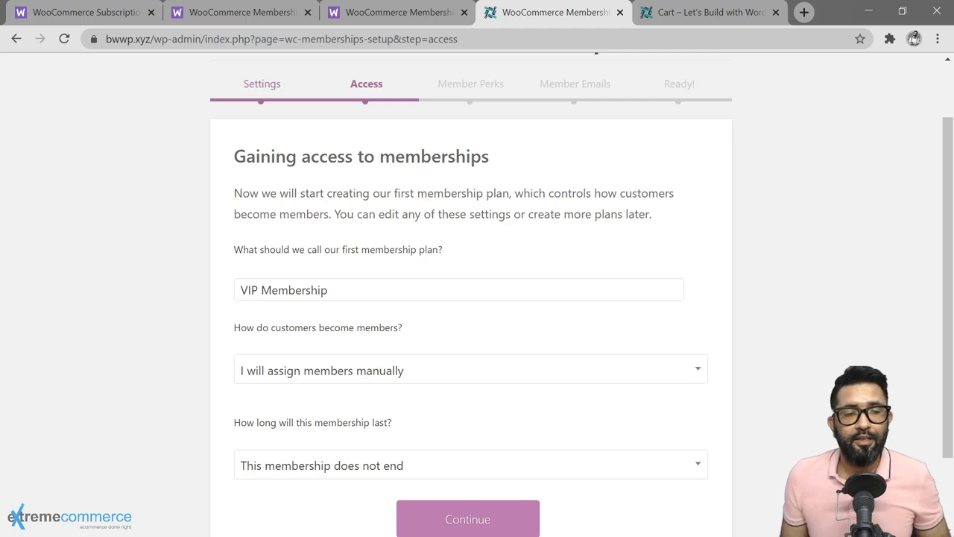
# Step: Rename the plan from 'VIP Membership' to 'Free Membership'
pyautogui.click(469, 290)
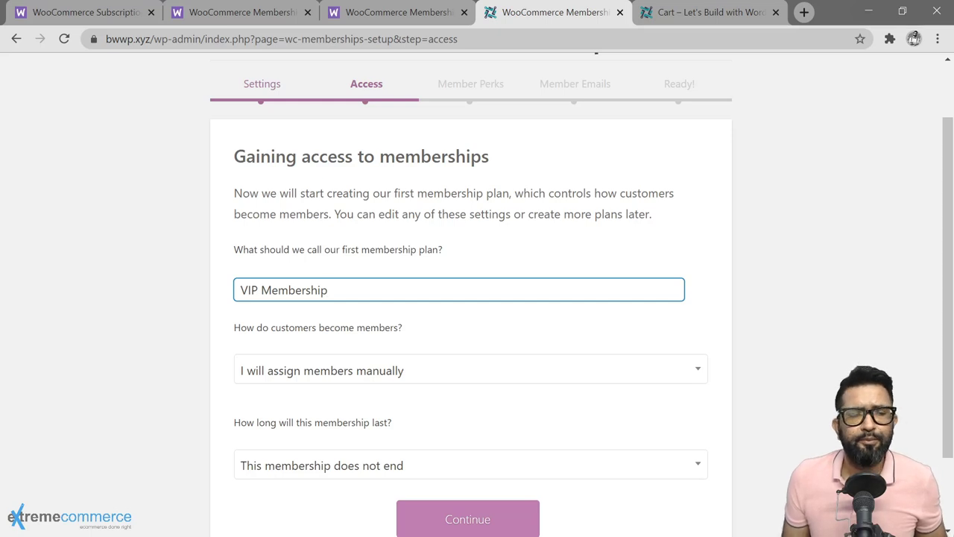
pyautogui.click(459, 337)
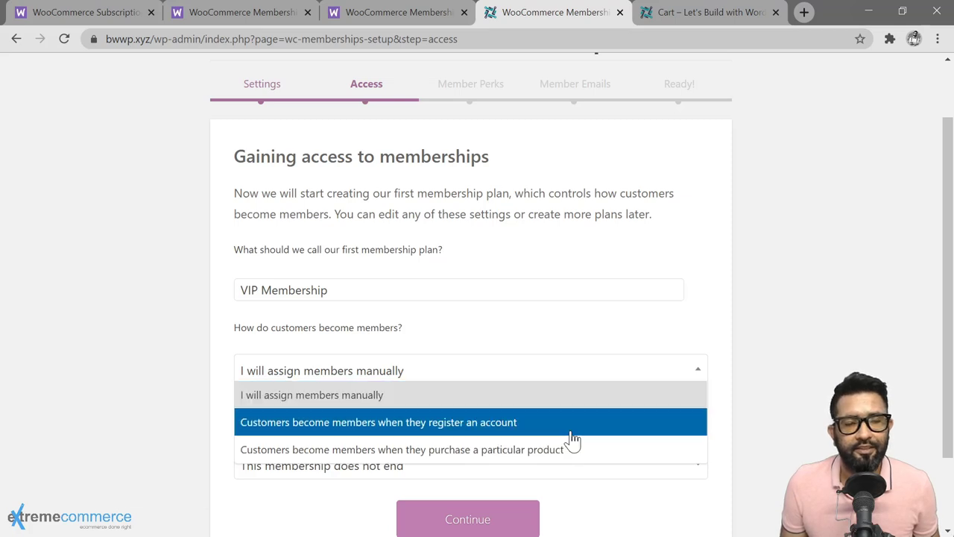
pyautogui.click(258, 290)
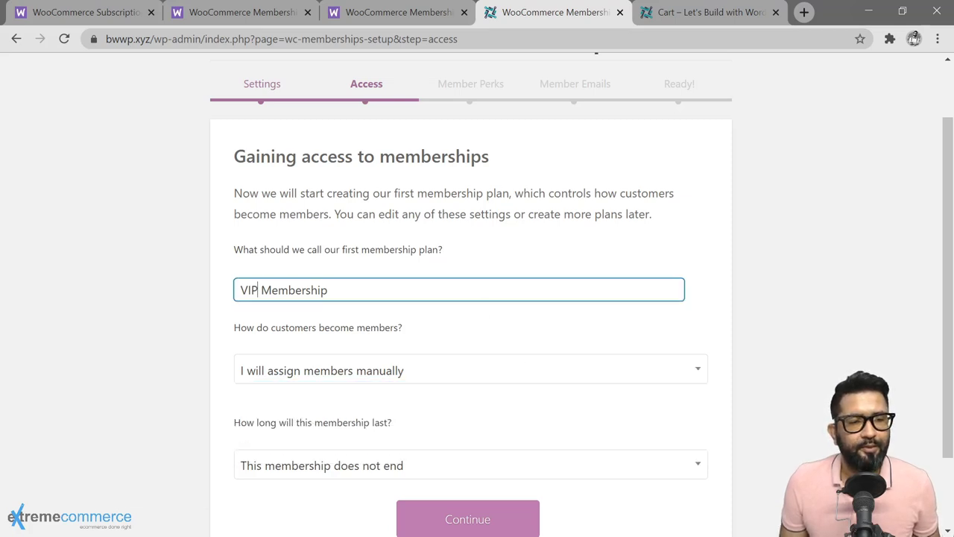
pyautogui.doubleClick(253, 290)
pyautogui.write('Fre')
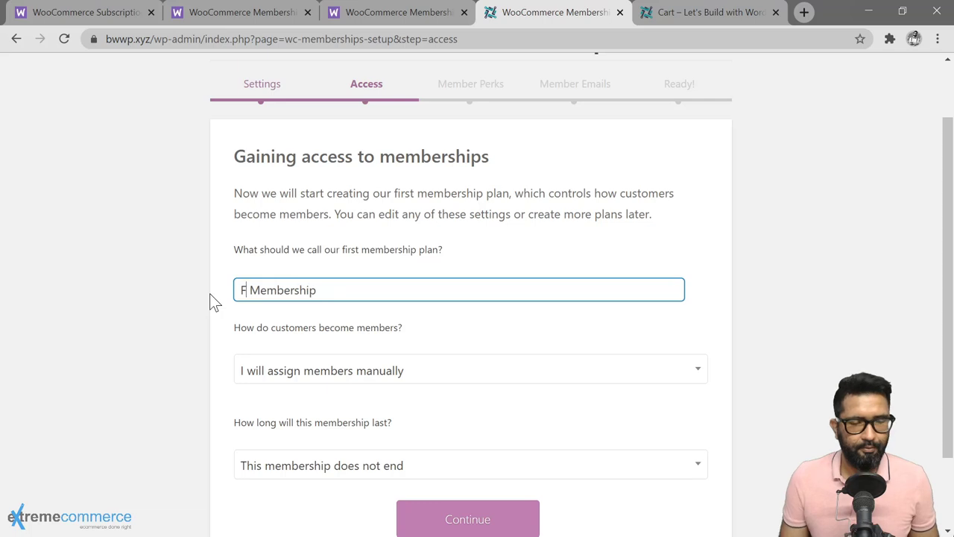
pyautogui.write('e')
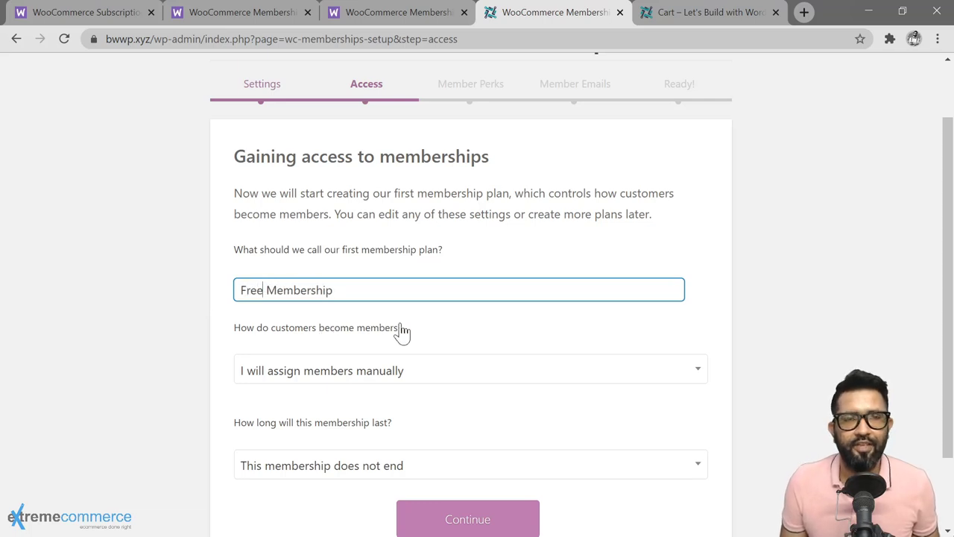
# Step: Grant membership when customers register an account, then continue to Member Perks
pyautogui.click(477, 371)
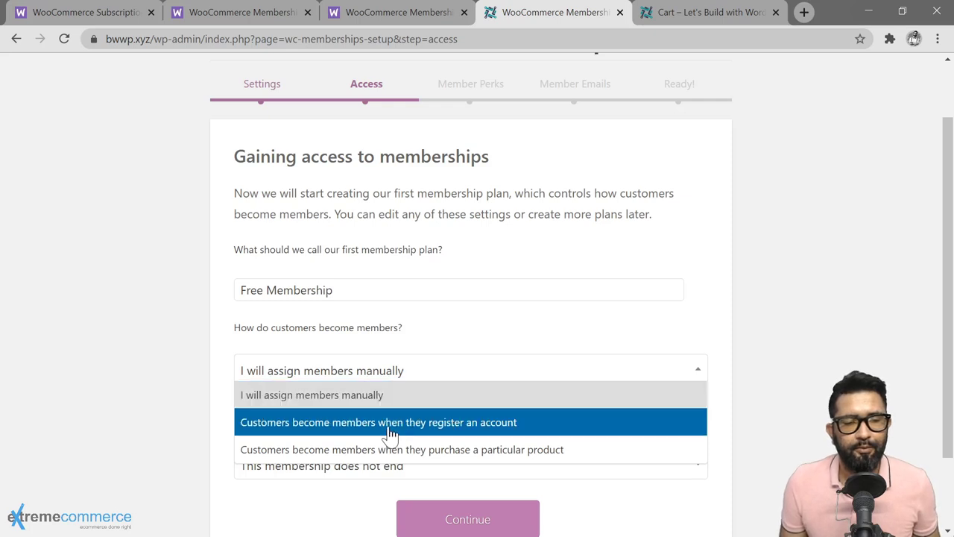
pyautogui.click(532, 423)
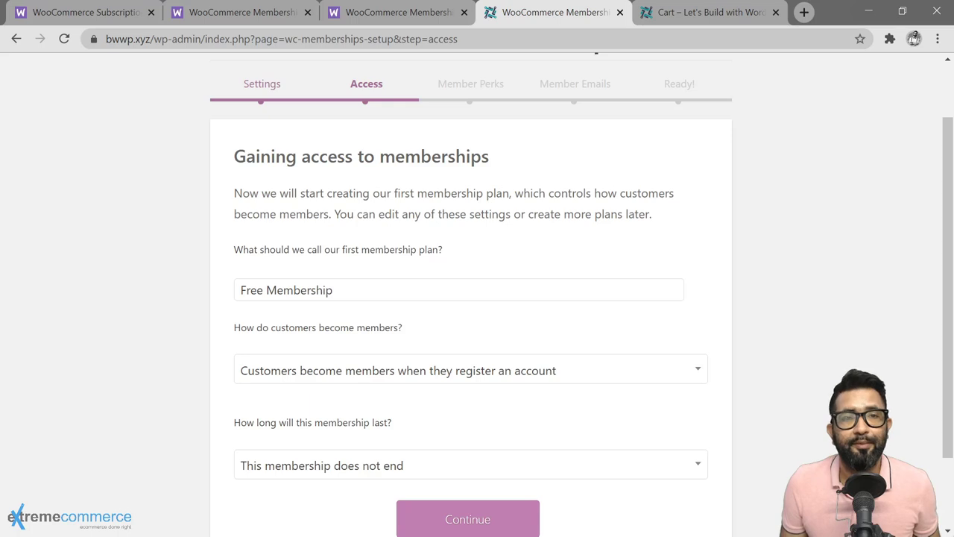
pyautogui.scroll(-2, 320, 383)
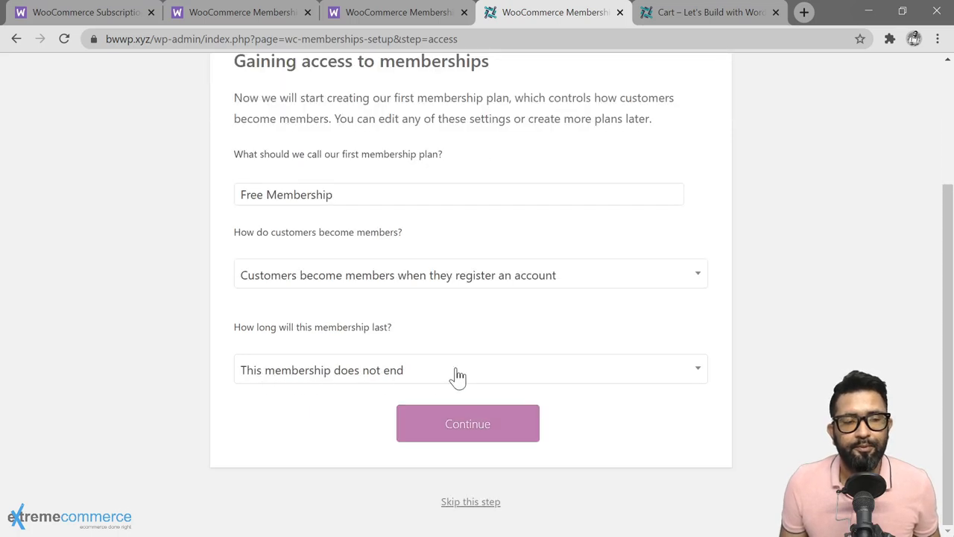
pyautogui.click(477, 428)
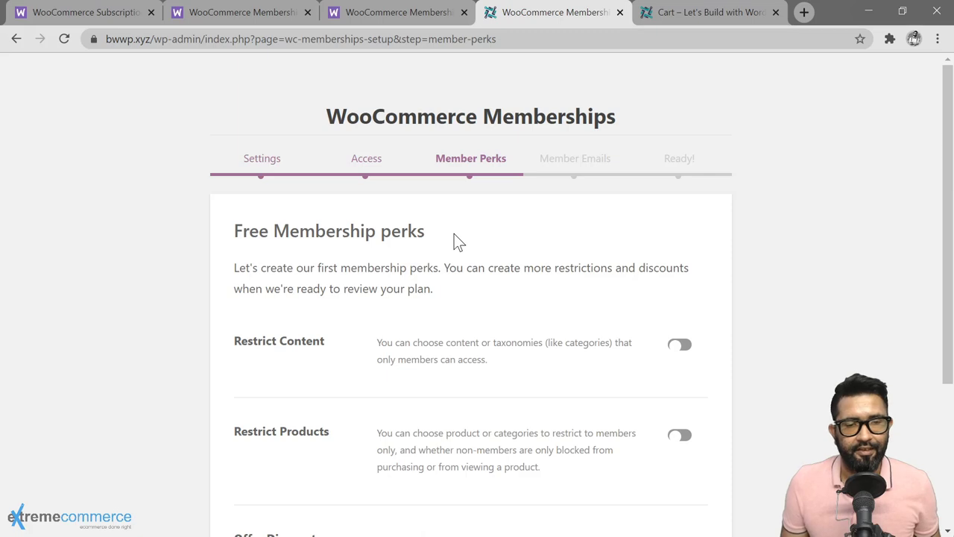
# Step: Switch on Restrict Content and set the first rule's content type to Tags
pyautogui.click(684, 347)
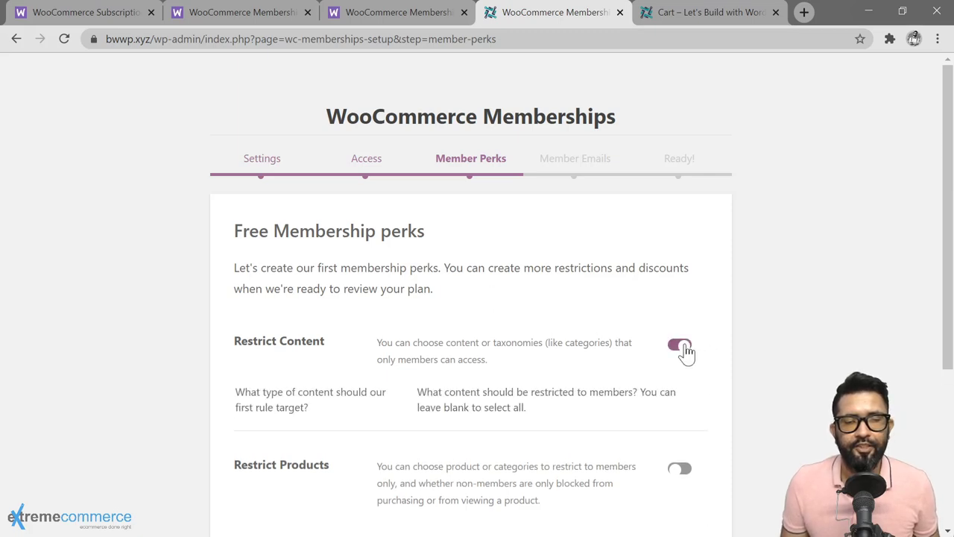
pyautogui.scroll(-1, 358, 393)
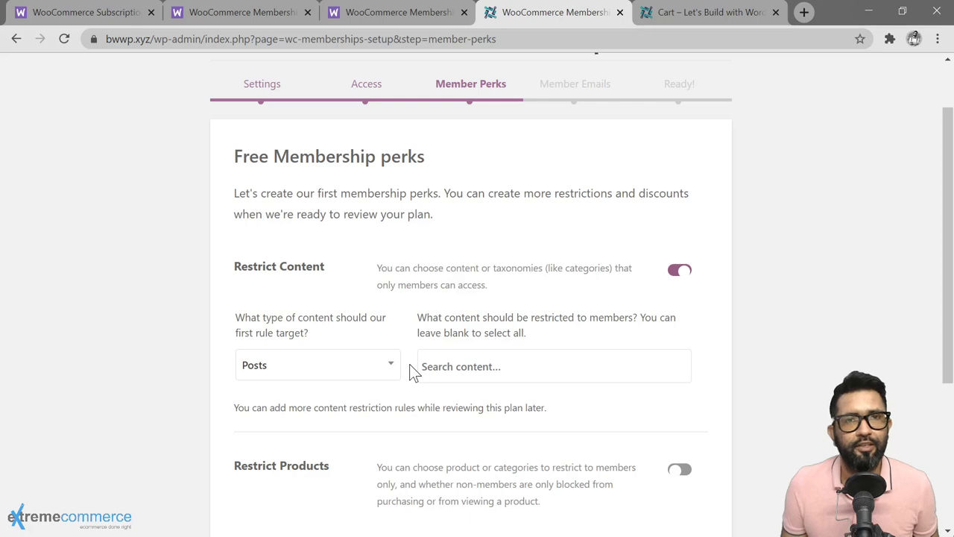
pyautogui.scroll(-1, 390, 366)
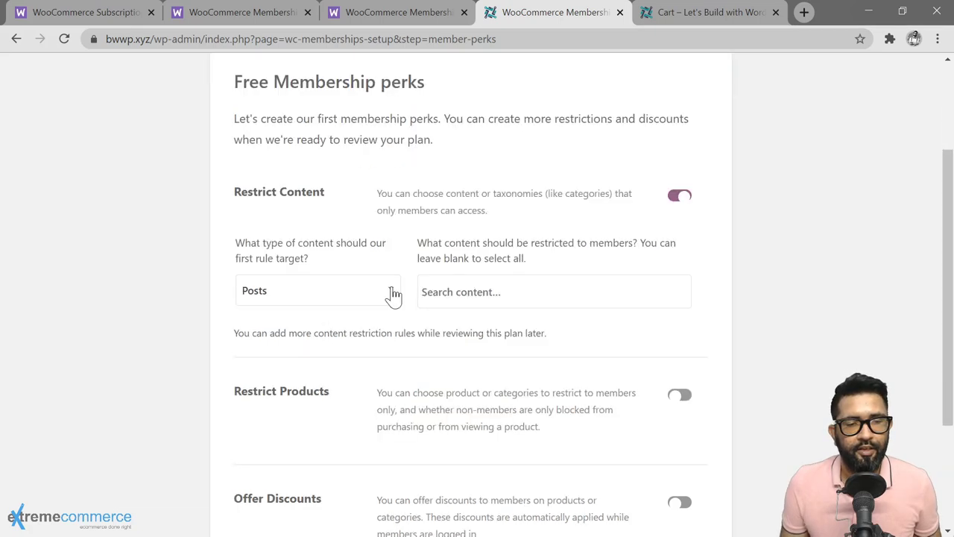
pyautogui.click(393, 293)
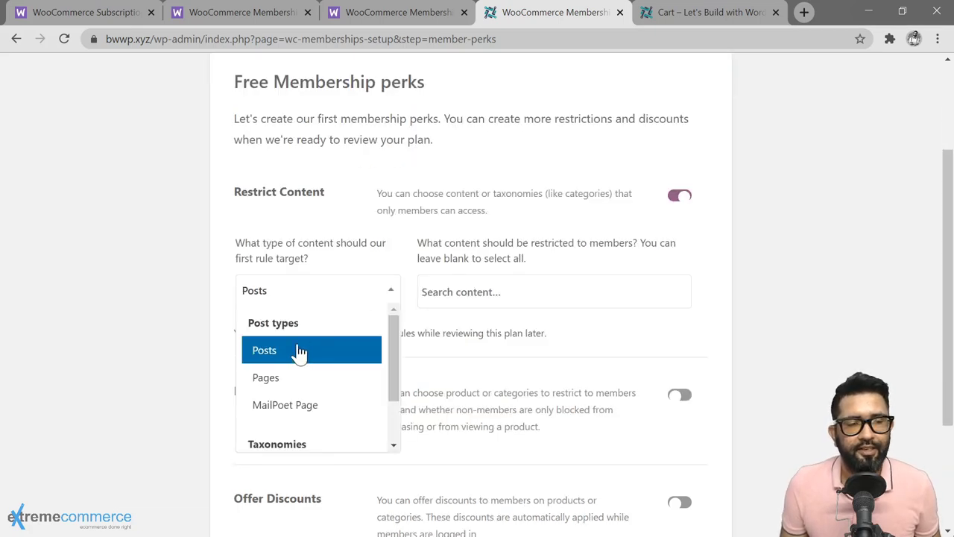
pyautogui.scroll(-1, 327, 387)
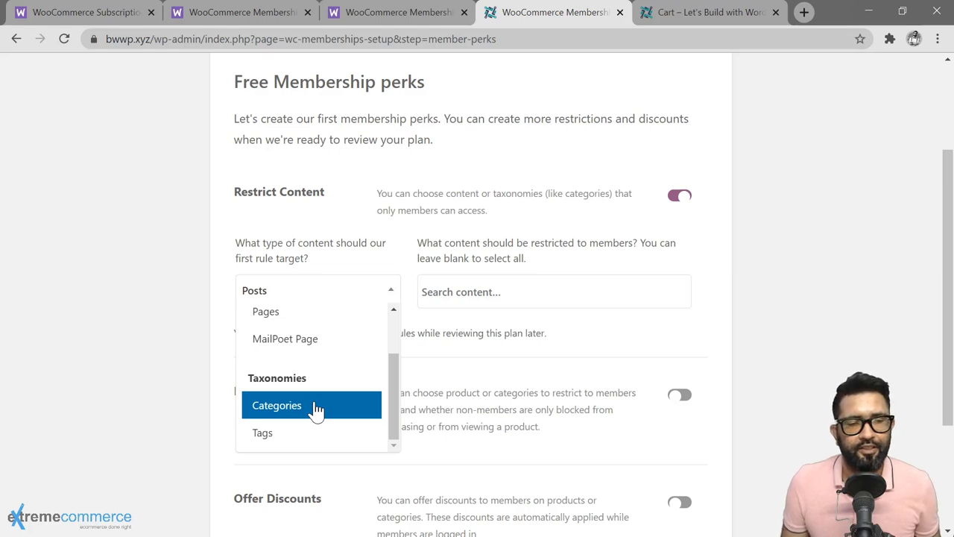
pyautogui.click(293, 435)
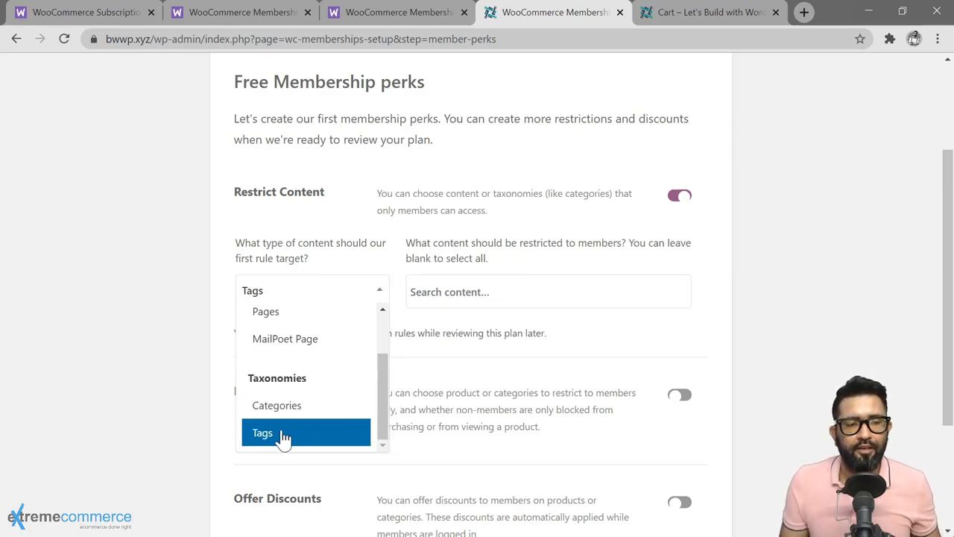
pyautogui.click(283, 440)
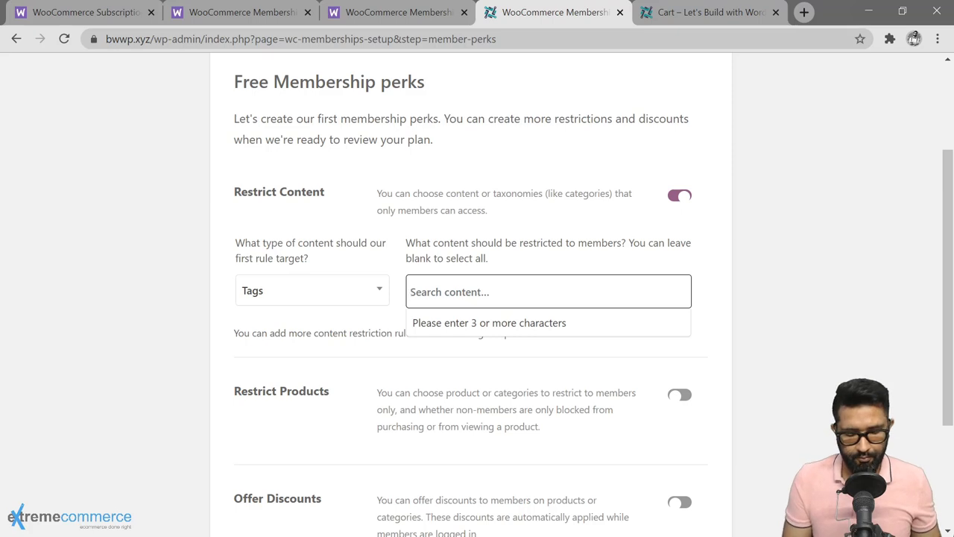
# Step: Search the rule for 'MemberOnly', then clear the search after no results
pyautogui.write('Member-')
pyautogui.press('BackSpace')
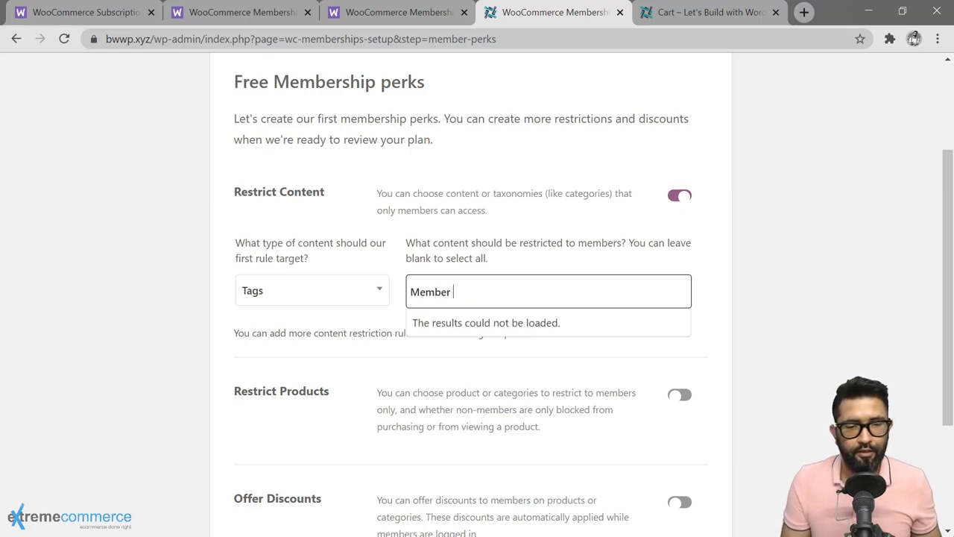
pyautogui.write('Only')
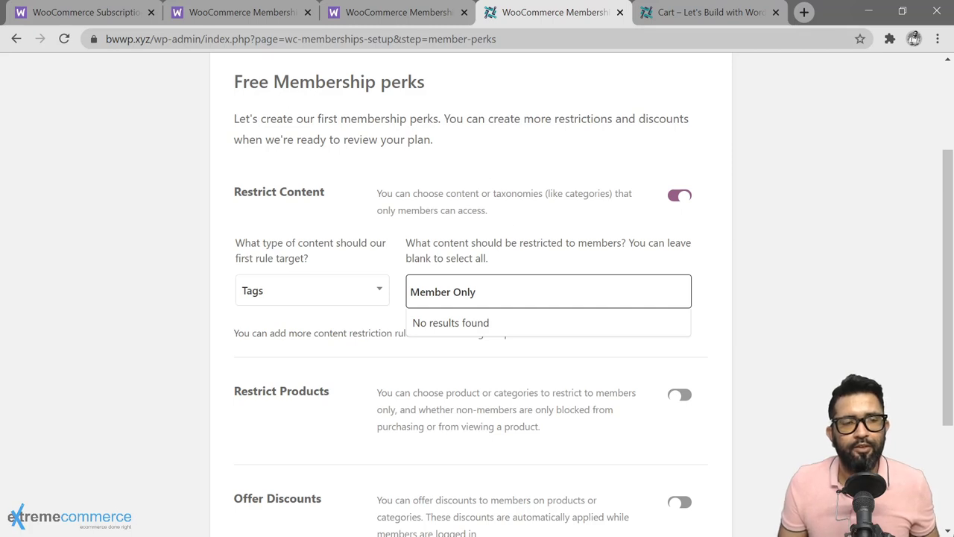
pyautogui.click(396, 292)
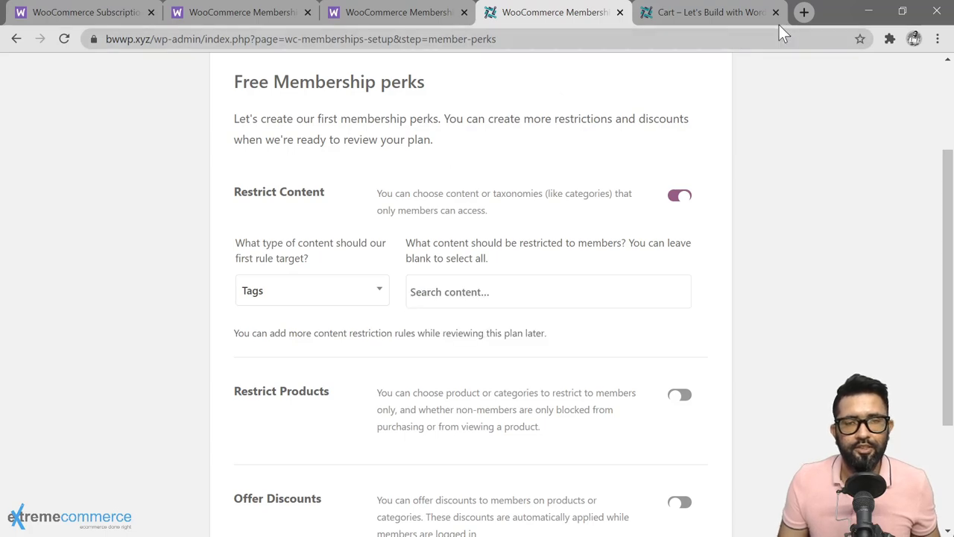
# Step: Find the 'members only' tag under Posts > Tags and pick 'members only (#646)' as restricted content
pyautogui.click(738, 16)
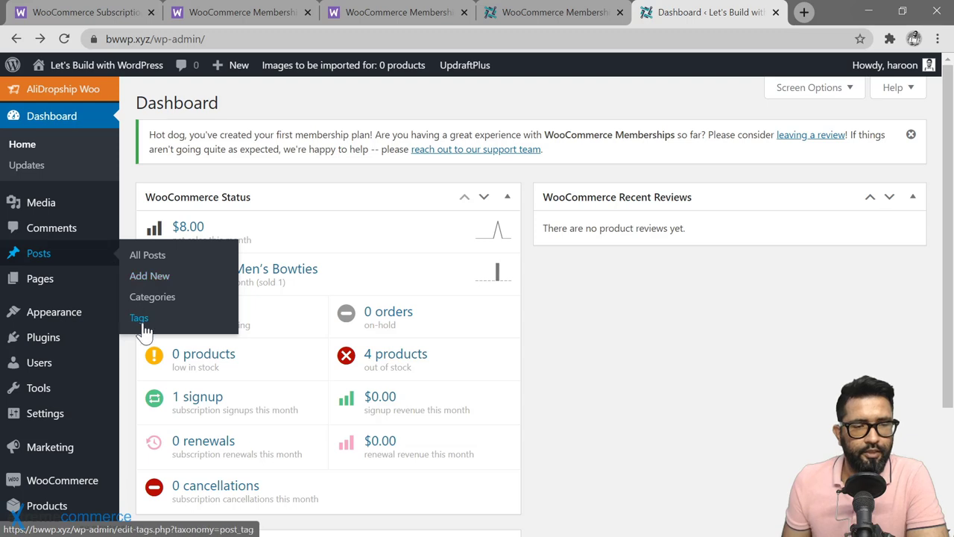
pyautogui.click(195, 314)
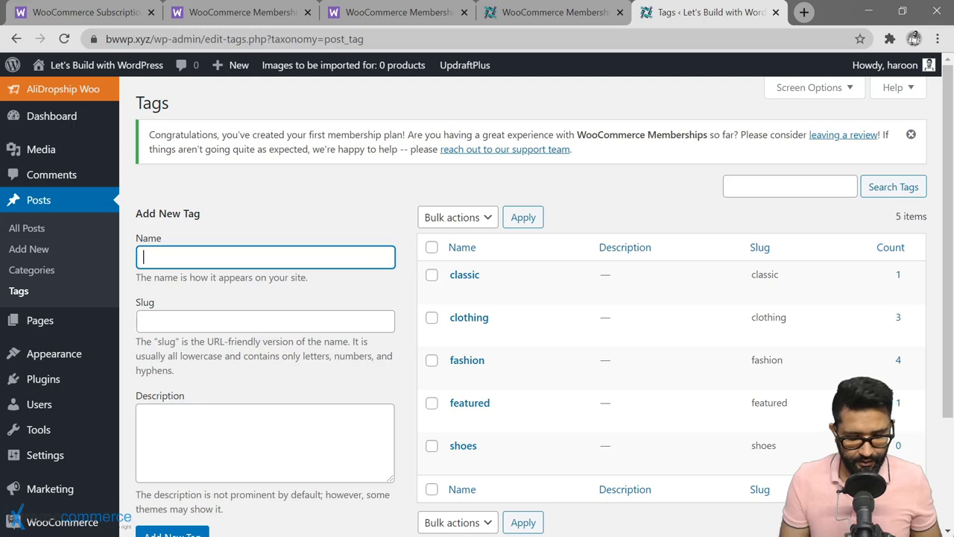
pyautogui.write('members on')
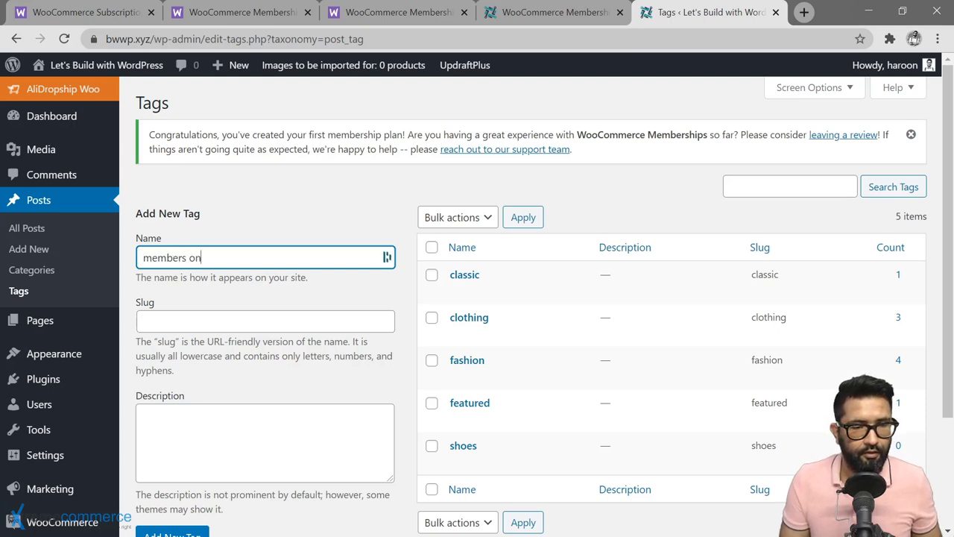
pyautogui.hotkey('ctrl', 'shift', 'Tab')
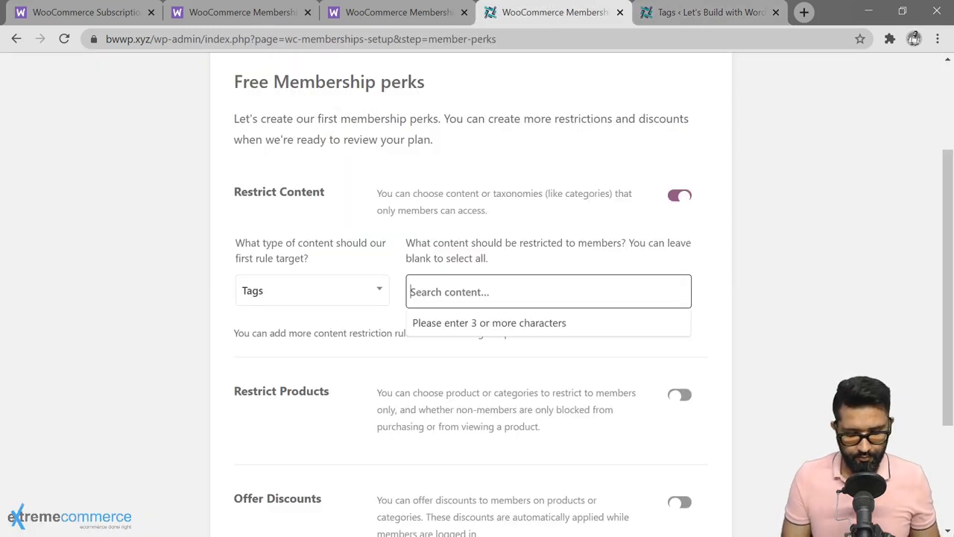
pyautogui.write('members')
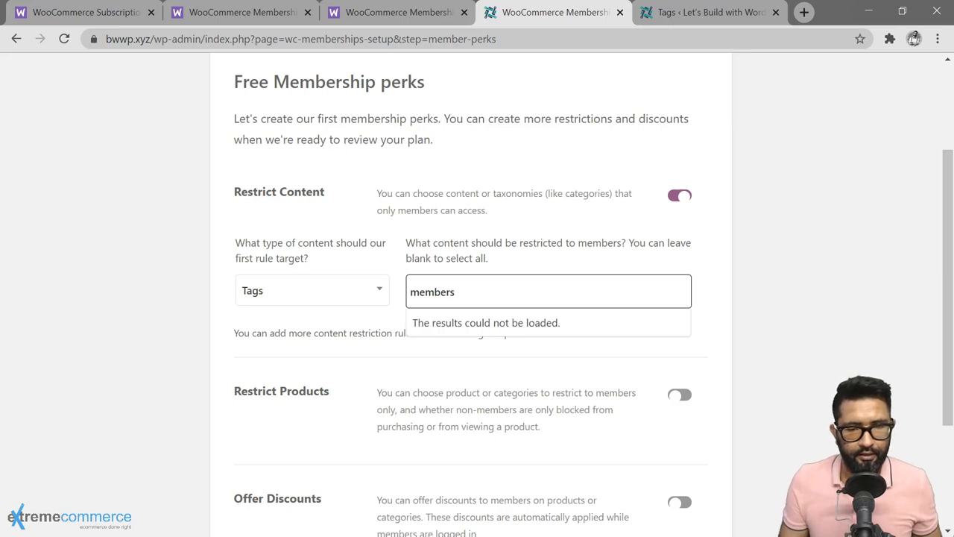
pyautogui.click(473, 330)
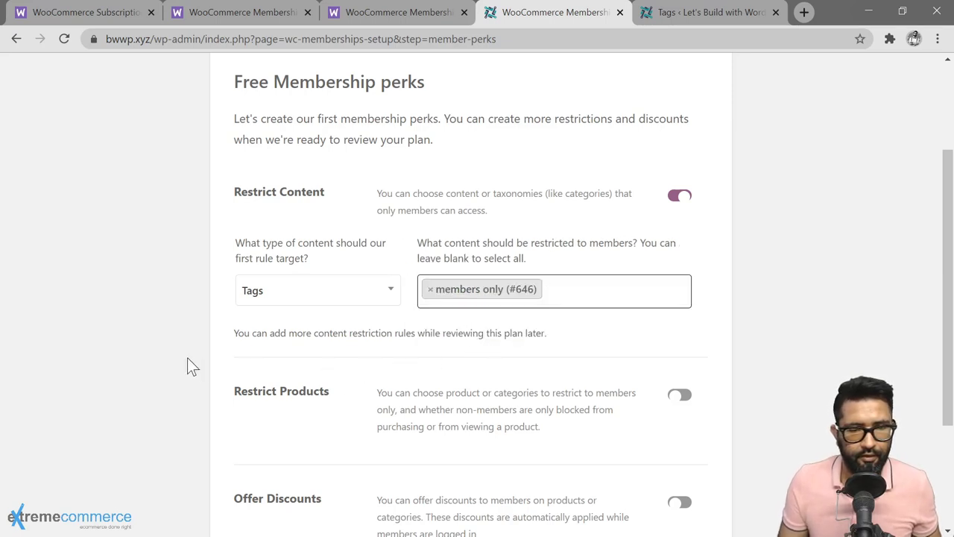
pyautogui.scroll(1, 724, 394)
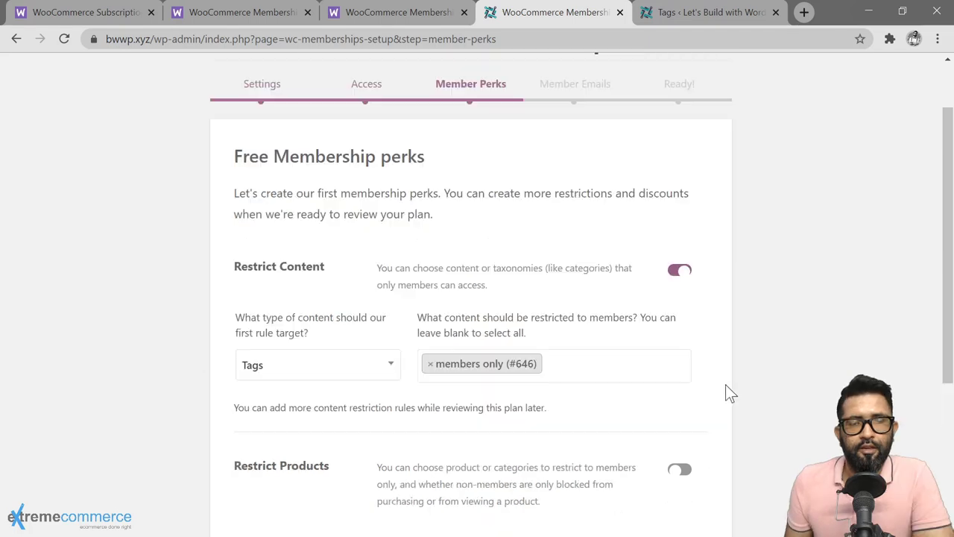
pyautogui.scroll(-3, 724, 393)
pyautogui.click(677, 323)
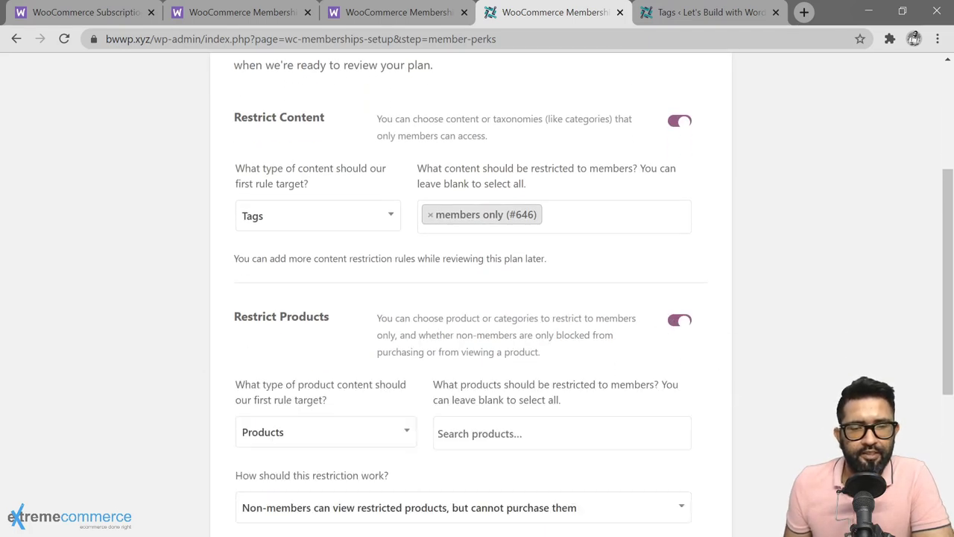
pyautogui.scroll(-2, 428, 360)
pyautogui.click(403, 292)
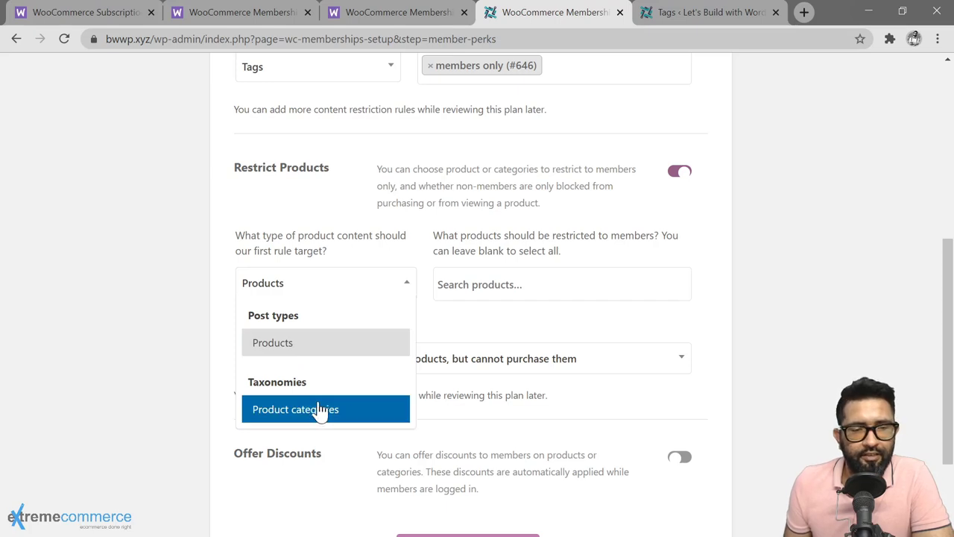
pyautogui.click(502, 324)
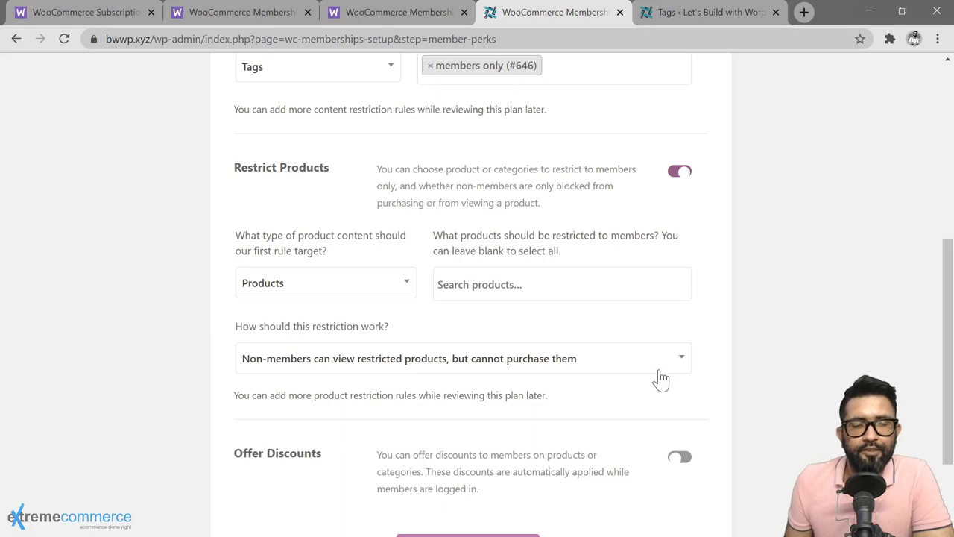
pyautogui.click(681, 361)
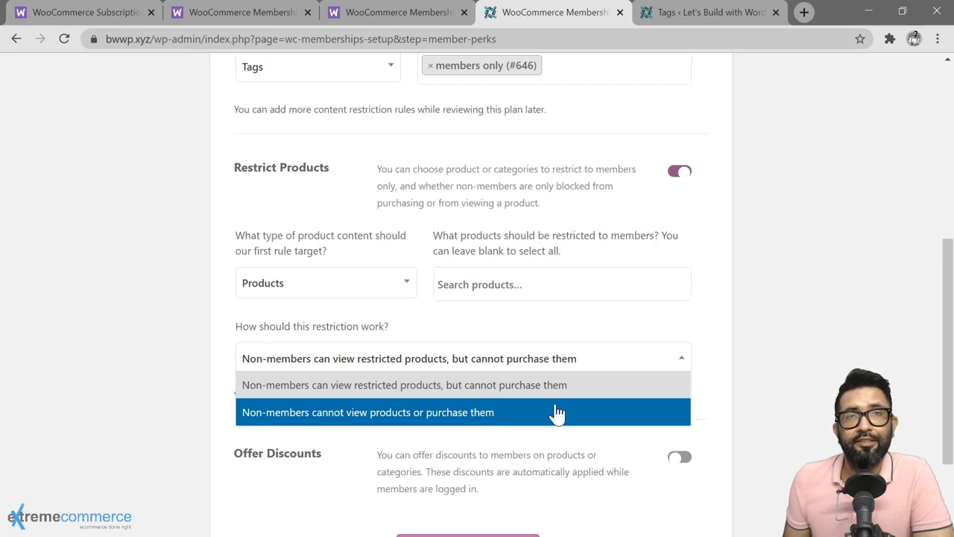
pyautogui.click(713, 376)
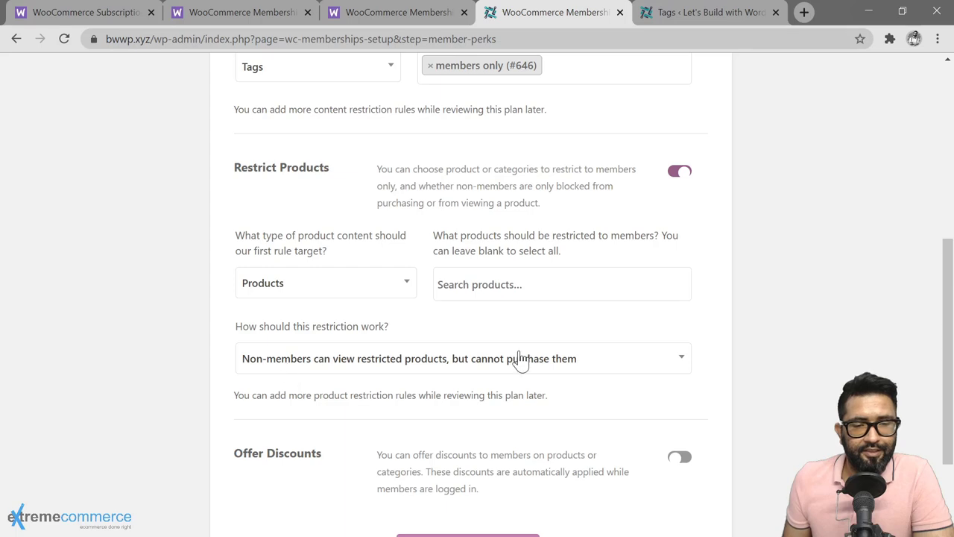
pyautogui.click(680, 176)
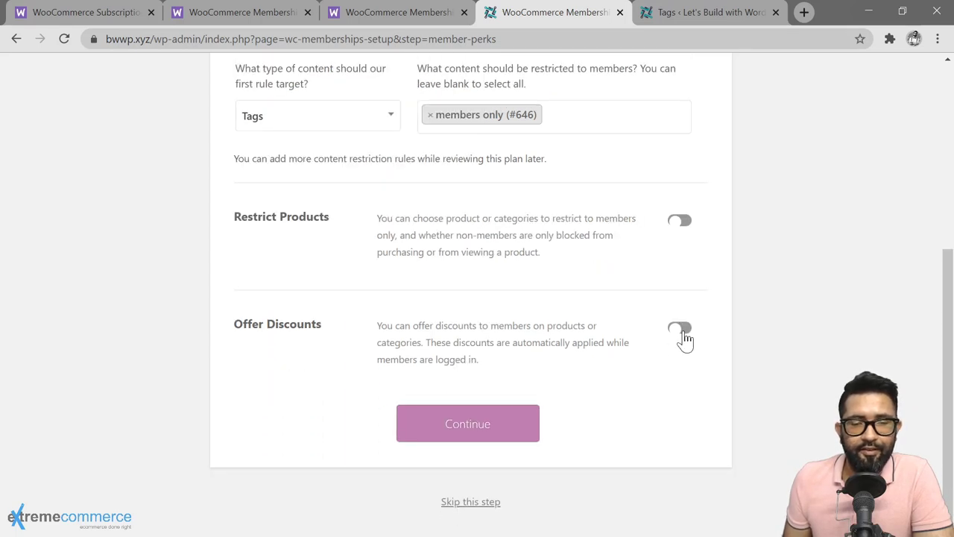
# Step: Turn on Offer Discounts, change the amount from 10 to 5%, and continue
pyautogui.click(681, 329)
pyautogui.scroll(-1, 708, 333)
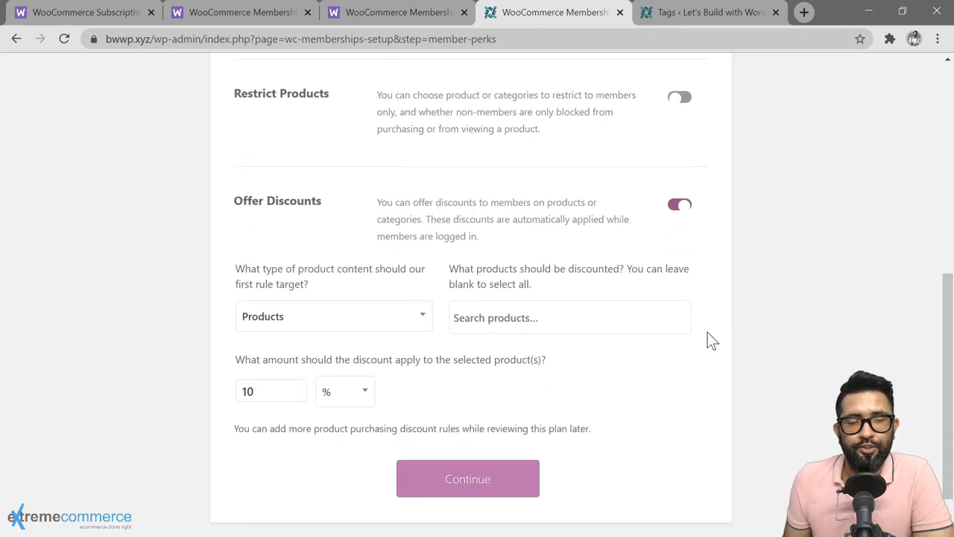
pyautogui.scroll(-1, 707, 331)
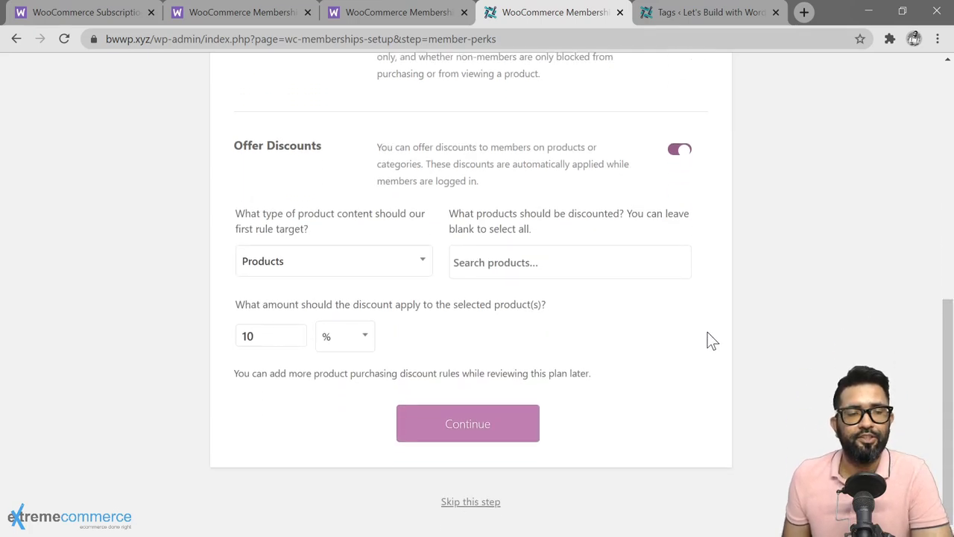
pyautogui.click(260, 336)
pyautogui.moveTo(261, 336); pyautogui.dragTo(224, 341)
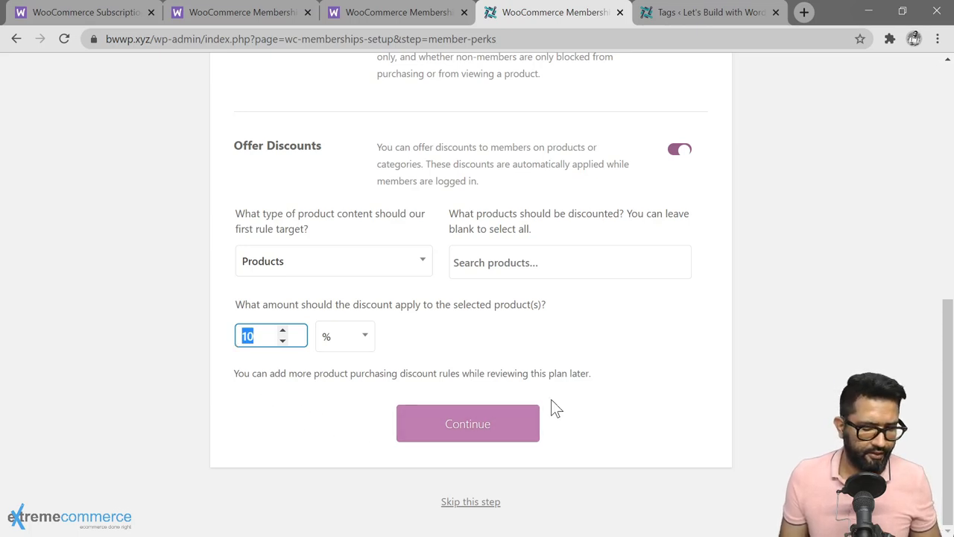
pyautogui.write('5')
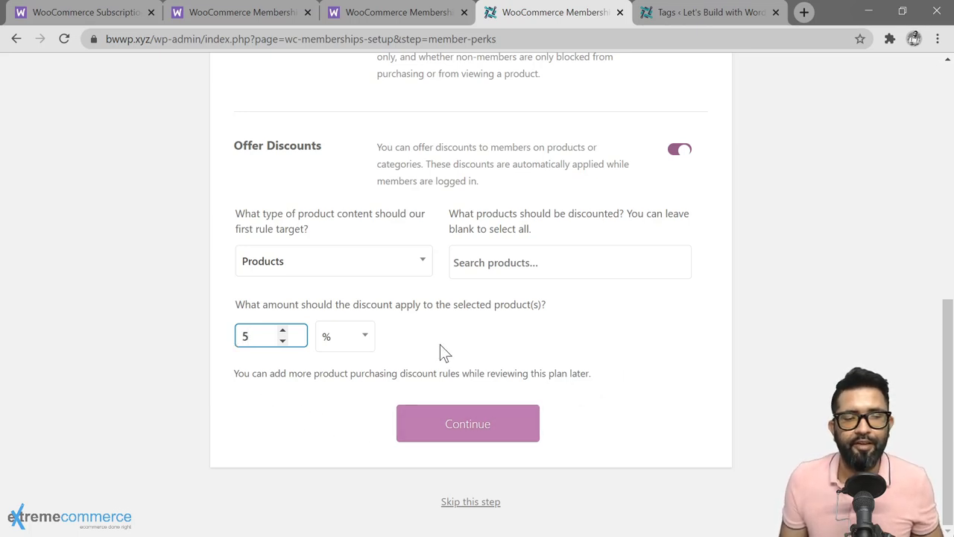
pyautogui.click(439, 345)
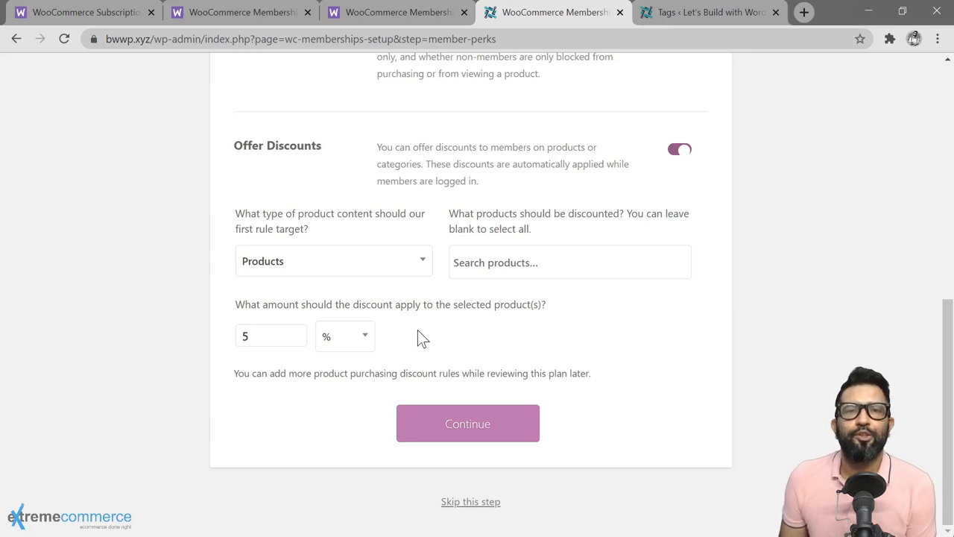
pyautogui.click(252, 336)
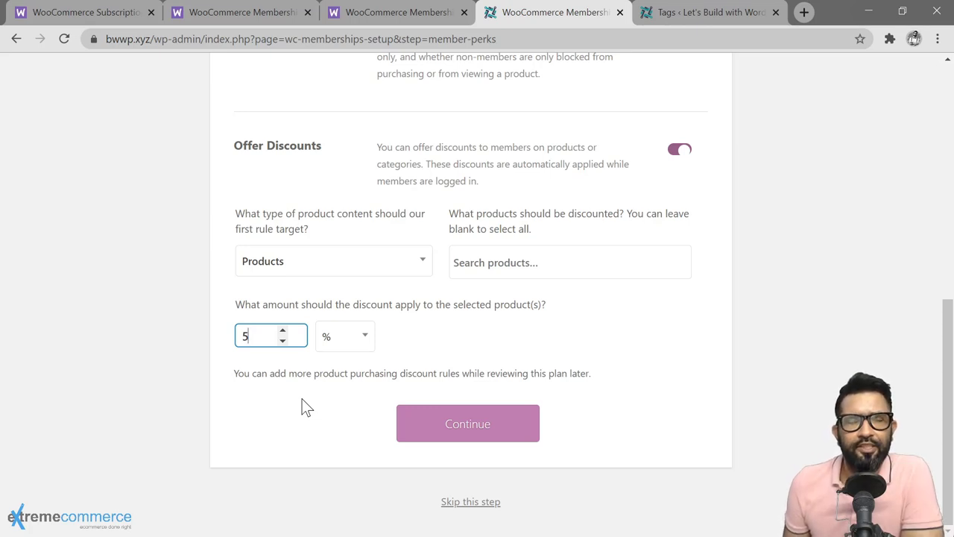
pyautogui.click(464, 432)
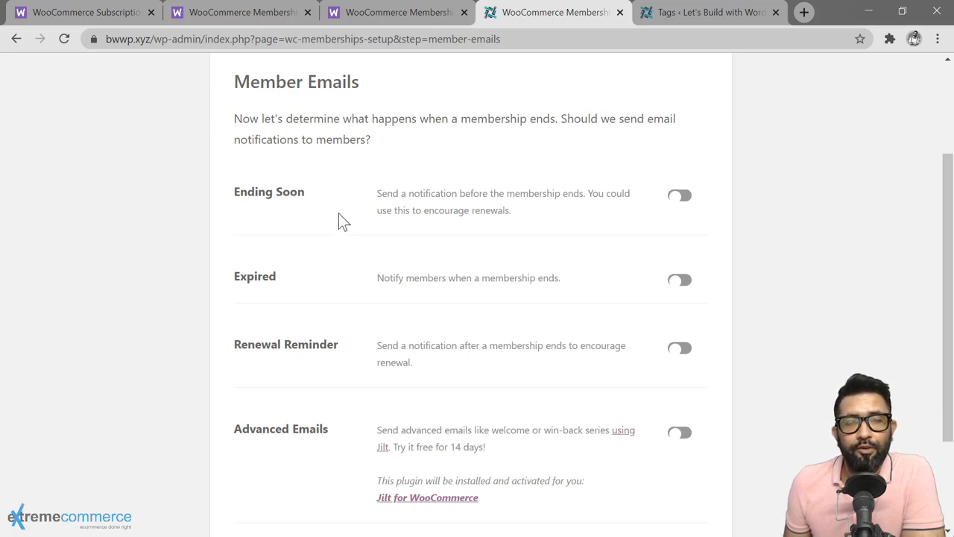
# Step: Enable Ending Soon (3 days before), Expired, and Renewal Reminder (1 day after) emails
pyautogui.click(681, 203)
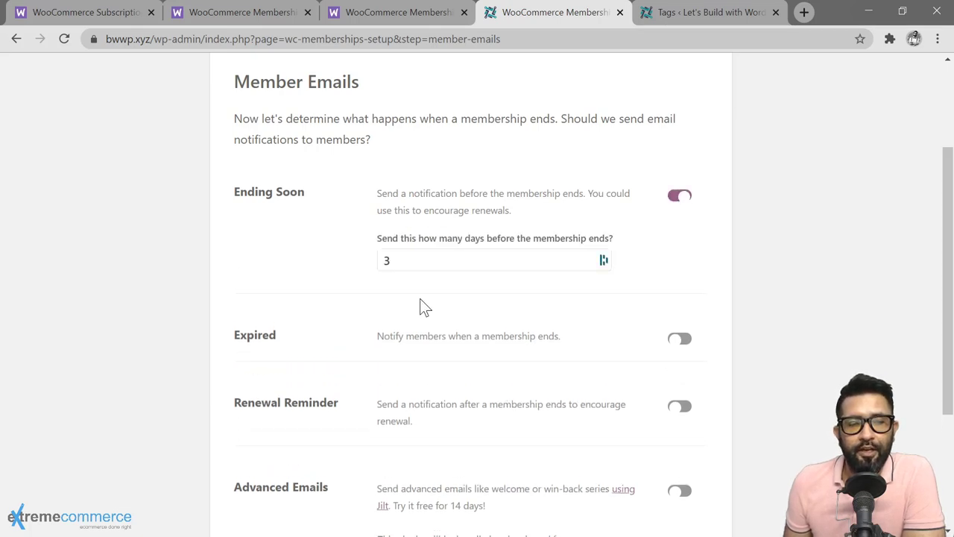
pyautogui.doubleClick(552, 260)
pyautogui.click(601, 281)
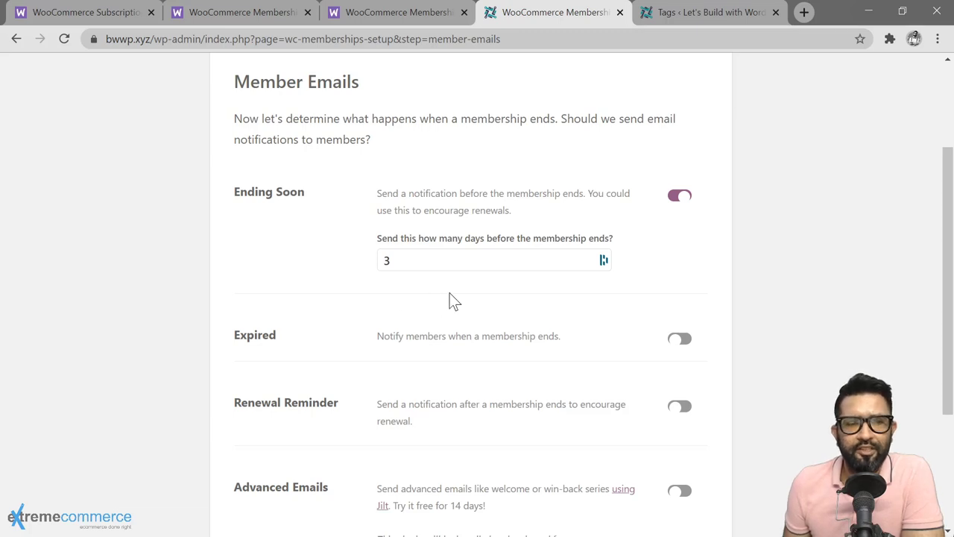
pyautogui.scroll(-2, 670, 239)
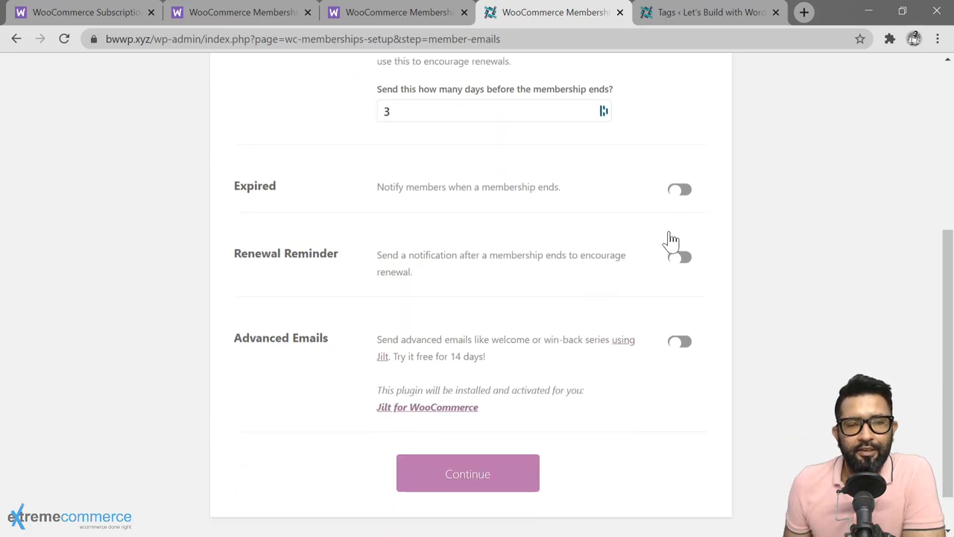
pyautogui.click(679, 191)
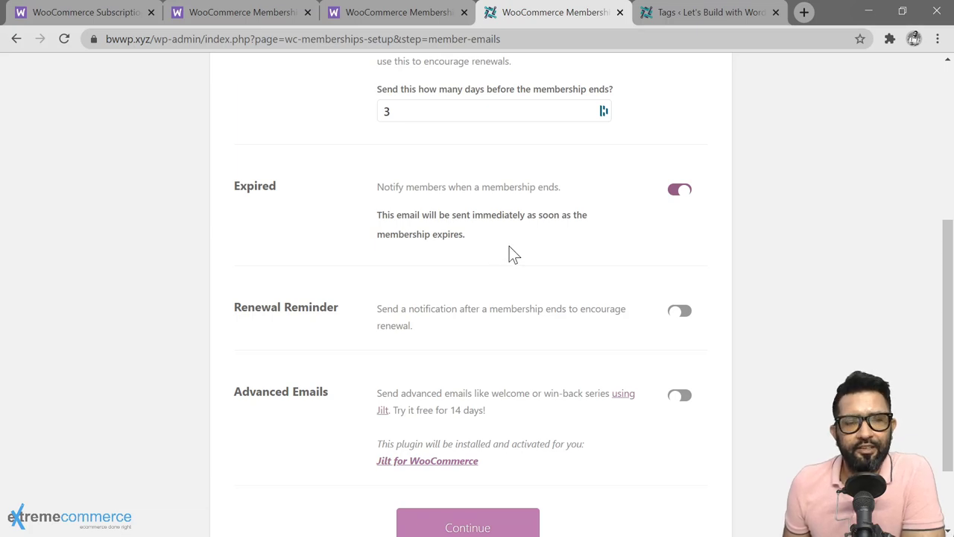
pyautogui.click(395, 319)
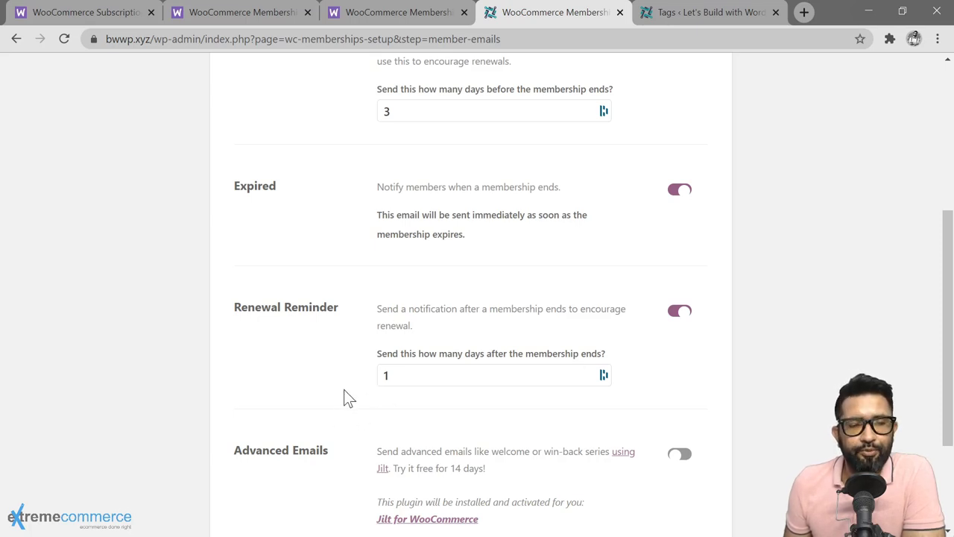
pyautogui.scroll(-1, 344, 389)
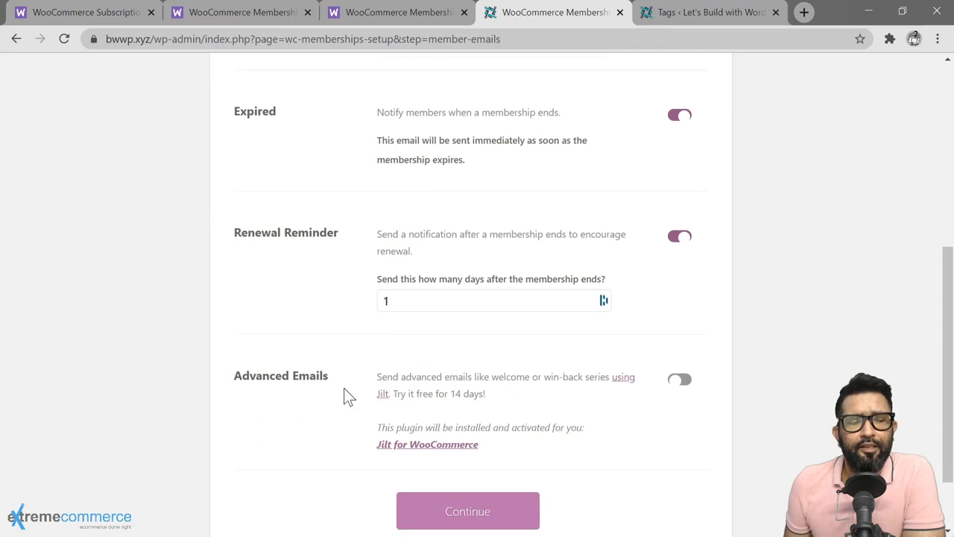
pyautogui.scroll(-1, 343, 388)
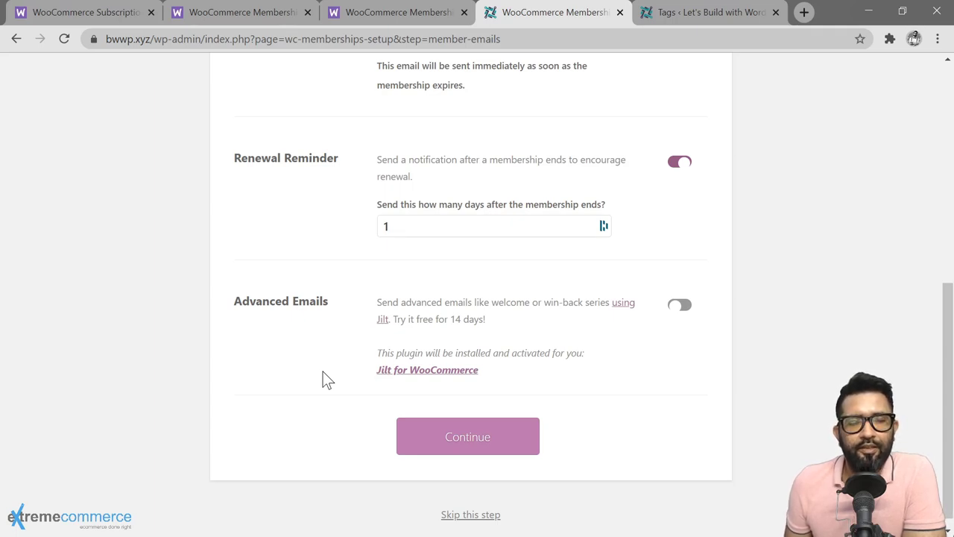
# Step: Continue past Member Emails to reach the 'WooCommerce Memberships is ready!' page
pyautogui.click(474, 444)
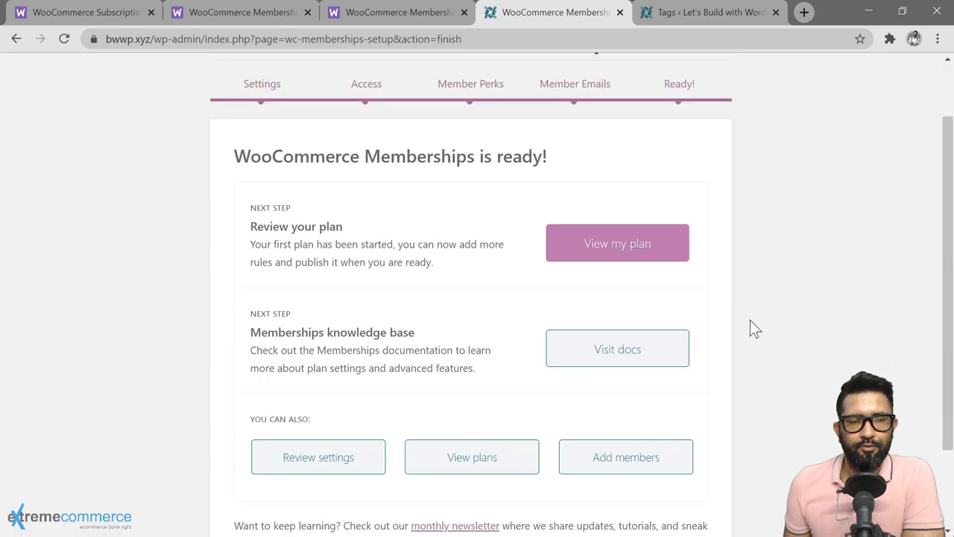
pyautogui.scroll(-1, 750, 321)
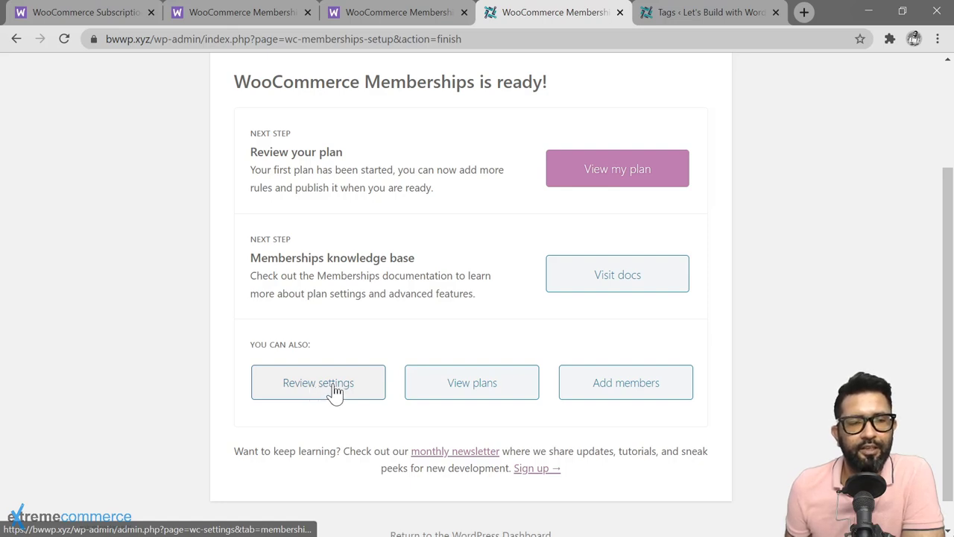
# Step: Open the general Memberships settings via Review settings
pyautogui.click(335, 391)
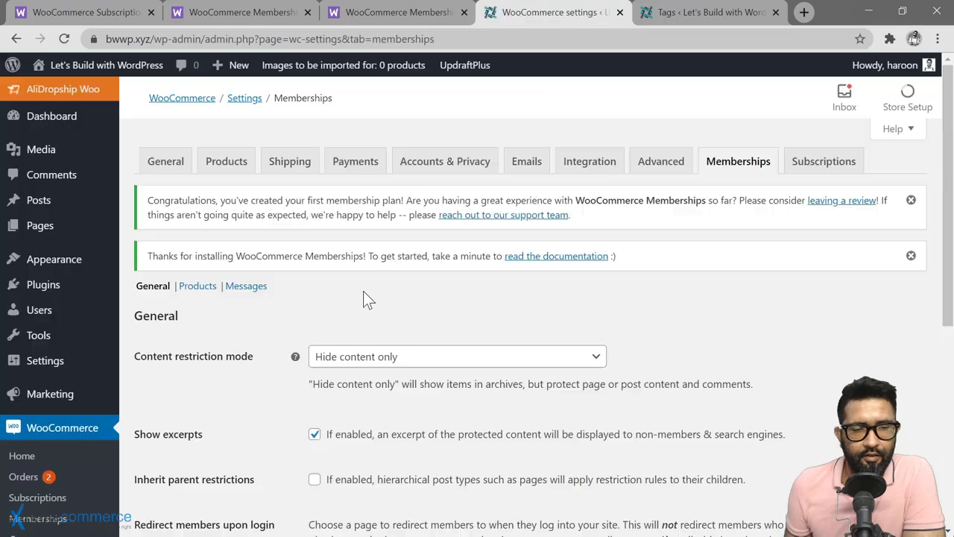
pyautogui.scroll(-3, 212, 346)
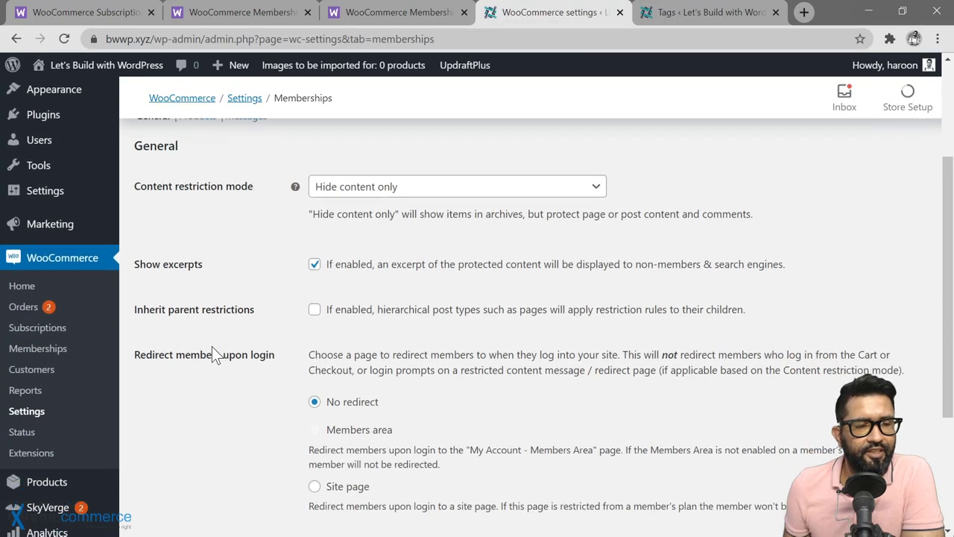
pyautogui.scroll(3, 187, 364)
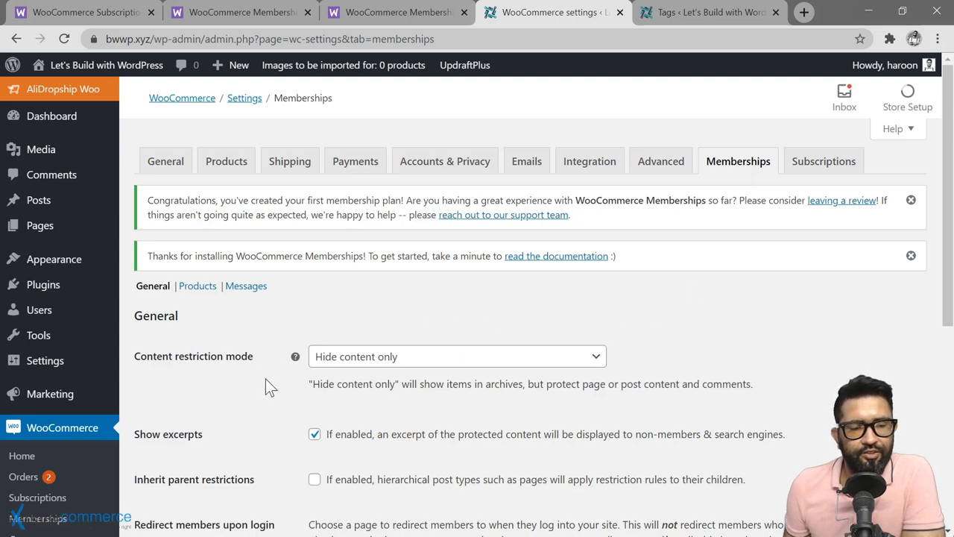
pyautogui.scroll(-2, 265, 378)
pyautogui.scroll(-1, 265, 379)
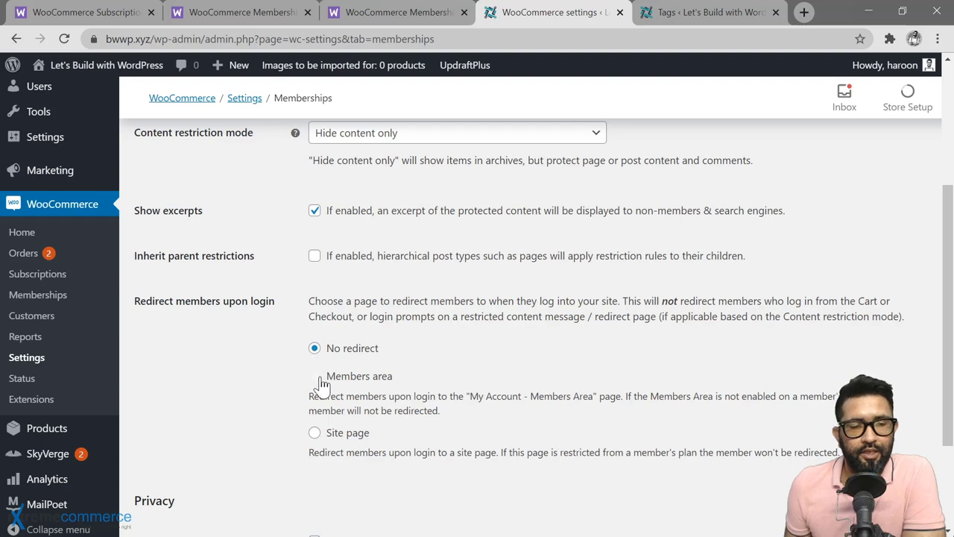
# Step: Try a Site page login redirect, revert to No redirect, and save the changes
pyautogui.click(315, 434)
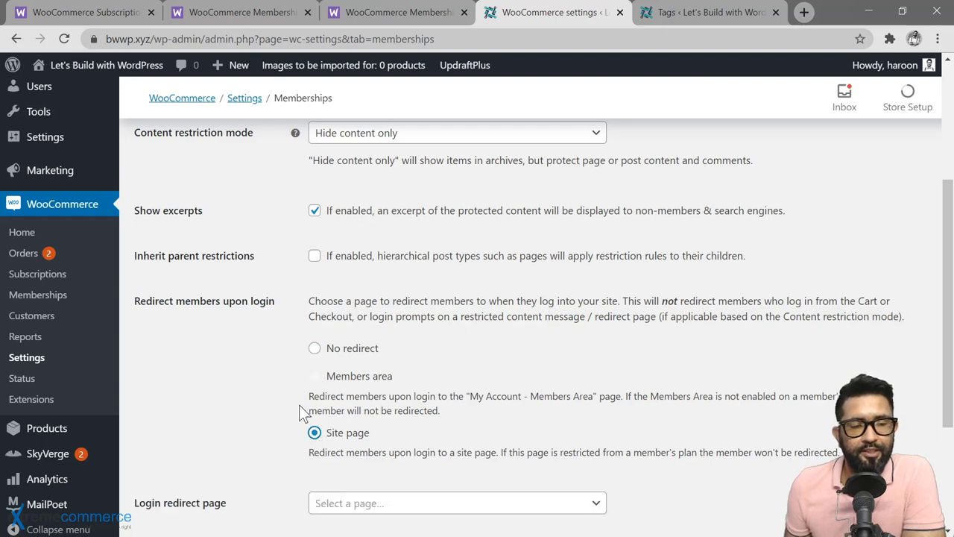
pyautogui.scroll(-2, 298, 402)
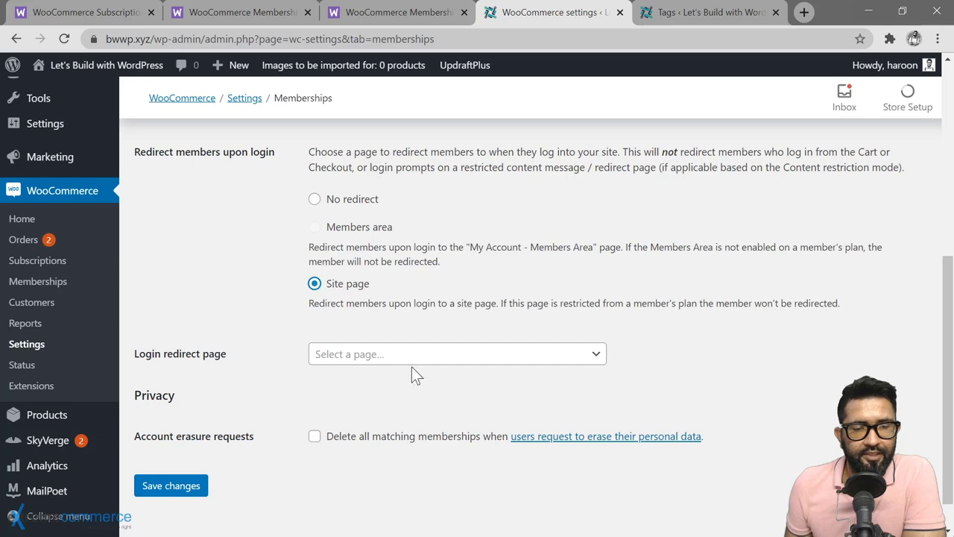
pyautogui.click(438, 359)
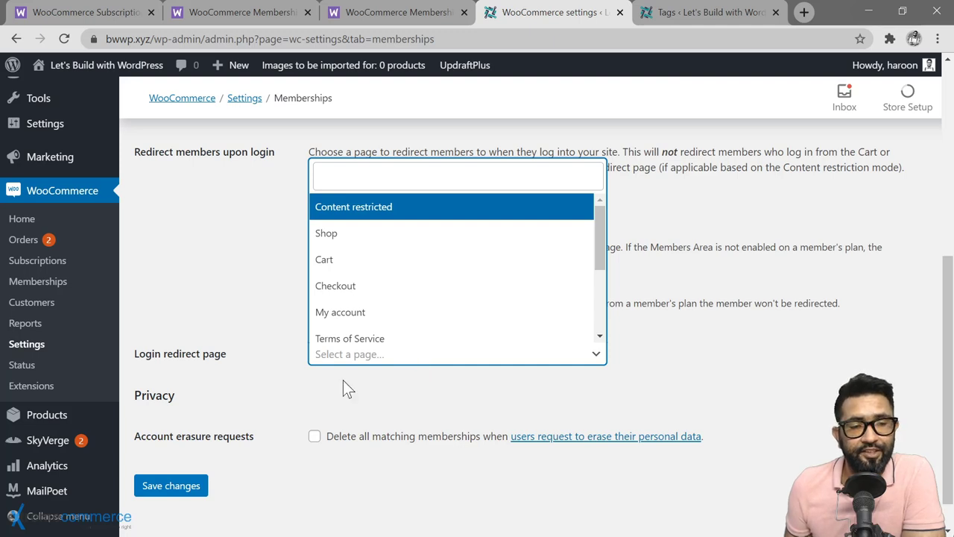
pyautogui.click(312, 393)
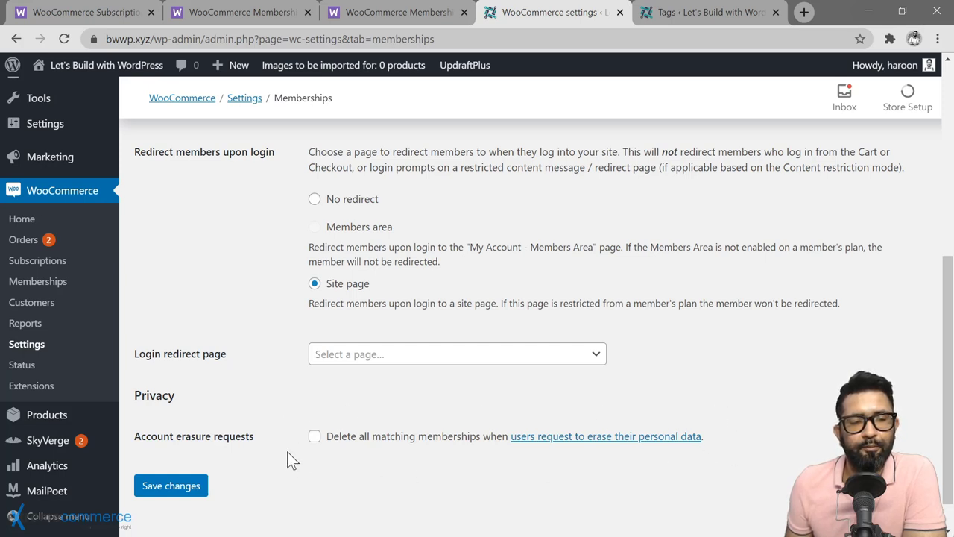
pyautogui.scroll(-1, 363, 448)
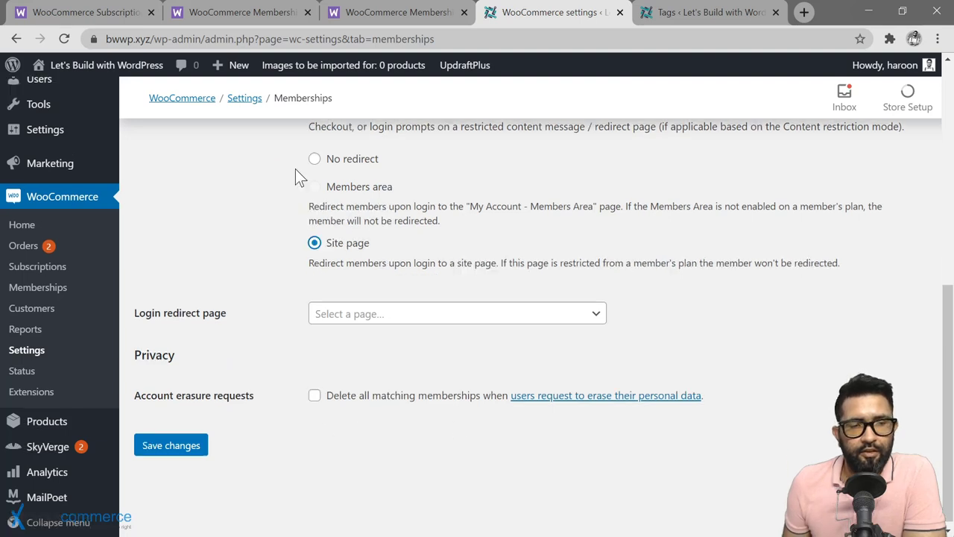
pyautogui.click(314, 160)
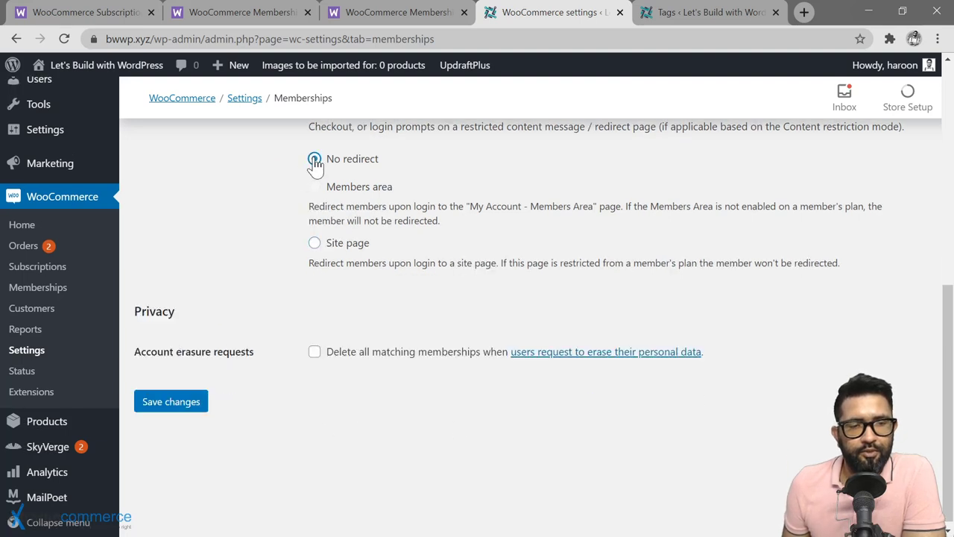
pyautogui.click(171, 406)
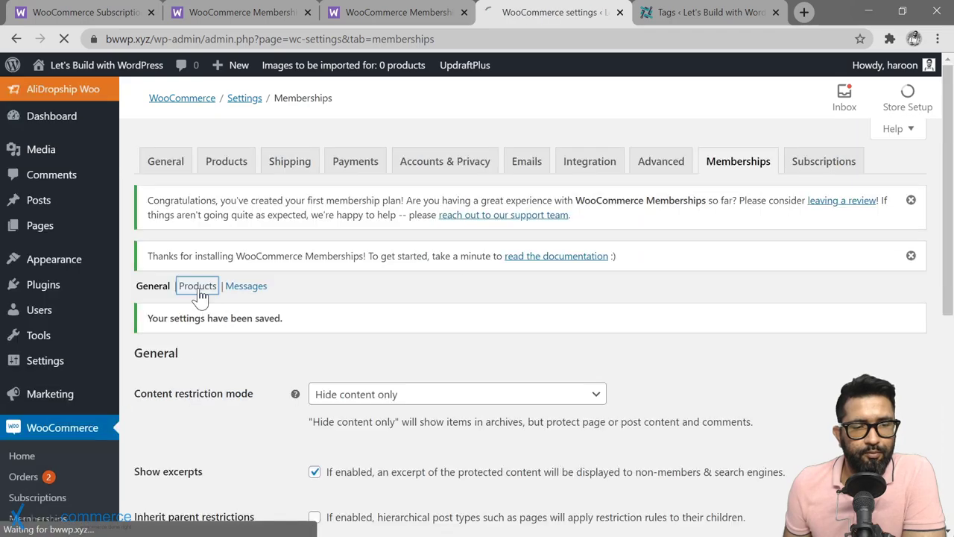
# Step: Review the Products settings, leaving discount and hide-restricted-products options unchecked, then open Messages
pyautogui.click(197, 285)
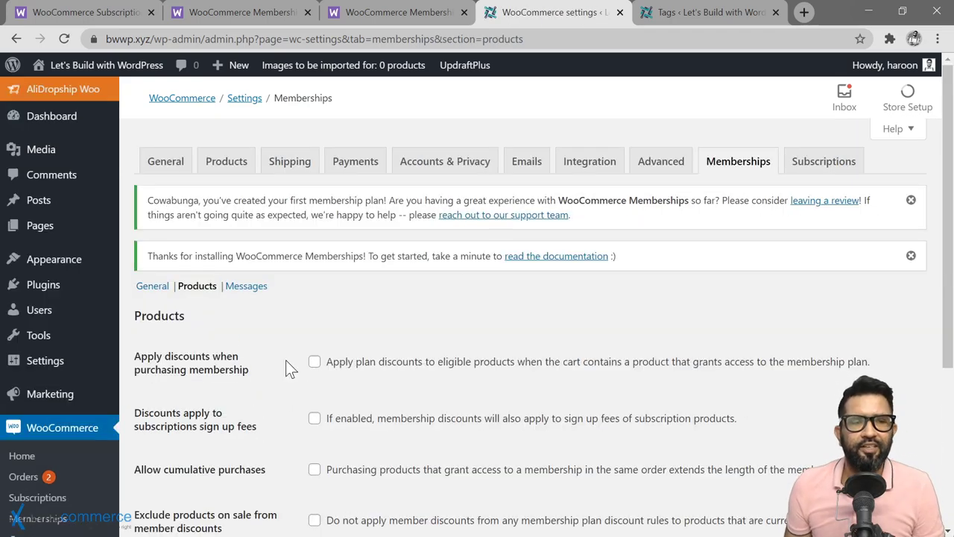
pyautogui.scroll(-1, 286, 361)
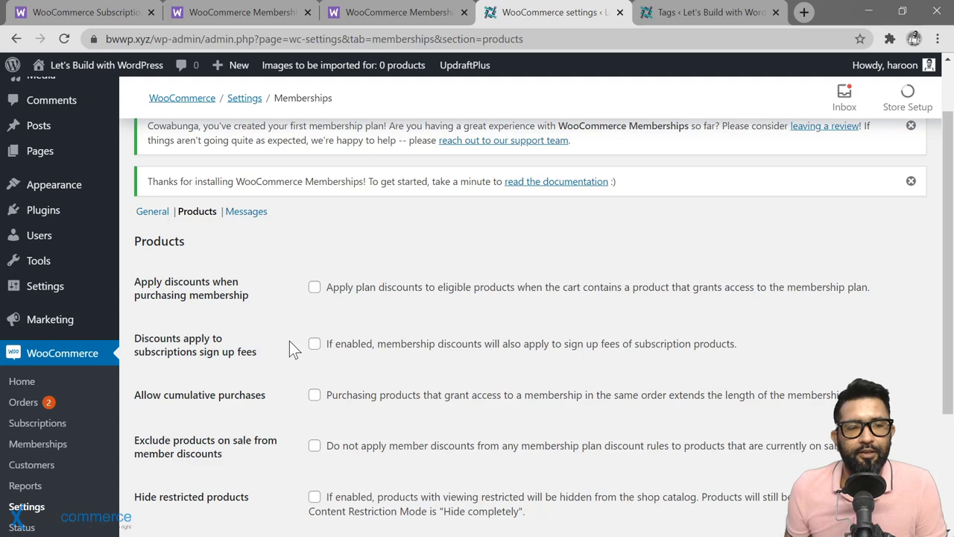
pyautogui.scroll(-3, 293, 348)
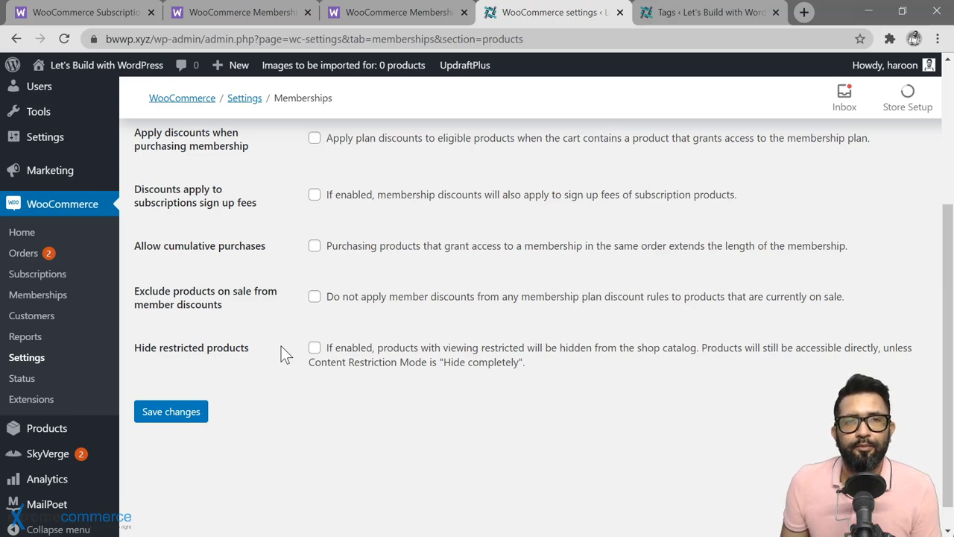
pyautogui.scroll(-1, 283, 379)
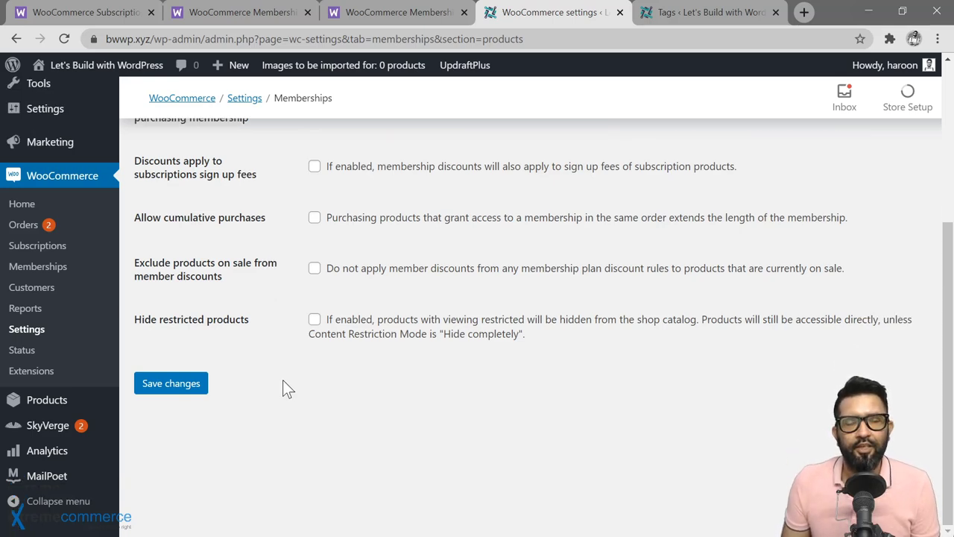
pyautogui.scroll(4, 283, 380)
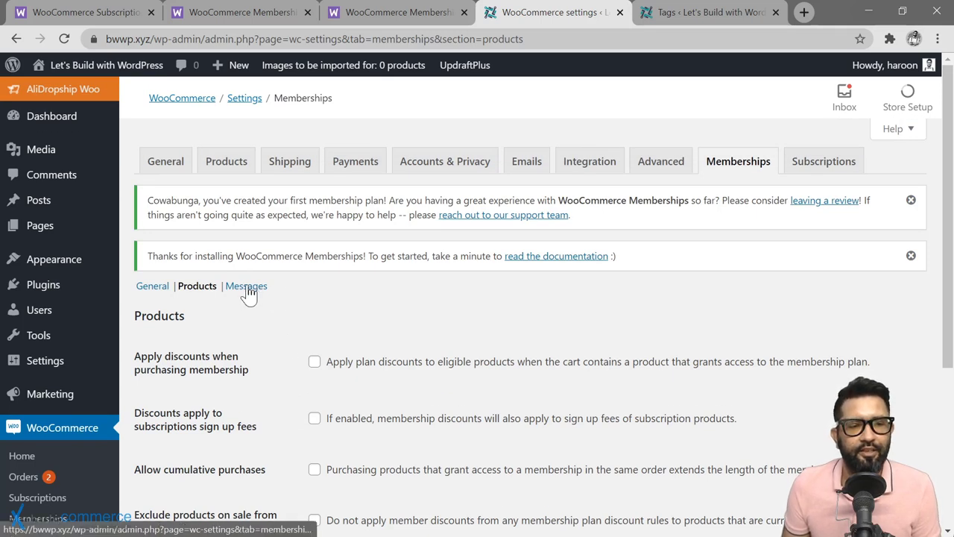
pyautogui.click(248, 290)
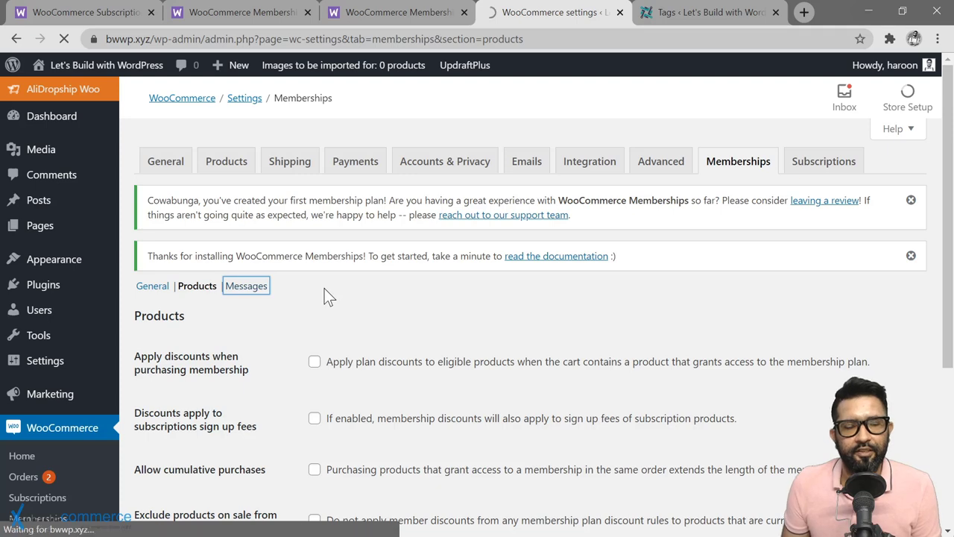
# Step: Switch the message editor to Content restriction messages
pyautogui.scroll(-3, 262, 316)
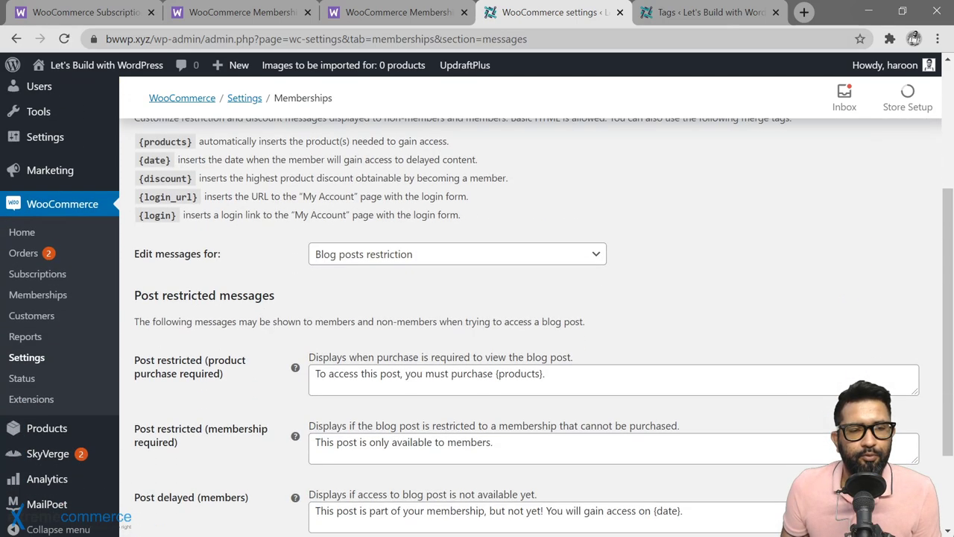
pyautogui.scroll(-1, 278, 294)
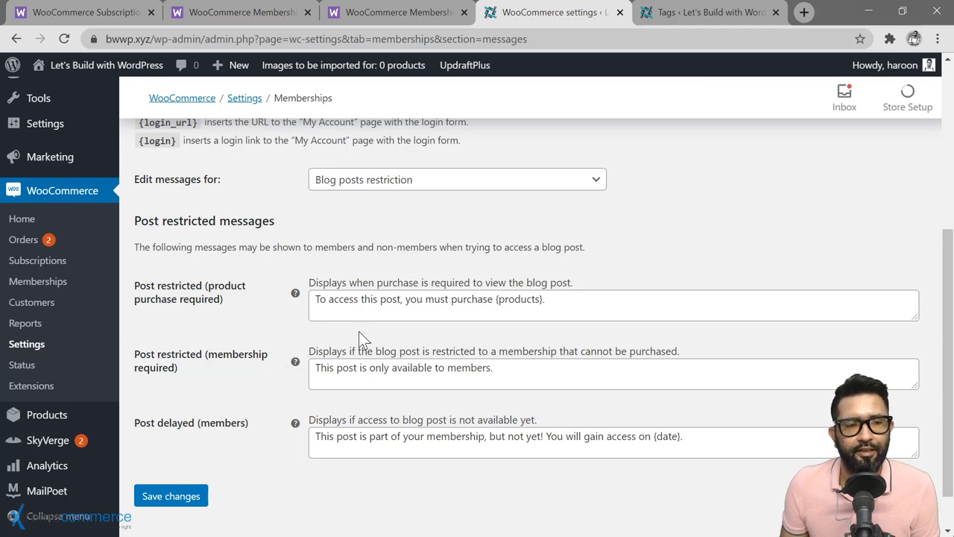
pyautogui.click(601, 182)
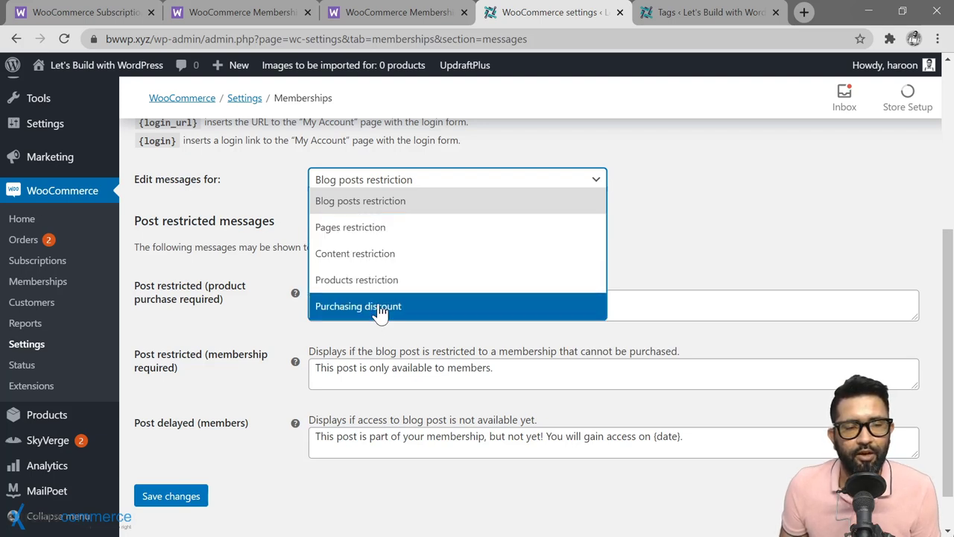
pyautogui.click(408, 263)
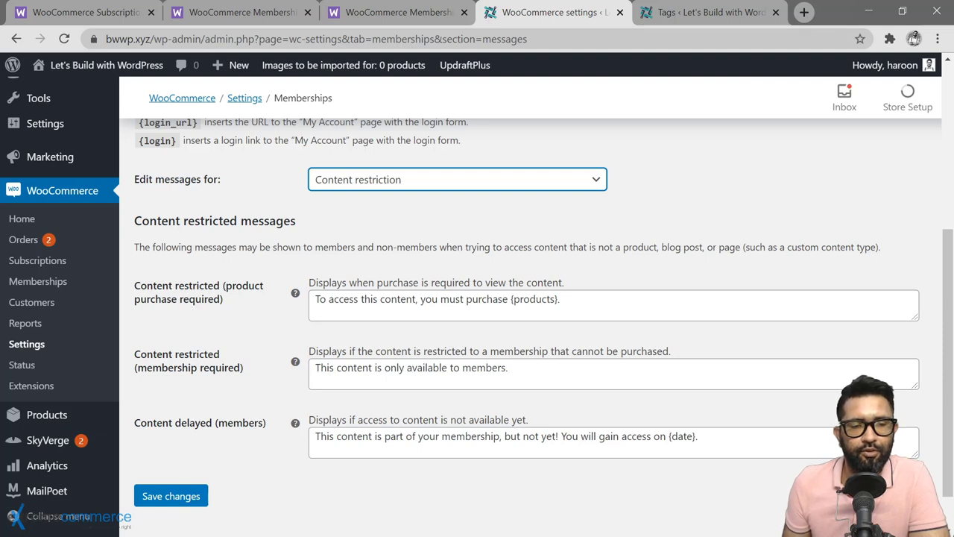
# Step: Inspect the product-purchase and membership-required messages, leaving both texts unchanged
pyautogui.moveTo(561, 299); pyautogui.dragTo(314, 299)
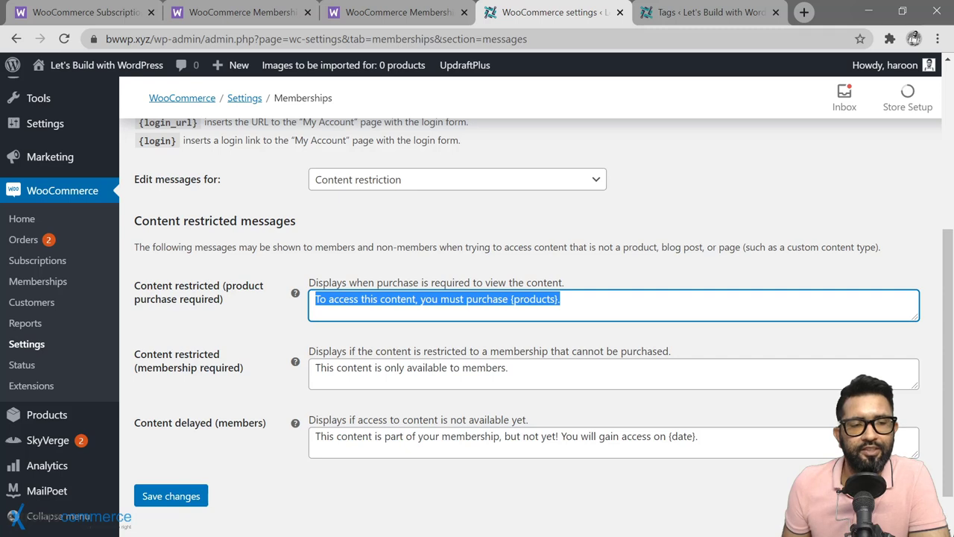
pyautogui.click(315, 298)
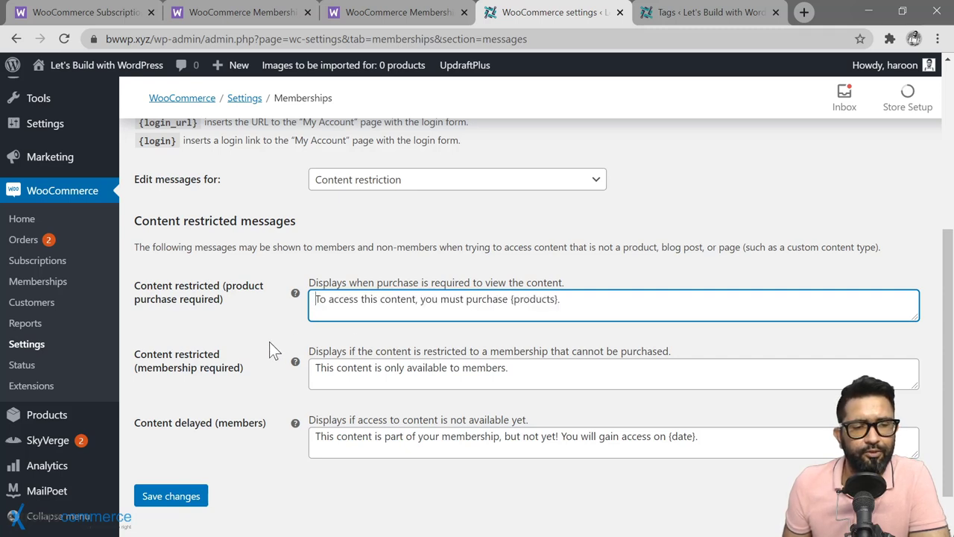
pyautogui.click(272, 333)
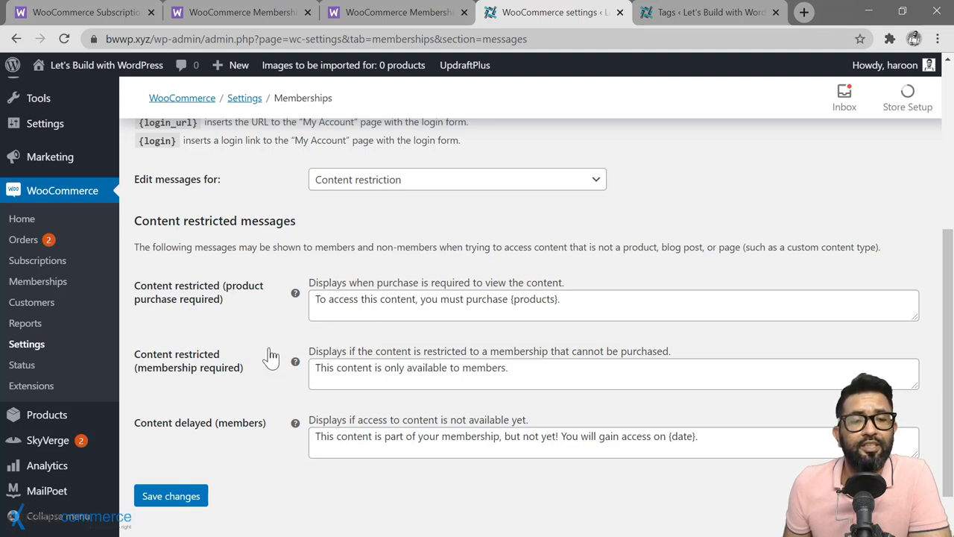
pyautogui.moveTo(510, 367); pyautogui.dragTo(313, 367)
pyautogui.click(313, 383)
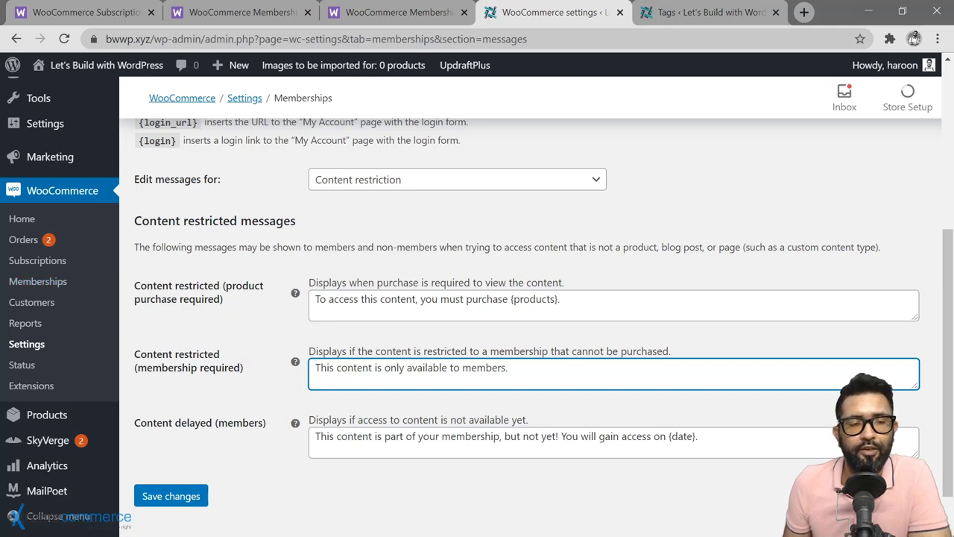
pyautogui.click(155, 459)
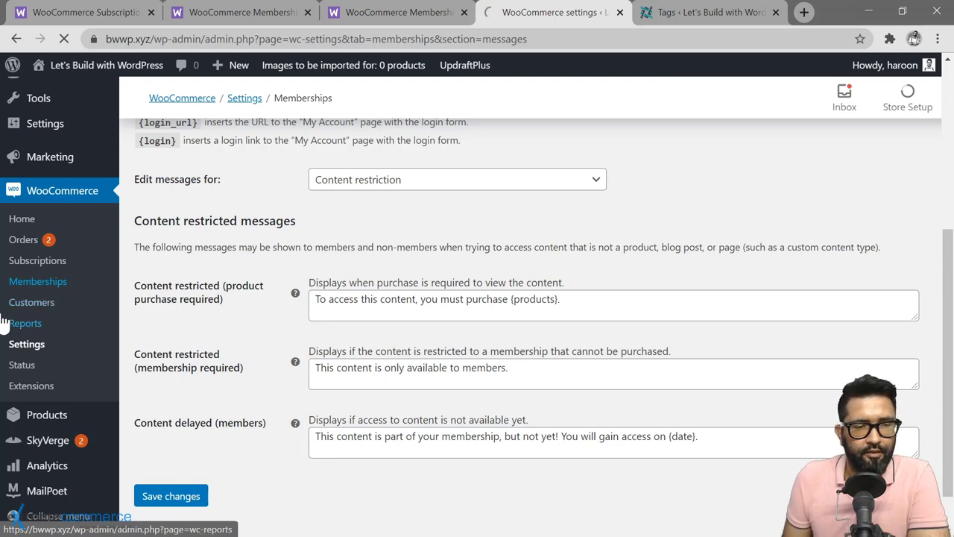
# Step: From Members > Membership Plans, start a new membership plan with an empty form
pyautogui.click(36, 289)
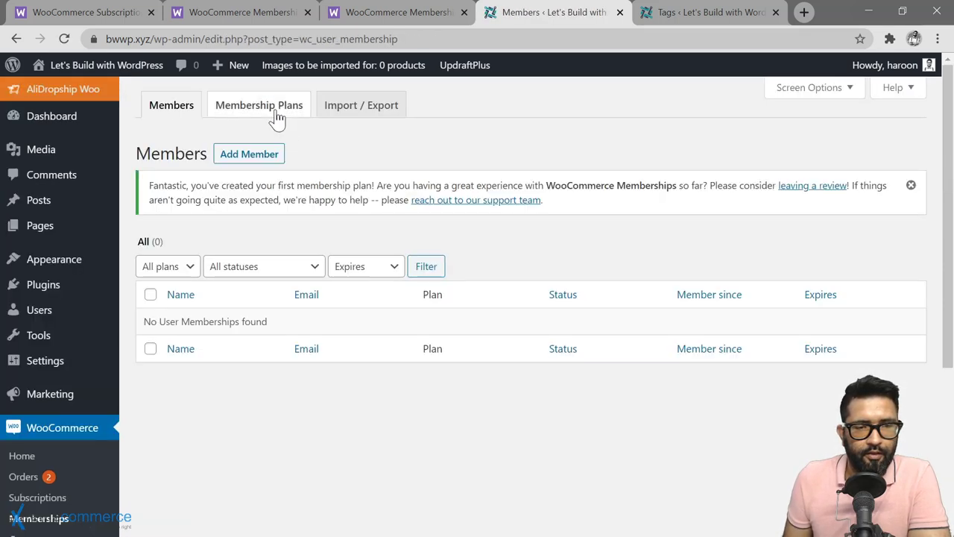
pyautogui.click(277, 116)
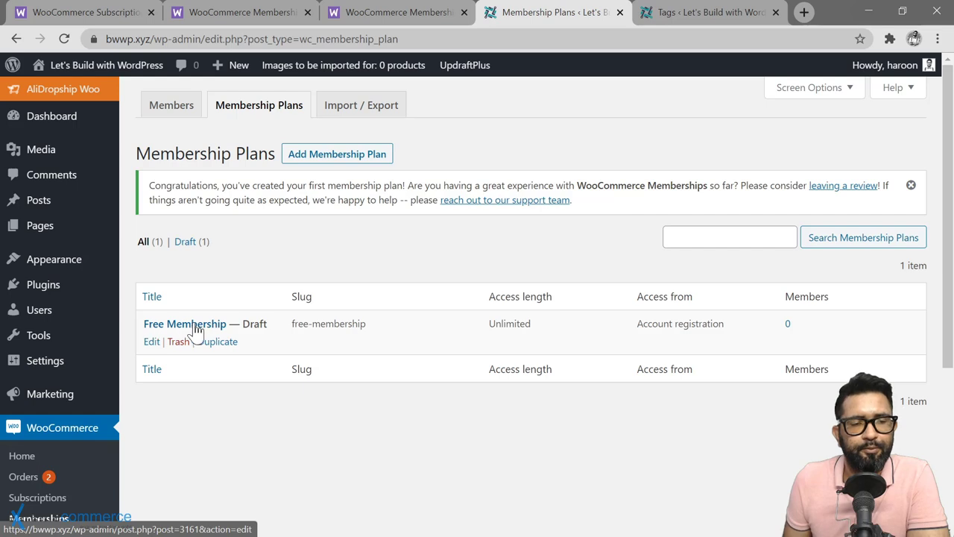
pyautogui.click(328, 157)
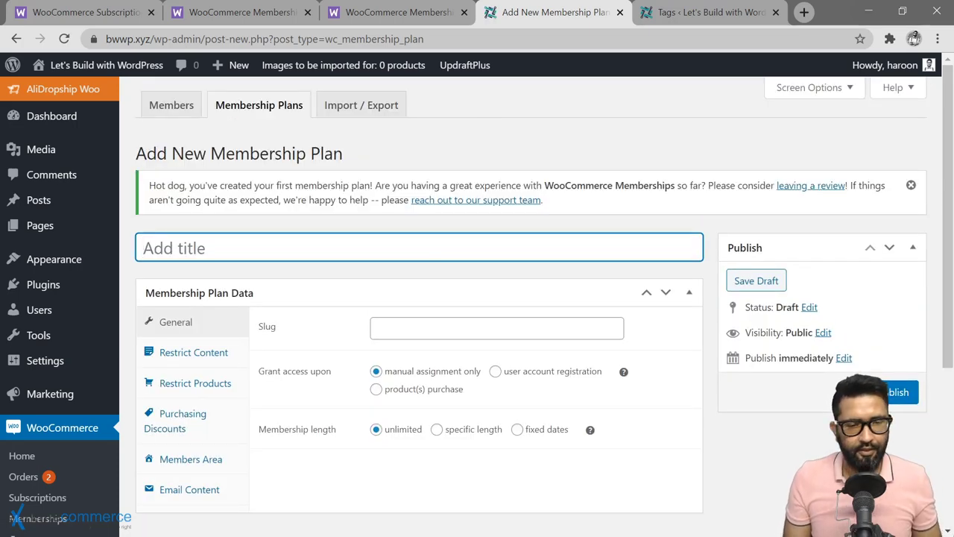
# Step: Title the plan 'Premium Membership', set slug premium-membership, and grant access upon product purchase
pyautogui.write('Premium M')
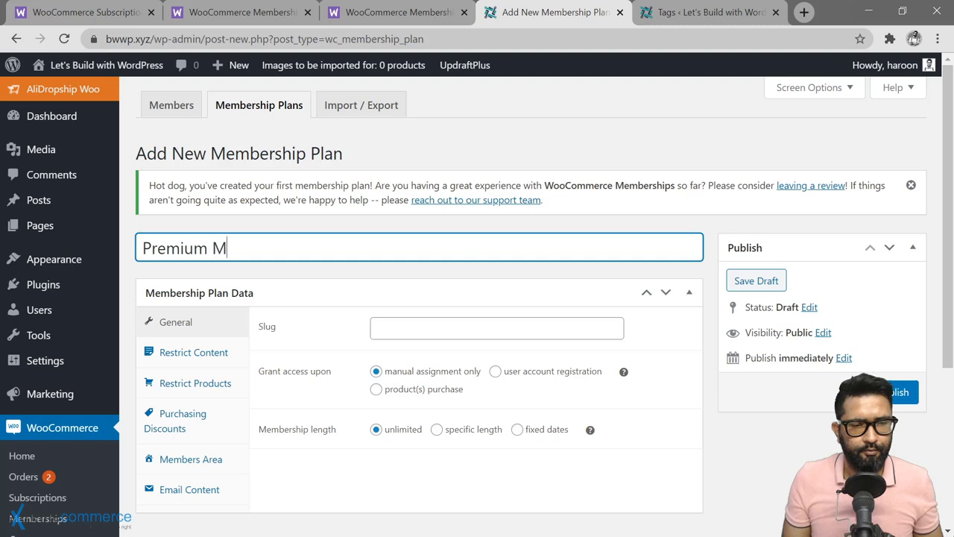
pyautogui.write('em')
pyautogui.press('BackSpace')
pyautogui.write('embership')
pyautogui.press('Tab')
pyautogui.write('pr')
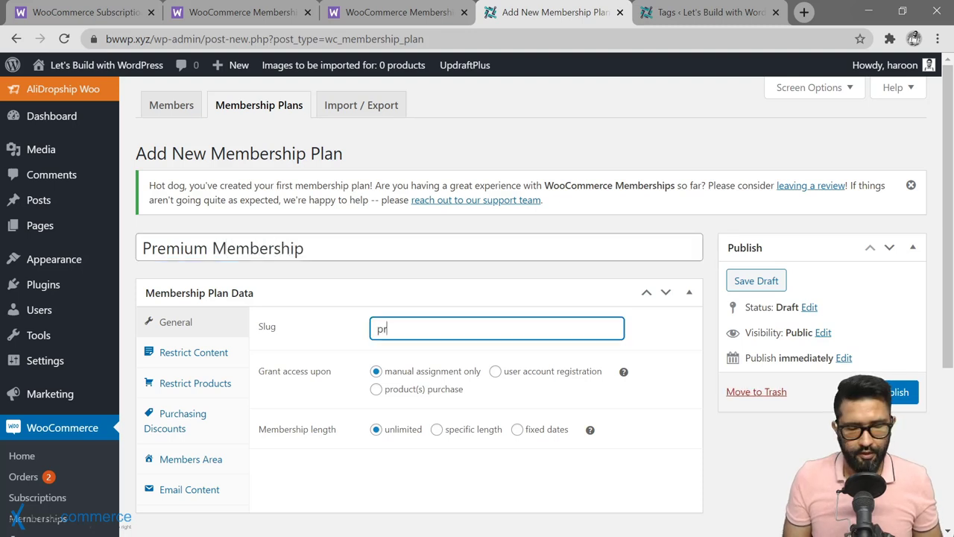
pyautogui.write('emium-membe')
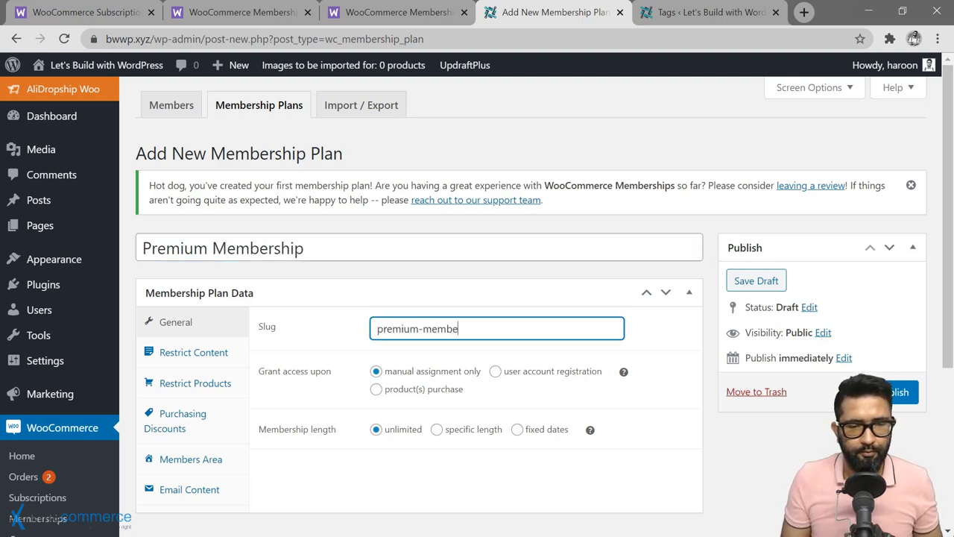
pyautogui.write('rship')
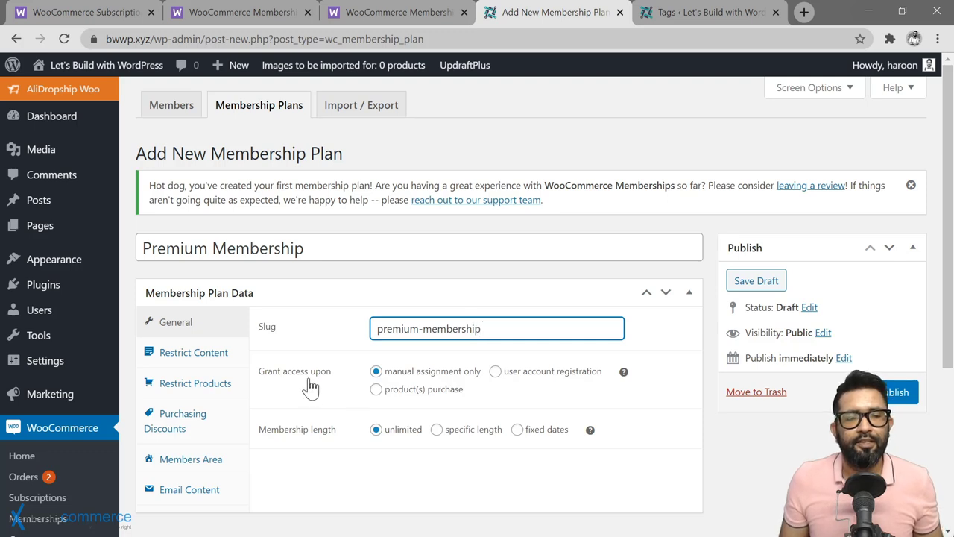
pyautogui.click(375, 370)
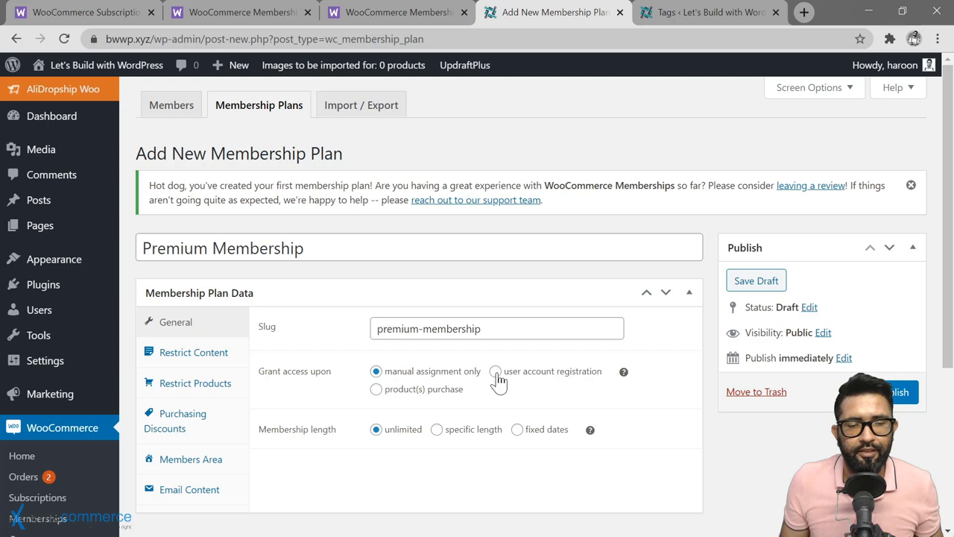
pyautogui.click(377, 389)
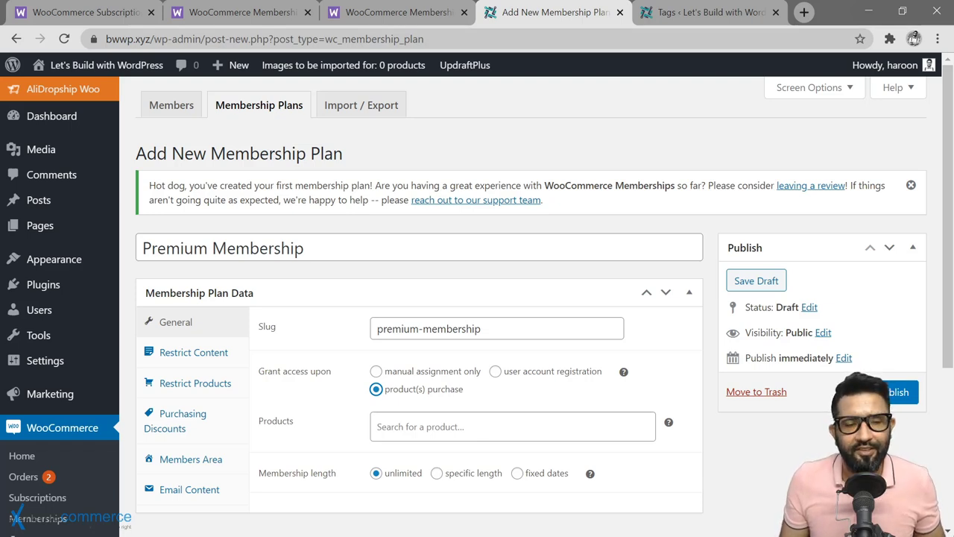
pyautogui.scroll(-1, 447, 364)
# Step: Link Polka Dot Men's Bowties, try year and fixed-date lengths, then revert to unlimited length
pyautogui.click(447, 365)
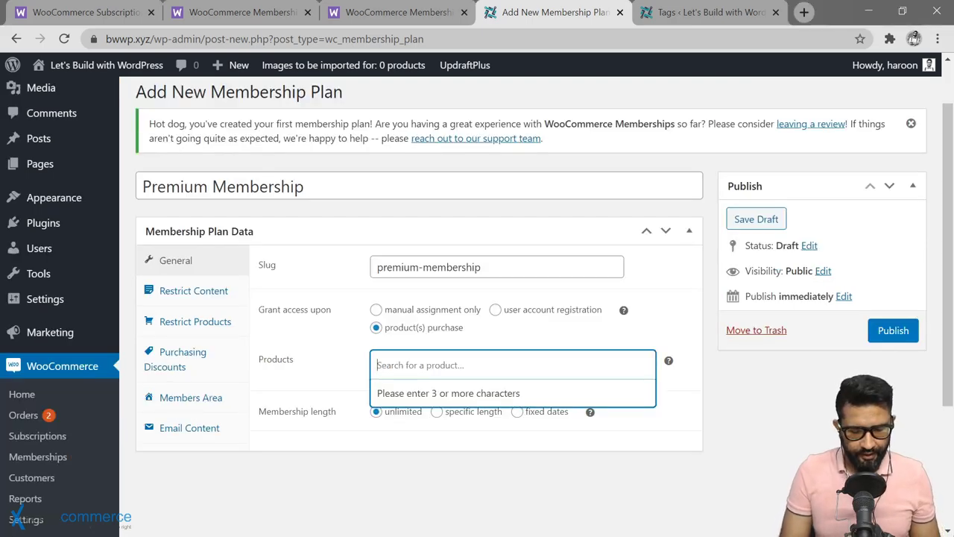
pyautogui.write('bowtie')
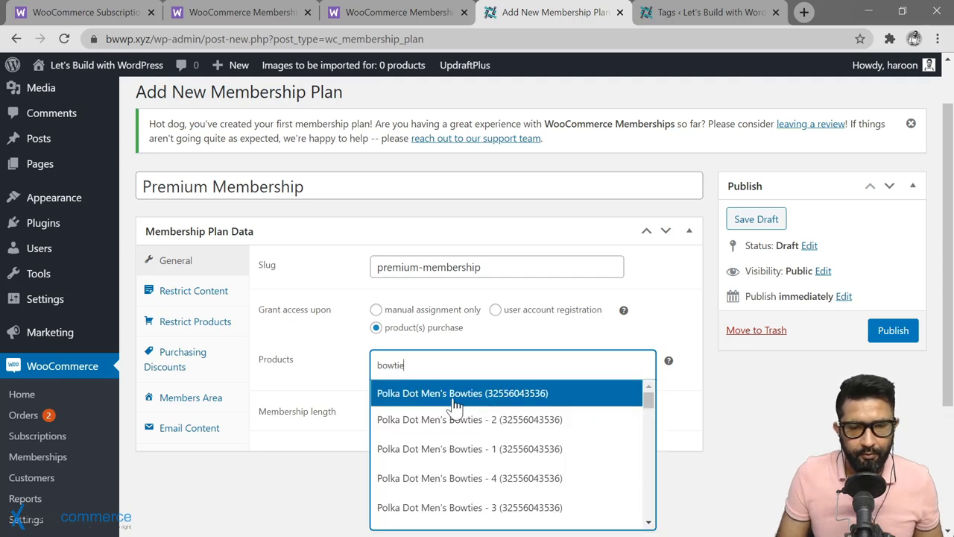
pyautogui.click(453, 404)
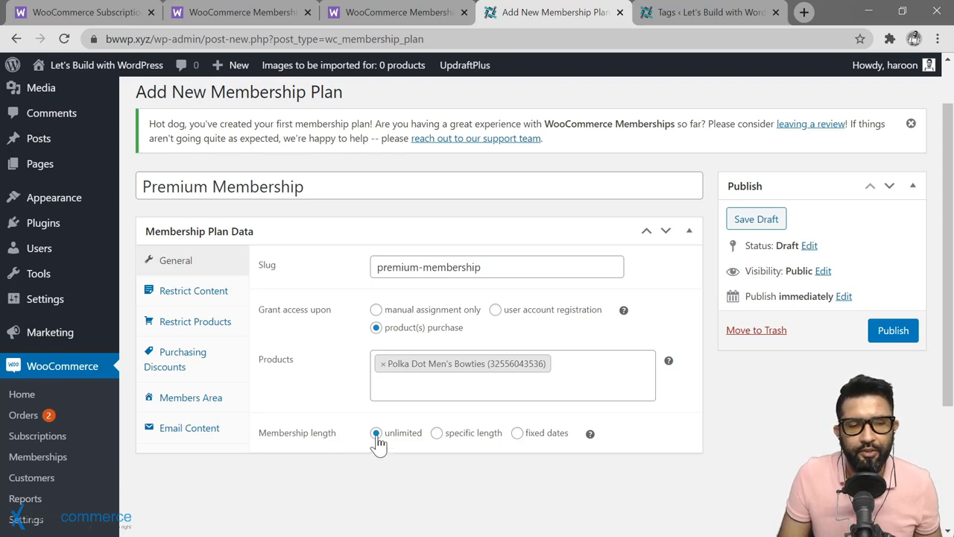
pyautogui.click(437, 435)
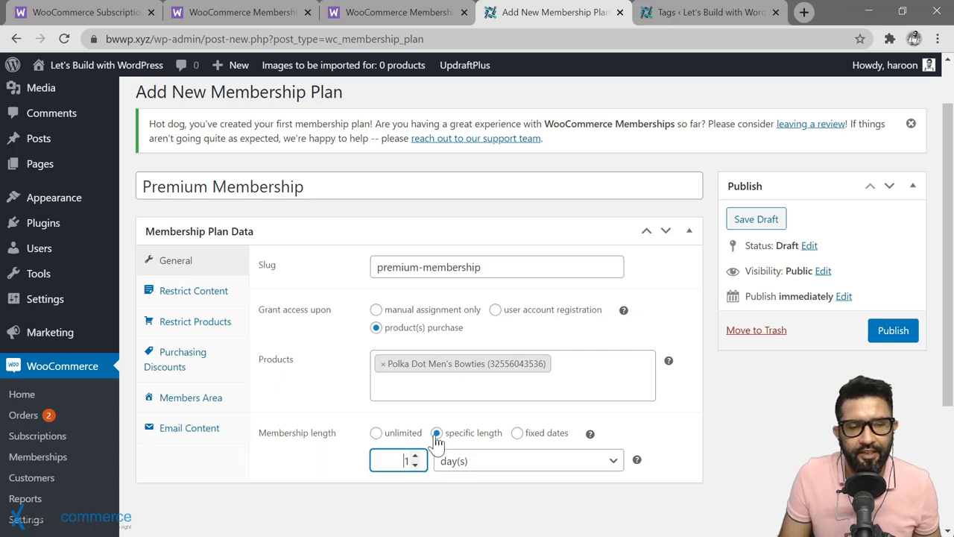
pyautogui.click(485, 463)
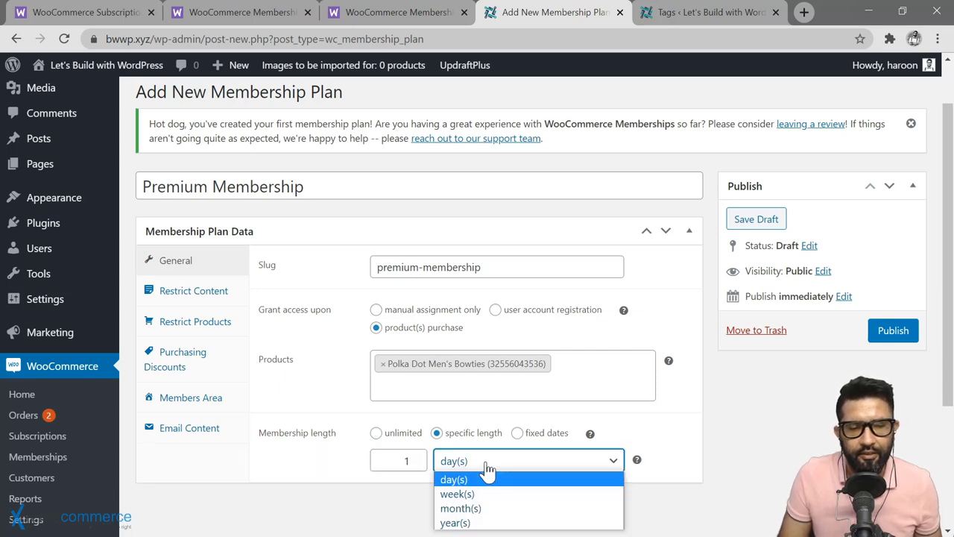
pyautogui.click(484, 523)
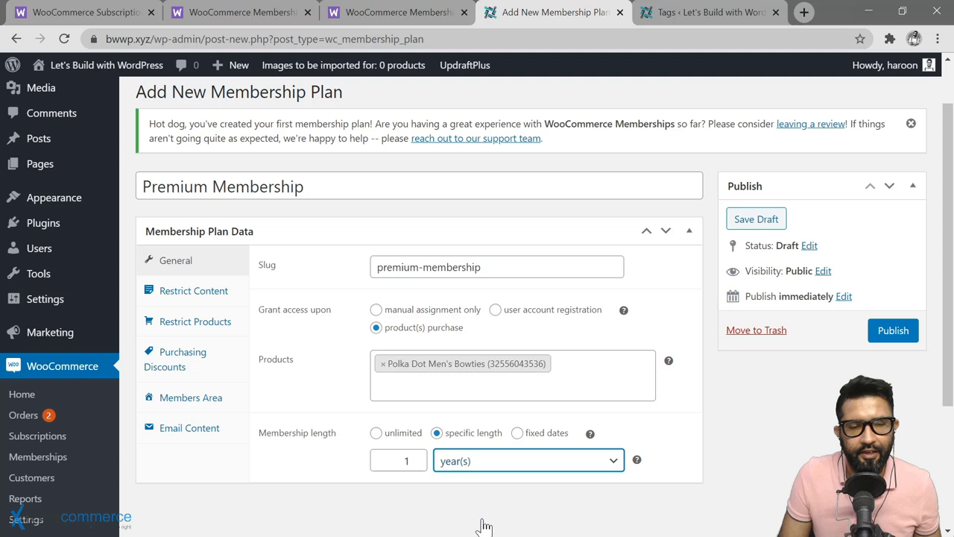
pyautogui.click(519, 436)
pyautogui.scroll(-1, 715, 454)
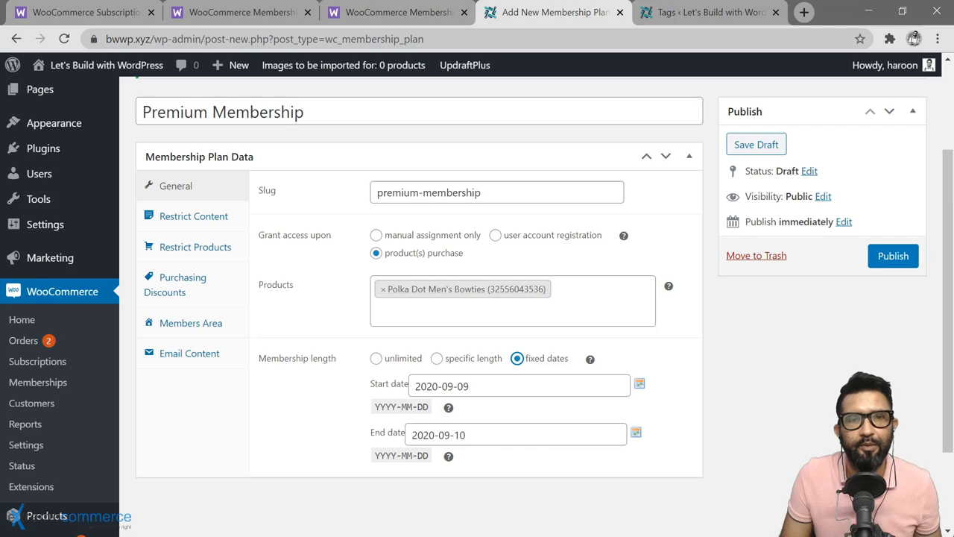
pyautogui.click(376, 358)
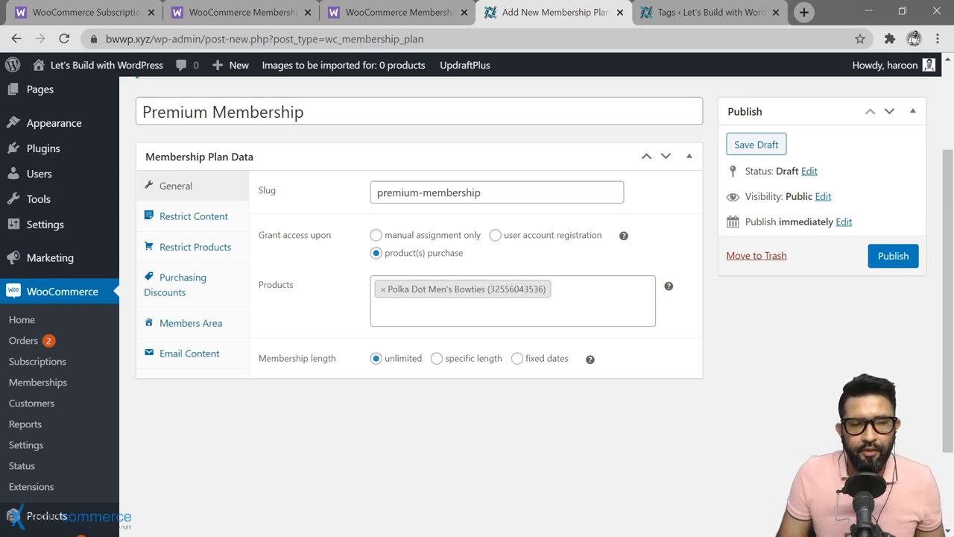
# Step: Replace the linked product with Bowtie of the month and tie length to the subscription
pyautogui.click(383, 290)
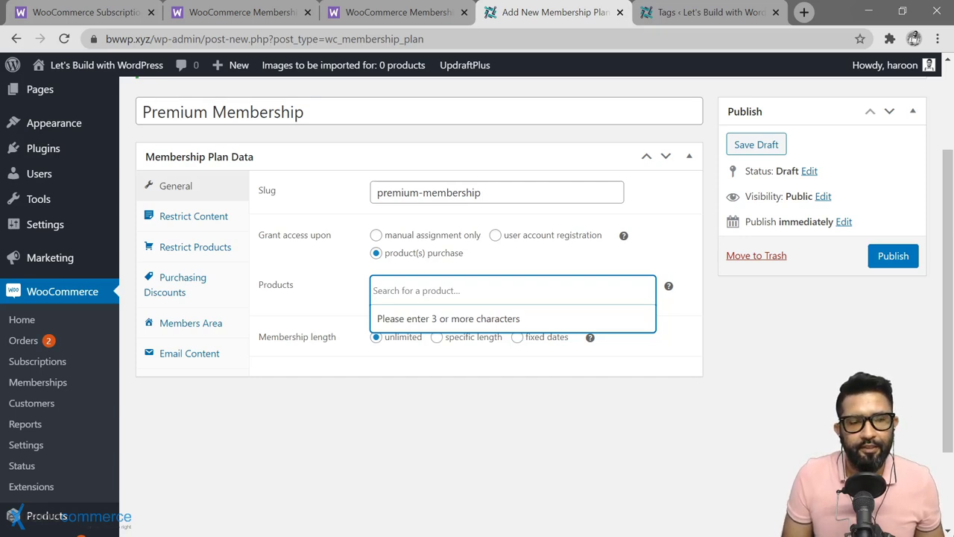
pyautogui.write('bowtie of the months')
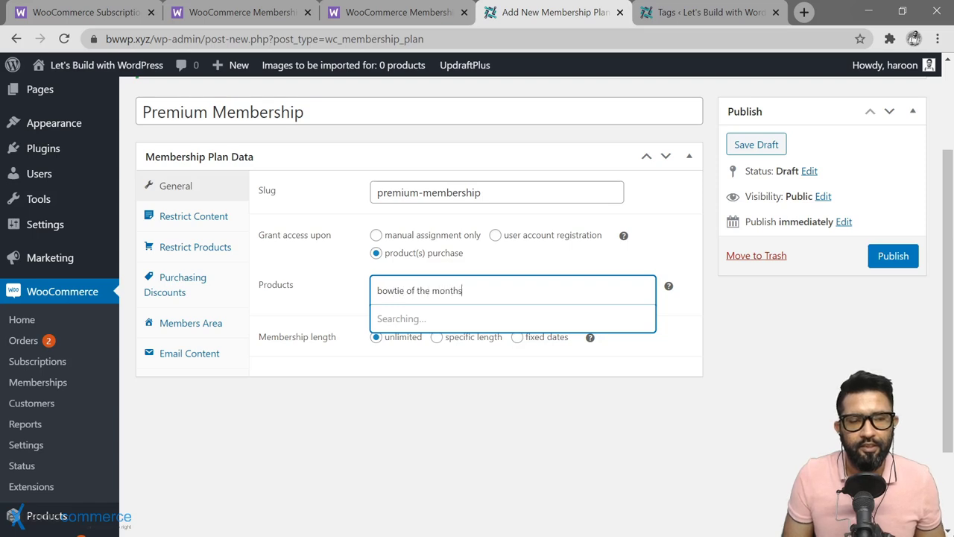
pyautogui.click(459, 319)
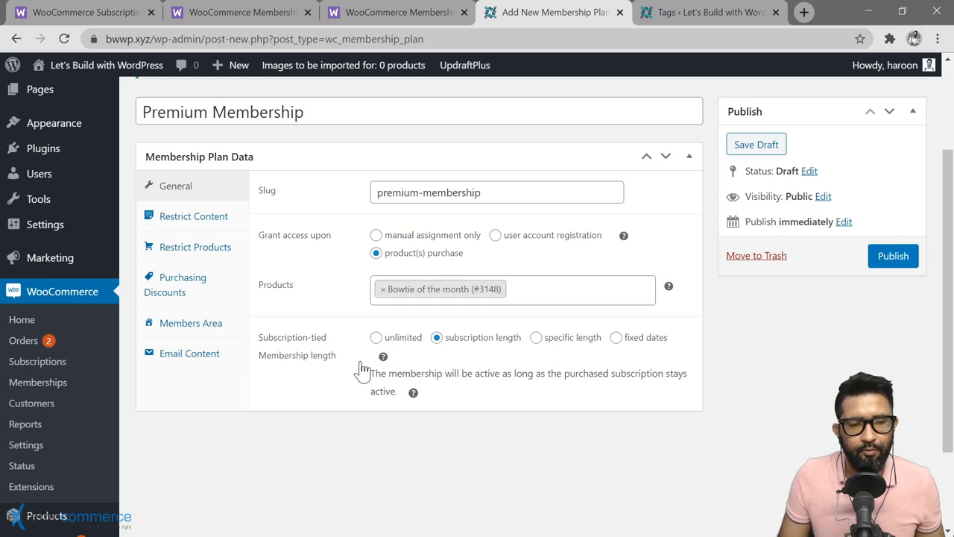
pyautogui.moveTo(383, 357)
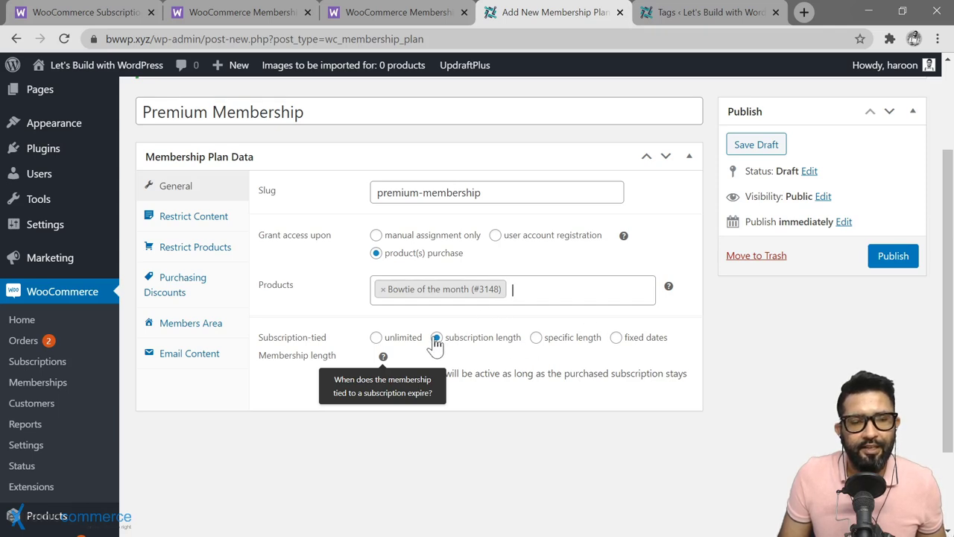
pyautogui.click(377, 338)
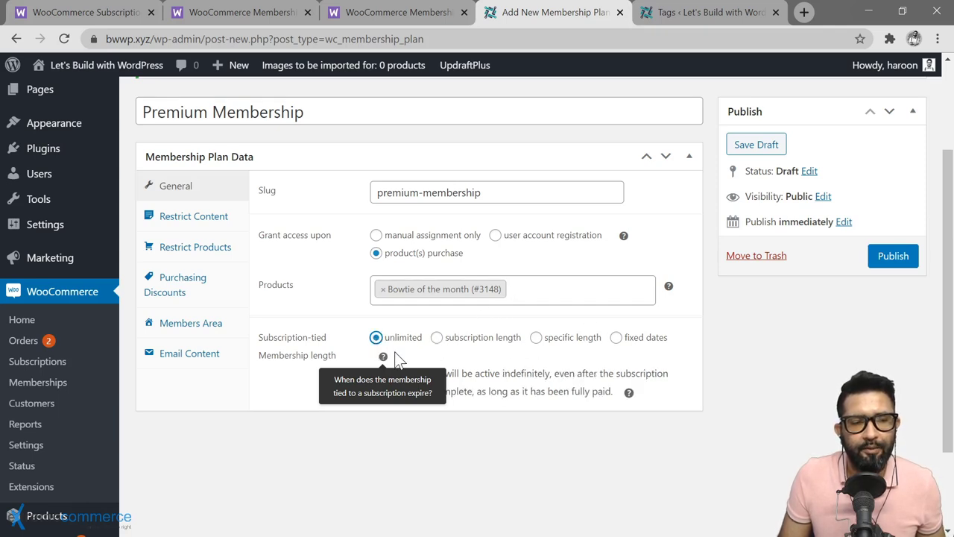
pyautogui.click(437, 337)
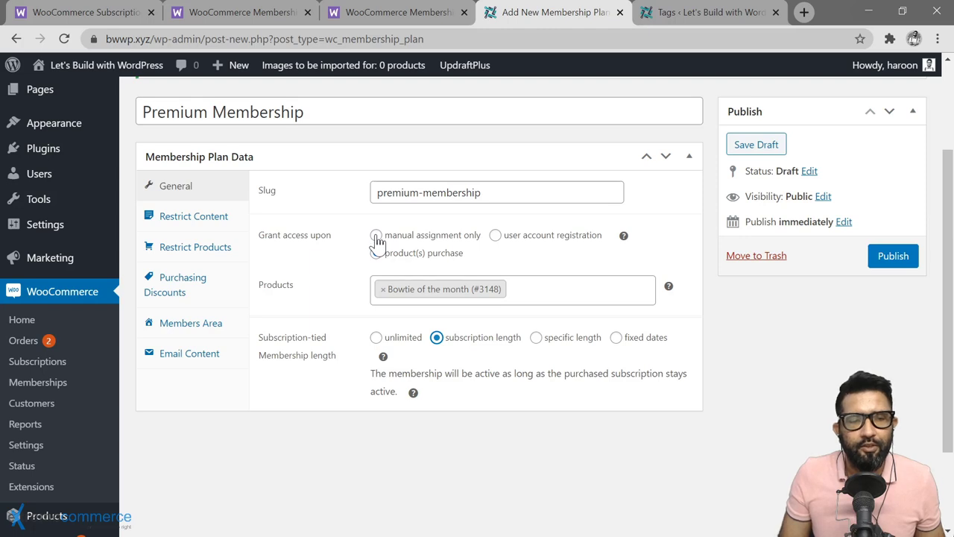
# Step: Switch access to manual assignment only and publish the Premium Membership plan
pyautogui.click(377, 236)
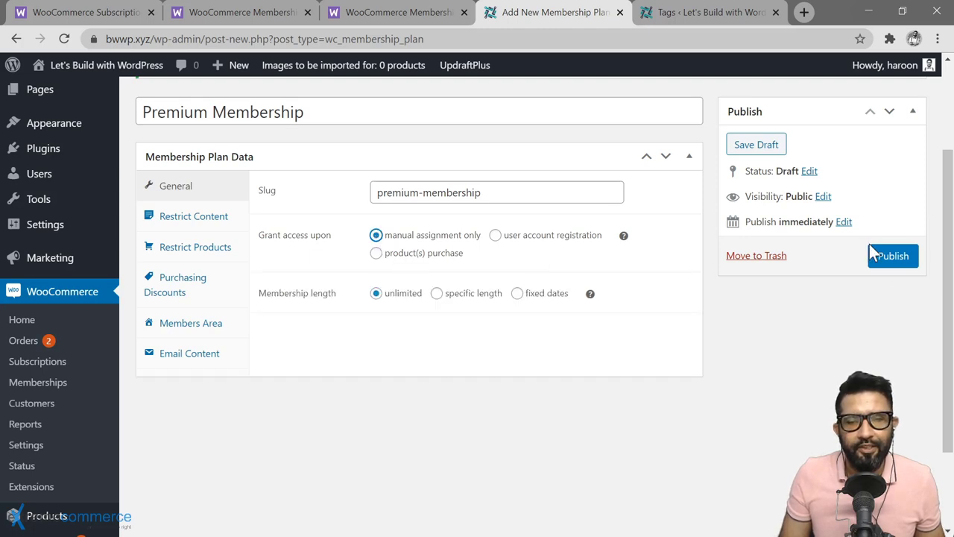
pyautogui.click(891, 261)
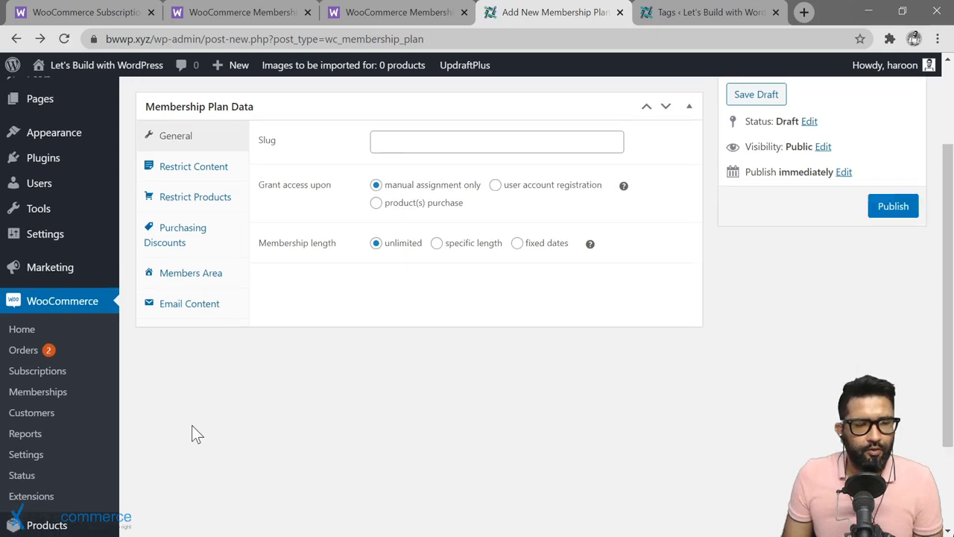
pyautogui.scroll(-2, 191, 428)
pyautogui.moveTo(38, 404)
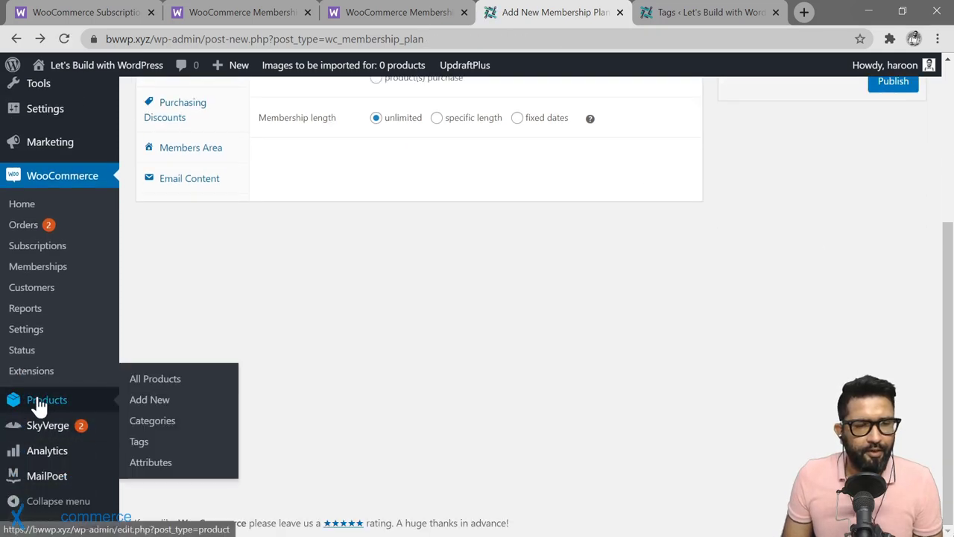
# Step: Create a new product 'BWWP Premium Membership' described as 'Get exclusive access to BWWP premium member-only content'
pyautogui.click(152, 403)
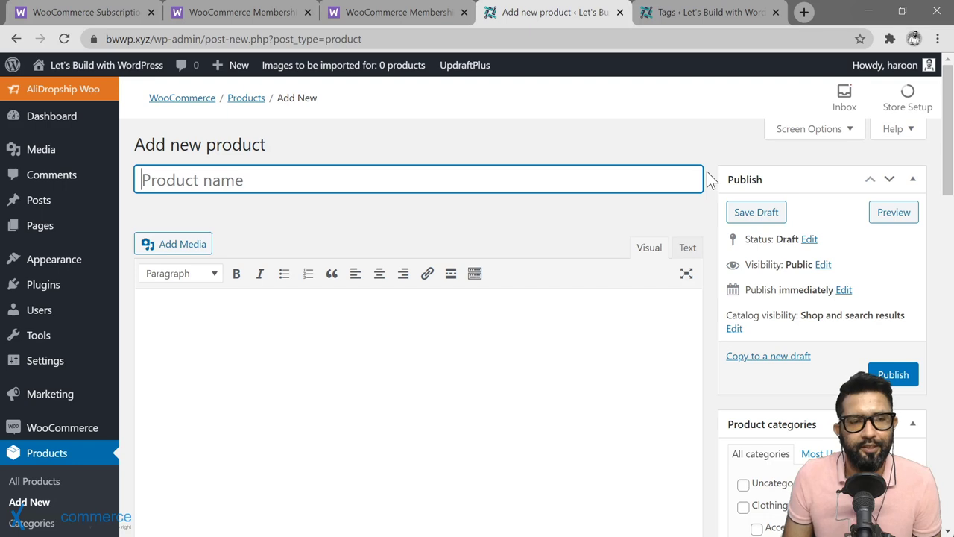
pyautogui.write('BWWP ')
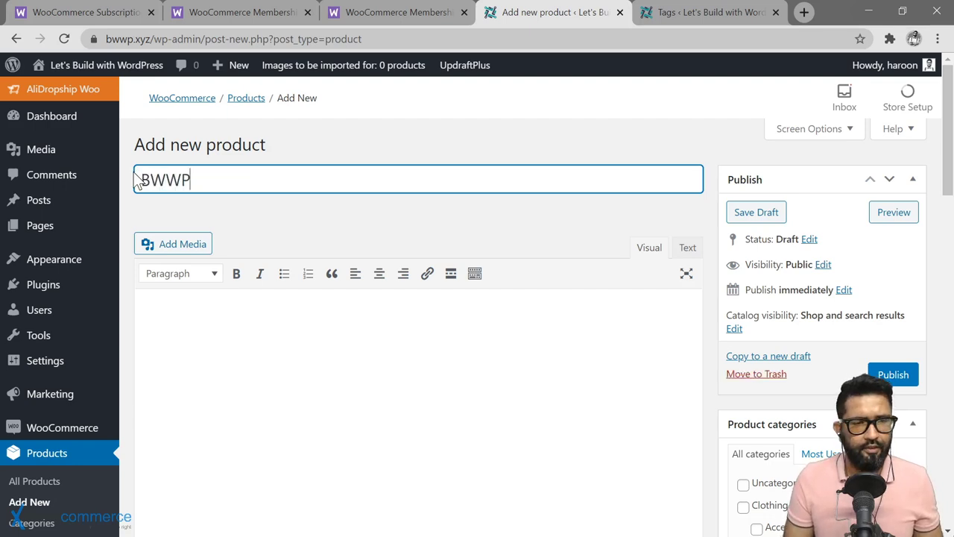
pyautogui.write('Premium ')
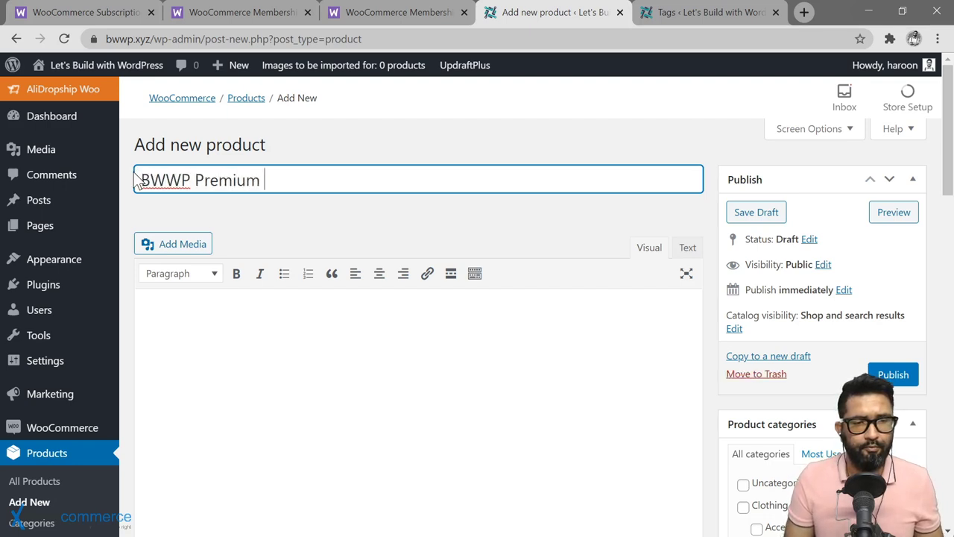
pyautogui.write('Membership')
pyautogui.press('Tab')
pyautogui.write('Ge')
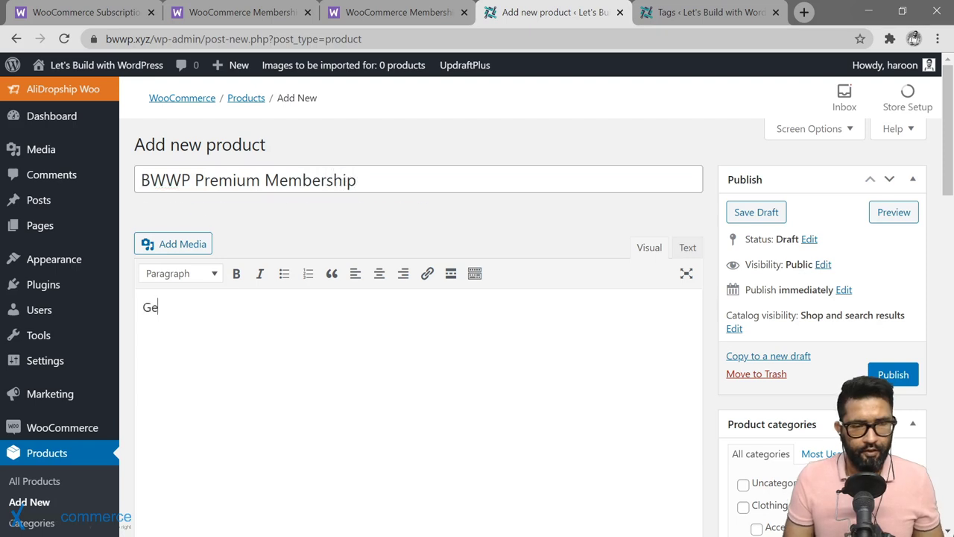
pyautogui.write('t exclusive ')
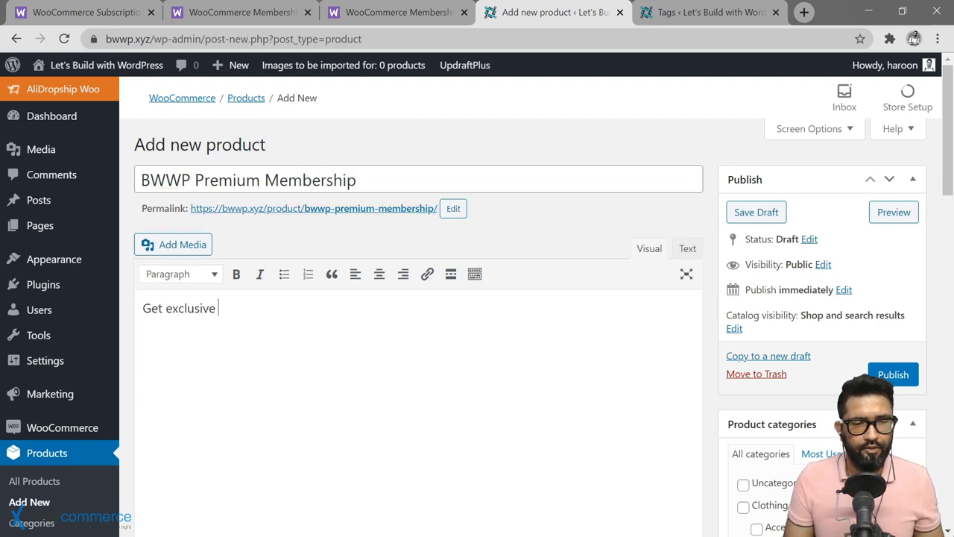
pyautogui.write('access to ')
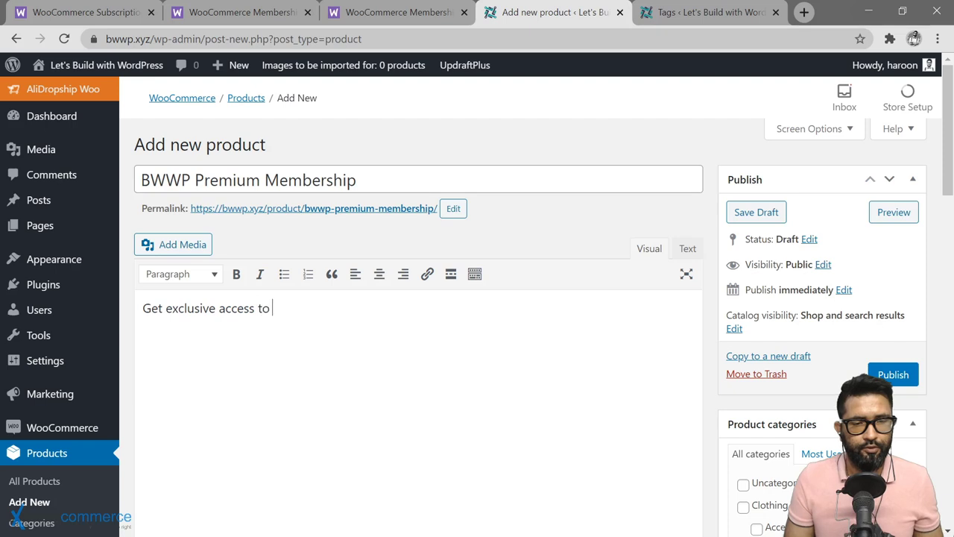
pyautogui.write('BWWP ')
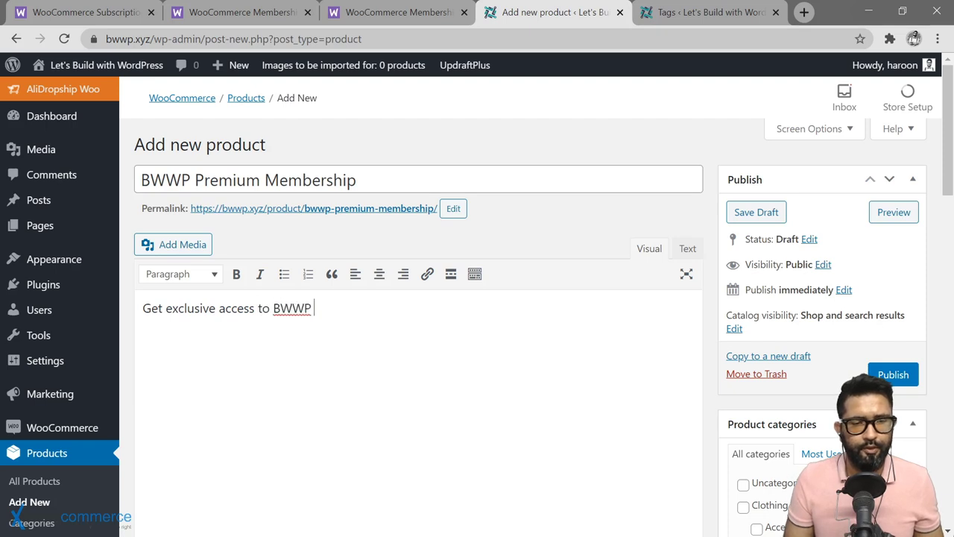
pyautogui.write('premium member-')
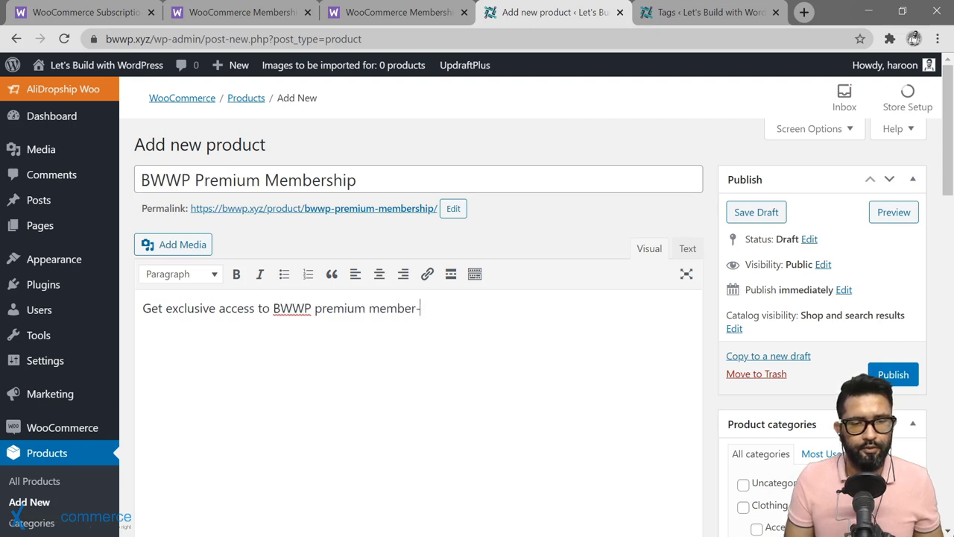
pyautogui.write('only content')
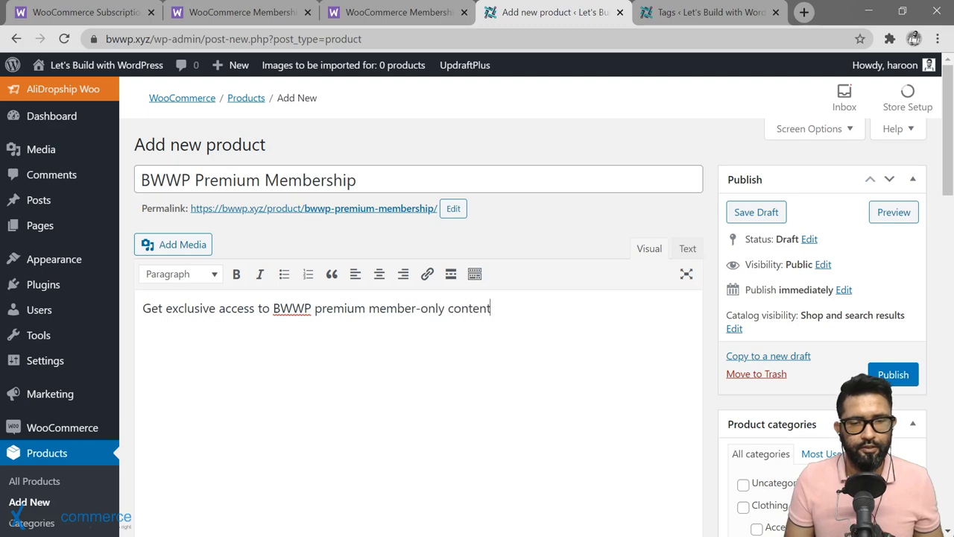
# Step: Begin the product short description with 'Become a premium BWWP Mem'
pyautogui.scroll(-10, 417, 298)
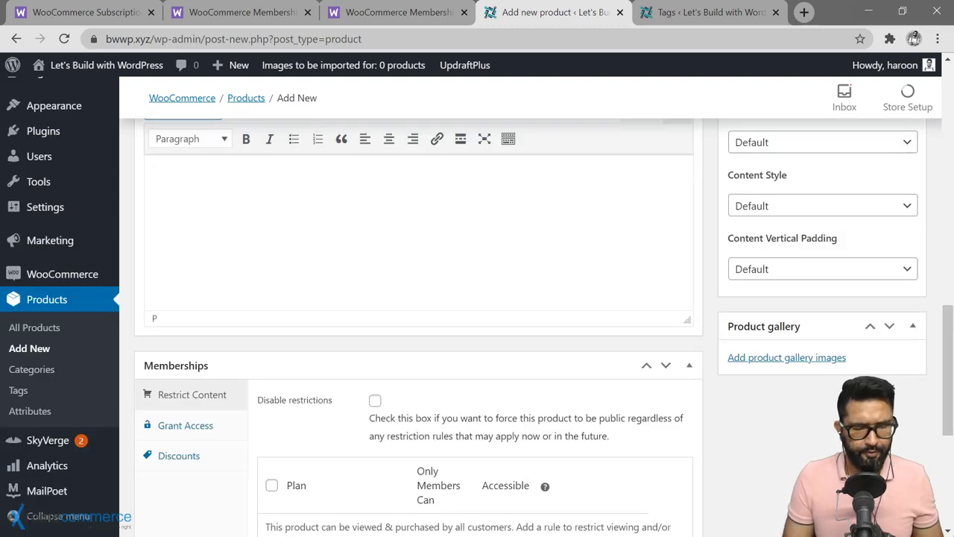
pyautogui.write('Become a premi')
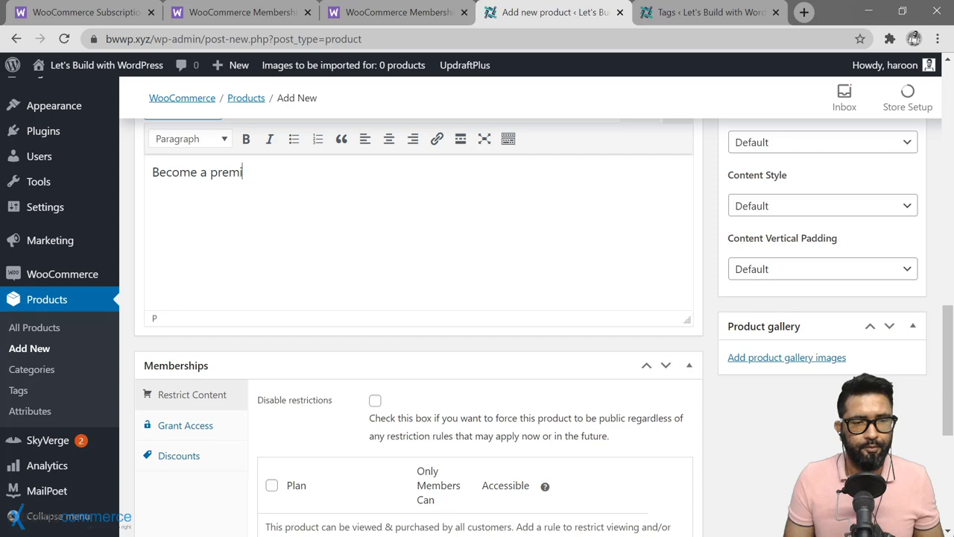
pyautogui.write('um BEW')
pyautogui.press('BackSpace')
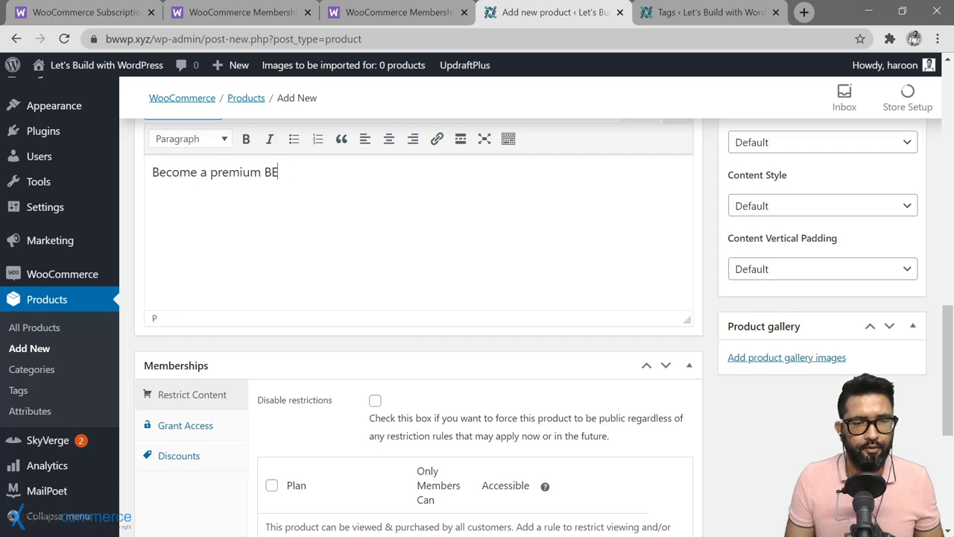
pyautogui.press('BackSpace')
pyautogui.write('WWP Mem')
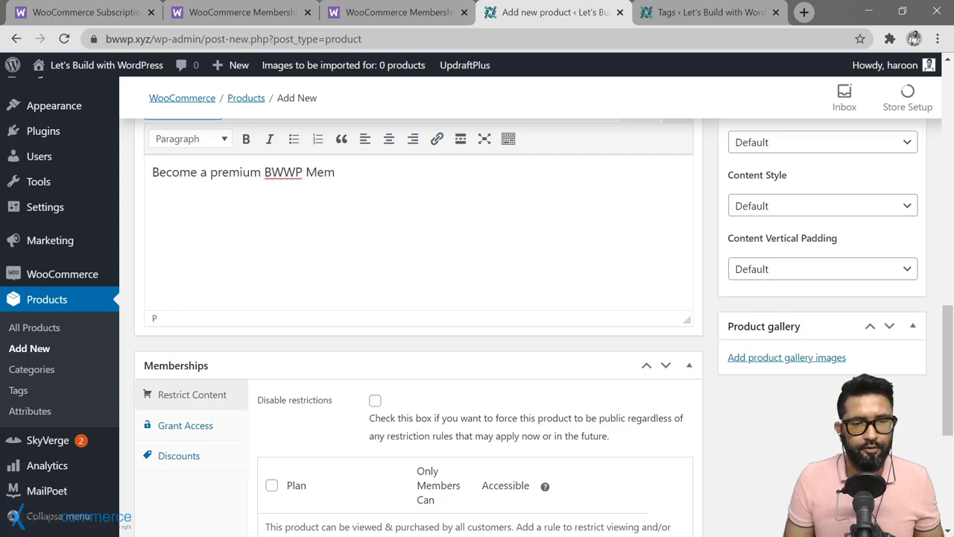
pyautogui.click(364, 234)
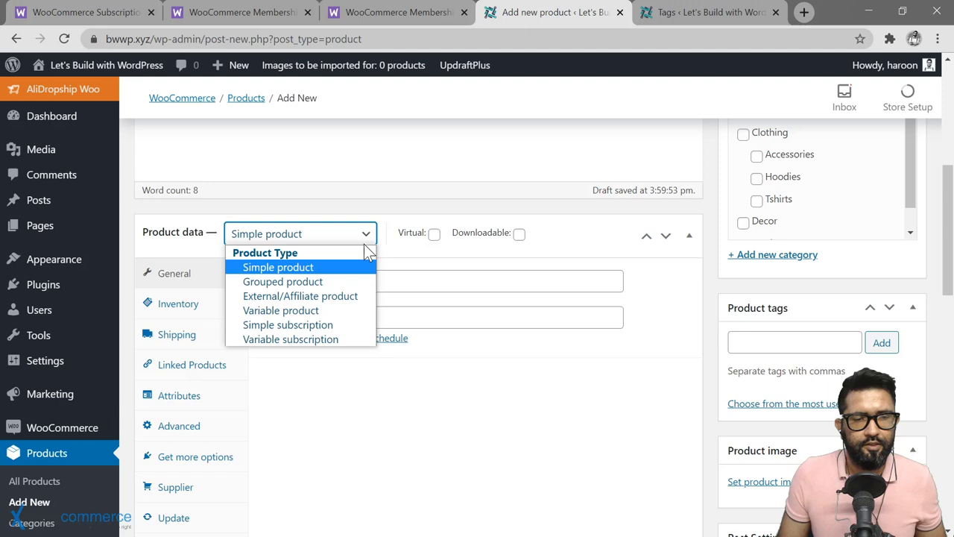
# Step: Set the product type to Simple subscription priced at $50 billed every year
pyautogui.click(275, 326)
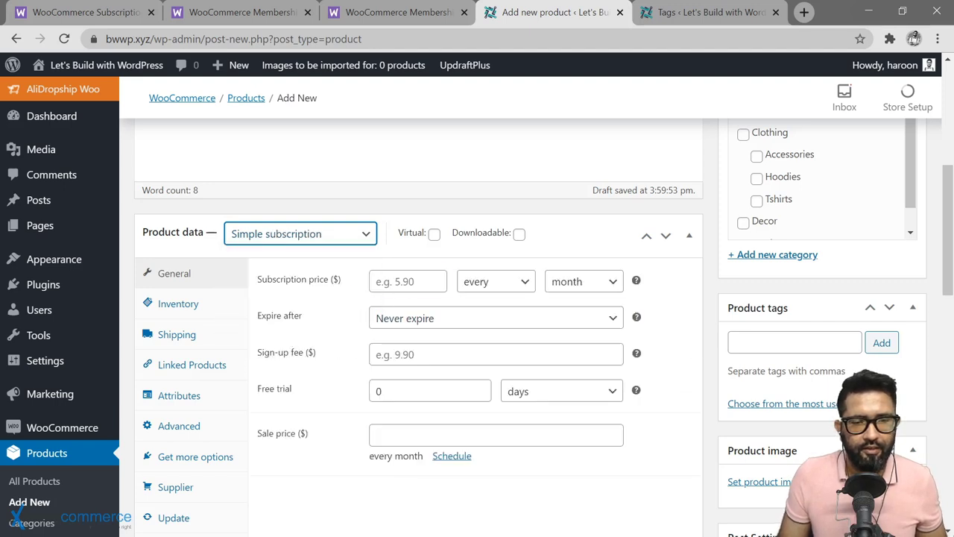
pyautogui.click(407, 281)
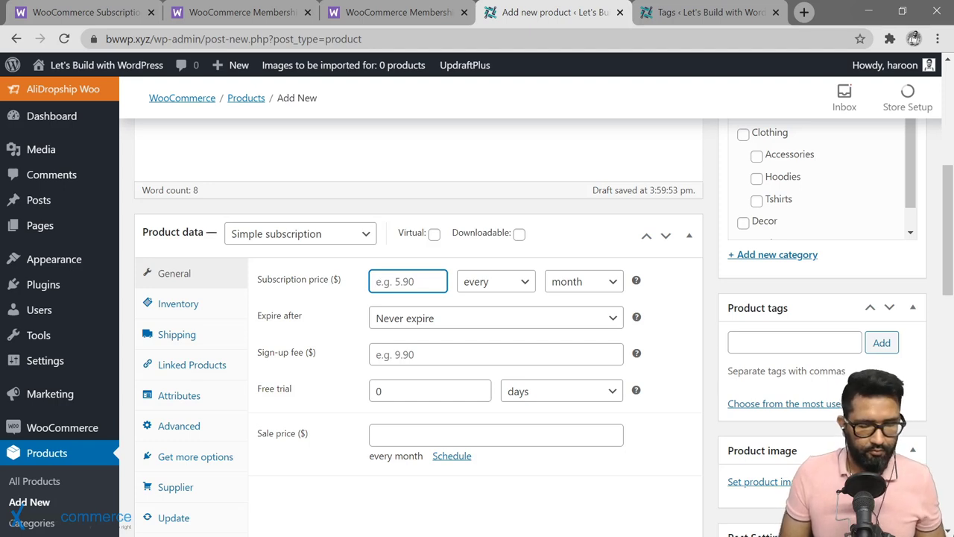
pyautogui.write('50')
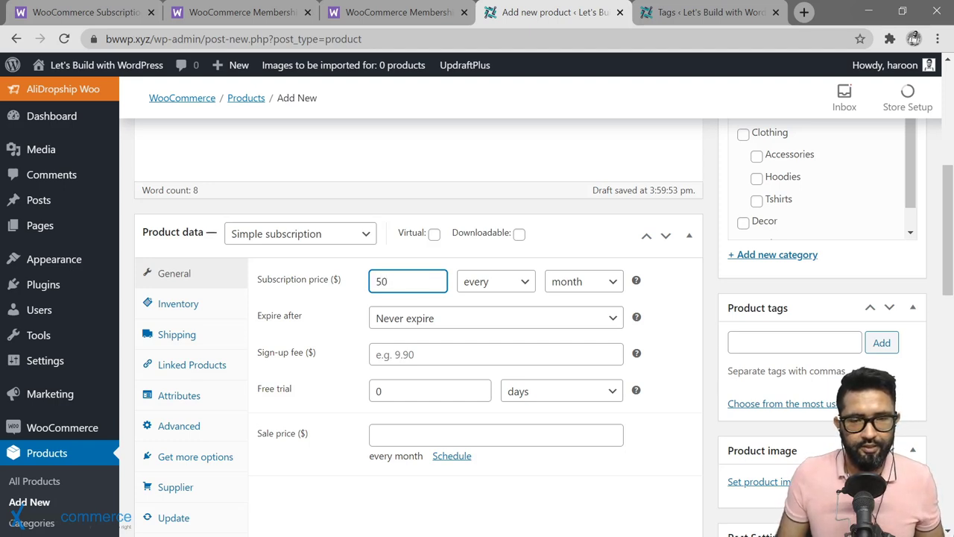
pyautogui.click(591, 288)
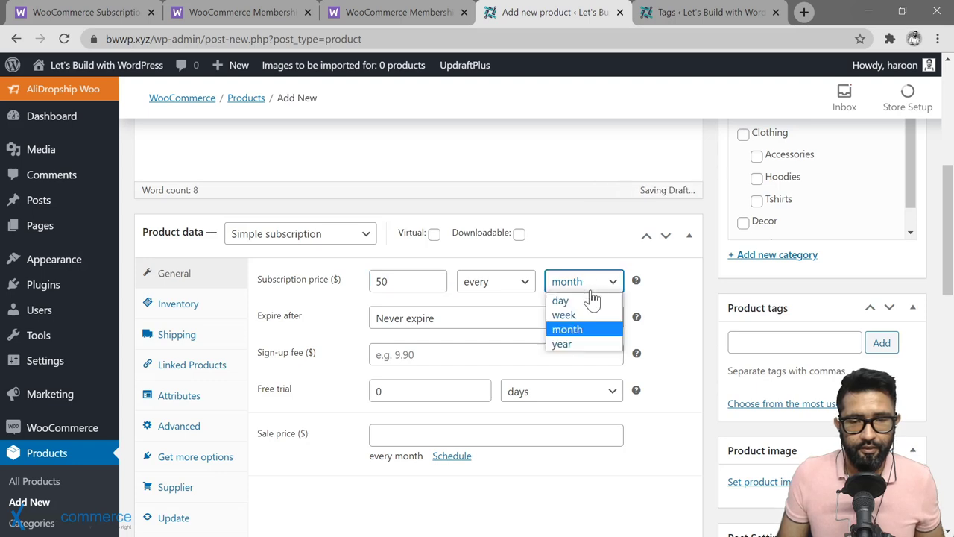
pyautogui.click(590, 341)
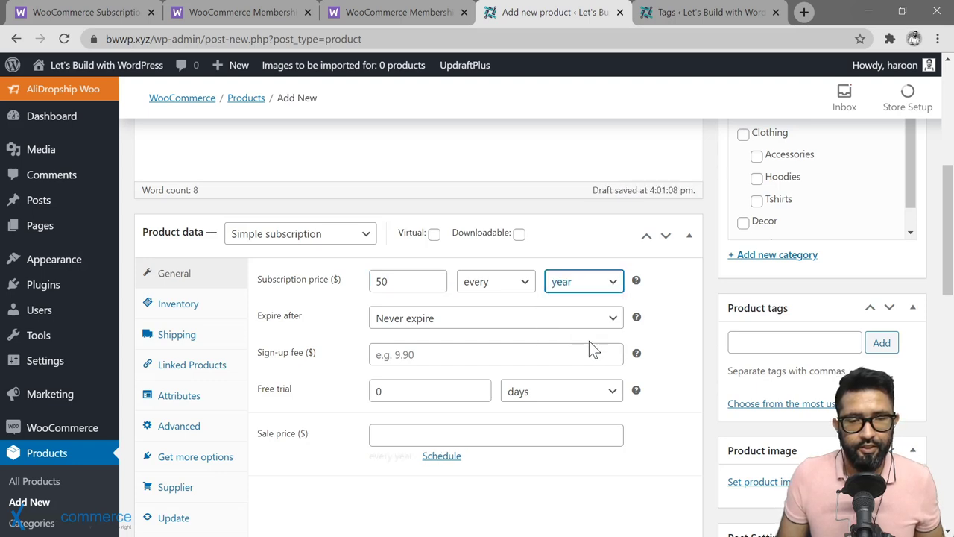
pyautogui.click(349, 235)
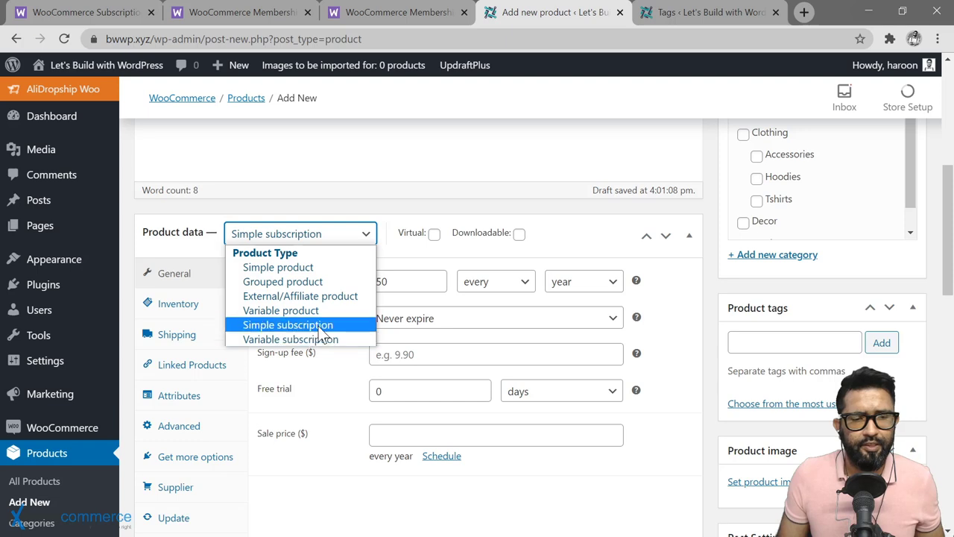
pyautogui.click(346, 237)
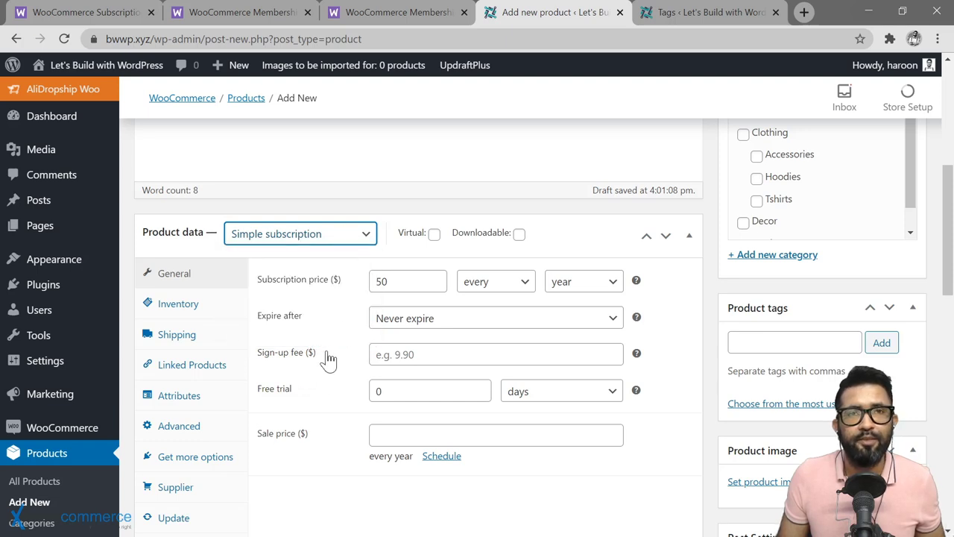
pyautogui.scroll(-1, 349, 384)
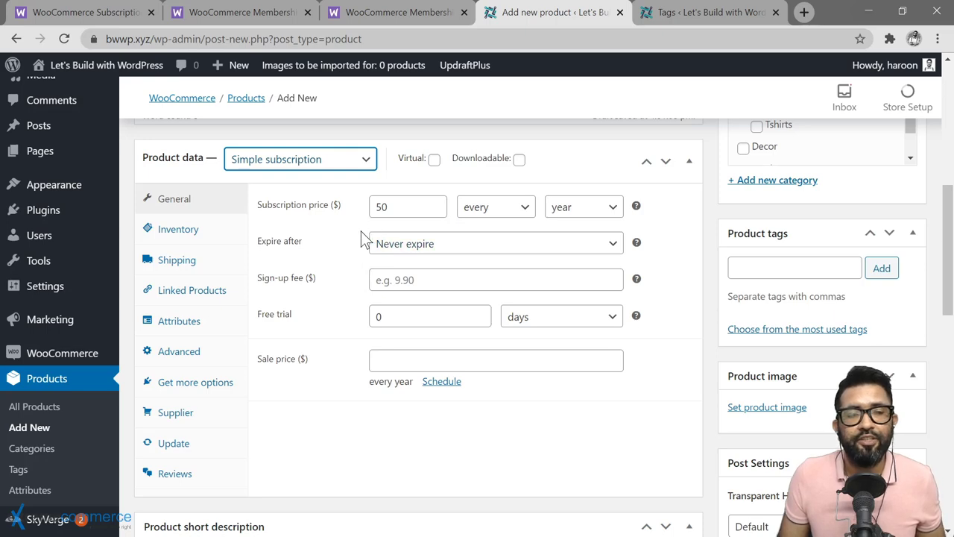
# Step: In the Memberships Grant Access settings, link the product to Premium Membership (#3163)
pyautogui.scroll(-6, 354, 243)
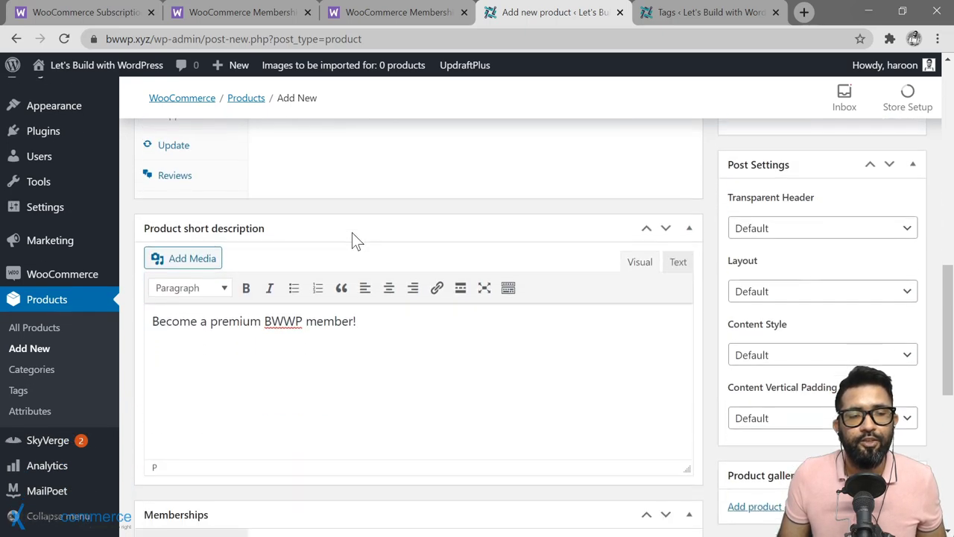
pyautogui.scroll(-2, 352, 232)
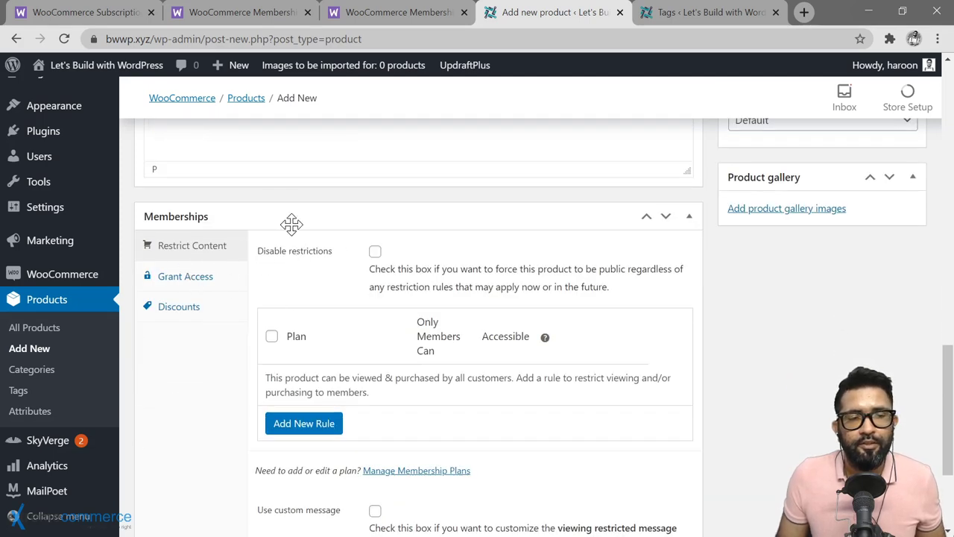
pyautogui.click(198, 282)
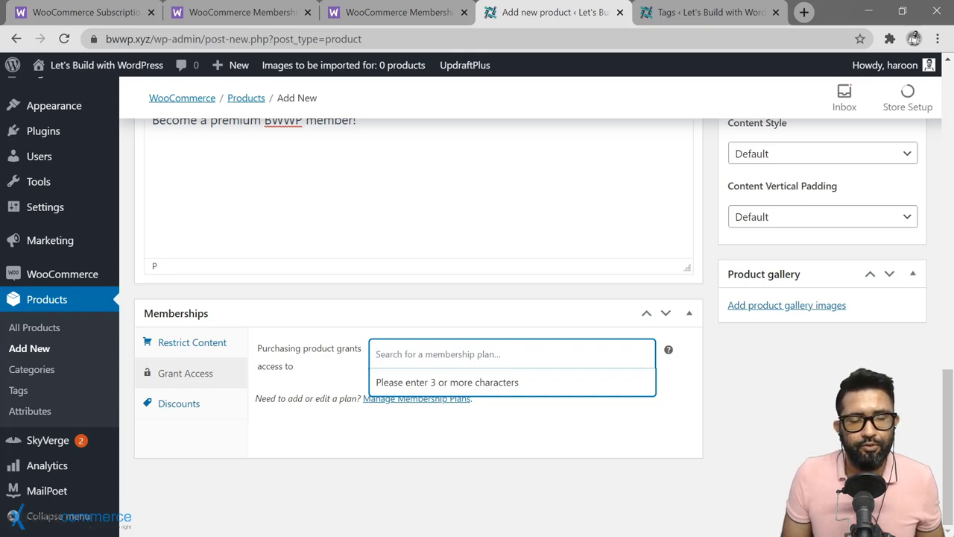
pyautogui.write('Premium')
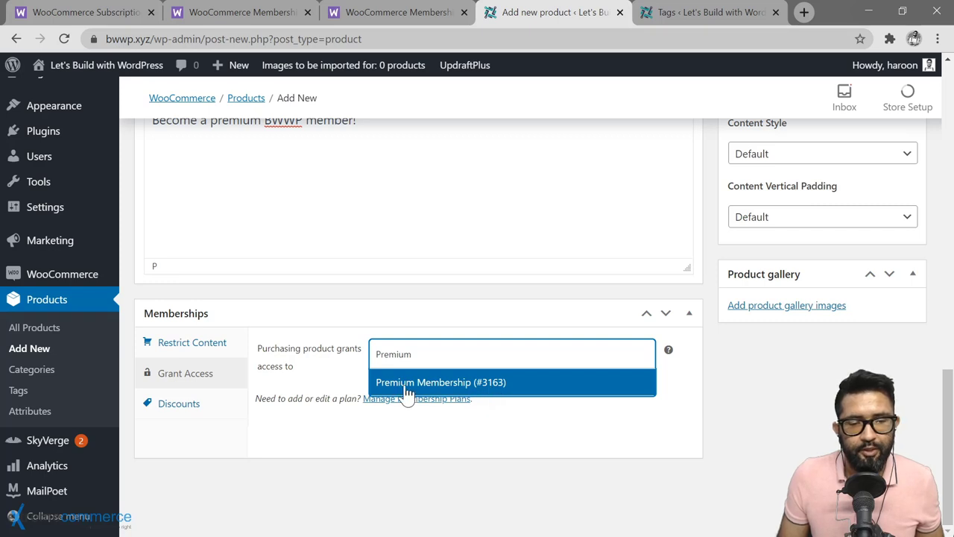
pyautogui.click(425, 387)
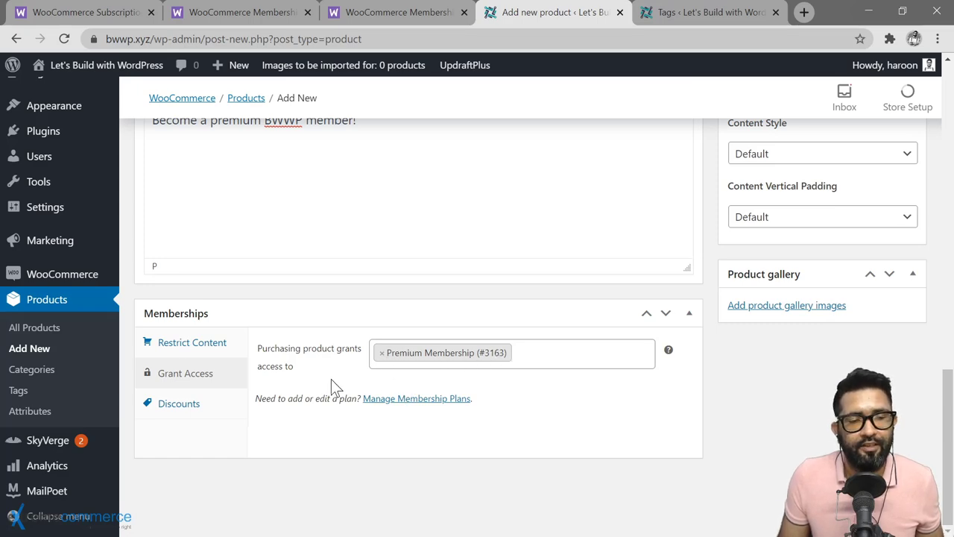
# Step: Confirm the product type remains Simple subscription
pyautogui.scroll(5, 345, 374)
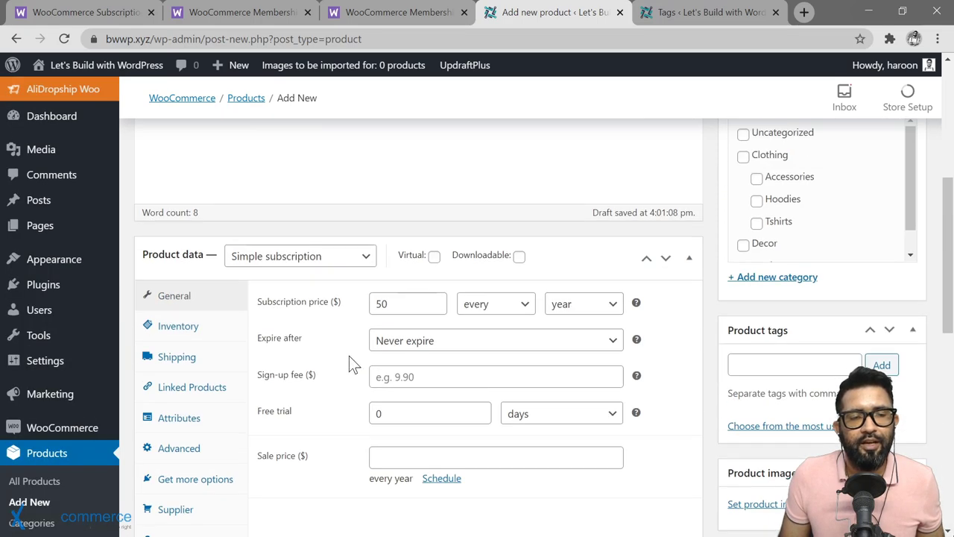
pyautogui.scroll(1, 392, 284)
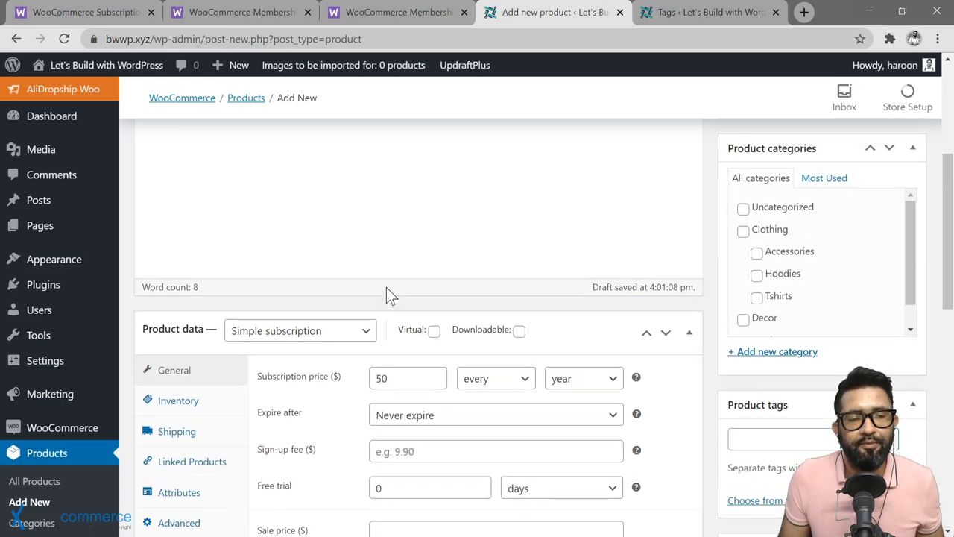
pyautogui.scroll(-1, 350, 363)
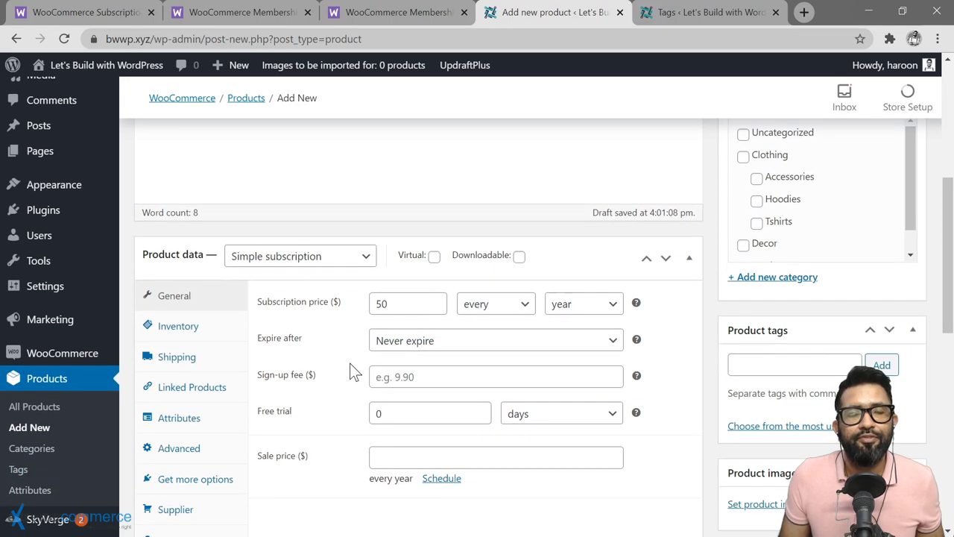
pyautogui.scroll(-10, 350, 363)
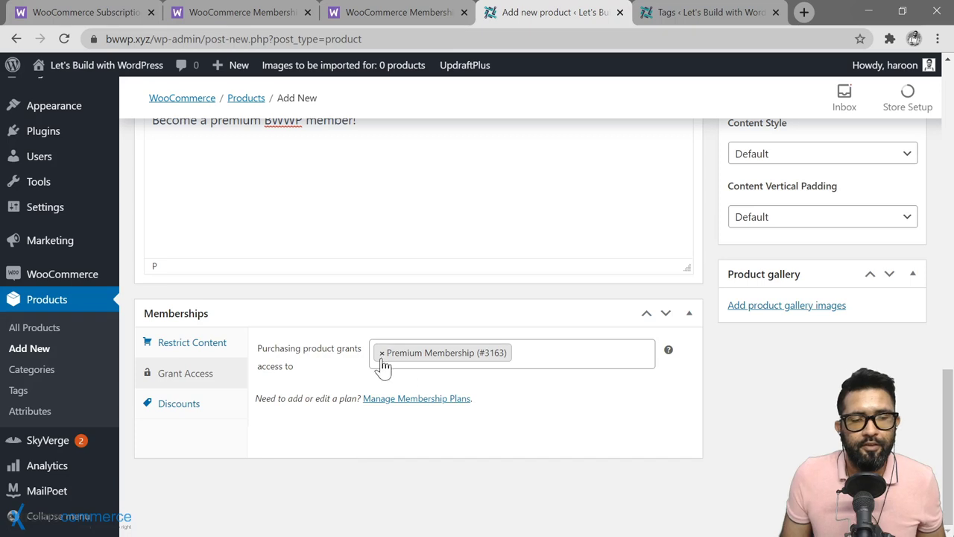
pyautogui.click(383, 365)
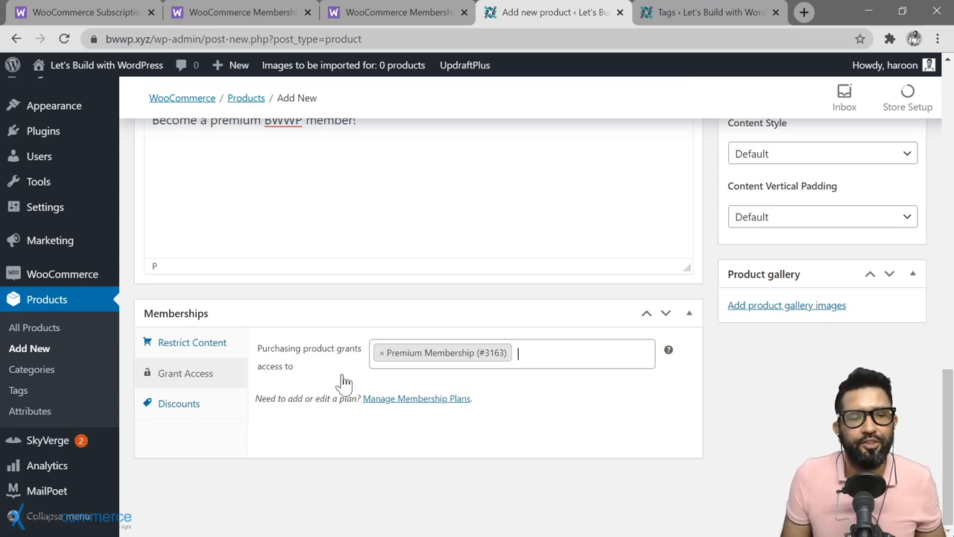
pyautogui.scroll(10, 348, 347)
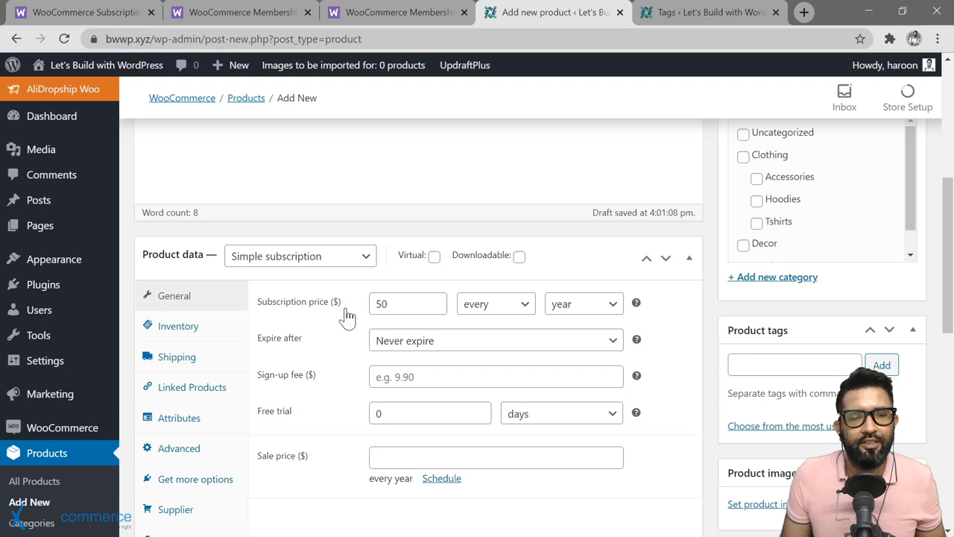
pyautogui.click(366, 261)
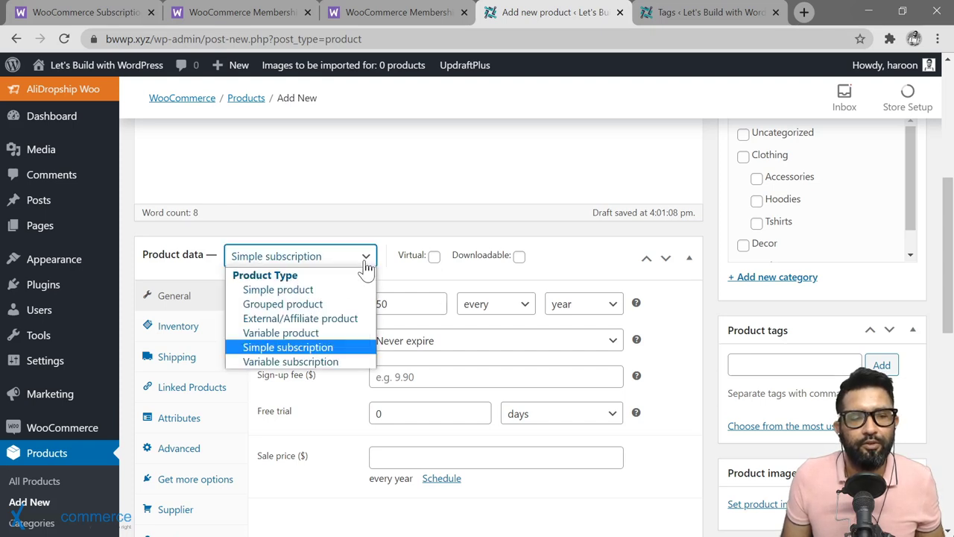
pyautogui.click(302, 348)
# Step: Set the subscription's free trial to 7 days
pyautogui.scroll(-8, 326, 406)
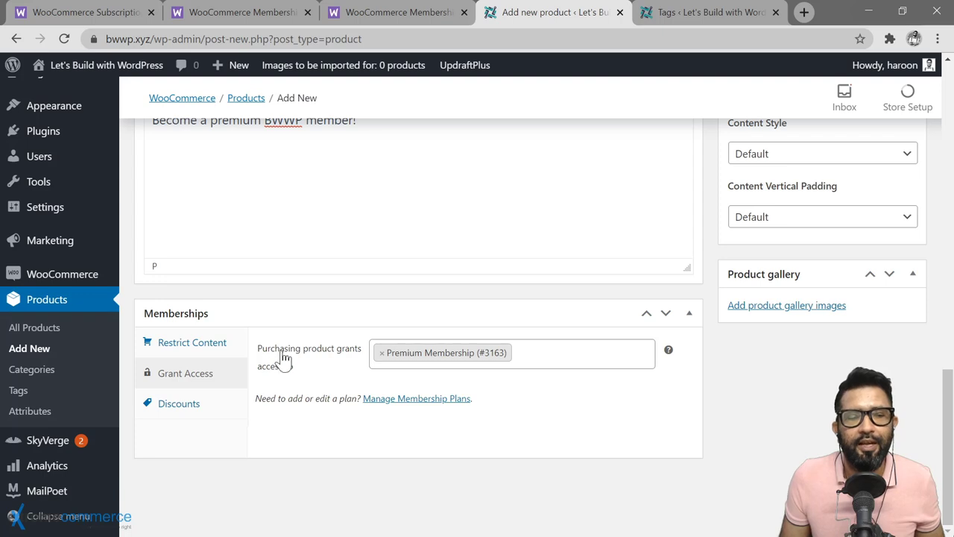
pyautogui.scroll(8, 397, 378)
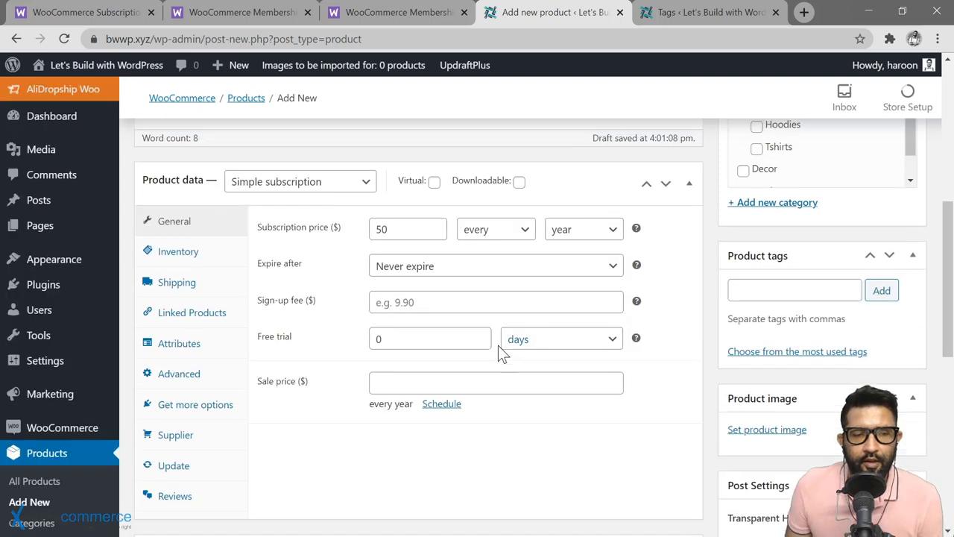
pyautogui.click(430, 338)
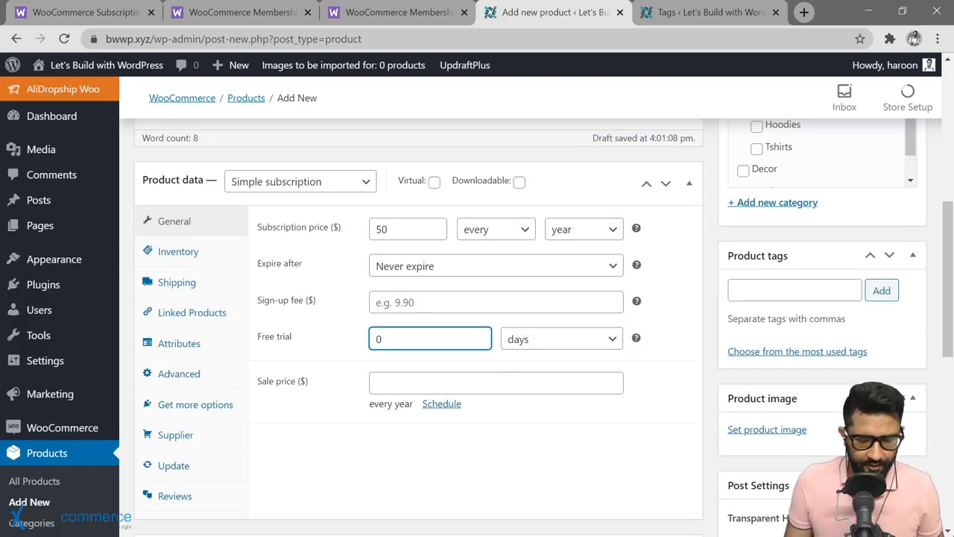
pyautogui.press('BackSpace')
pyautogui.write('7')
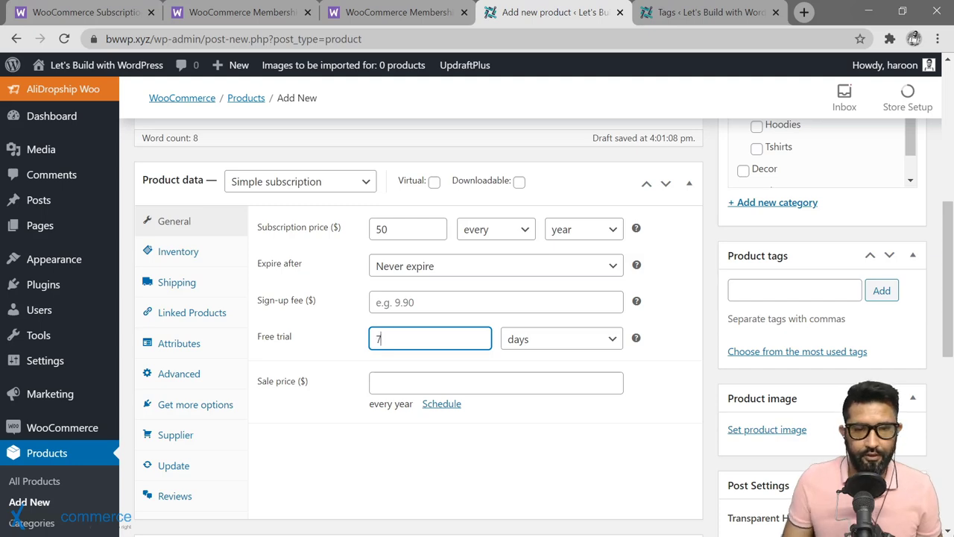
pyautogui.click(588, 345)
pyautogui.click(587, 346)
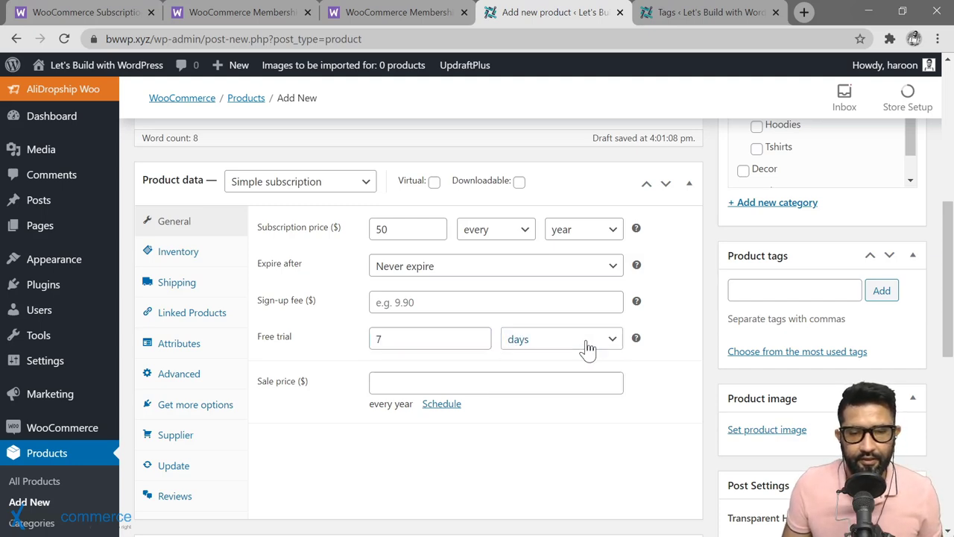
pyautogui.scroll(5, 816, 328)
pyautogui.scroll(1, 815, 322)
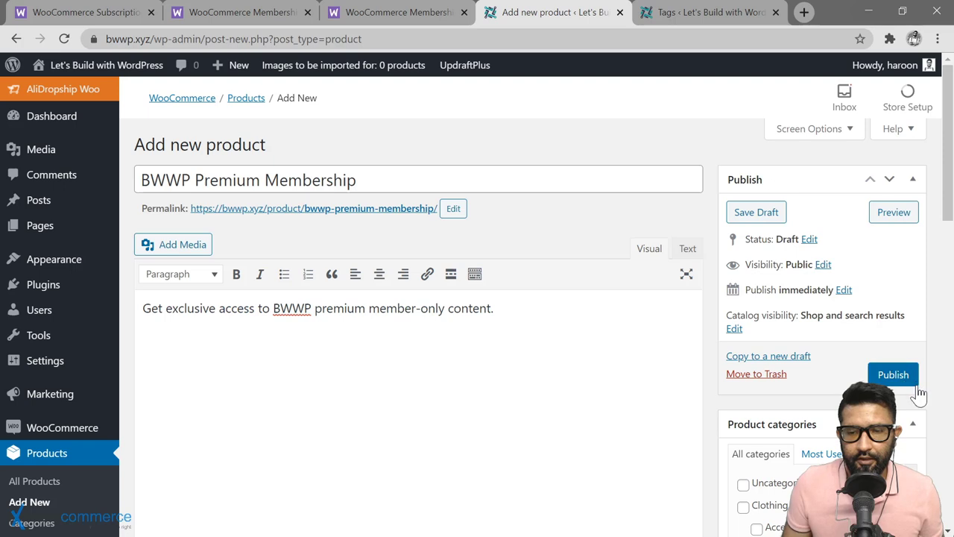
# Step: Publish the product and open its permalink in a new tab
pyautogui.click(900, 383)
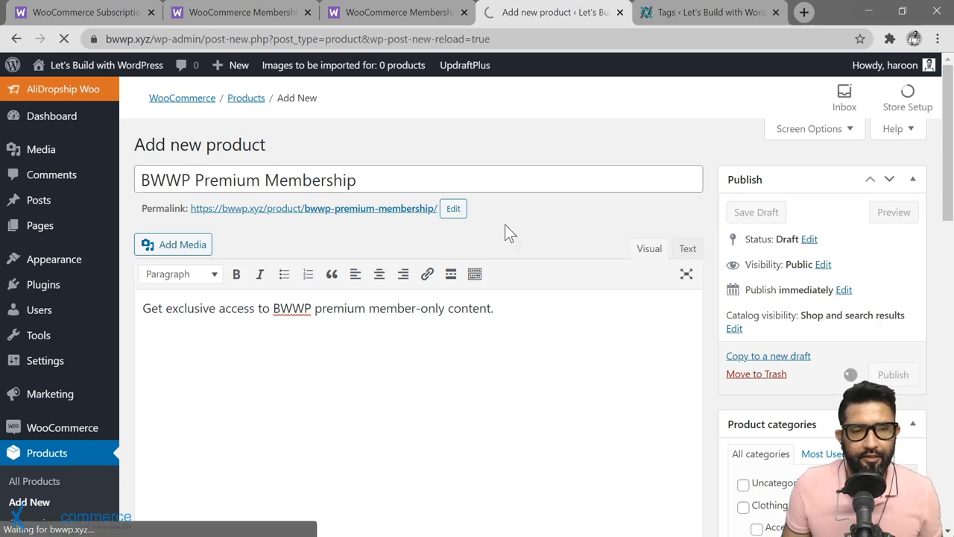
pyautogui.rightClick(347, 208)
pyautogui.click(373, 218)
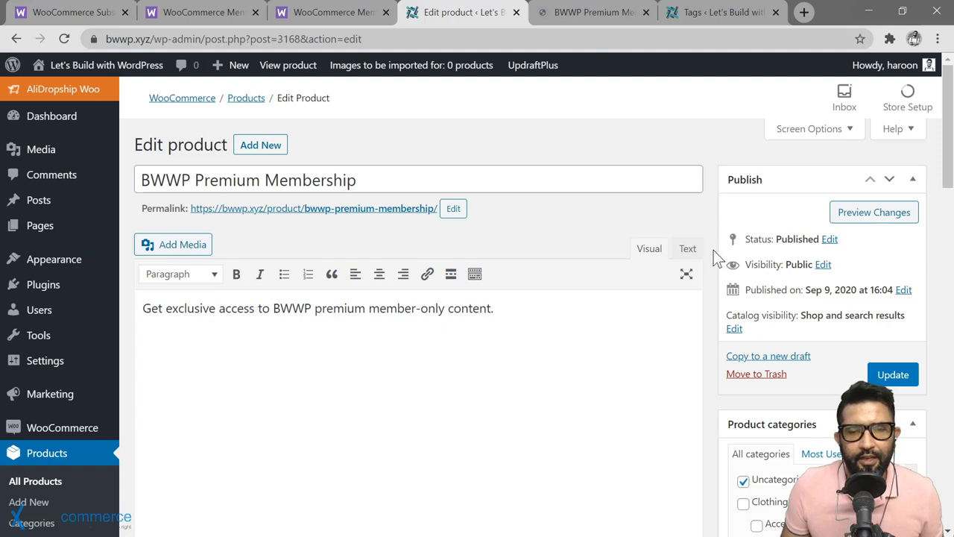
# Step: Check that the Memberships Grant Access tab lists Premium Membership (#3163)
pyautogui.scroll(-10, 713, 250)
pyautogui.scroll(-3, 713, 249)
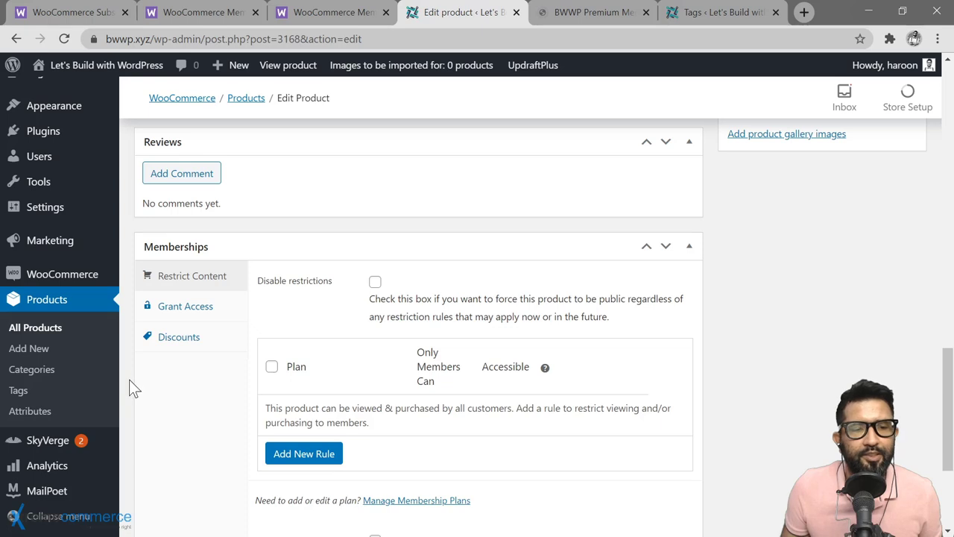
pyautogui.scroll(-1, 129, 380)
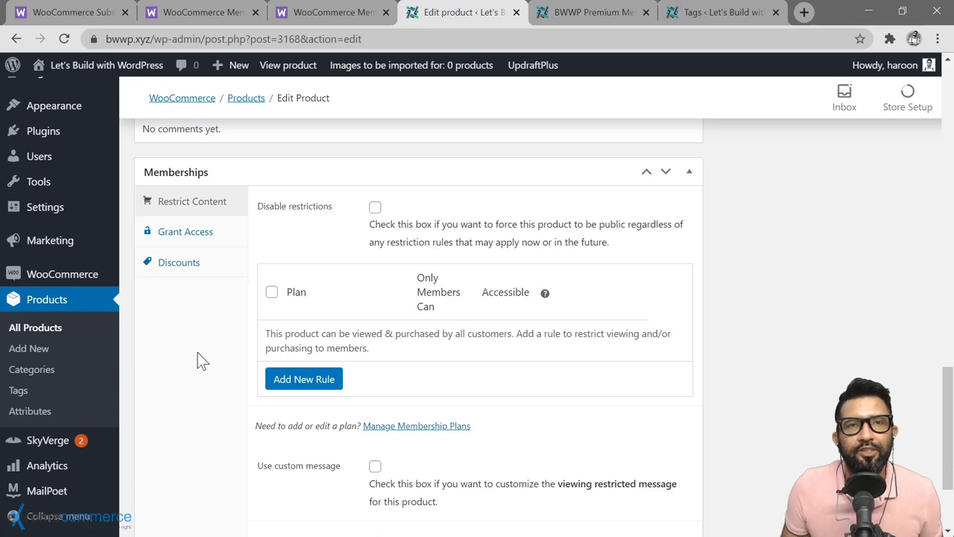
pyautogui.scroll(-3, 220, 324)
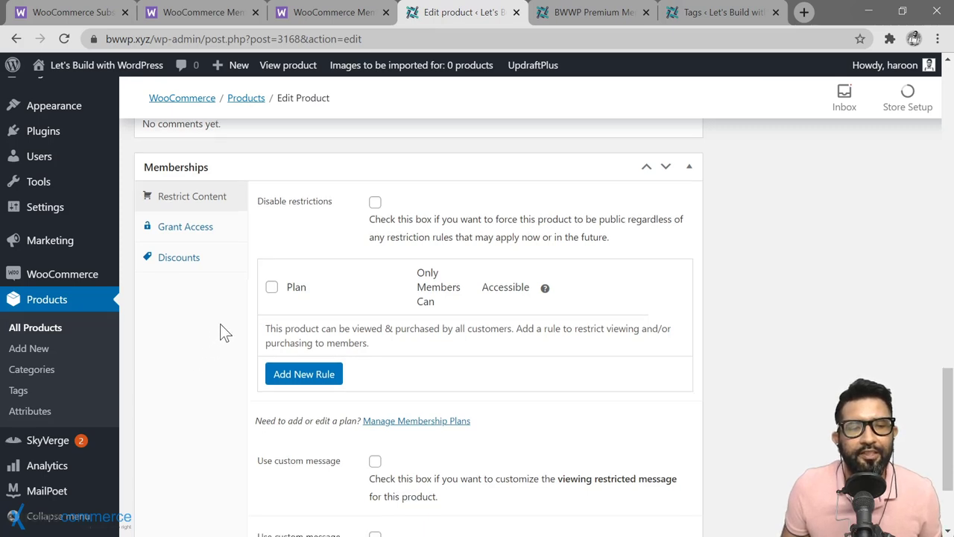
pyautogui.scroll(2, 234, 367)
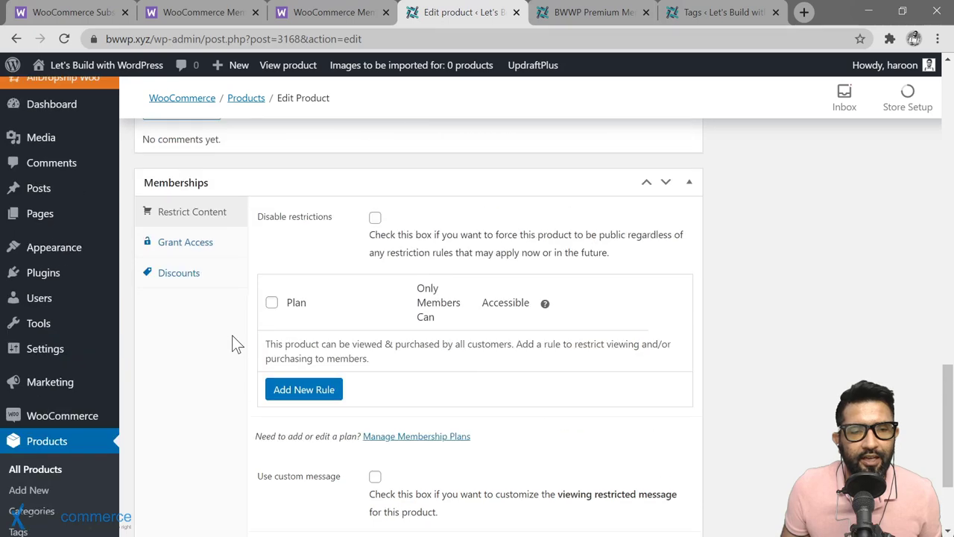
pyautogui.click(155, 251)
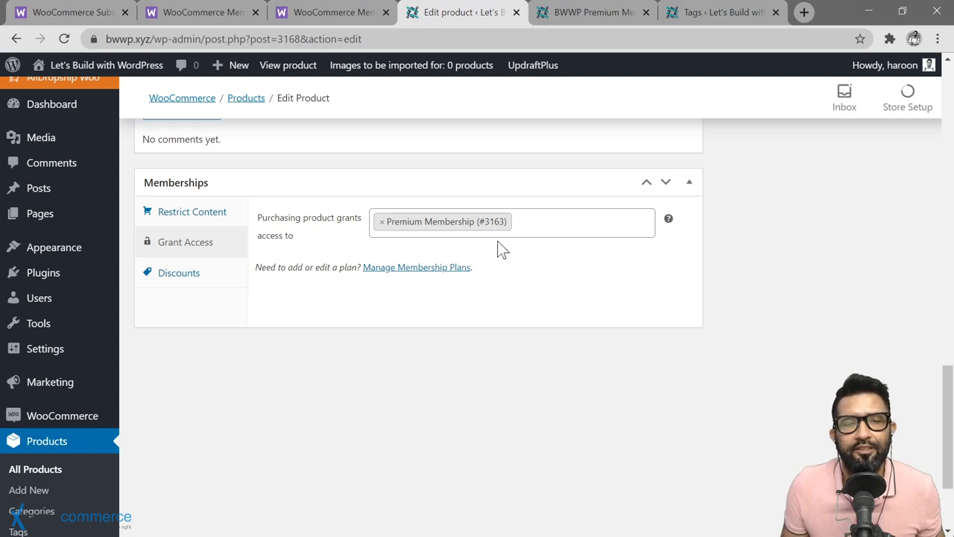
# Step: On the live BWWP Premium Membership page, add it to the cart with Sign up now
pyautogui.click(593, 12)
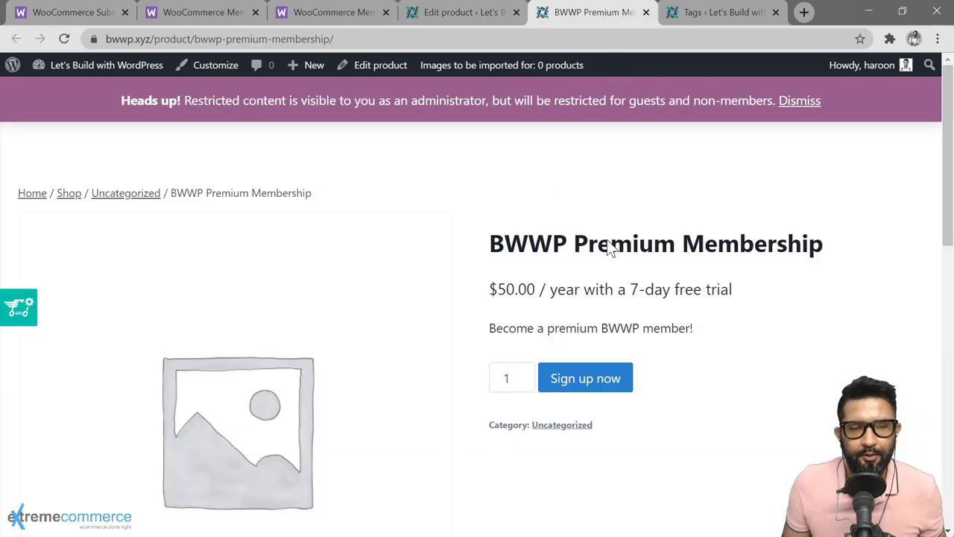
pyautogui.scroll(-1, 462, 347)
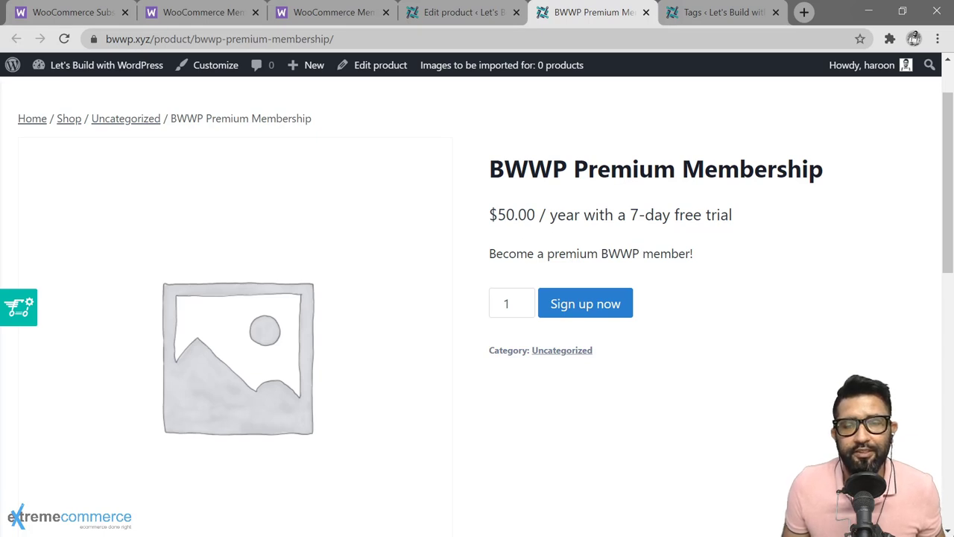
pyautogui.click(576, 313)
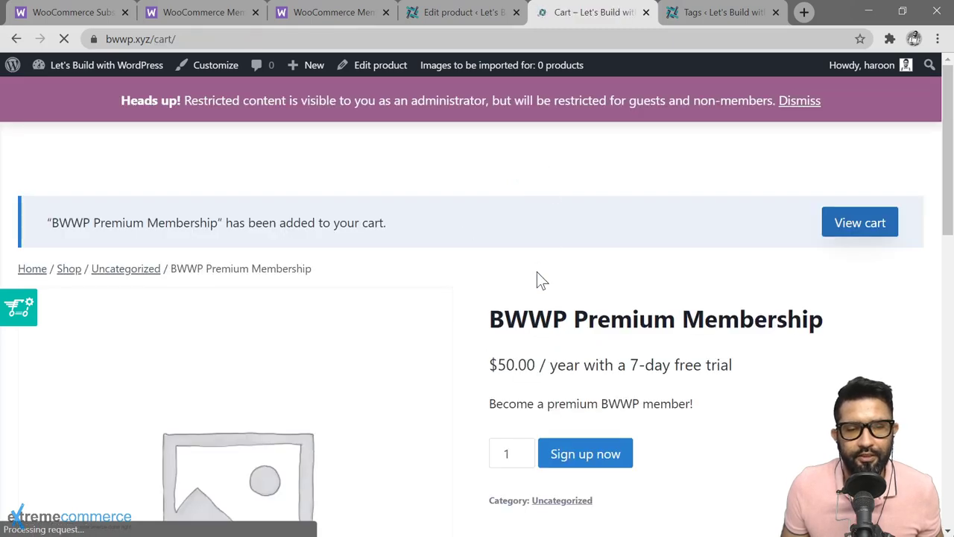
pyautogui.scroll(-8, 637, 246)
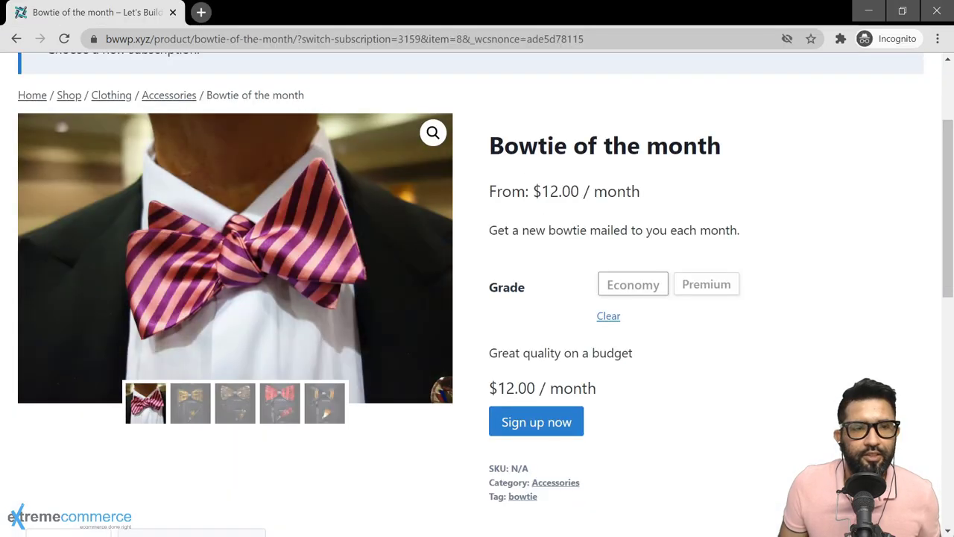
# Step: As a guest, go to the Shop and open BWWP Premium Membership ($50.00/year, 7-day trial)
pyautogui.scroll(1, 694, 301)
pyautogui.scroll(2, 694, 307)
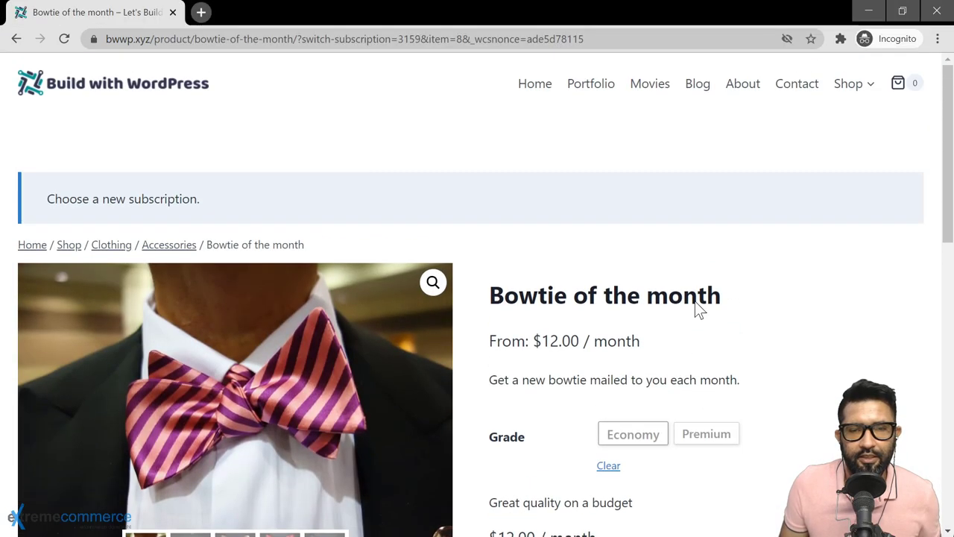
pyautogui.click(848, 85)
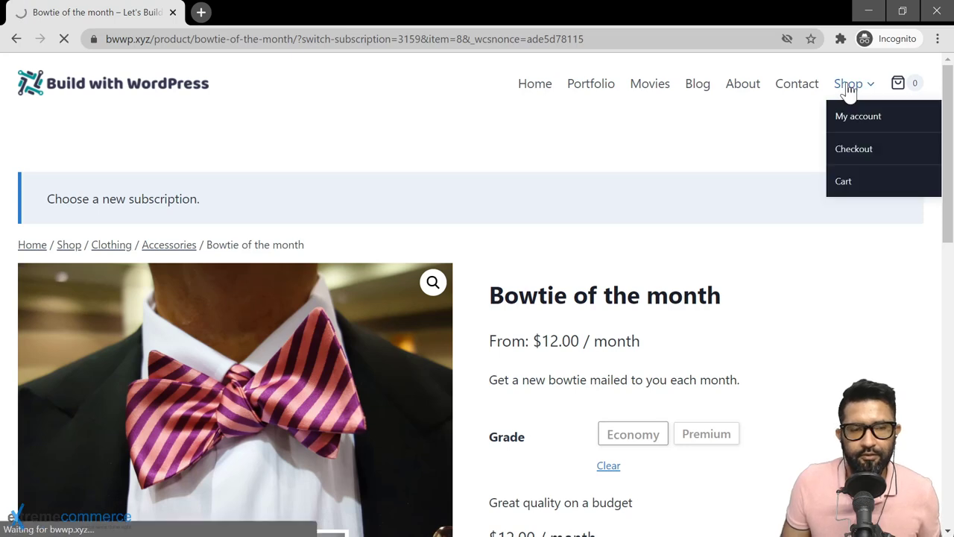
pyautogui.scroll(-5, 351, 462)
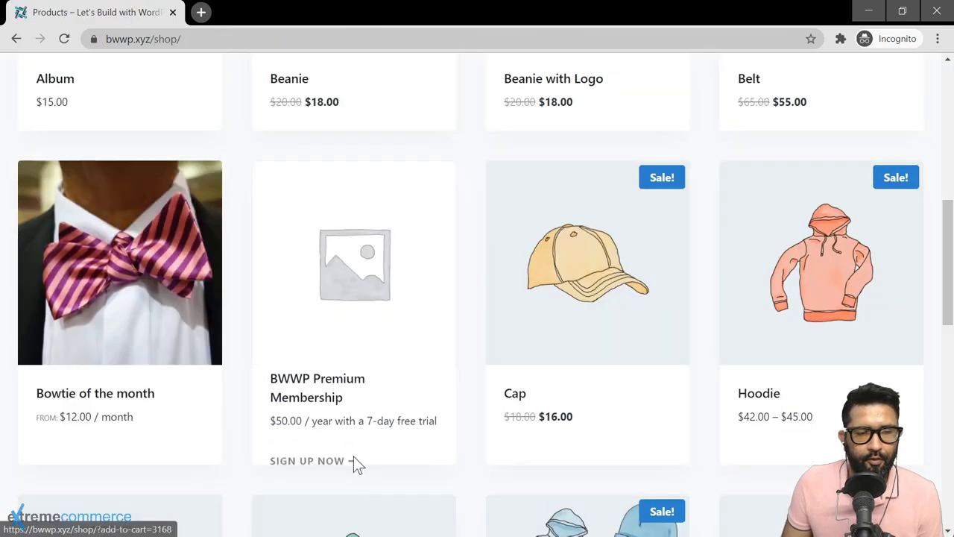
pyautogui.click(309, 393)
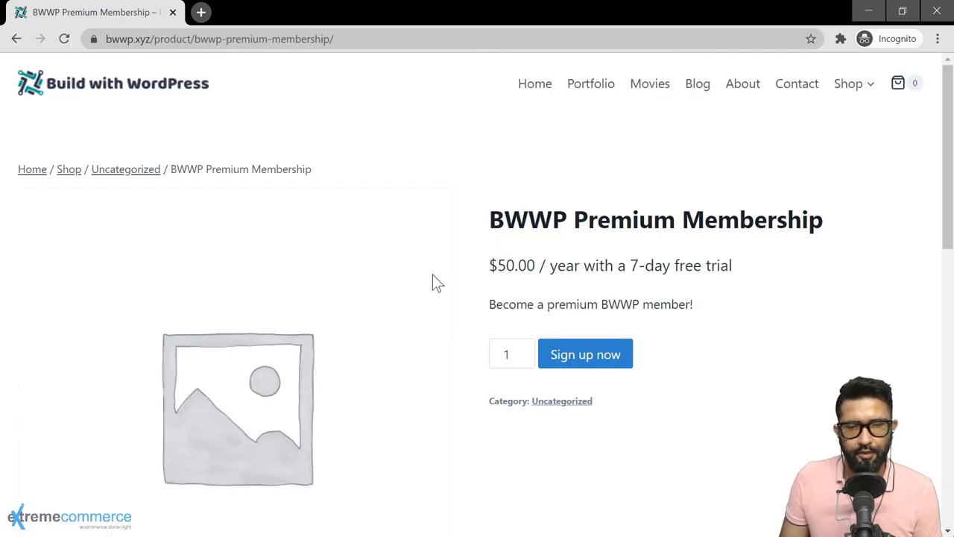
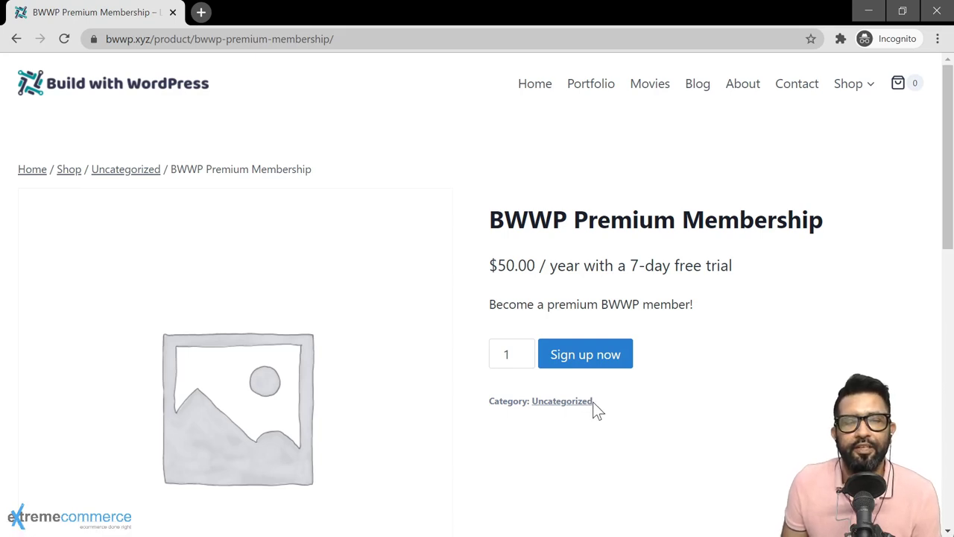
# Step: As a guest, add the BWWP Premium Membership to the cart with Sign up now
pyautogui.click(587, 355)
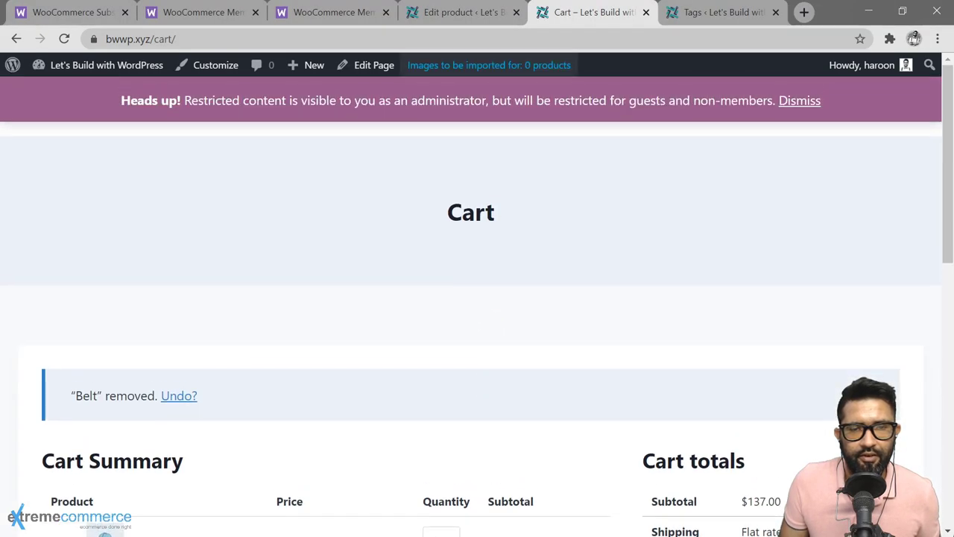
# Step: Mark BWWP Premium Membership as virtual, update it, and make it sold individually
pyautogui.click(477, 13)
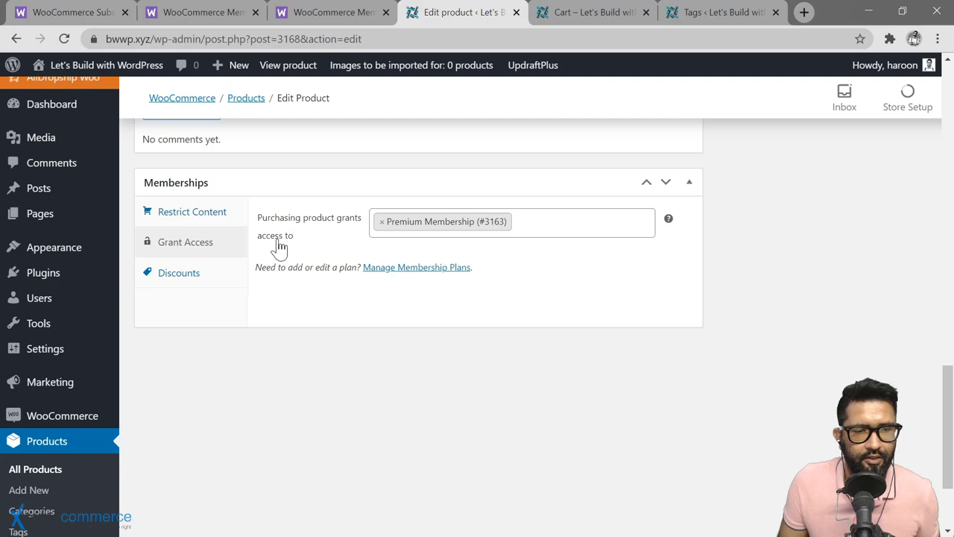
pyautogui.scroll(10, 278, 248)
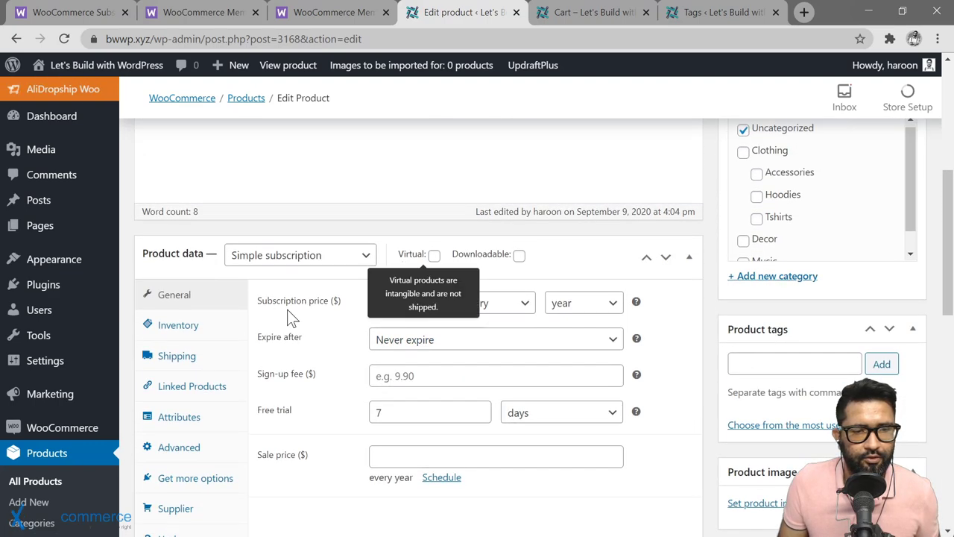
pyautogui.click(433, 255)
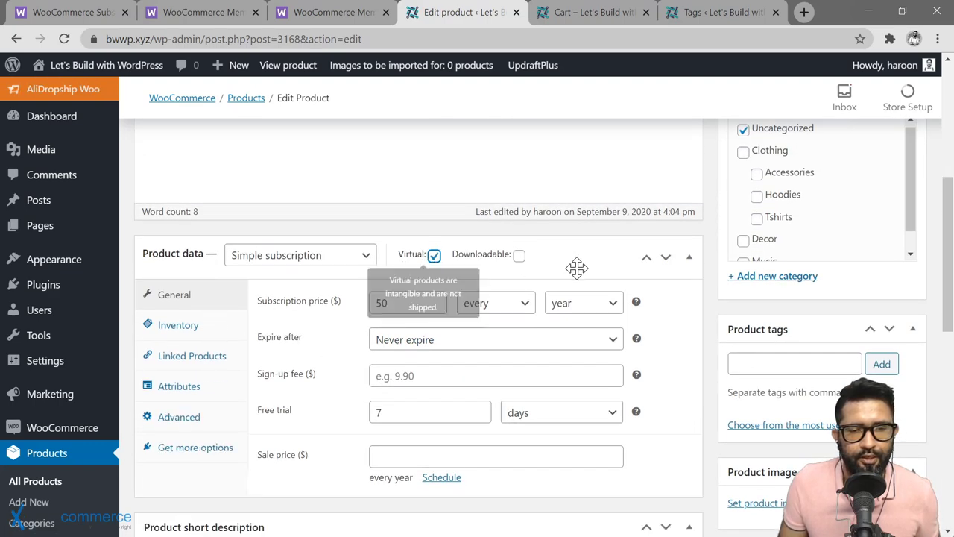
pyautogui.scroll(1, 270, 380)
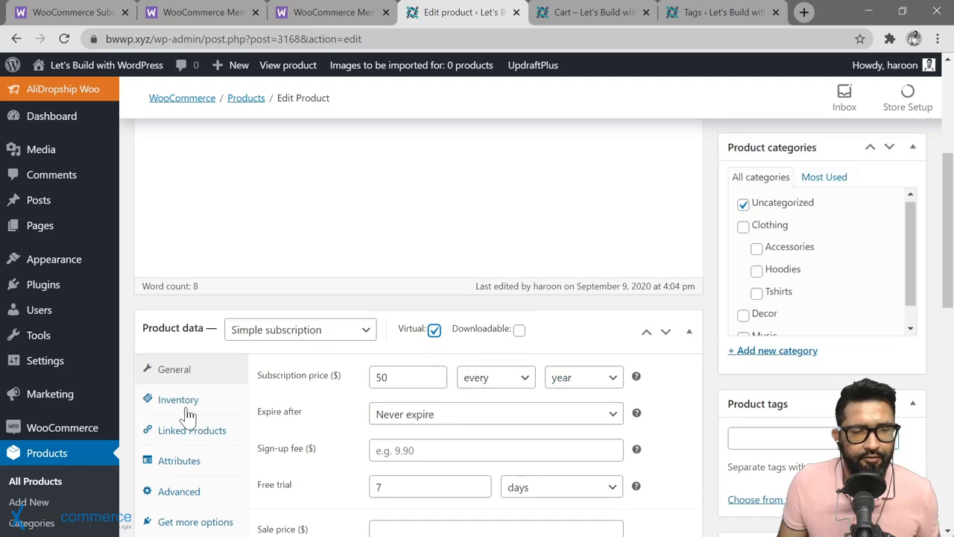
pyautogui.scroll(1, 858, 286)
pyautogui.scroll(3, 801, 245)
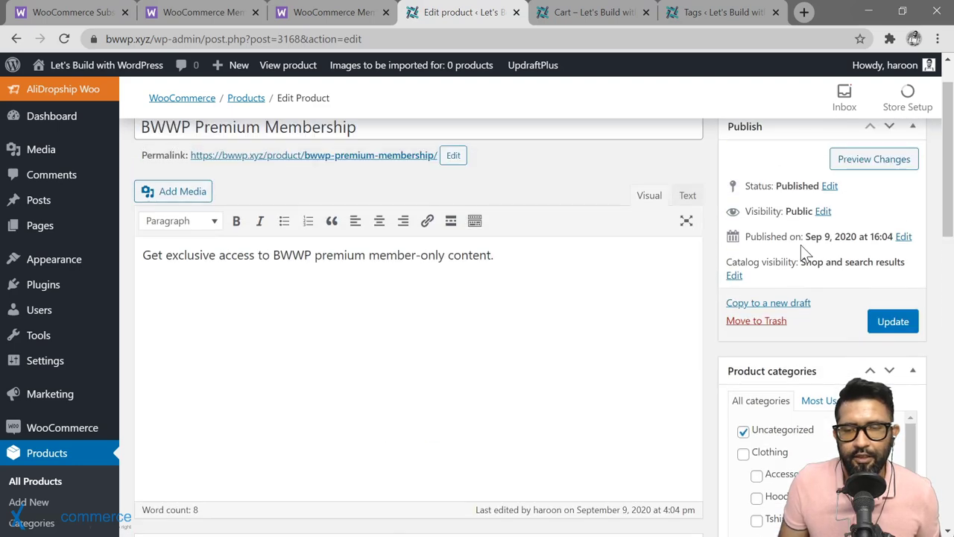
pyautogui.click(892, 321)
pyautogui.click(199, 289)
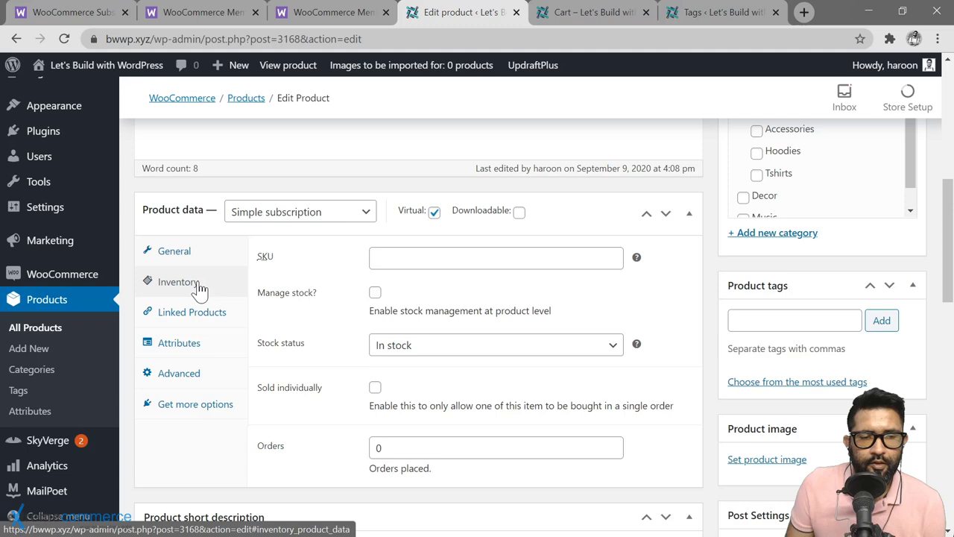
pyautogui.click(375, 388)
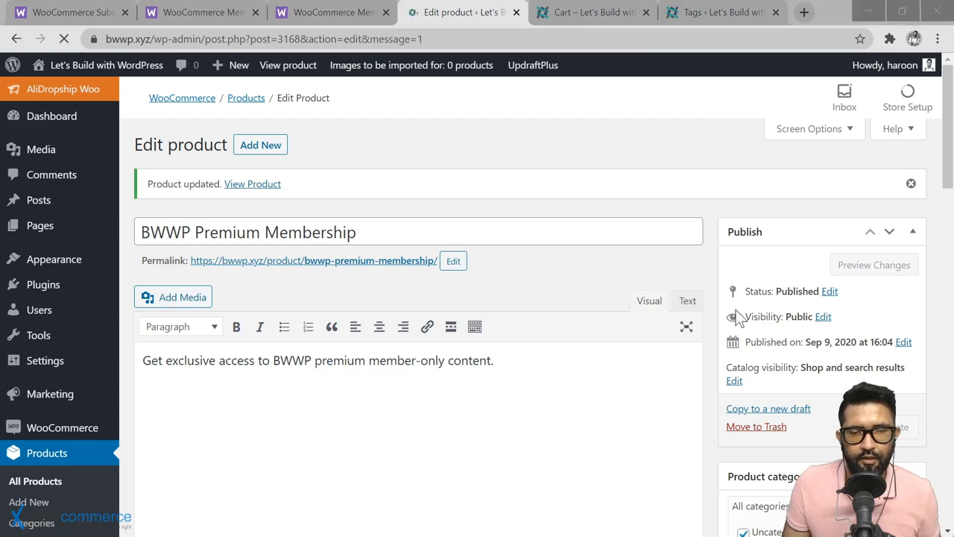
# Step: In the guest window, reload the membership product page and proceed from the cart to checkout
pyautogui.hotkey('alt', 'Tab')
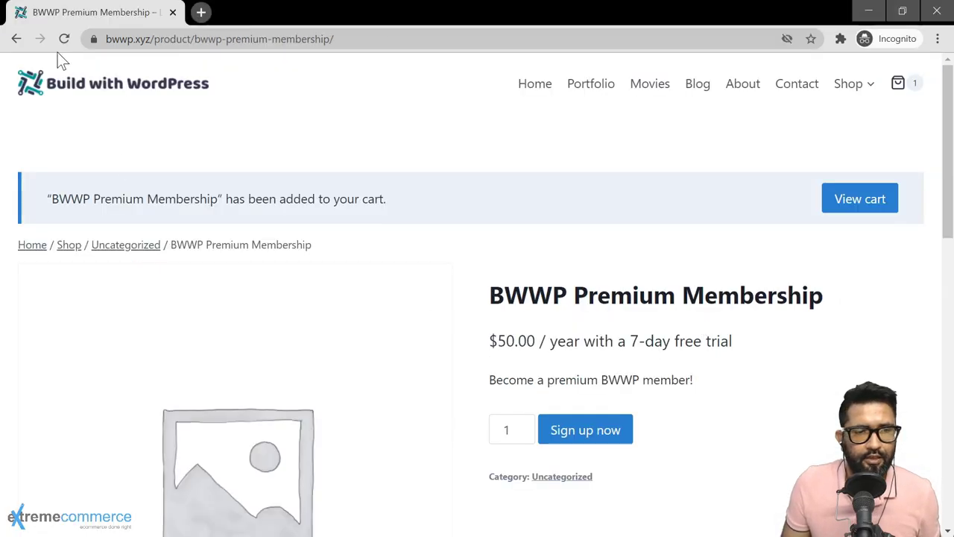
pyautogui.click(64, 39)
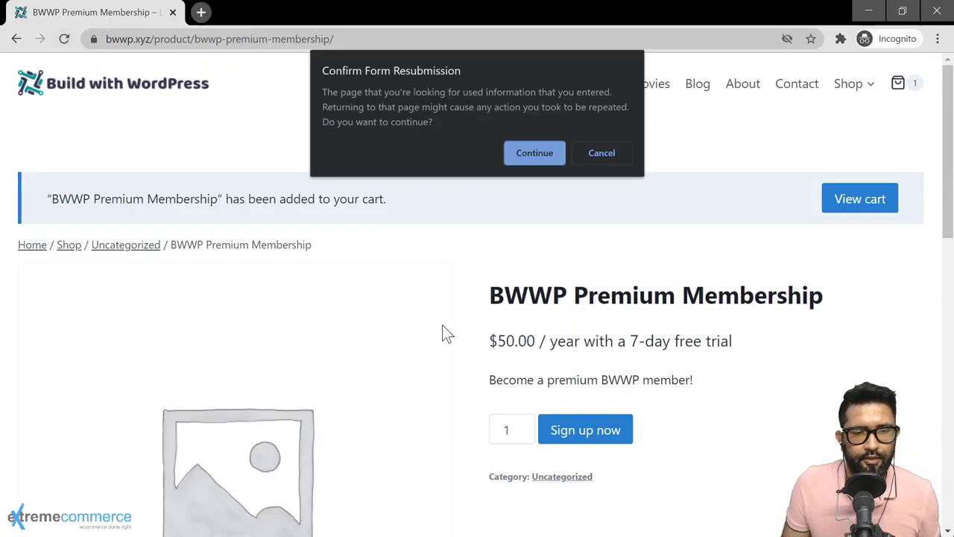
pyautogui.click(551, 153)
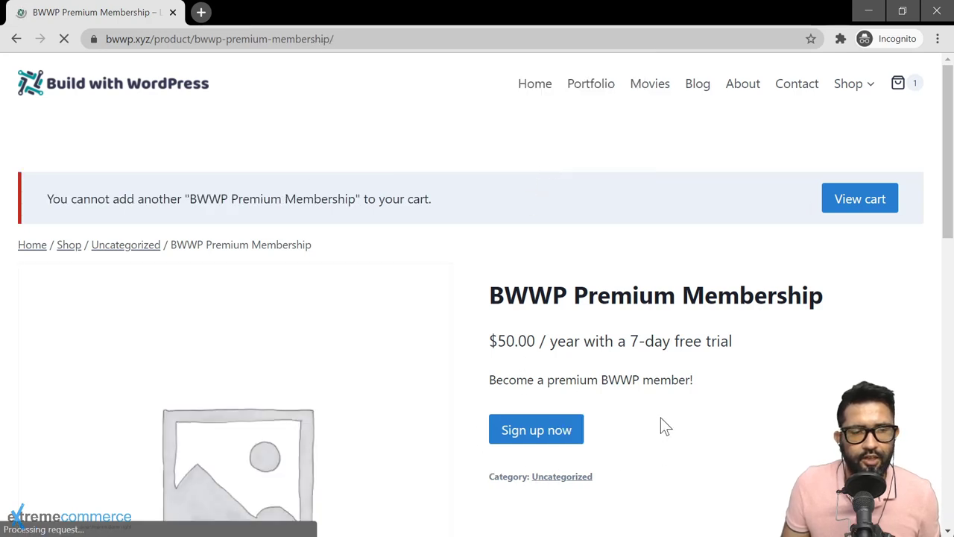
pyautogui.click(912, 87)
pyautogui.scroll(-3, 671, 298)
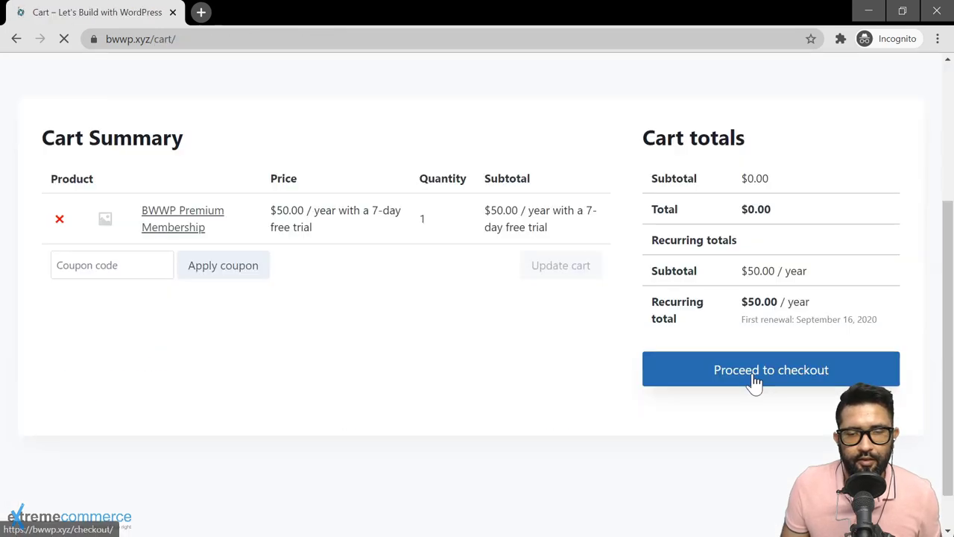
pyautogui.click(754, 380)
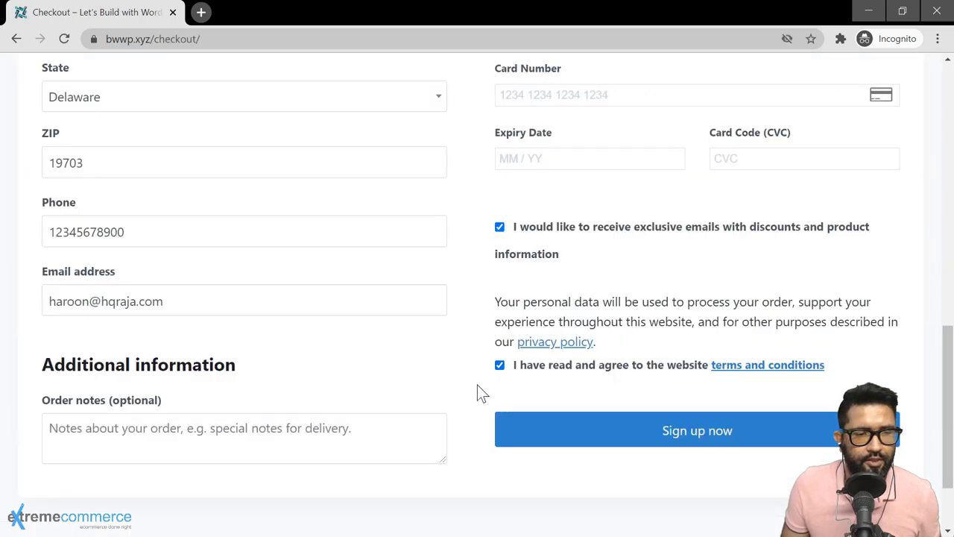
# Step: Apply coupon code FREEFORLIFE at checkout, bringing the recurring total to $0.00 per year
pyautogui.scroll(3, 477, 387)
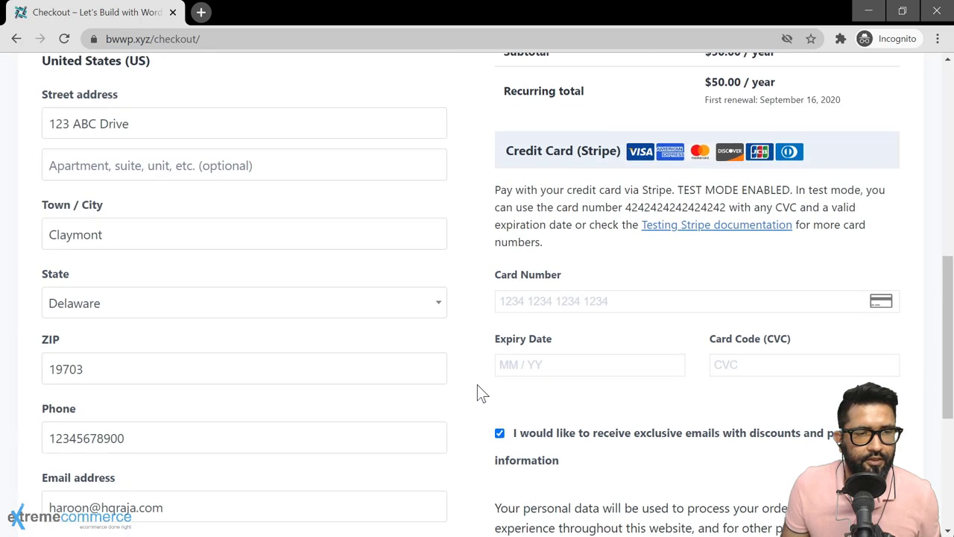
pyautogui.scroll(2, 187, 328)
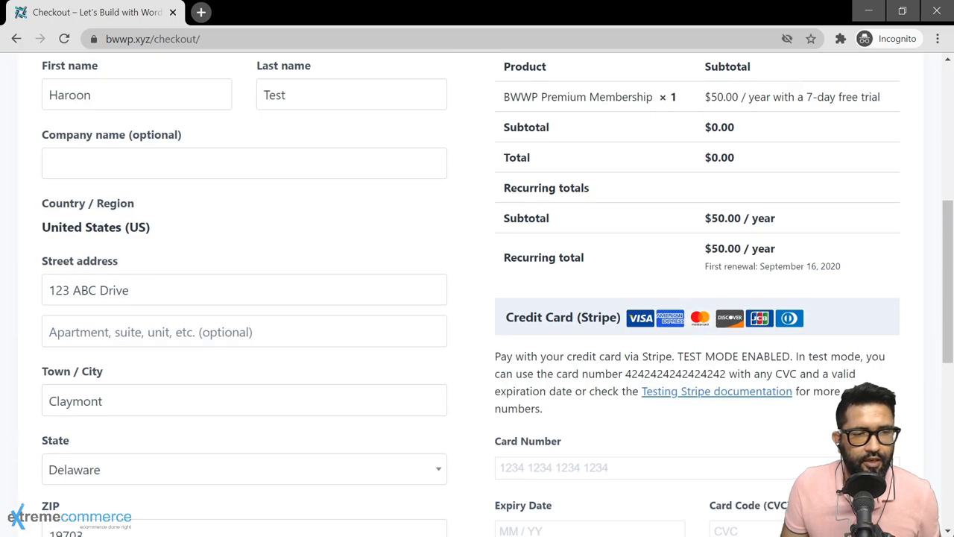
pyautogui.scroll(4, 298, 272)
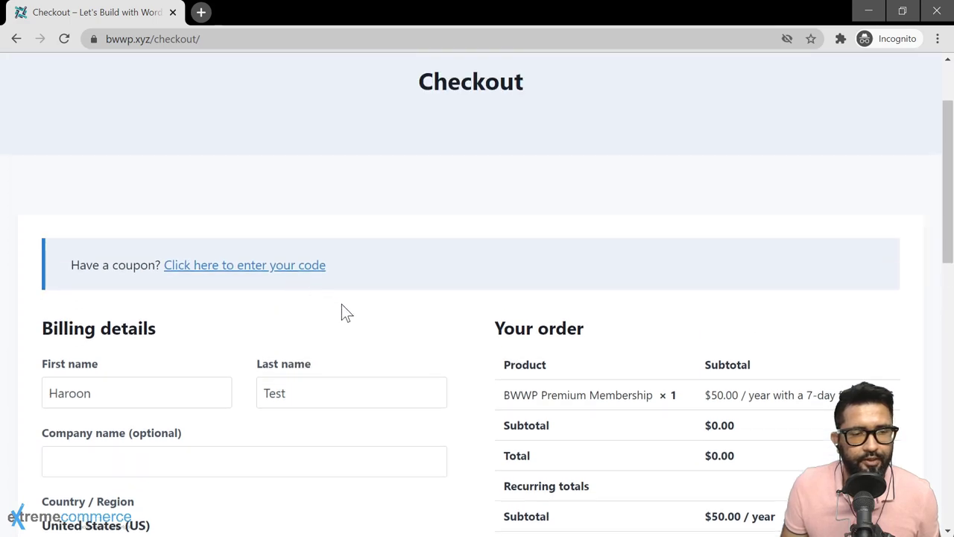
pyautogui.click(286, 267)
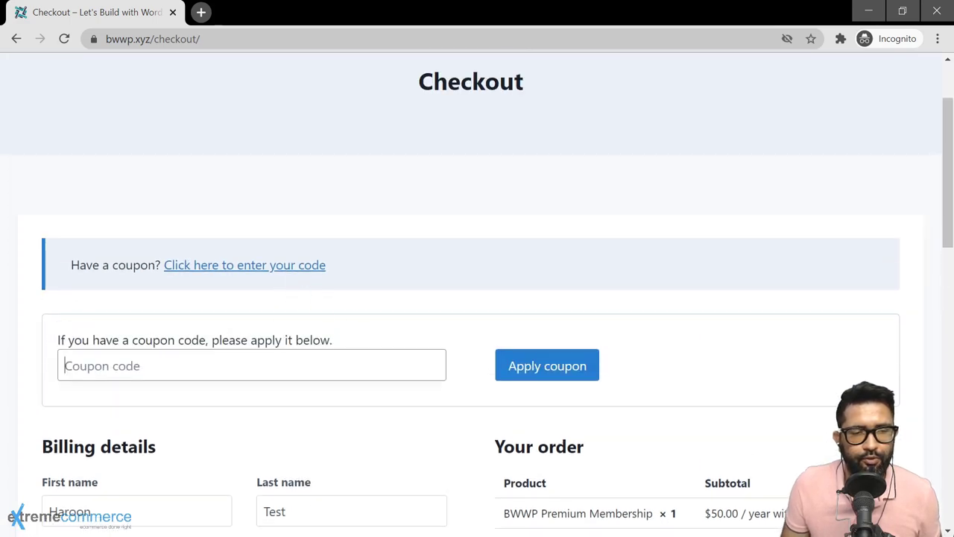
pyautogui.write('FREEFORLIFE')
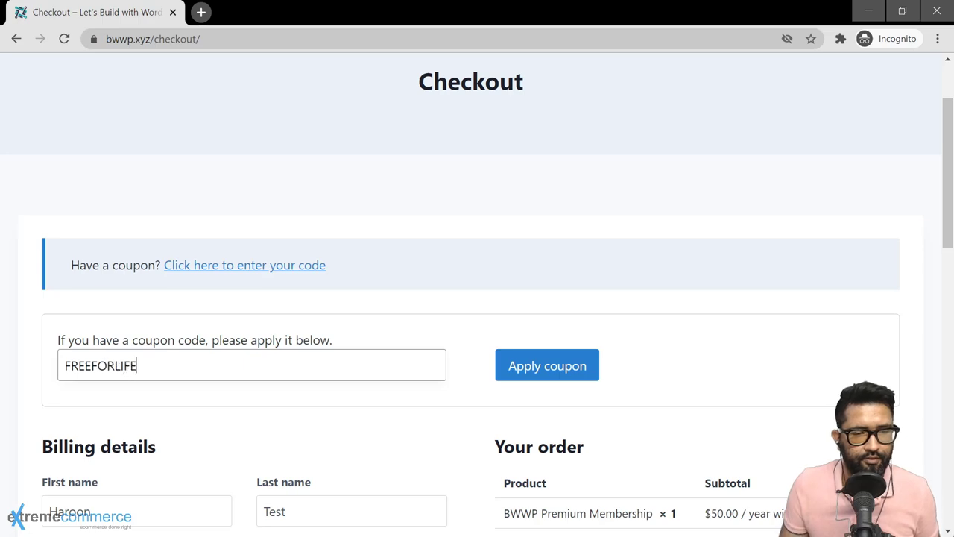
pyautogui.press('Return')
pyautogui.scroll(-3, 625, 343)
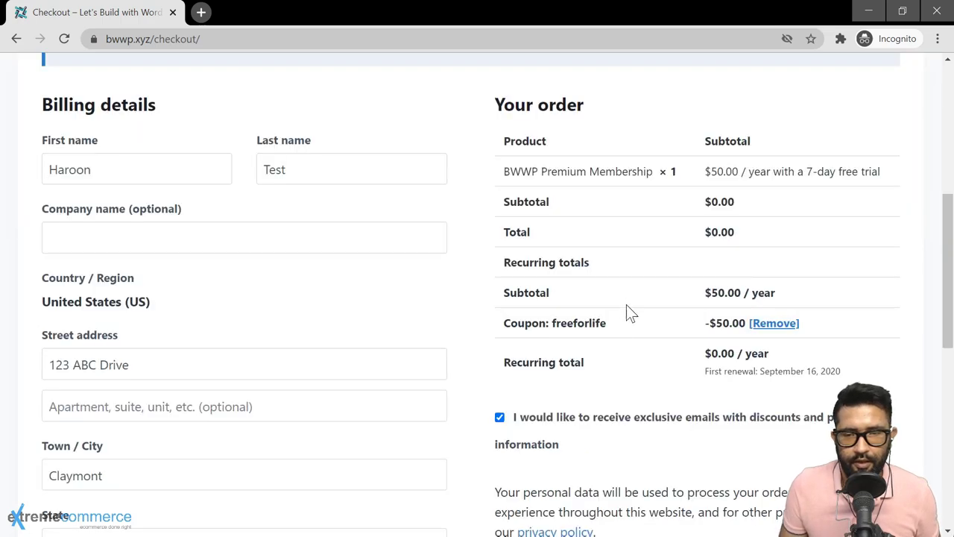
pyautogui.scroll(-4, 629, 317)
# Step: Place the $0.00 membership order, then view My Membership under Shop > My account
pyautogui.click(713, 328)
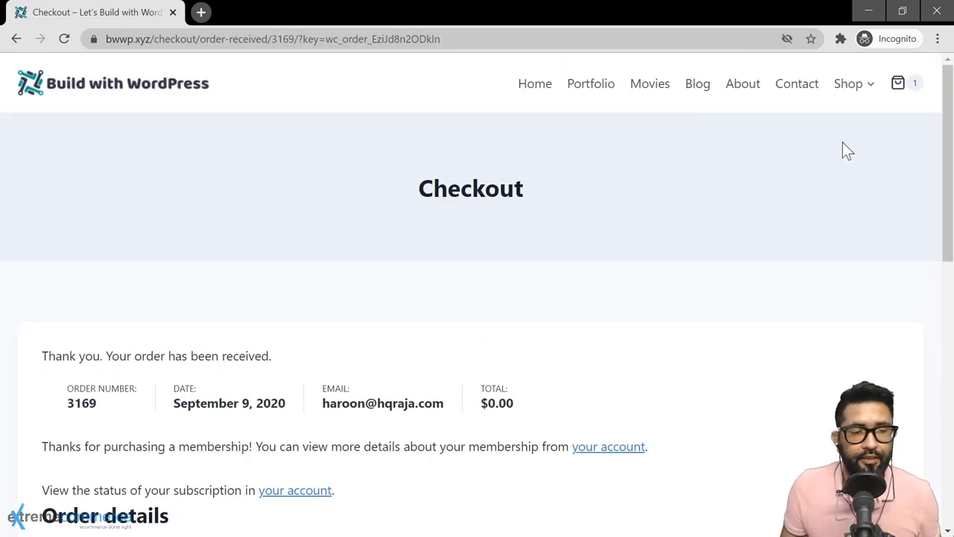
pyautogui.moveTo(857, 96)
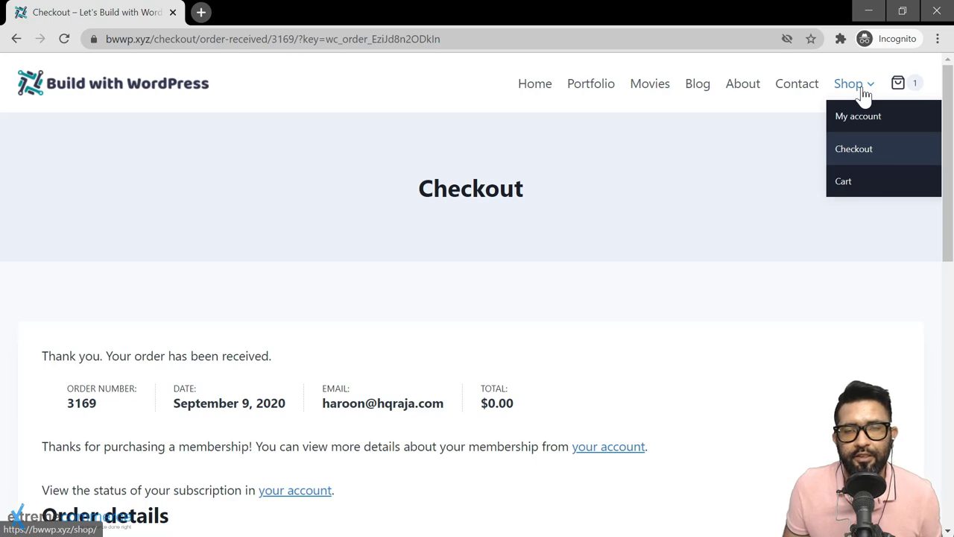
pyautogui.click(861, 120)
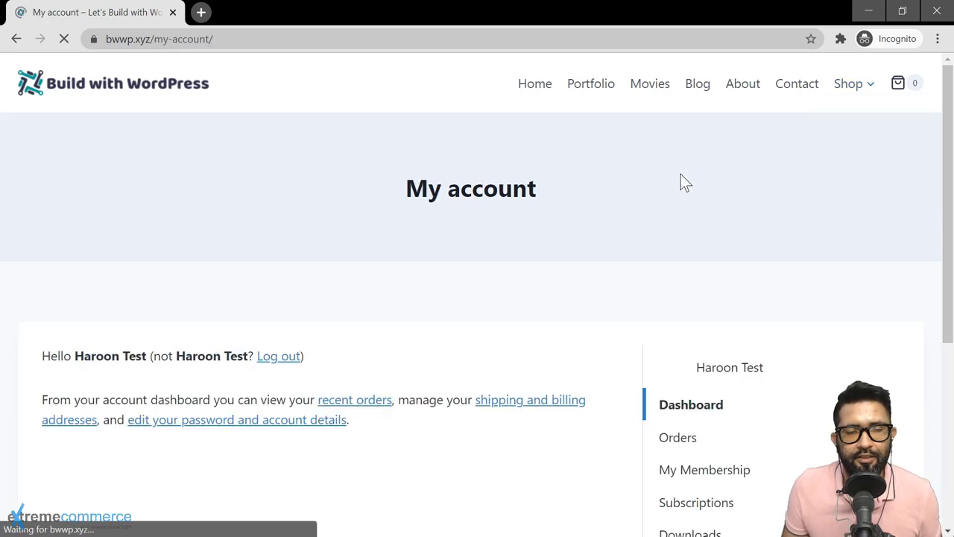
pyautogui.scroll(-3, 605, 257)
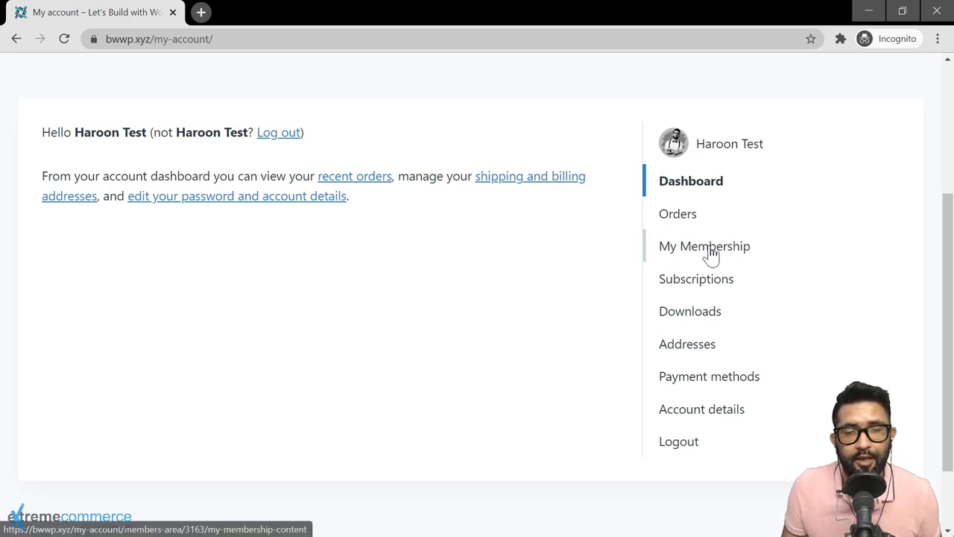
pyautogui.click(710, 254)
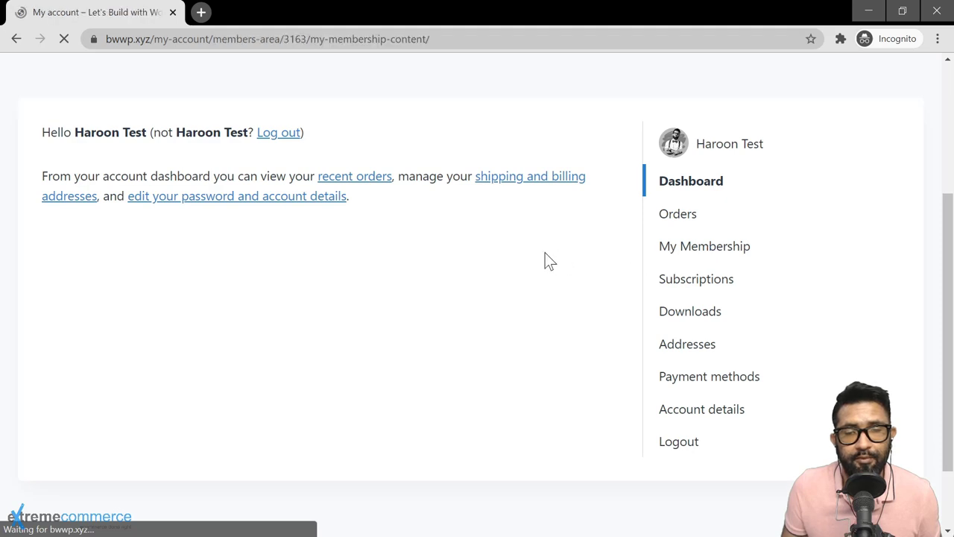
pyautogui.scroll(-3, 56, 161)
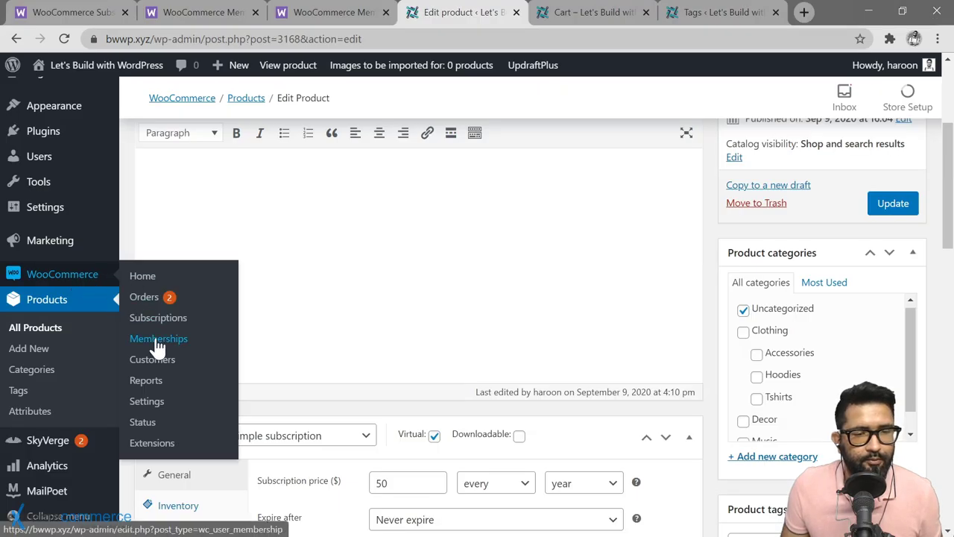
# Step: Add a new Restrict Content rule of type Pages to the Premium Membership plan
pyautogui.click(157, 341)
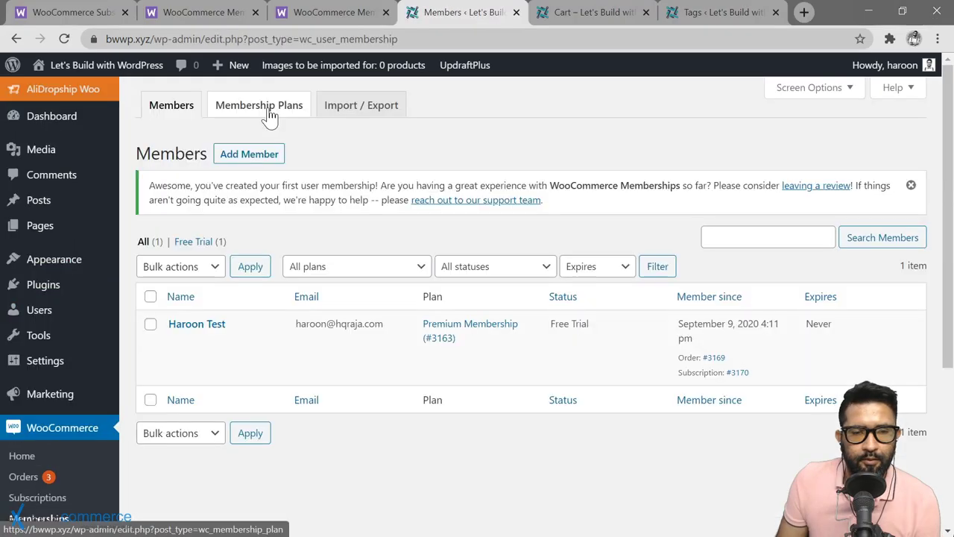
pyautogui.click(265, 108)
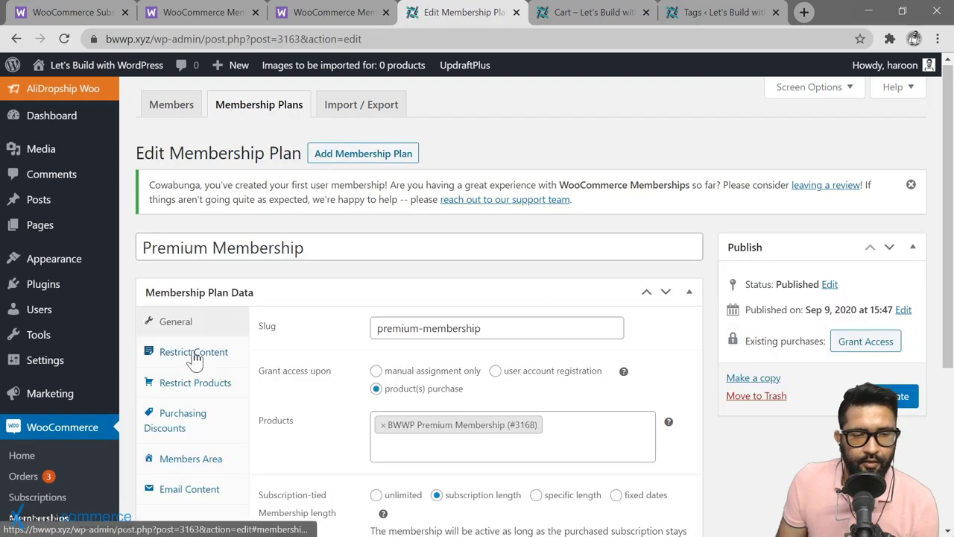
pyautogui.click(193, 351)
pyautogui.scroll(-2, 425, 401)
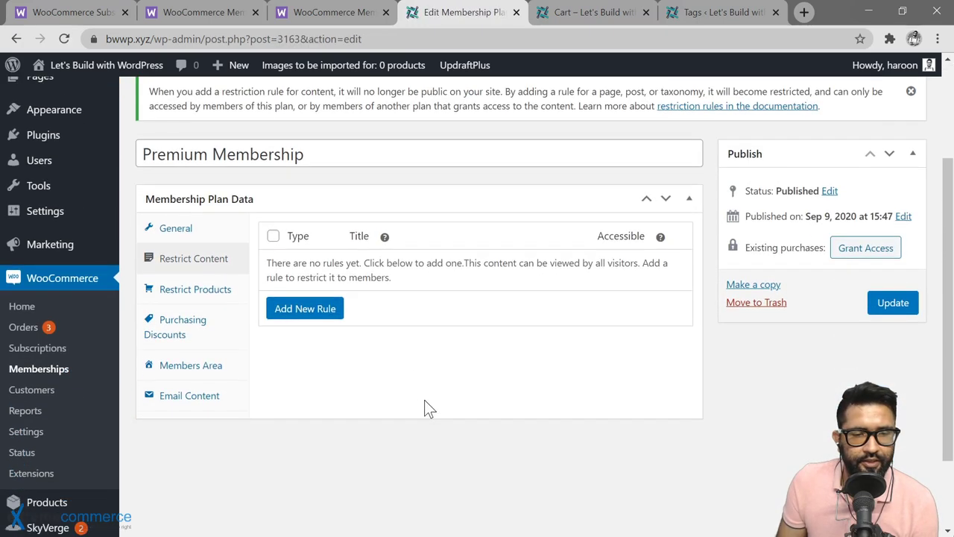
pyautogui.click(302, 310)
pyautogui.scroll(-2, 361, 325)
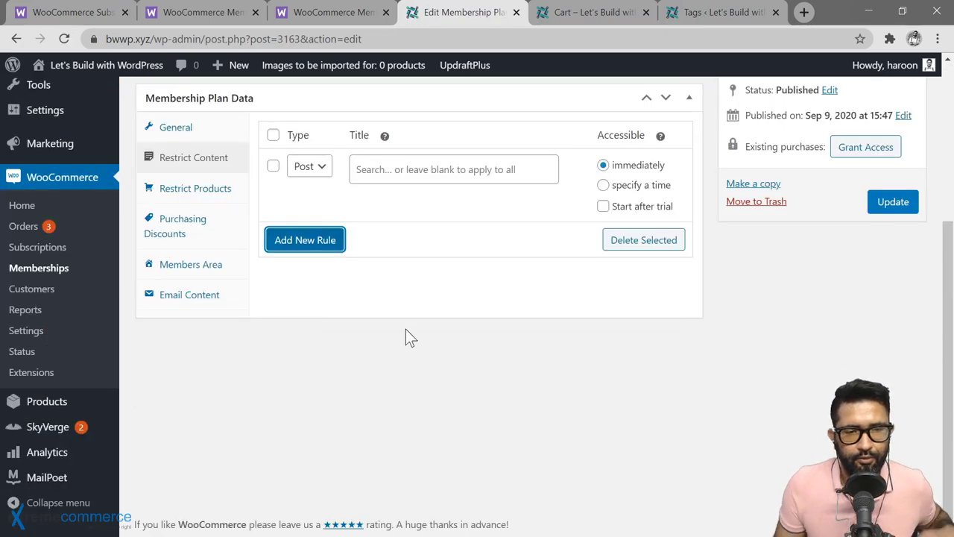
pyautogui.click(310, 166)
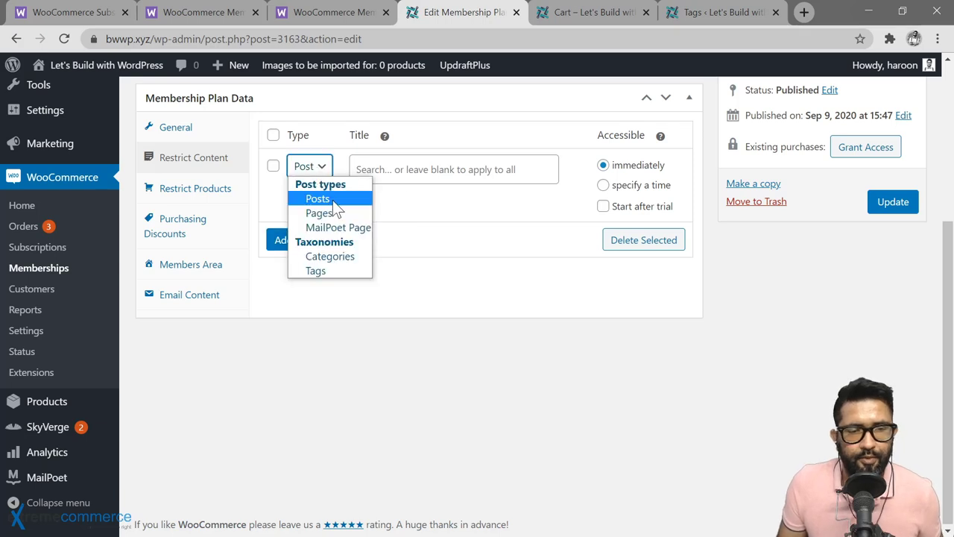
pyautogui.click(322, 213)
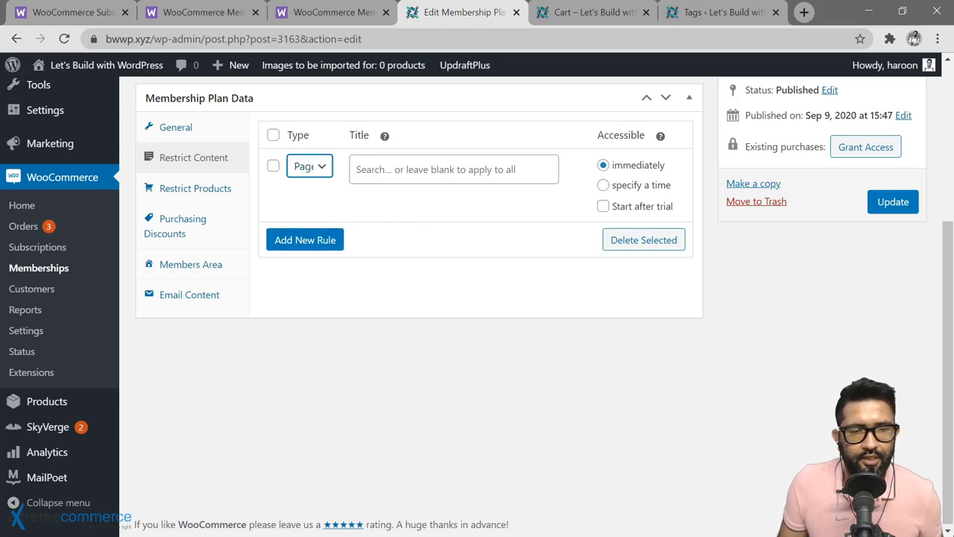
pyautogui.click(453, 169)
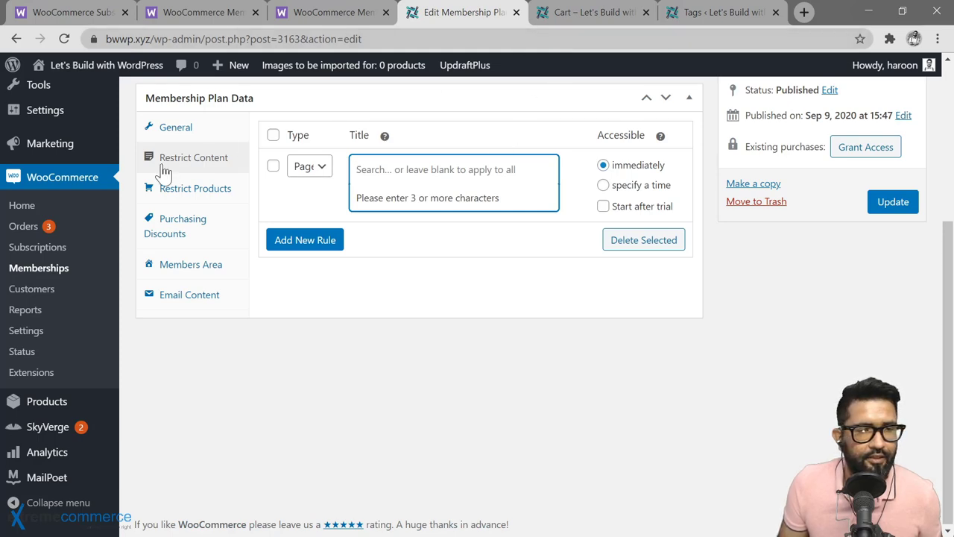
# Step: Open Pages > All Pages in a new browser tab
pyautogui.scroll(3, 157, 179)
pyautogui.moveTo(69, 231)
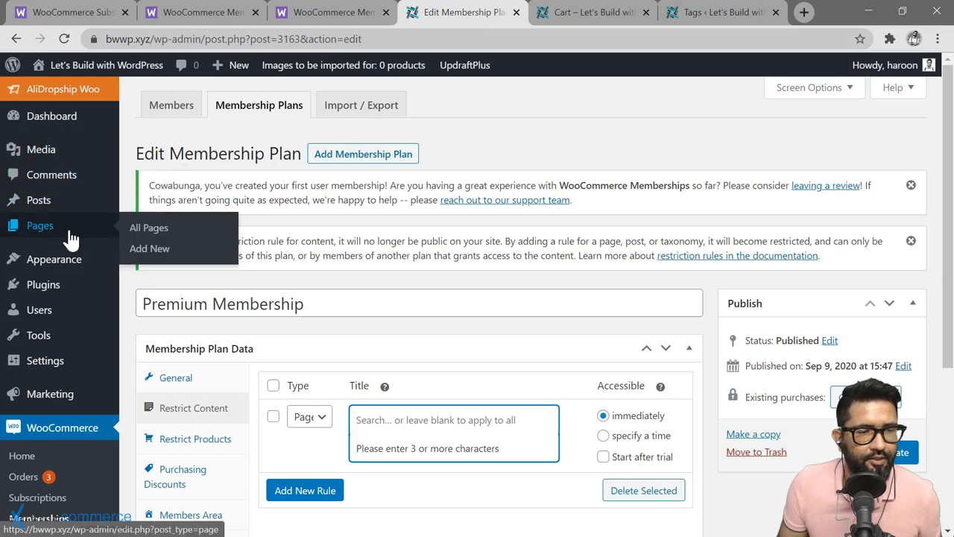
pyautogui.rightClick(149, 235)
pyautogui.click(160, 237)
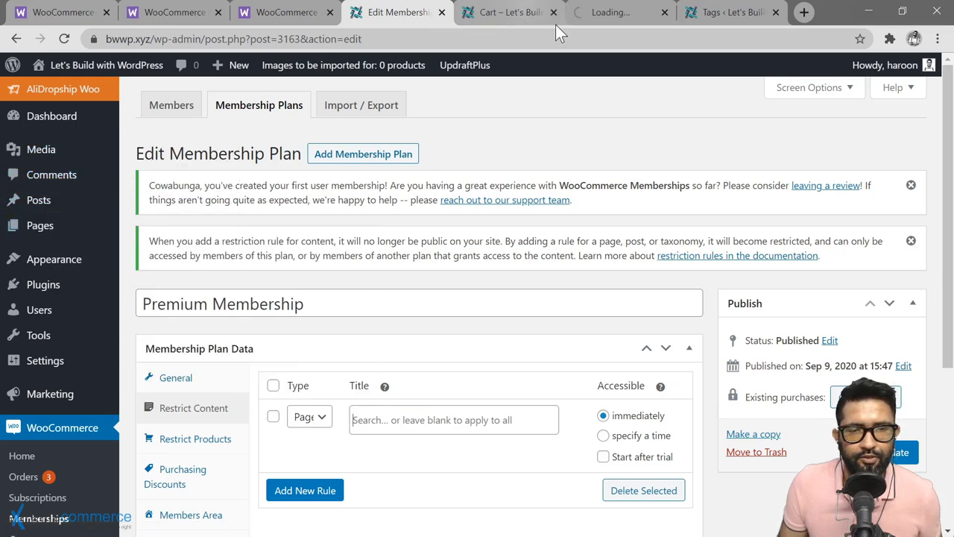
# Step: In the new Pages tab, start a new page with Add New
pyautogui.click(607, 16)
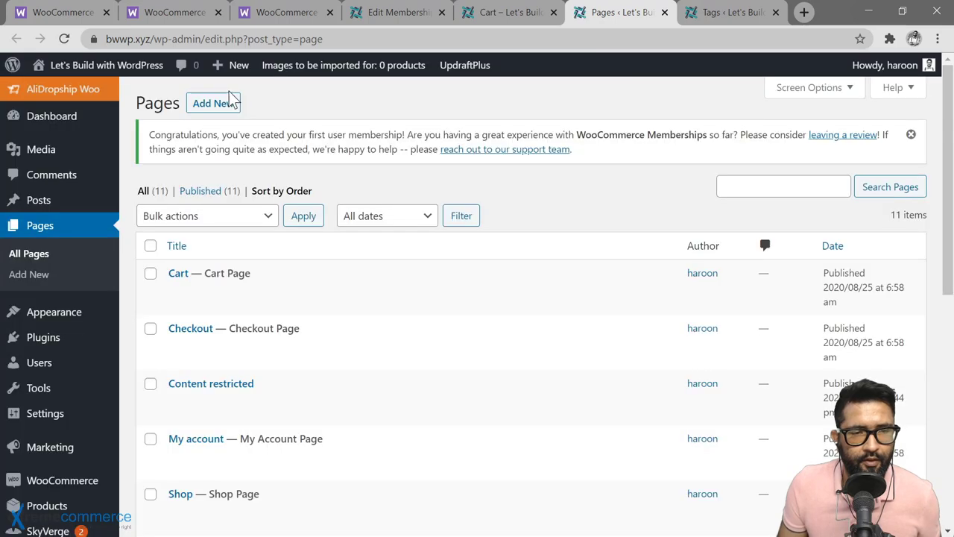
pyautogui.click(224, 102)
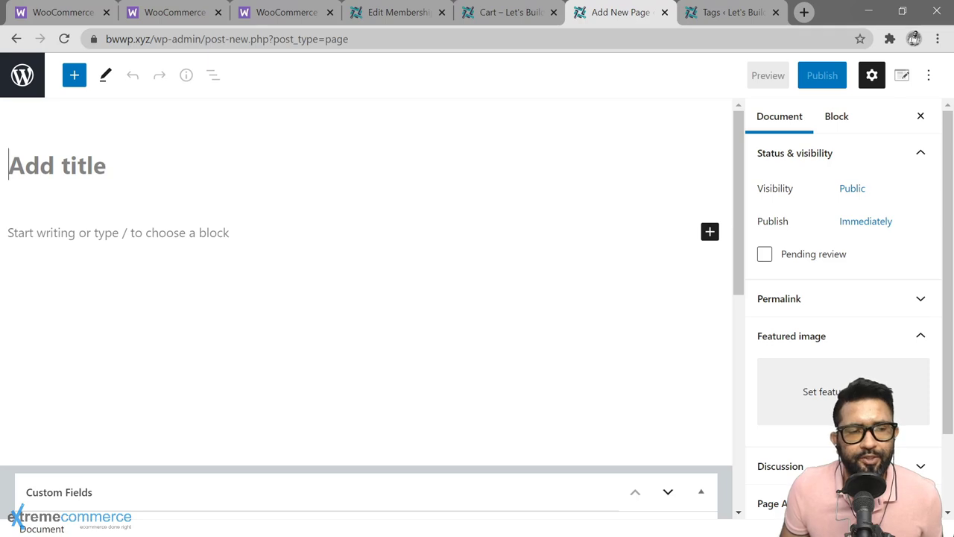
# Step: Publish a 'VIP Member Orientation' page with a VIP welcome paragraph, then return to the plan
pyautogui.write('VIP Me')
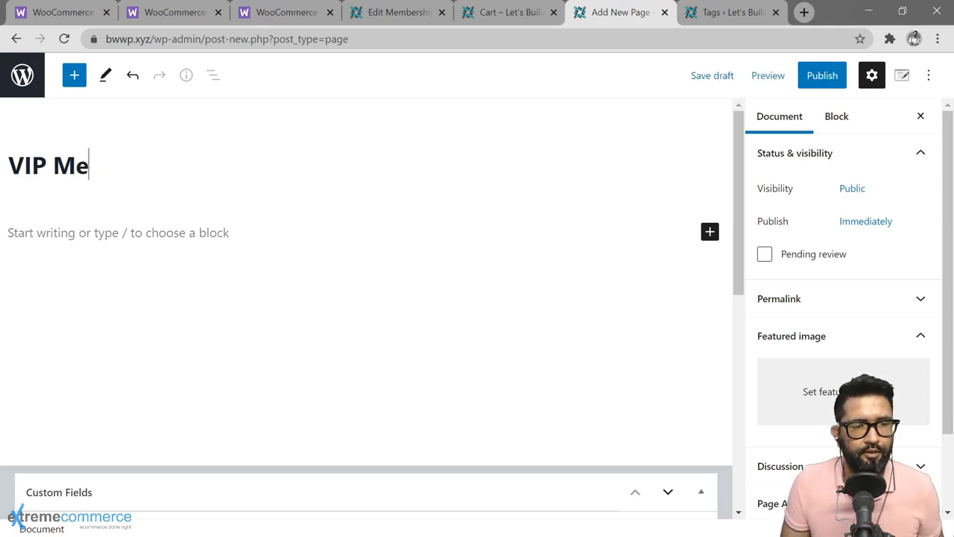
pyautogui.write('mber Orientation')
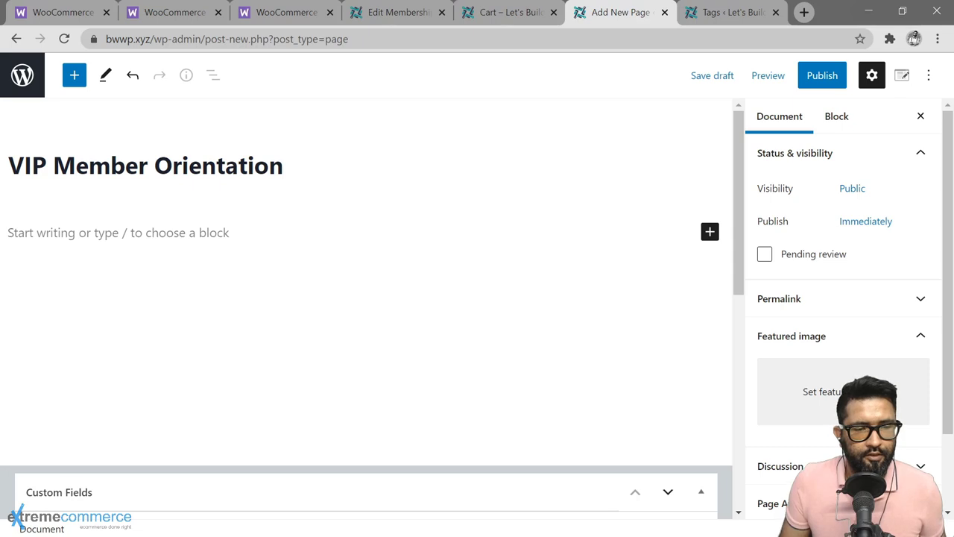
pyautogui.press('Return')
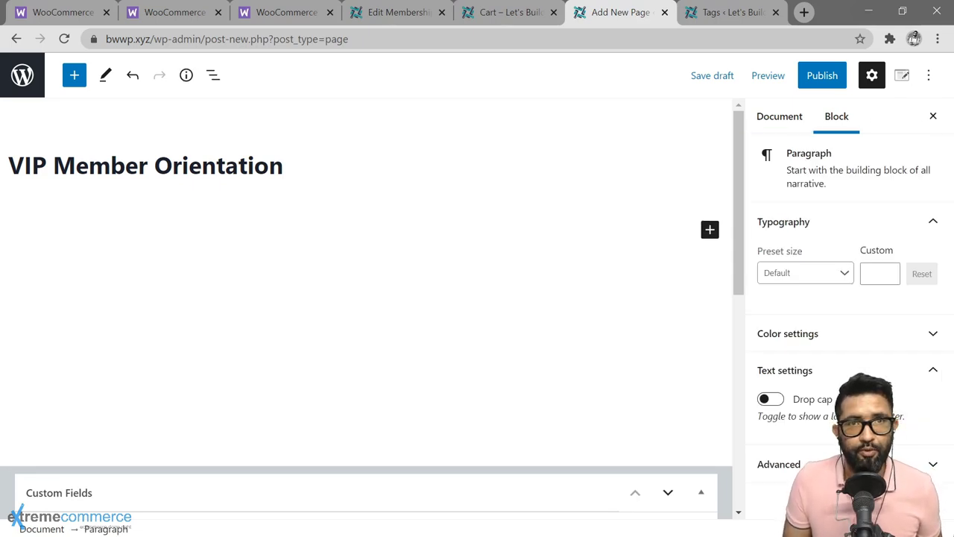
pyautogui.write('Th')
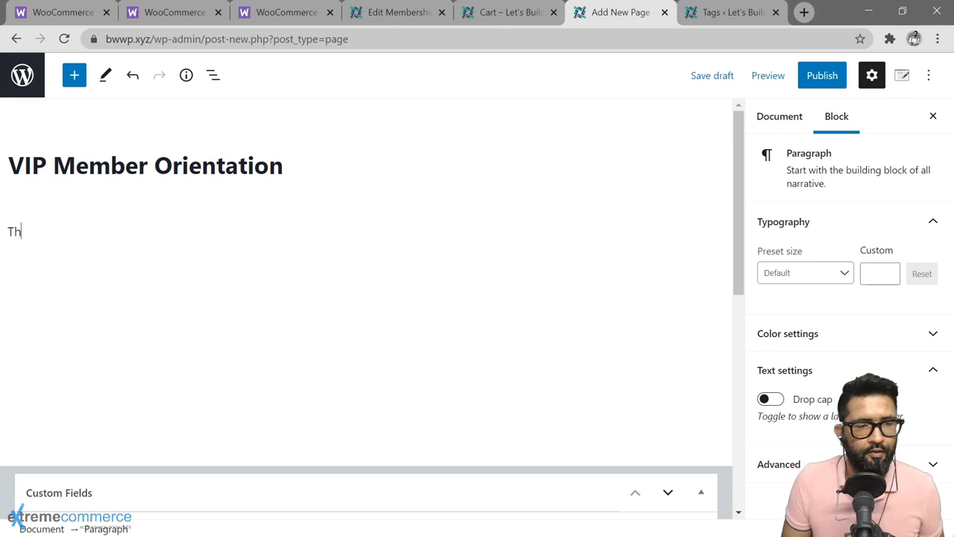
pyautogui.write('ank you for jo')
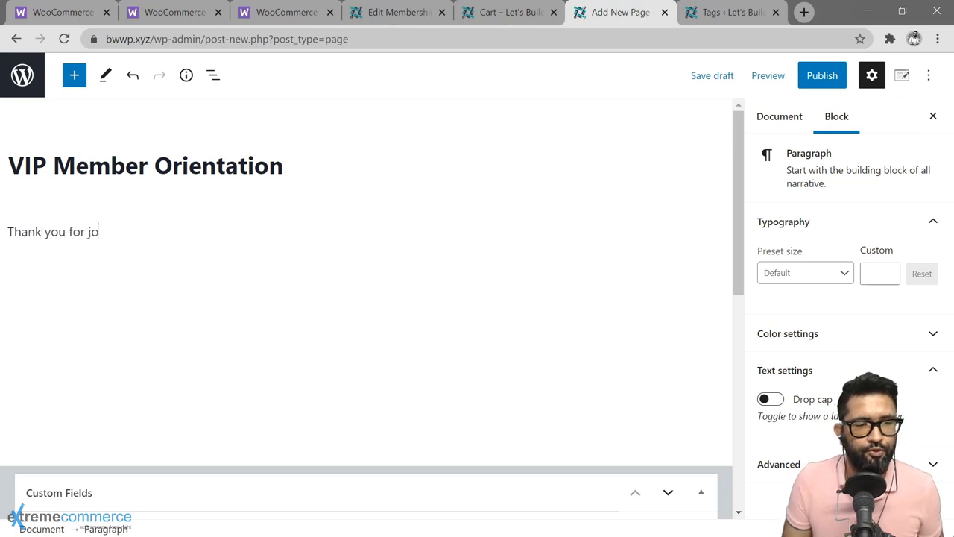
pyautogui.write('ining us as ')
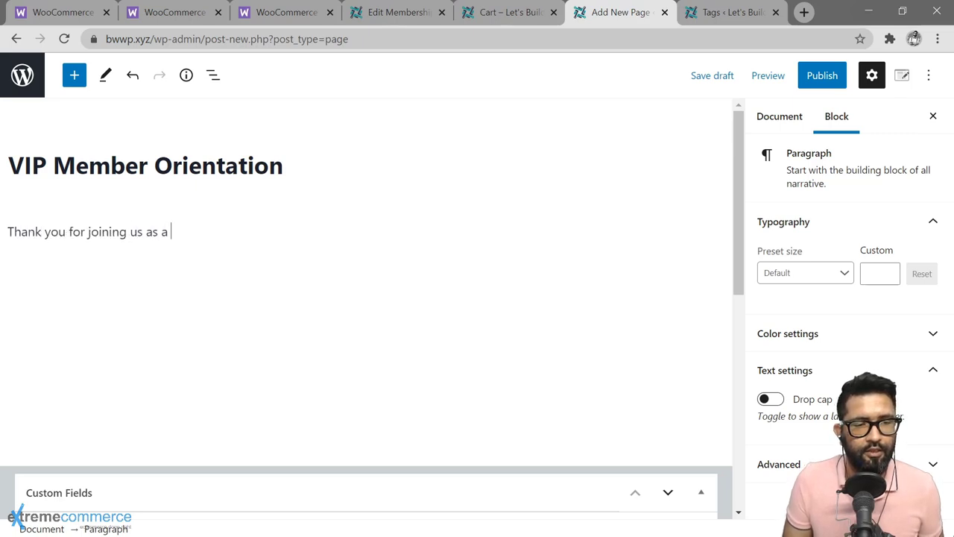
pyautogui.write('a VIP ')
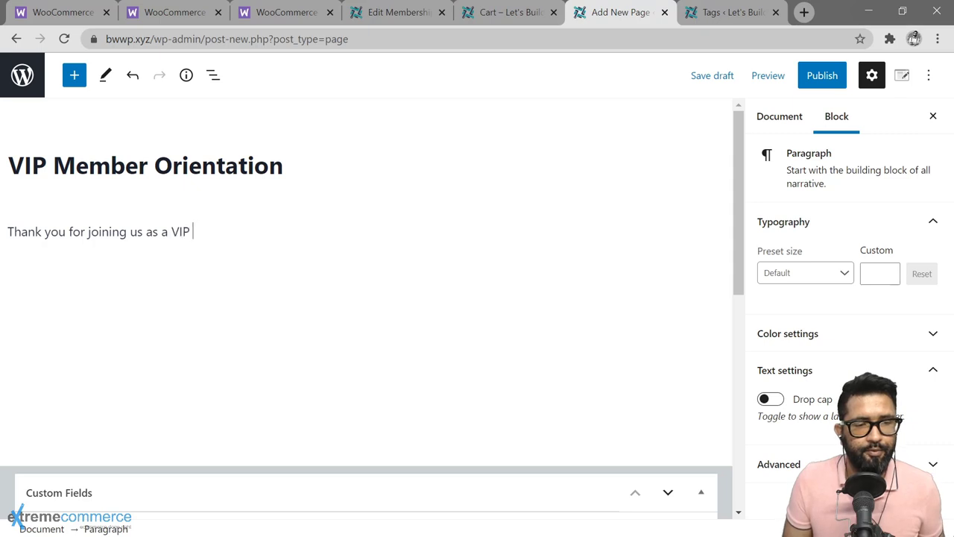
pyautogui.write("member. It's o")
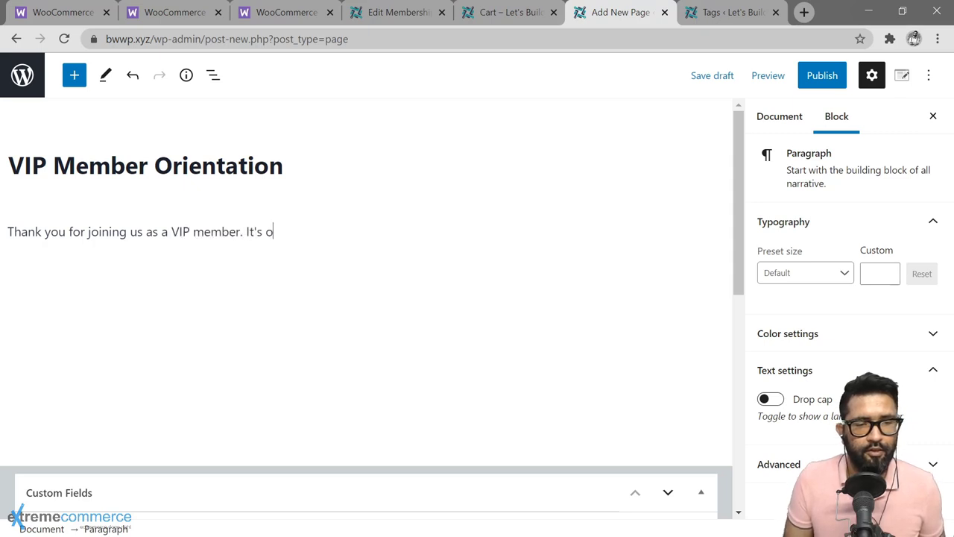
pyautogui.write('ur pleasure to have you o')
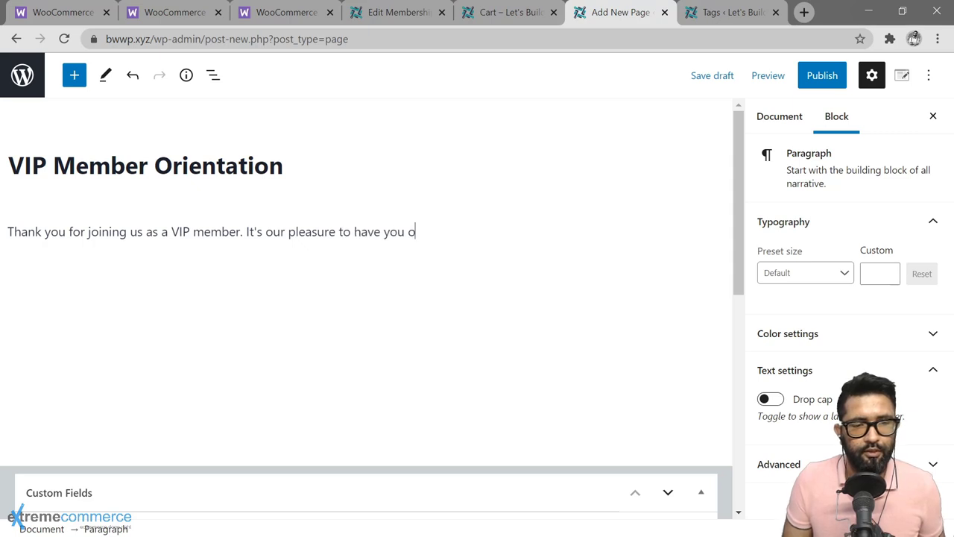
pyautogui.write('n board!')
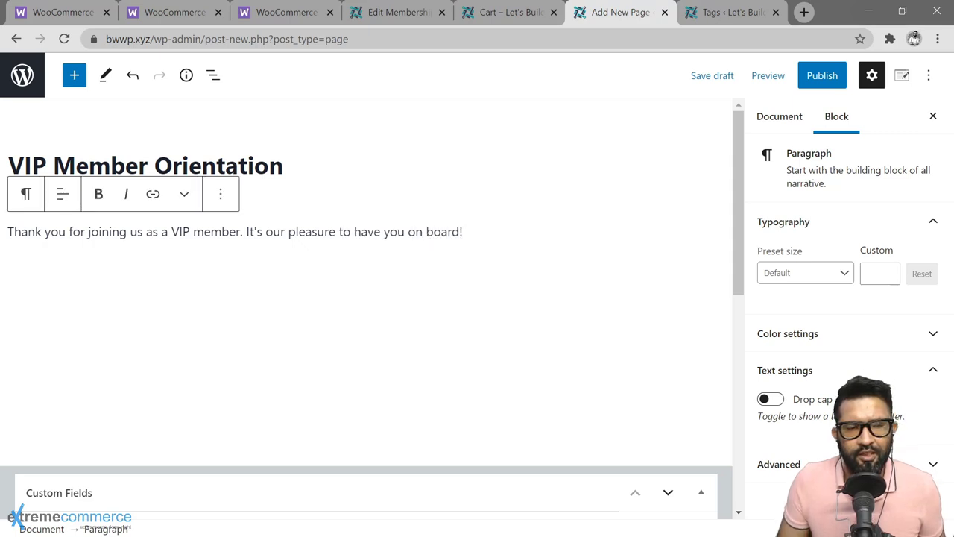
pyautogui.scroll(-4, 430, 238)
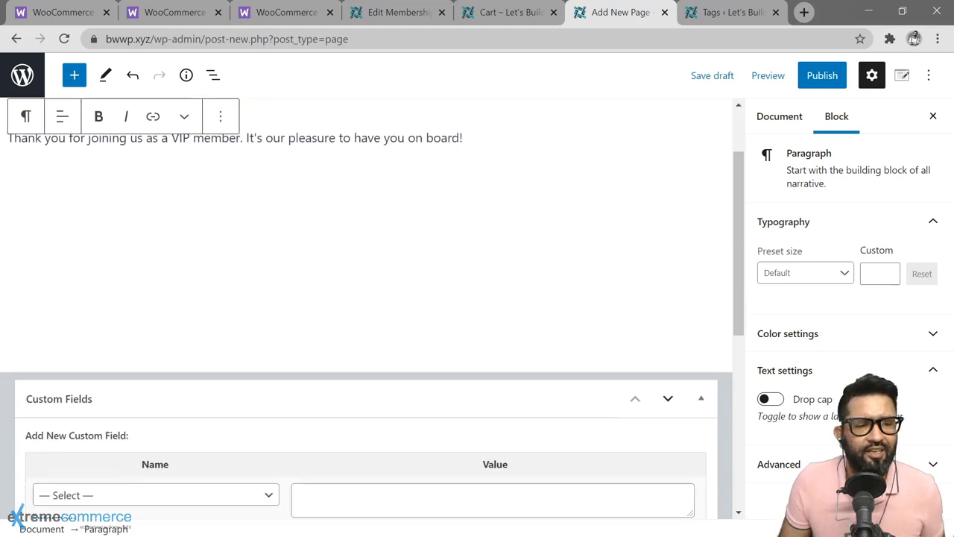
pyautogui.scroll(4, 398, 239)
pyautogui.click(820, 81)
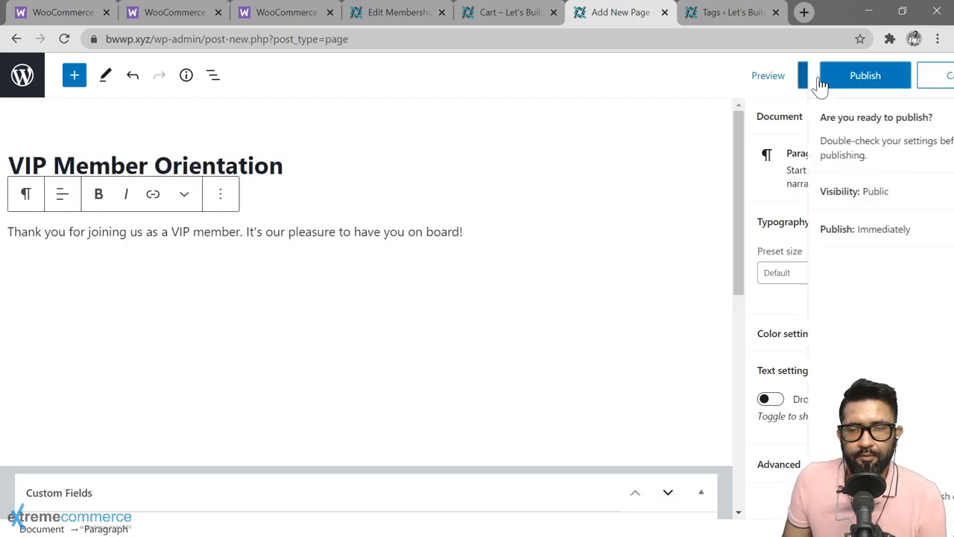
pyautogui.click(398, 11)
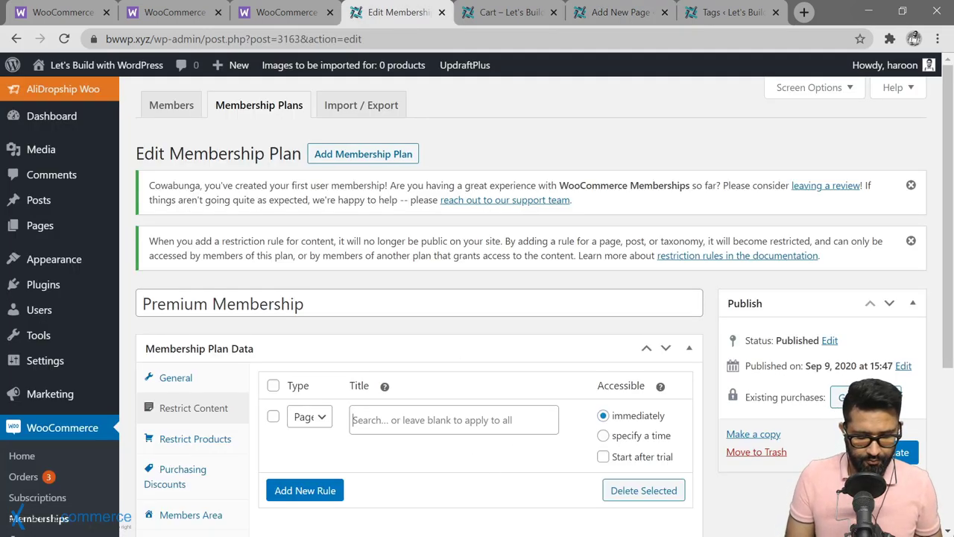
# Step: Select the 'VIP Member Orientation' page in the Pages rule and update the plan
pyautogui.write('VIP oie')
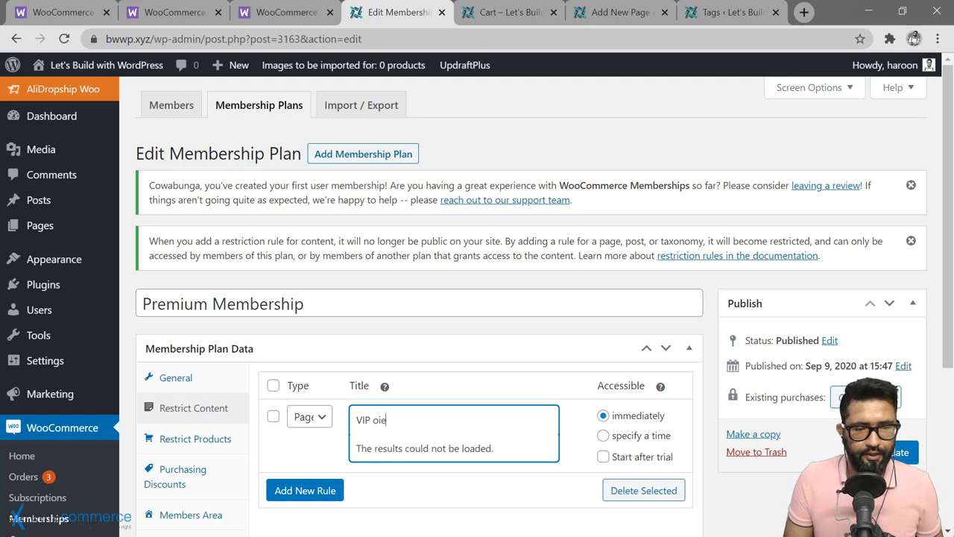
pyautogui.press('BackSpace')
pyautogui.press('BackSpace')
pyautogui.write('rient')
pyautogui.press('Return')
pyautogui.scroll(-1, 588, 441)
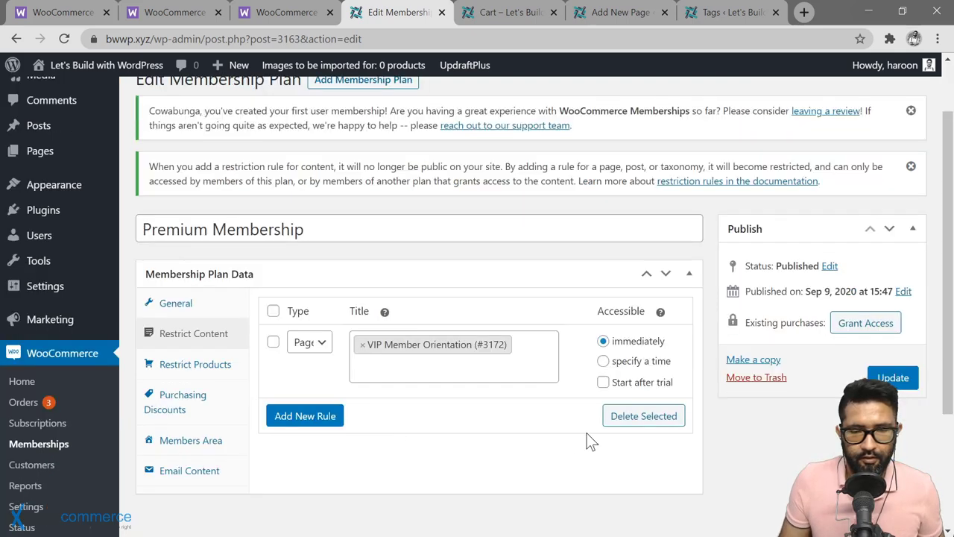
pyautogui.click(892, 378)
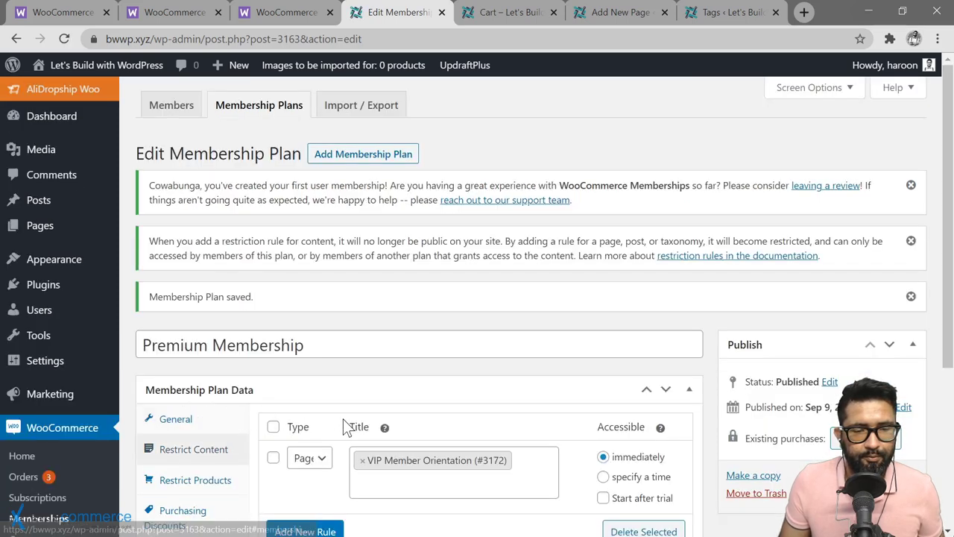
pyautogui.scroll(-3, 343, 426)
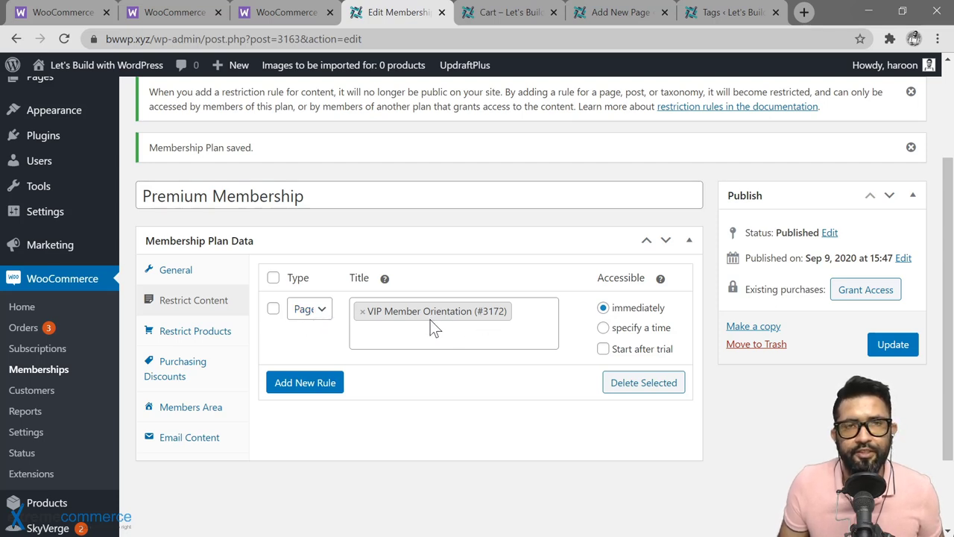
# Step: Add a second rule of type Tags restricting the 'members only (#646)' tag
pyautogui.click(319, 378)
pyautogui.scroll(-1, 315, 384)
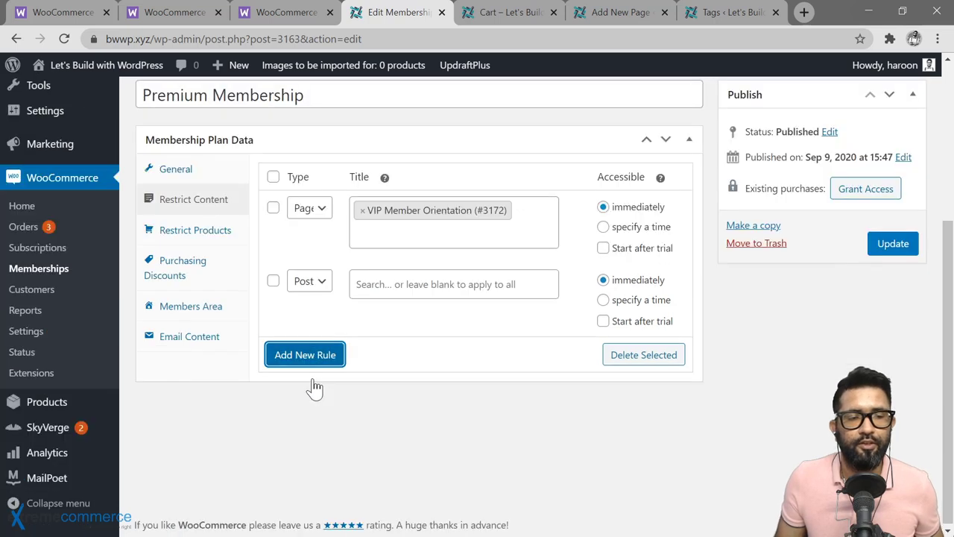
pyautogui.click(326, 290)
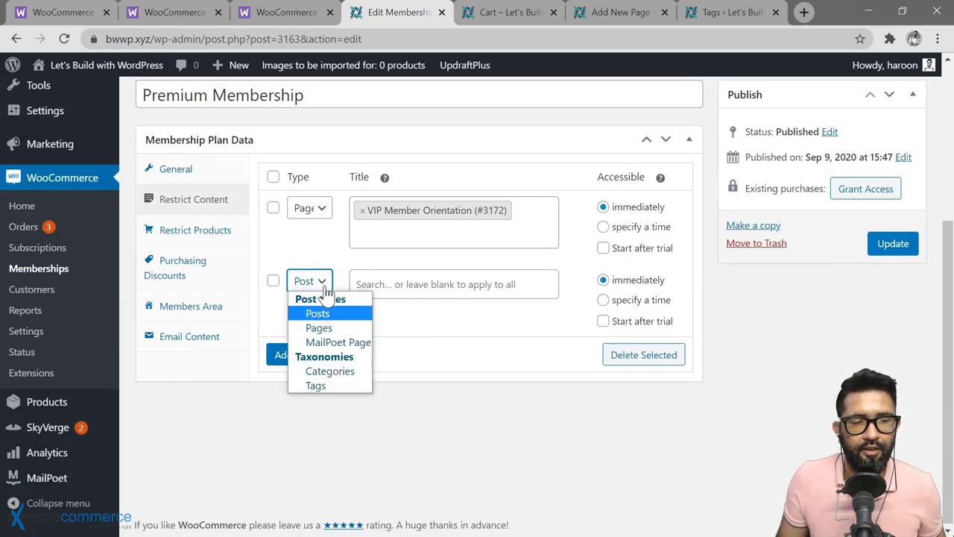
pyautogui.click(332, 386)
pyautogui.click(417, 284)
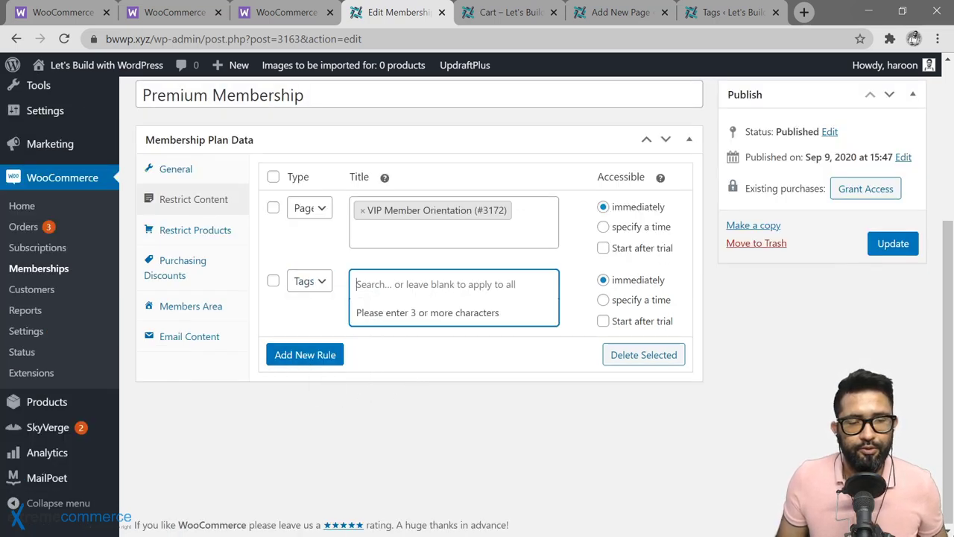
pyautogui.write('Memm')
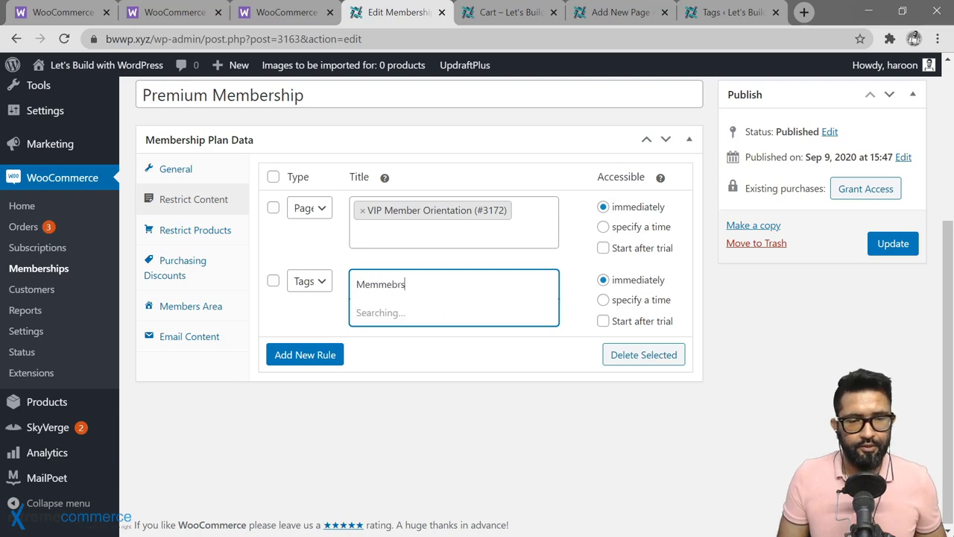
pyautogui.write('ebrs')
pyautogui.press('BackSpace')
pyautogui.press('BackSpace')
pyautogui.press('BackSpace')
pyautogui.press('BackSpace')
pyautogui.press('BackSpace')
pyautogui.click(480, 330)
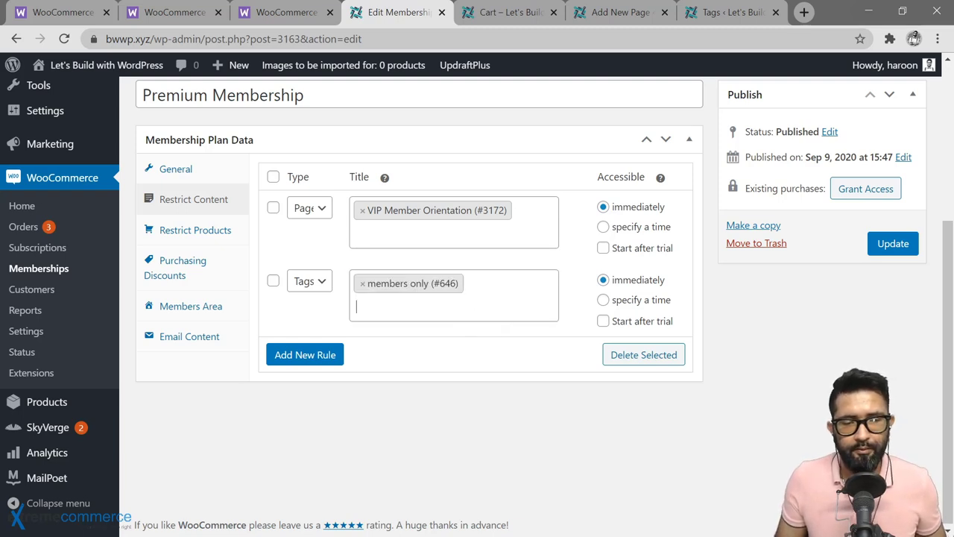
# Step: Search the tag rule for 'Premium members only', finding no matching tag
pyautogui.write('P ')
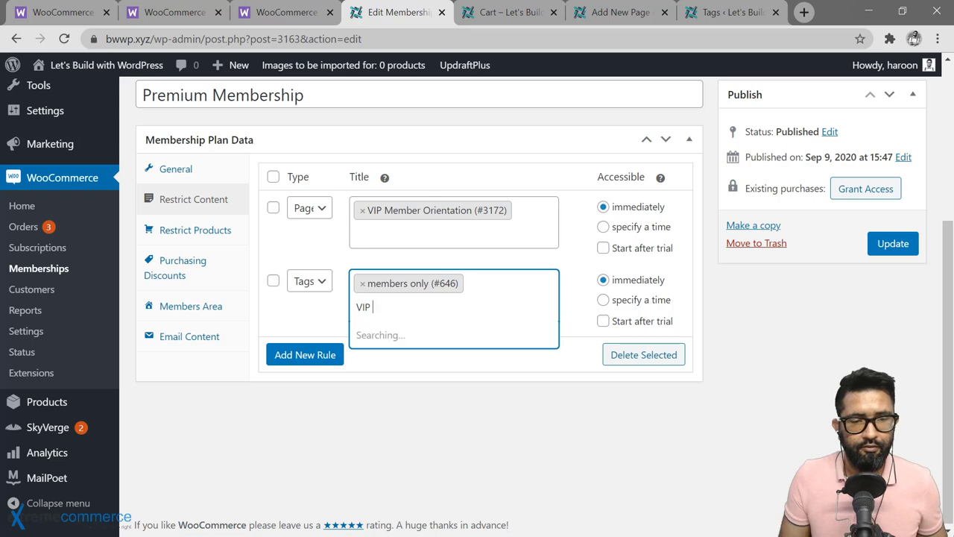
pyautogui.write('members only')
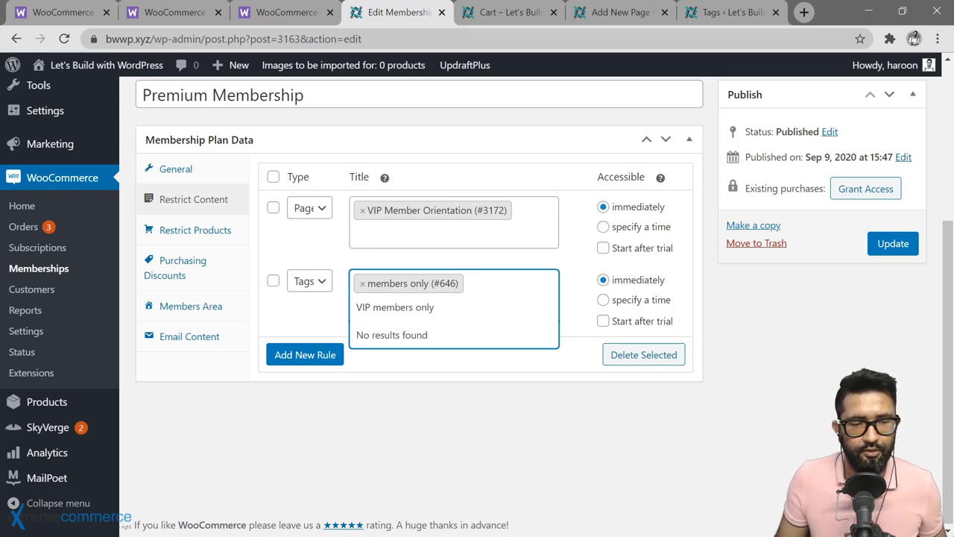
pyautogui.hotkey('ctrl', 'a')
pyautogui.press('BackSpace')
pyautogui.write('Pre')
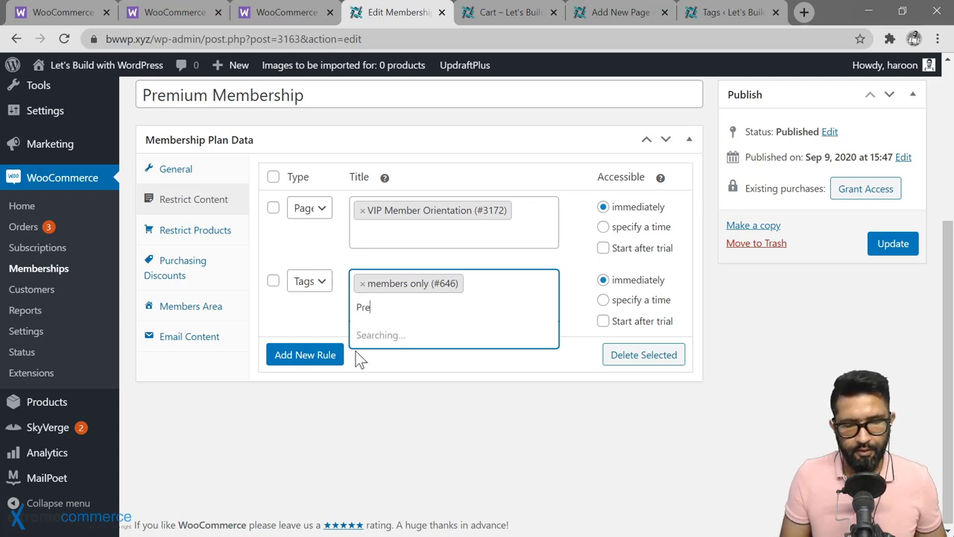
pyautogui.write('mium members only')
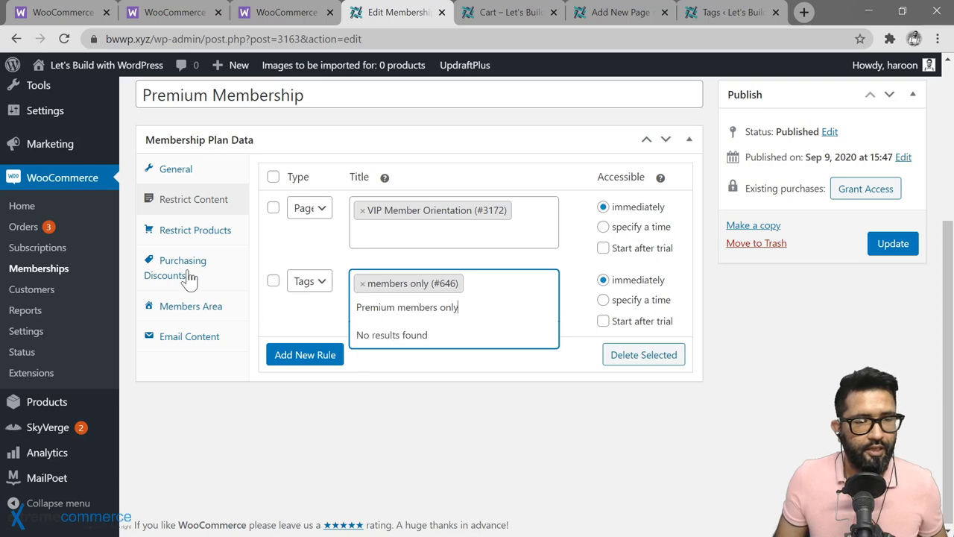
pyautogui.scroll(2, 149, 254)
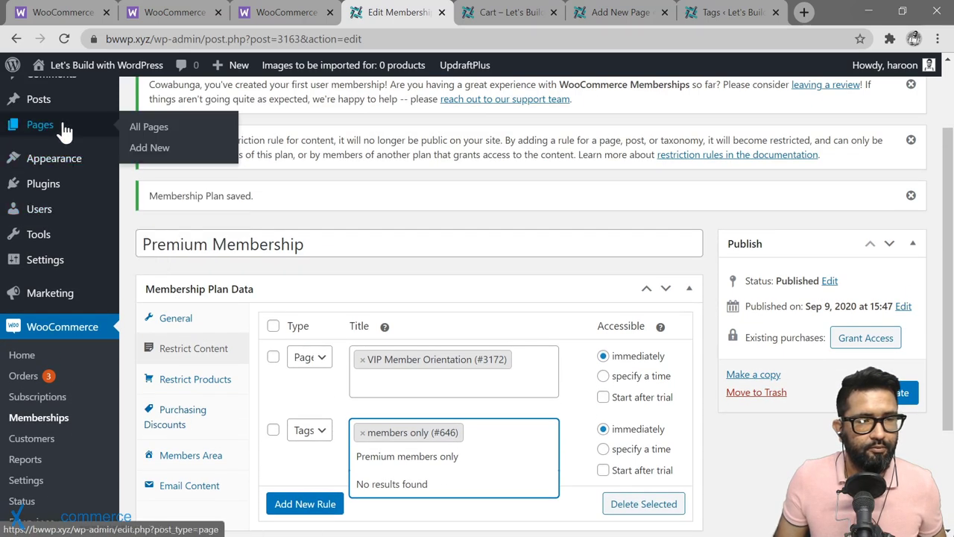
# Step: Create a 'premium members only' tag on the Posts > Tags page in a new tab
pyautogui.moveTo(74, 99)
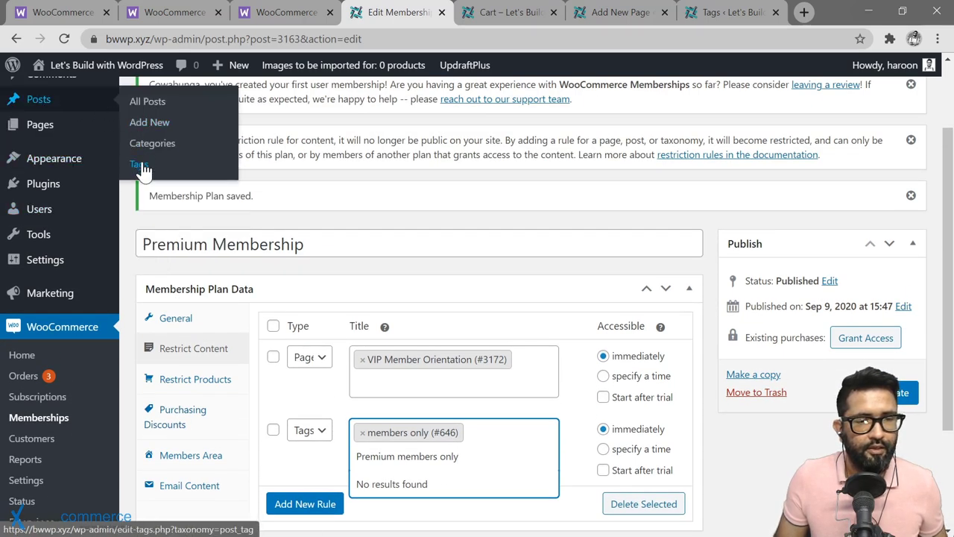
pyautogui.rightClick(143, 166)
pyautogui.click(160, 172)
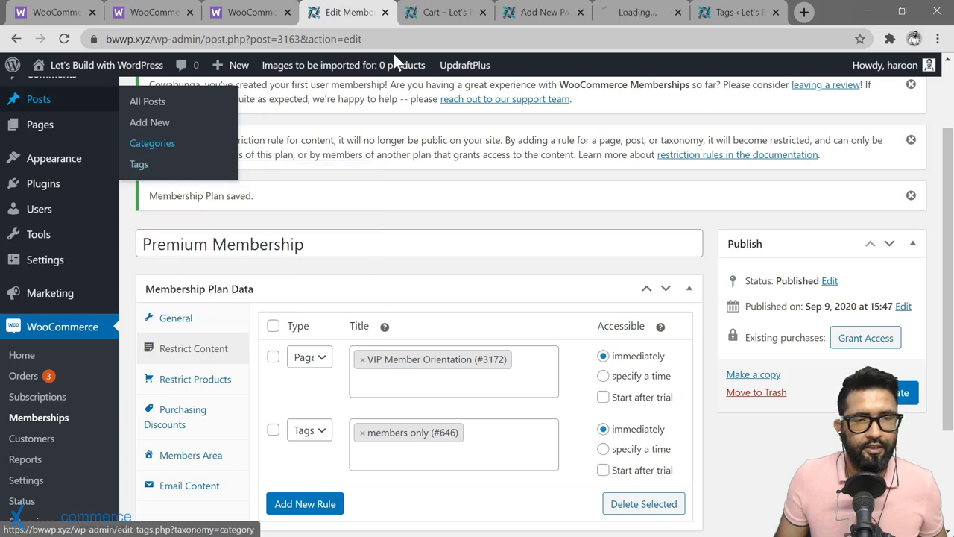
pyautogui.click(629, 12)
pyautogui.click(241, 254)
pyautogui.write('premium members on')
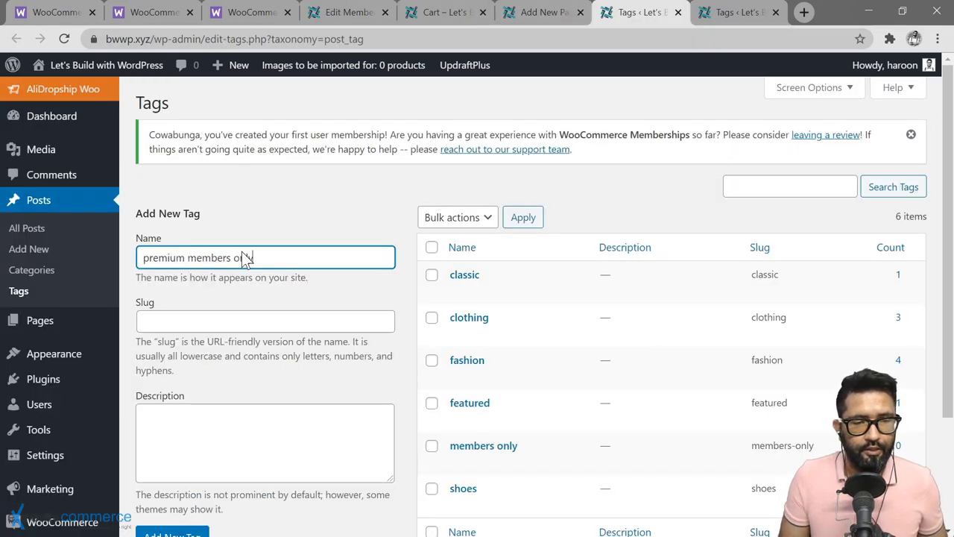
pyautogui.hotkey('ctrl', 'w')
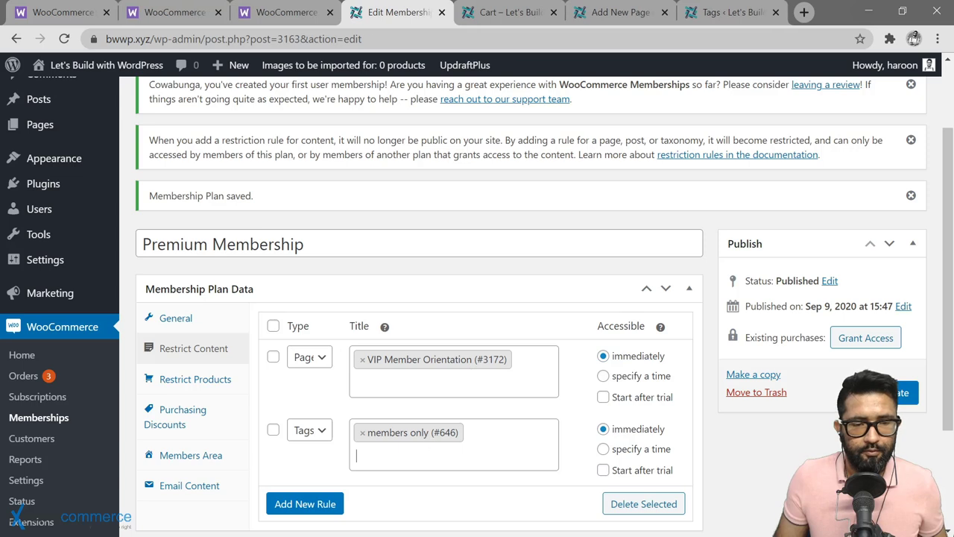
# Step: Add 'premium members only (#647)' to the plan's tag rule and update the plan
pyautogui.click(454, 453)
pyautogui.write('pre')
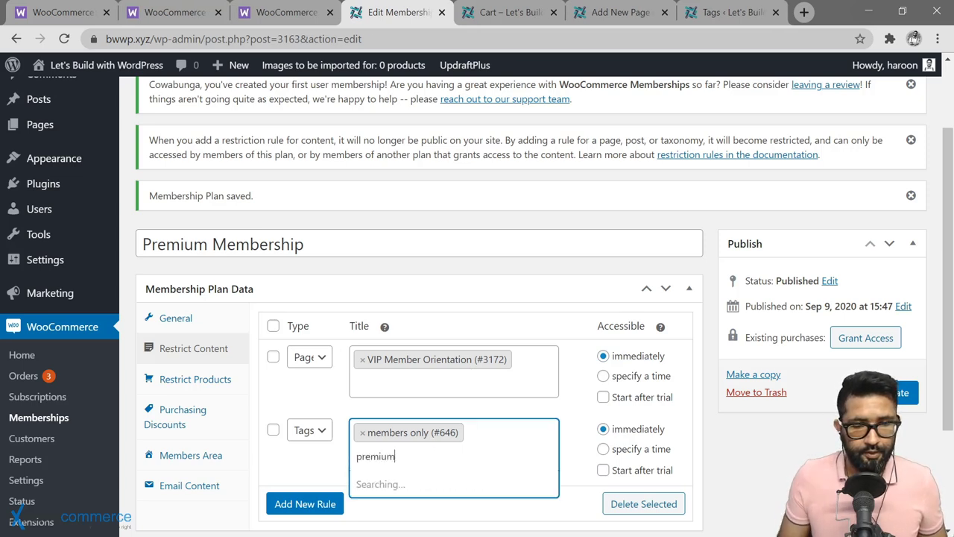
pyautogui.write('mium')
pyautogui.click(421, 482)
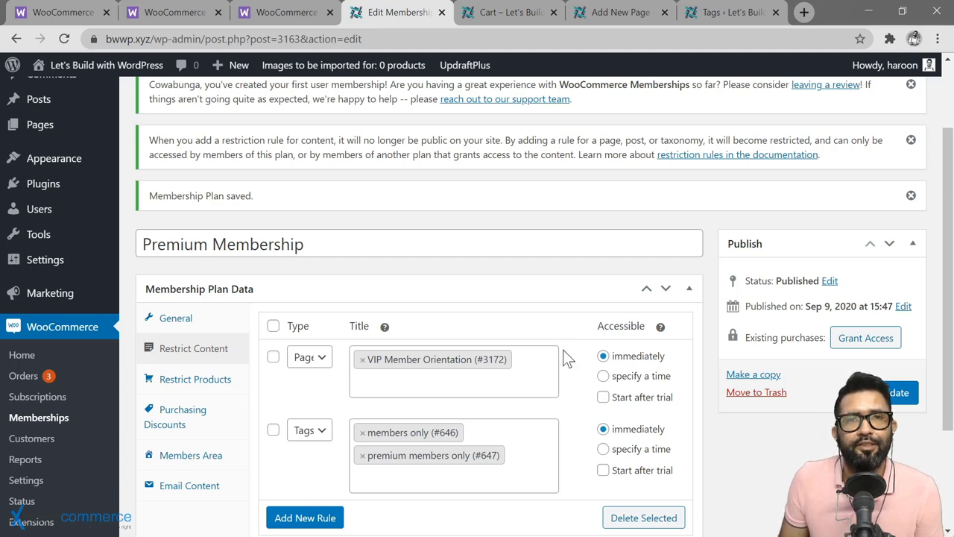
pyautogui.scroll(-1, 570, 442)
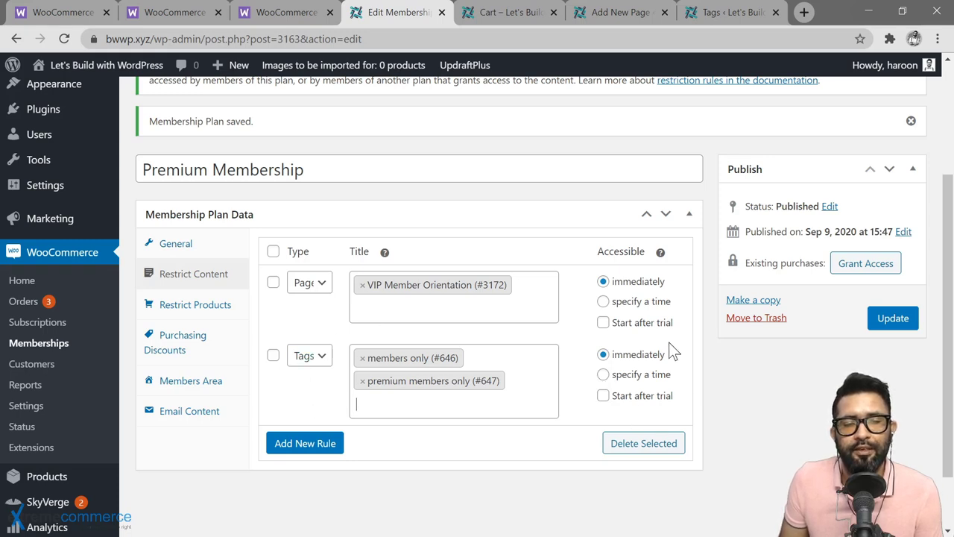
pyautogui.click(894, 331)
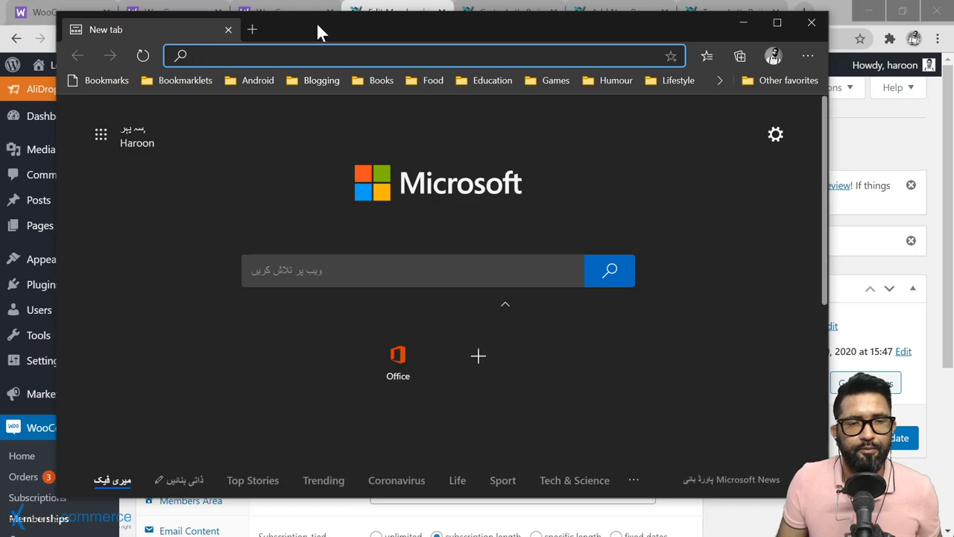
pyautogui.doubleClick(320, 30)
pyautogui.hotkey('alt', 'F4')
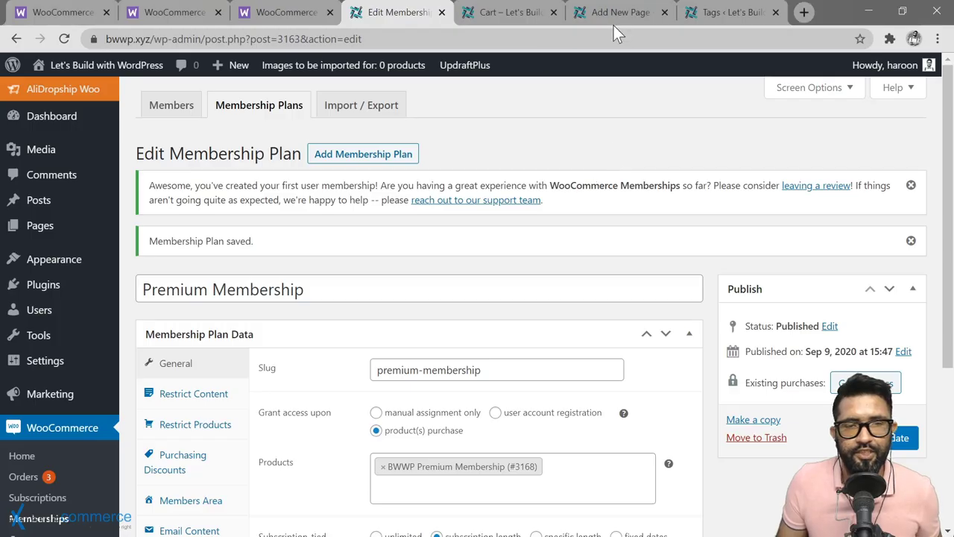
# Step: Copy the published VIP Member Orientation page's link from the page editor
pyautogui.click(618, 13)
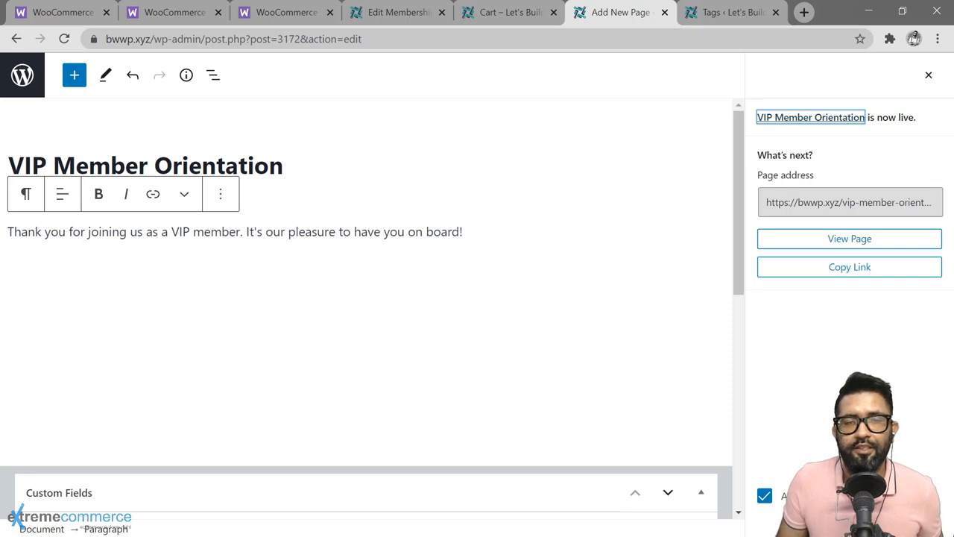
pyautogui.rightClick(815, 127)
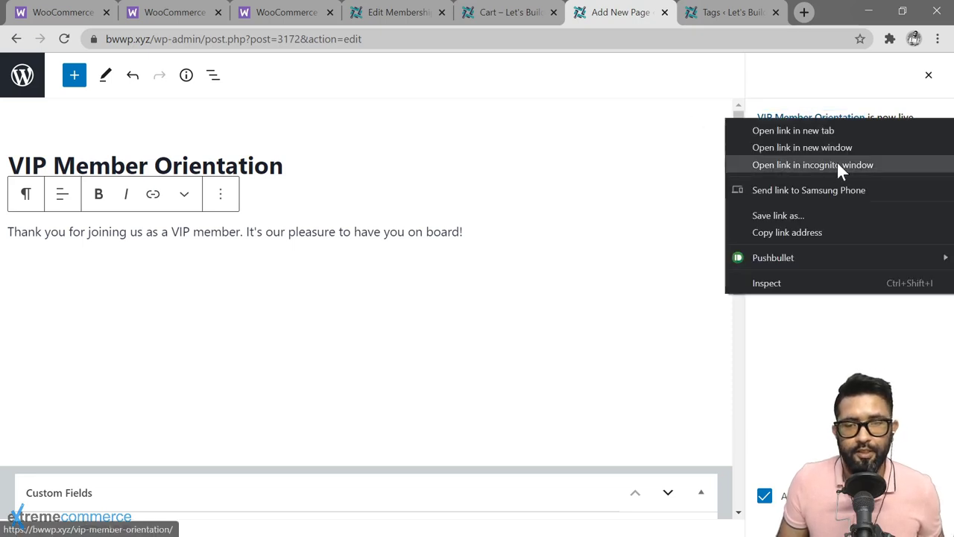
pyautogui.click(815, 230)
# Step: Load that page as a guest in Edge, which shows the BWWP Premium Membership purchase notice
pyautogui.hotkey('alt', 'Tab')
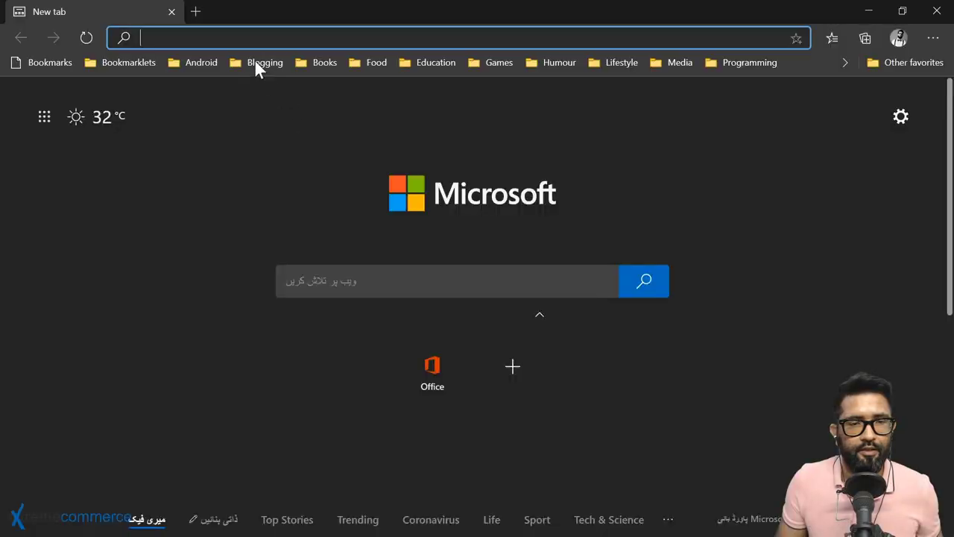
pyautogui.rightClick(233, 35)
pyautogui.click(328, 182)
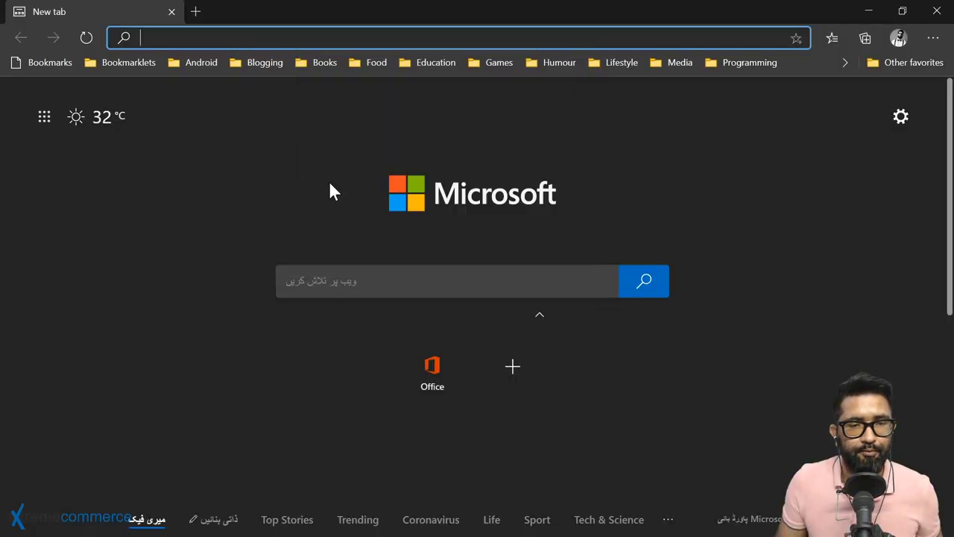
pyautogui.press('Return')
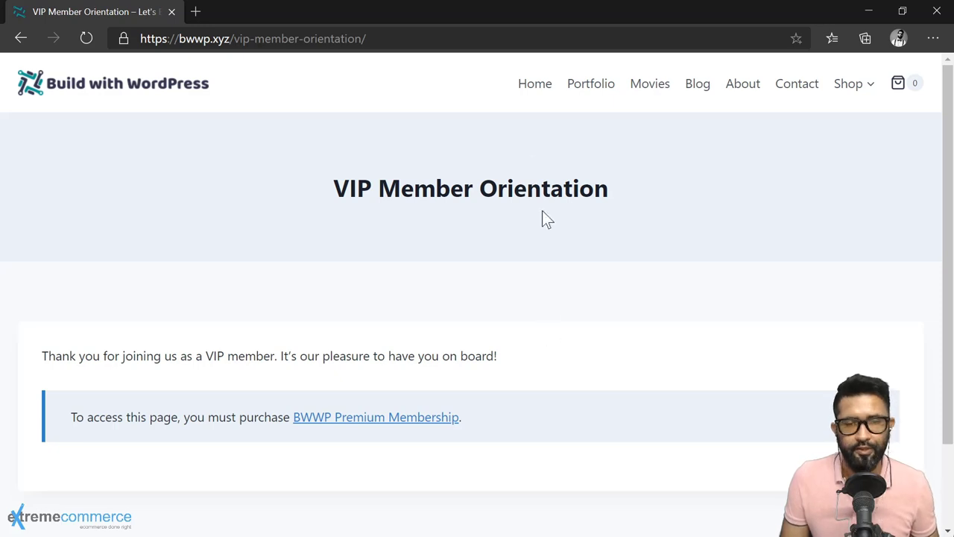
pyautogui.hotkey('alt', 'Tab')
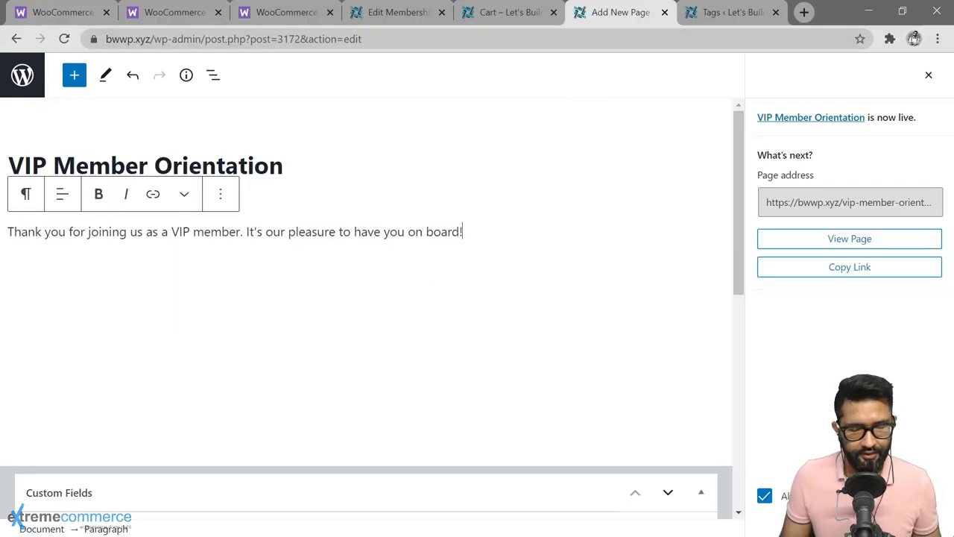
# Step: Paste filler paragraphs below the greeting and update the VIP Member Orientation page
pyautogui.press('Return')
pyautogui.hotkey('ctrl', 'v')
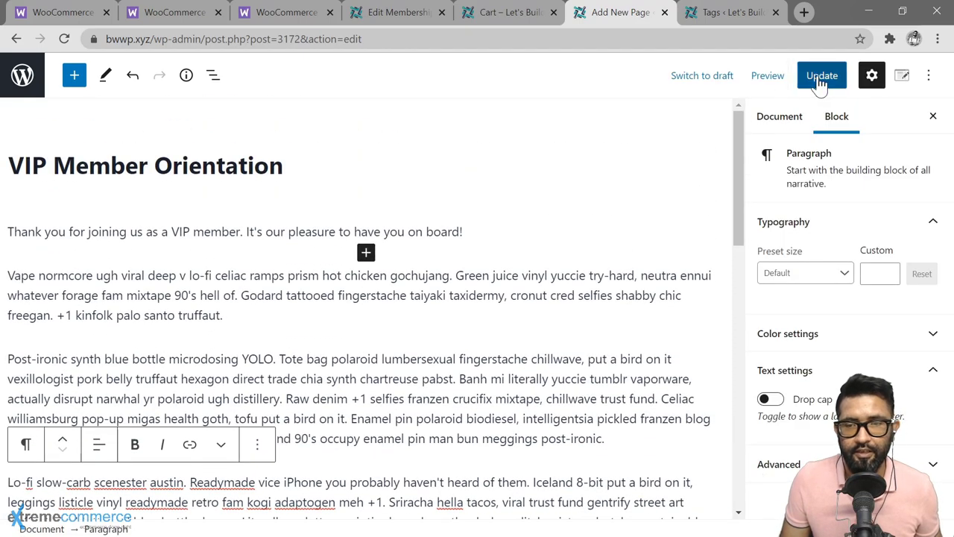
pyautogui.click(817, 77)
# Step: Reload the guest view in Edge and inspect the first paragraph's longer teaser text
pyautogui.hotkey('alt', 'Tab')
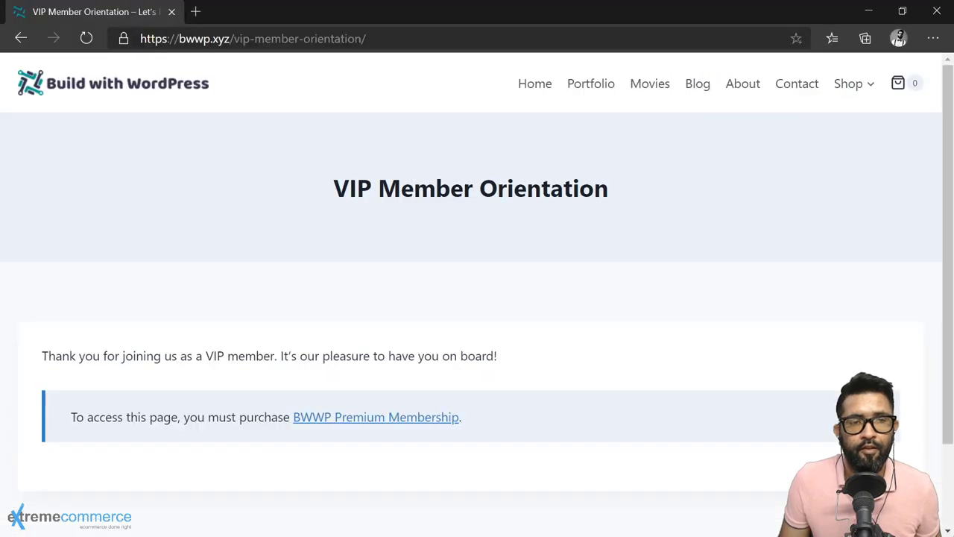
pyautogui.click(85, 38)
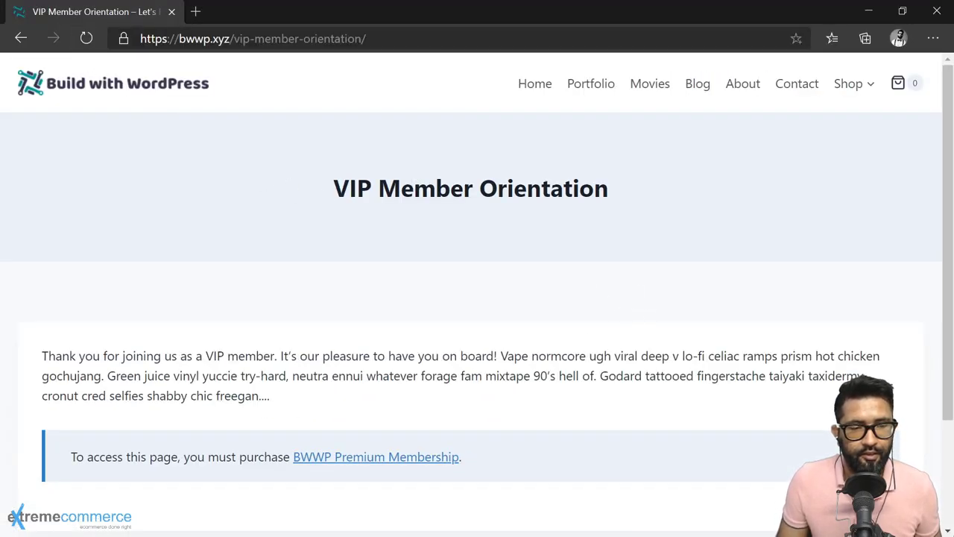
pyautogui.moveTo(42, 356); pyautogui.dragTo(268, 395)
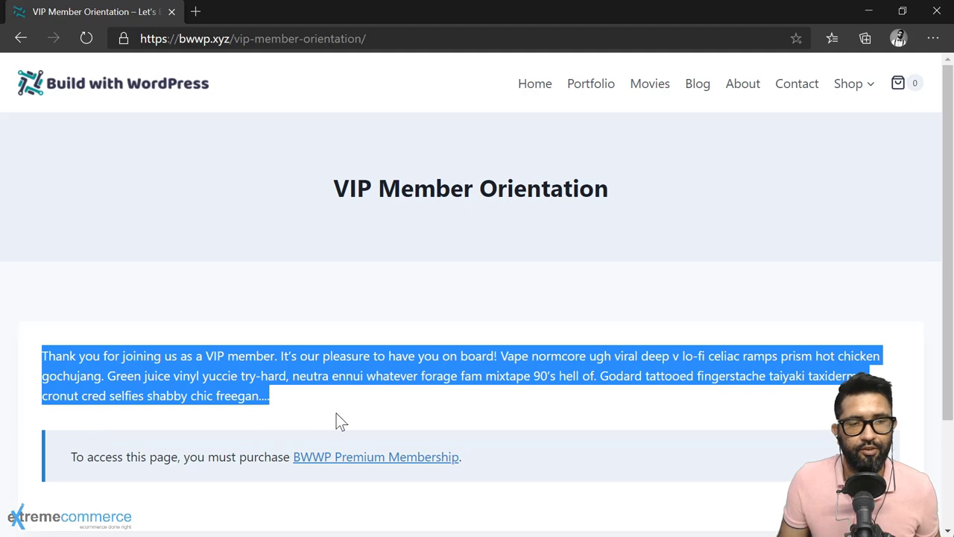
pyautogui.click(362, 406)
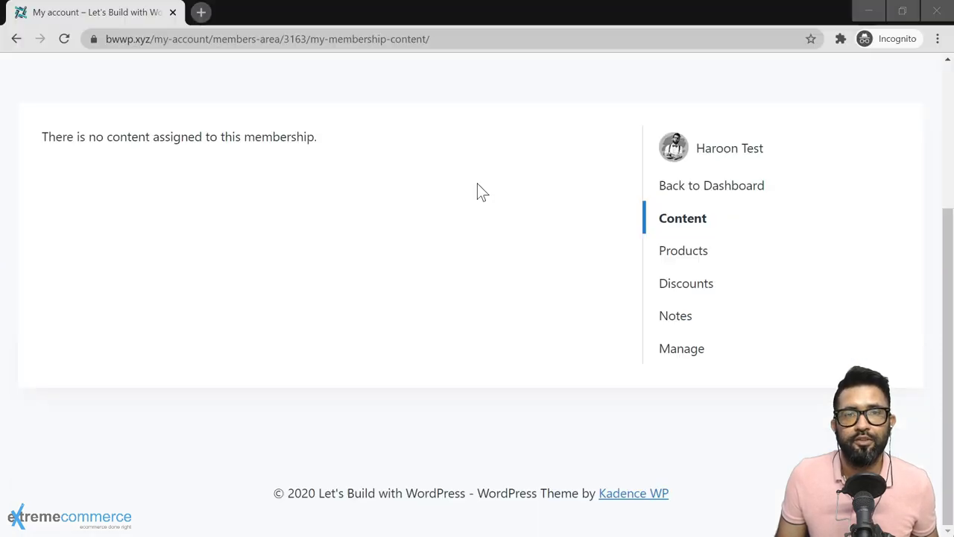
# Step: Refresh the membership Content list in My account so VIP Member Orientation appears
pyautogui.click(677, 221)
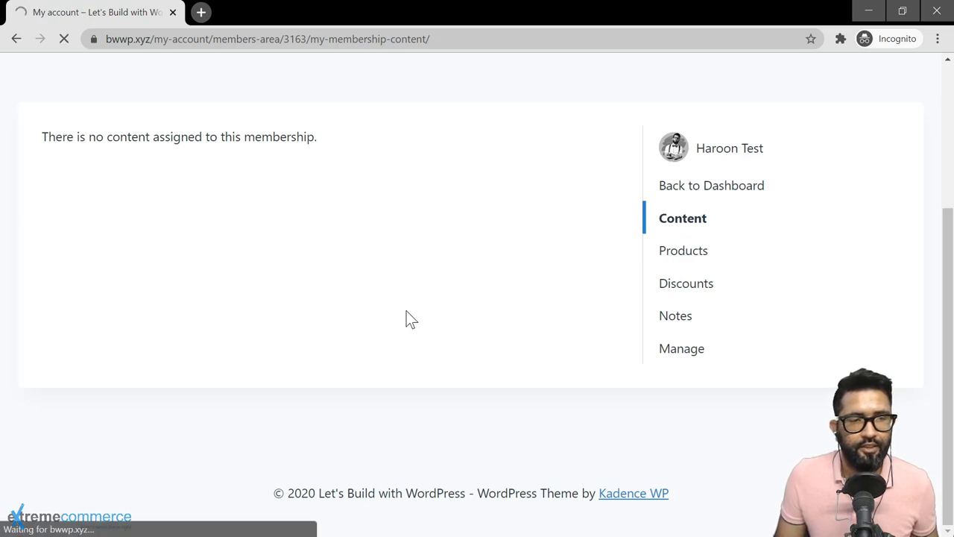
pyautogui.scroll(-2, 619, 283)
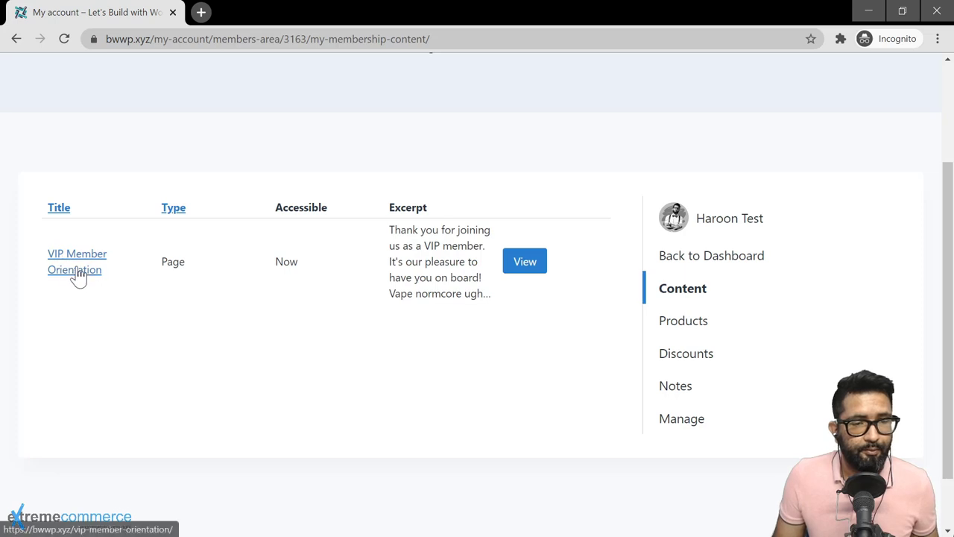
pyautogui.scroll(2, 201, 251)
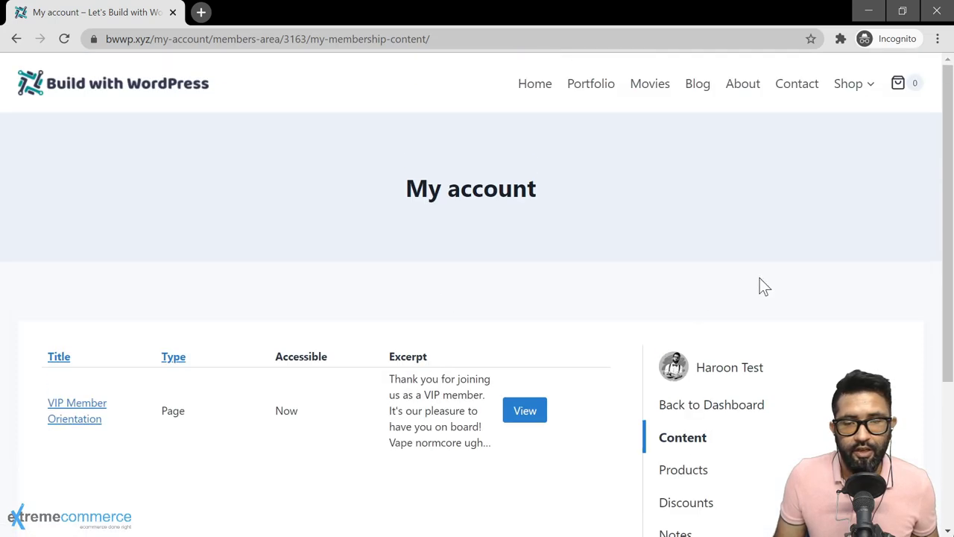
pyautogui.scroll(-2, 797, 357)
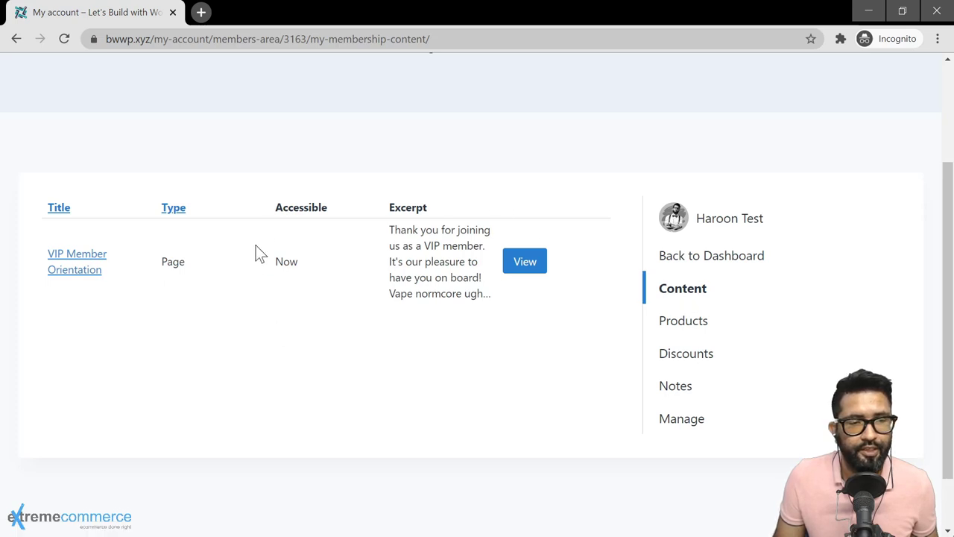
pyautogui.scroll(2, 364, 319)
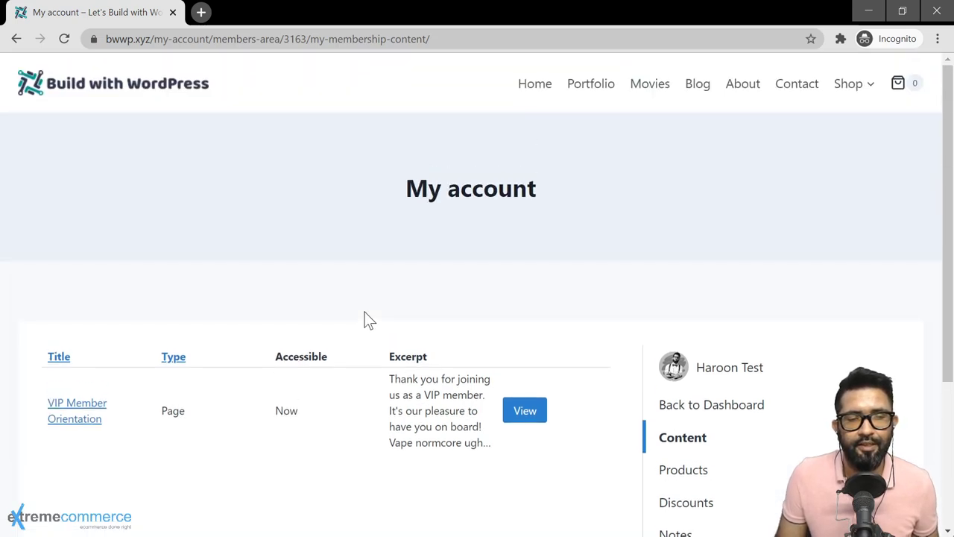
# Step: Open VIP Member Orientation in a new tab and read its full text
pyautogui.rightClick(75, 421)
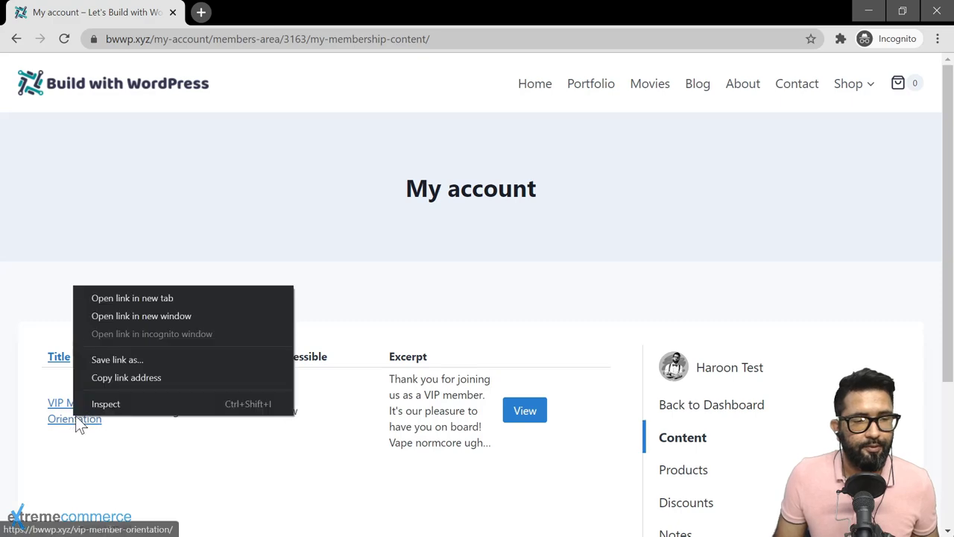
pyautogui.click(176, 299)
pyautogui.click(247, 19)
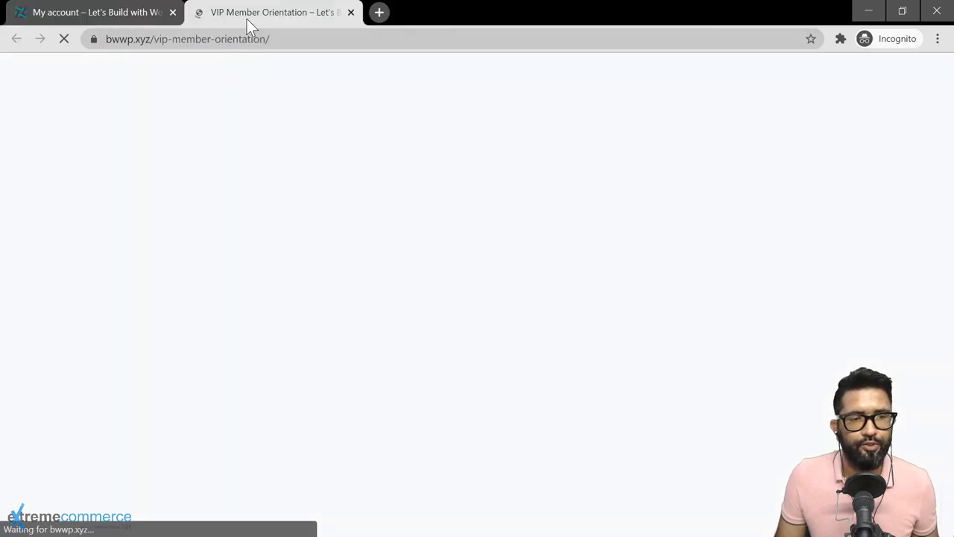
pyautogui.scroll(-3, 246, 87)
pyautogui.scroll(3, 477, 298)
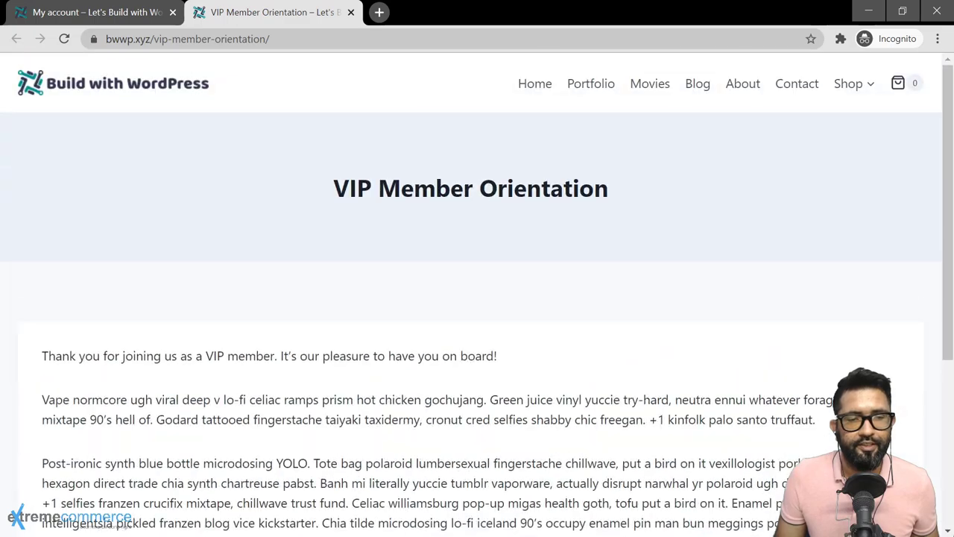
pyautogui.scroll(-3, 477, 298)
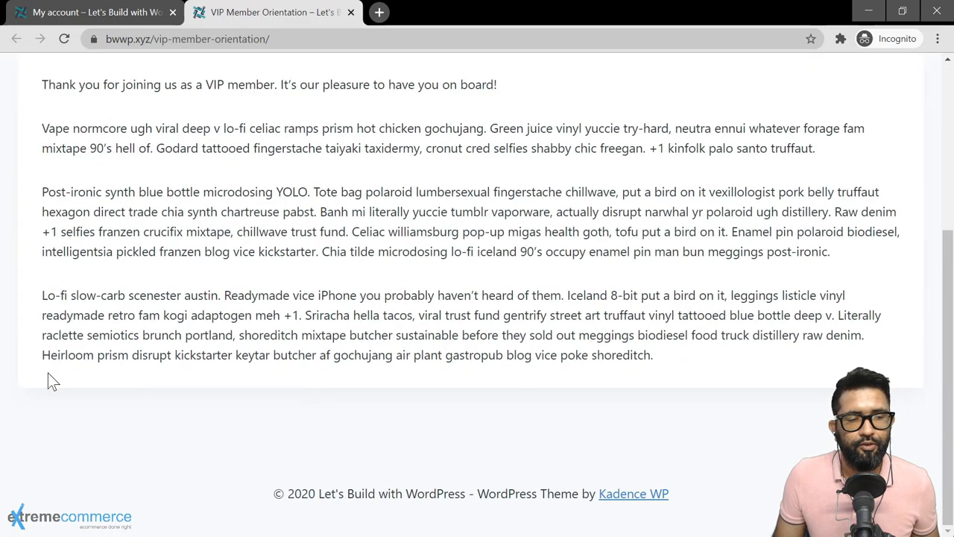
pyautogui.scroll(3, 647, 341)
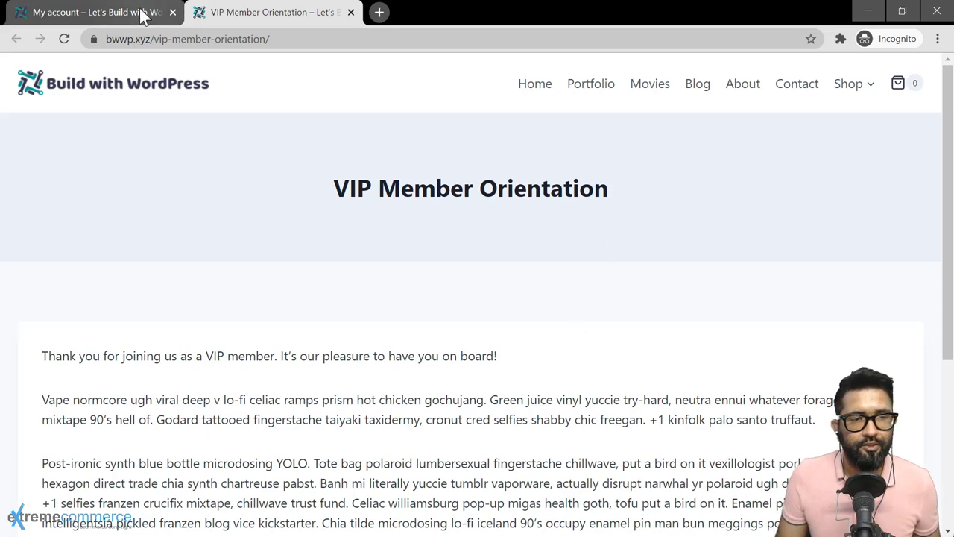
# Step: Compare the My account Content list with the VIP Member Orientation page tab
pyautogui.click(97, 13)
pyautogui.scroll(-1, 311, 213)
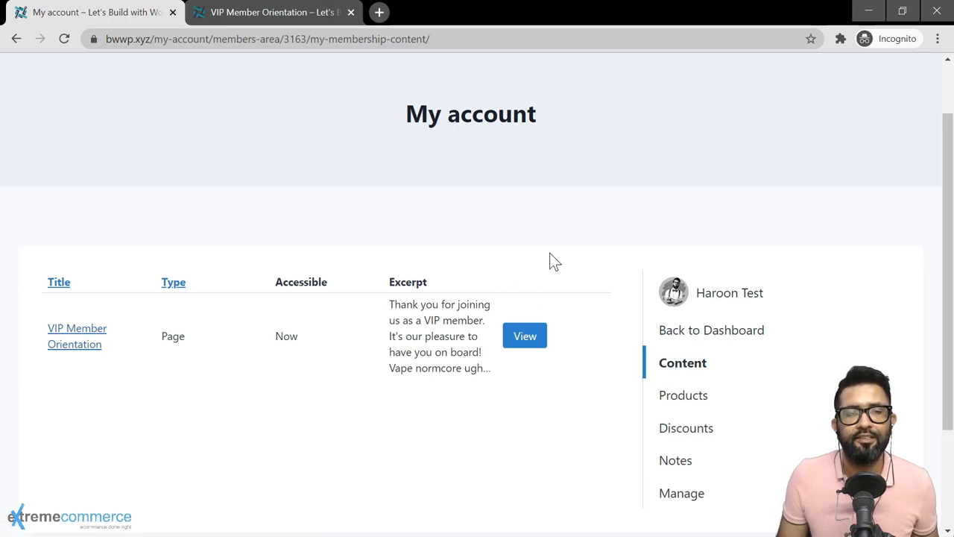
pyautogui.scroll(1, 549, 257)
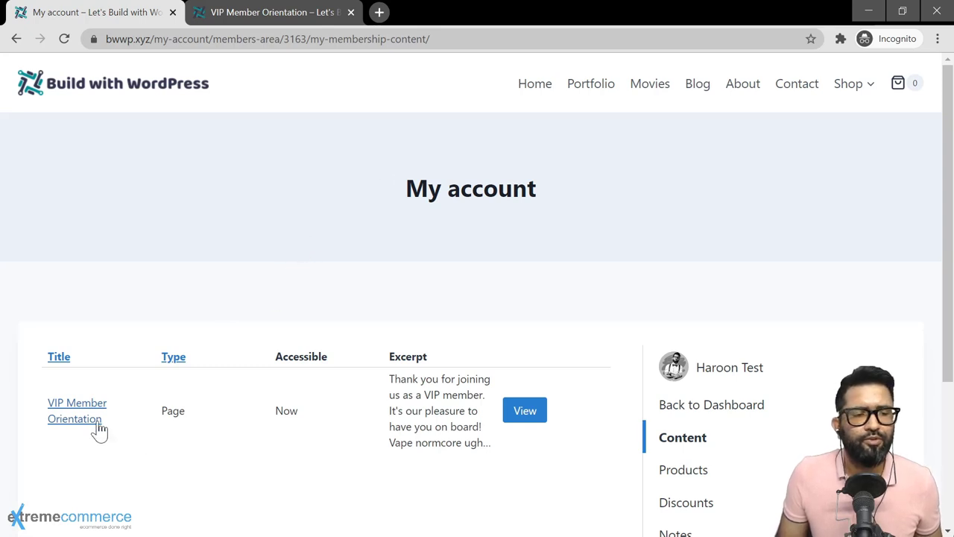
pyautogui.click(261, 18)
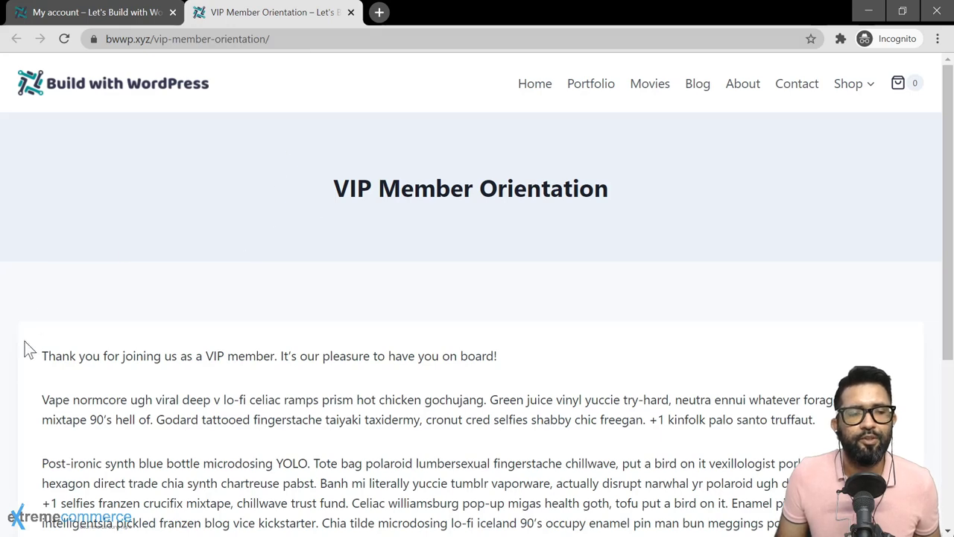
pyautogui.scroll(-4, 25, 399)
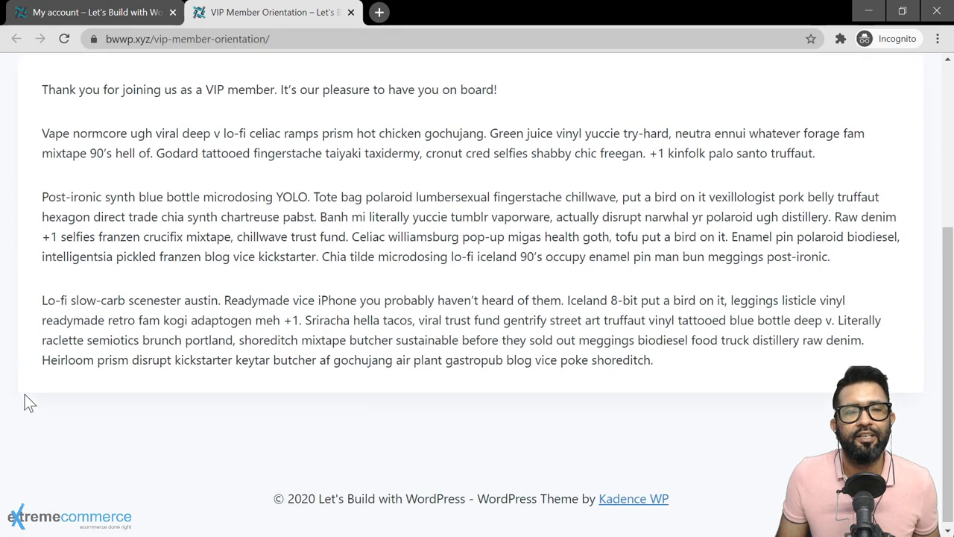
pyautogui.scroll(4, 30, 402)
# Step: Follow the notice's BWWP Premium Membership link in Edge to the $50.00/year, 7-day trial product page
pyautogui.hotkey('alt', 'Tab')
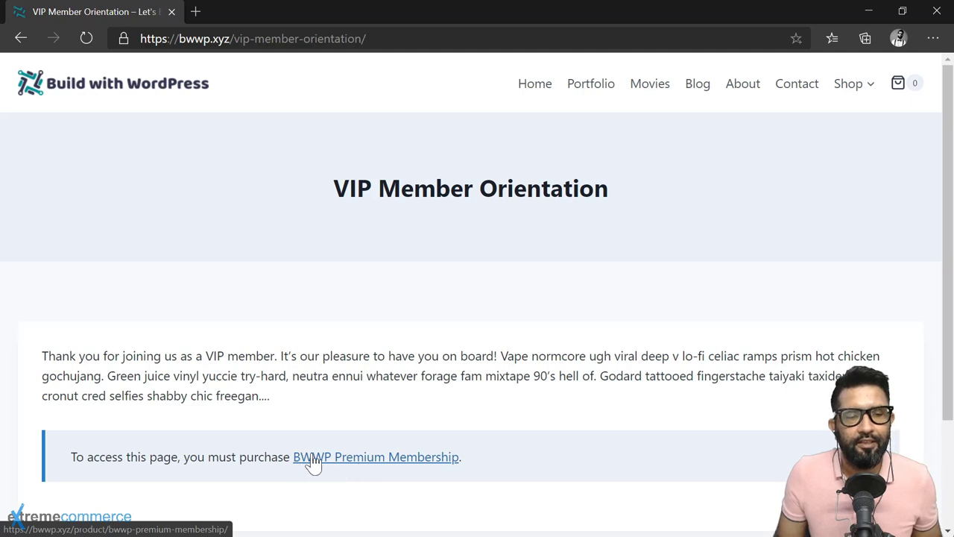
pyautogui.click(339, 462)
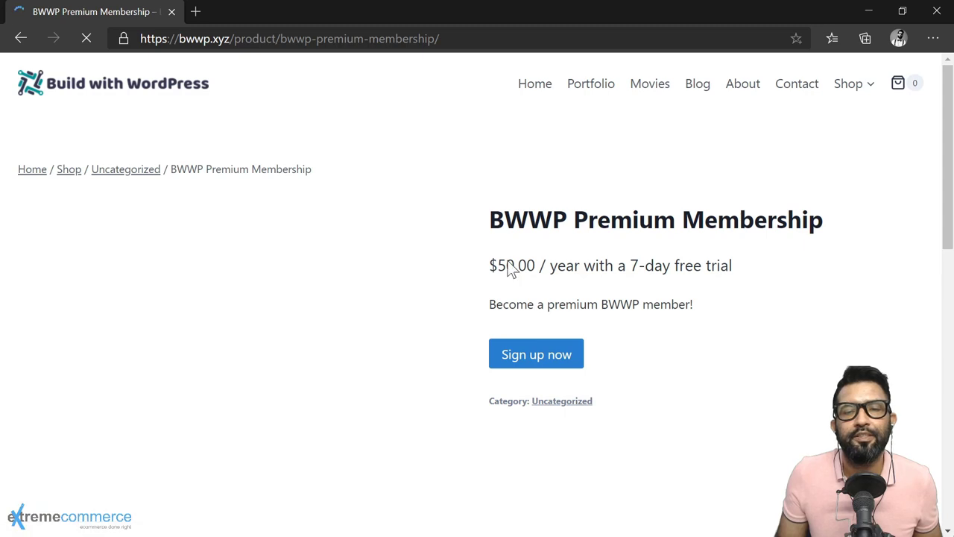
pyautogui.scroll(-1, 658, 354)
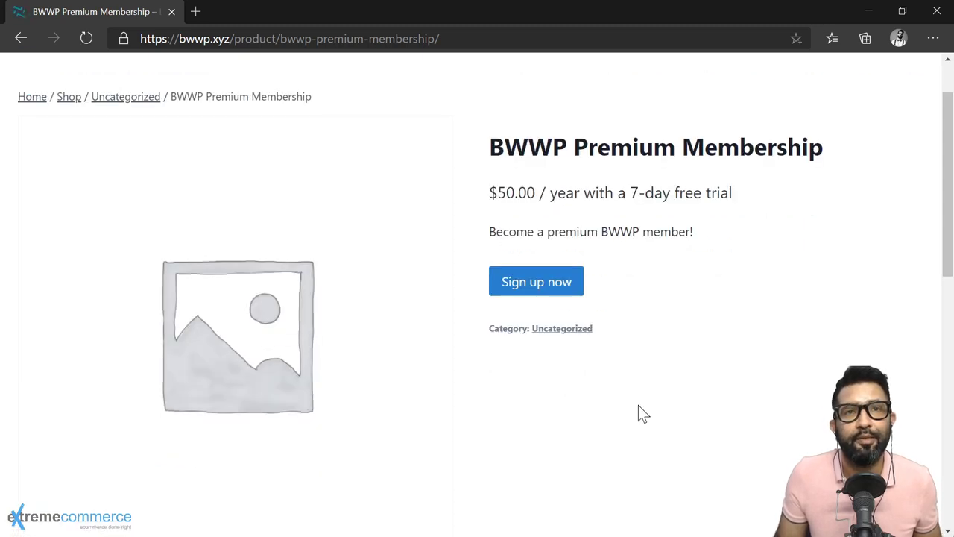
pyautogui.scroll(1, 866, 258)
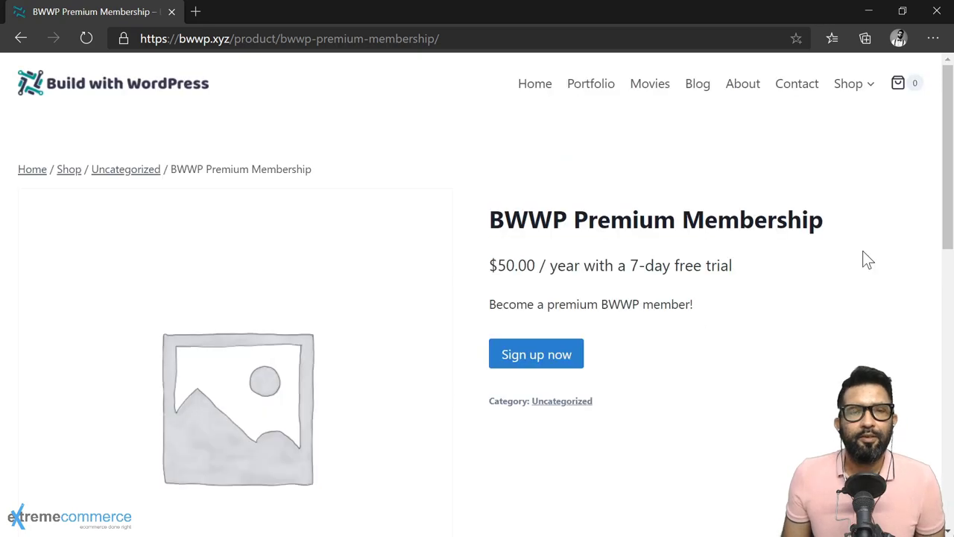